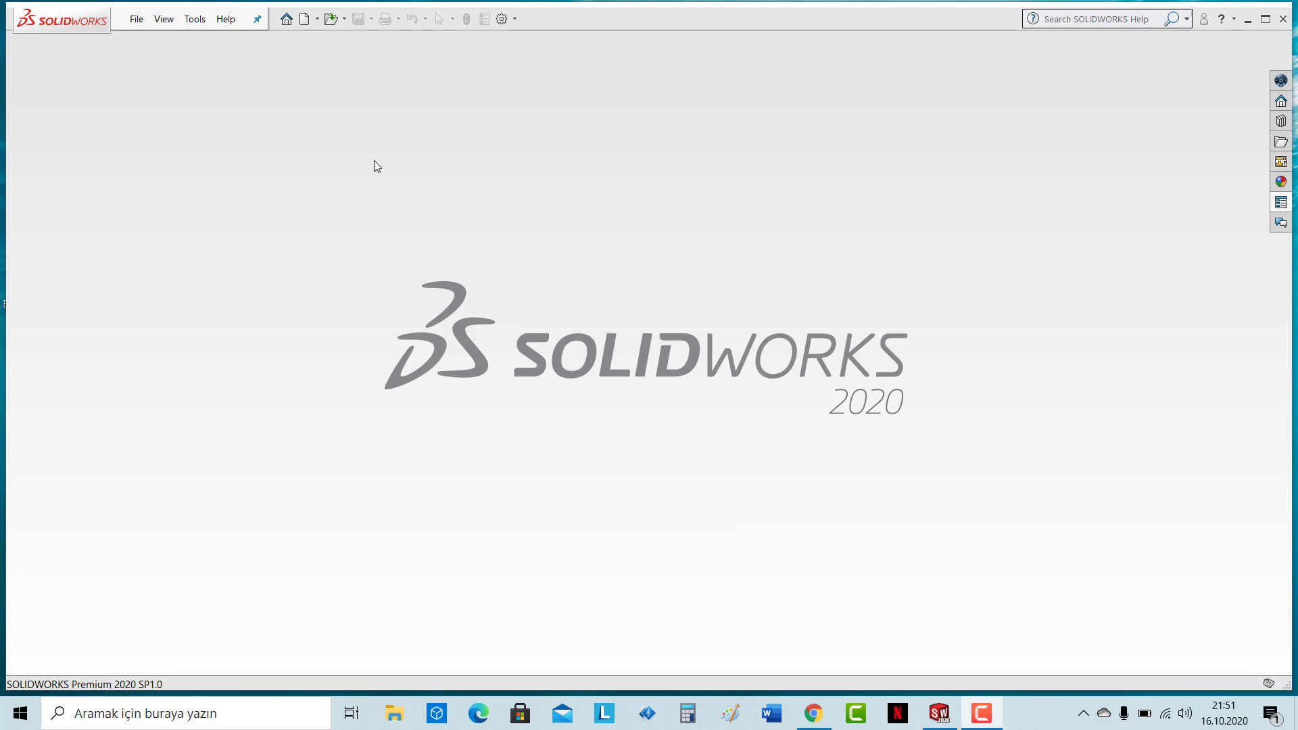
Step: Start a new SOLIDWORKS document and choose the Part template from the Novice view
left_click(305, 24)
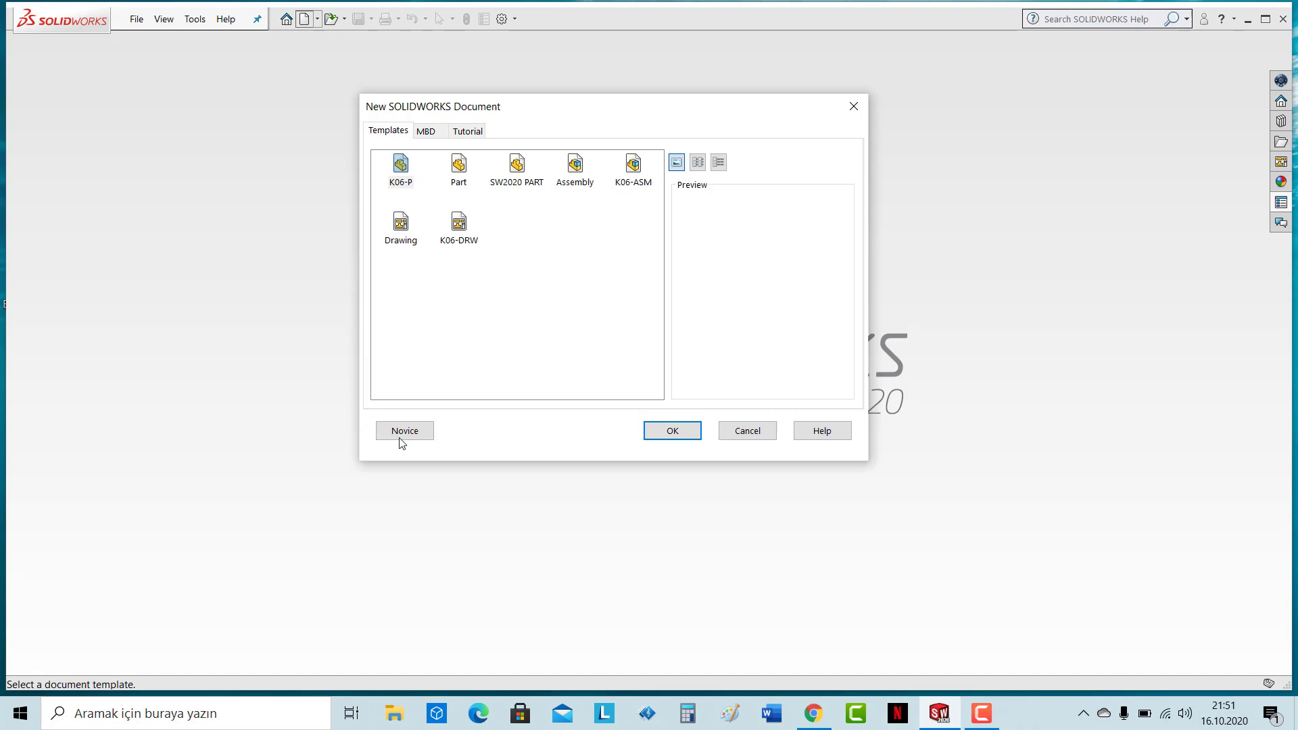
left_click(401, 433)
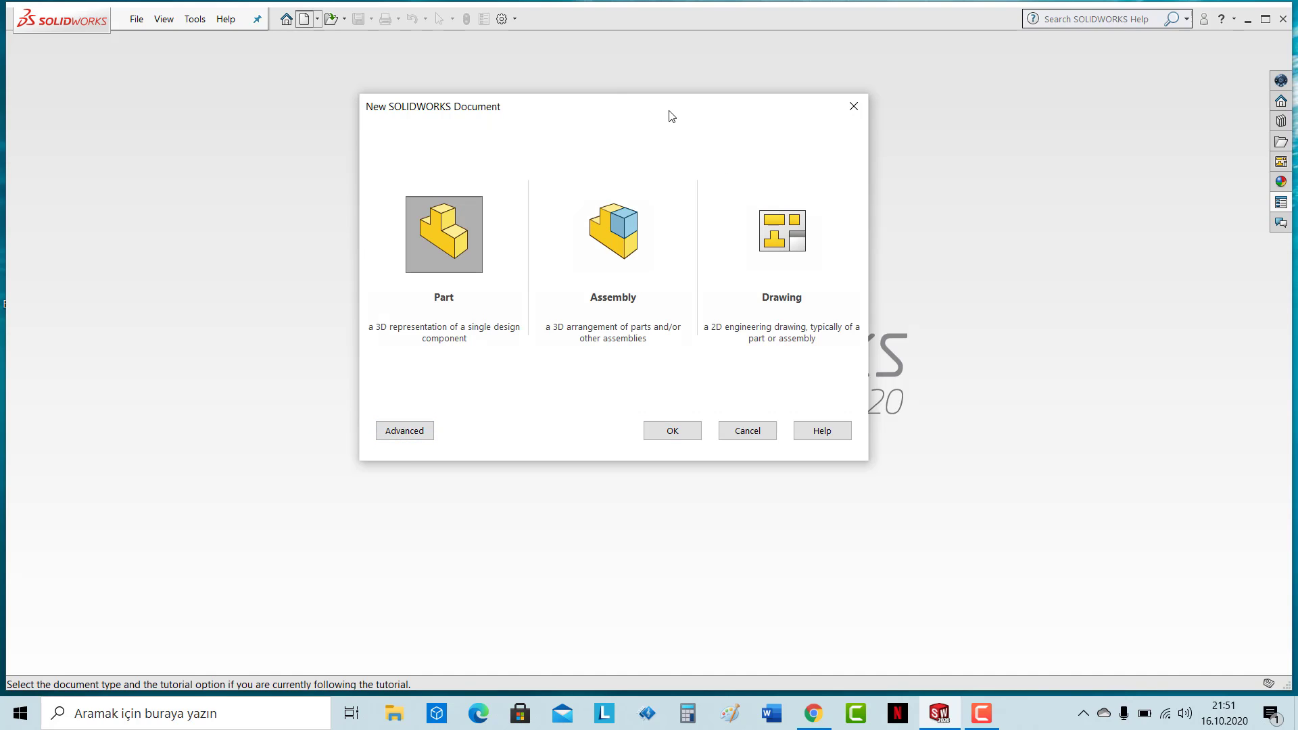
left_click_drag(668, 110, 593, 177)
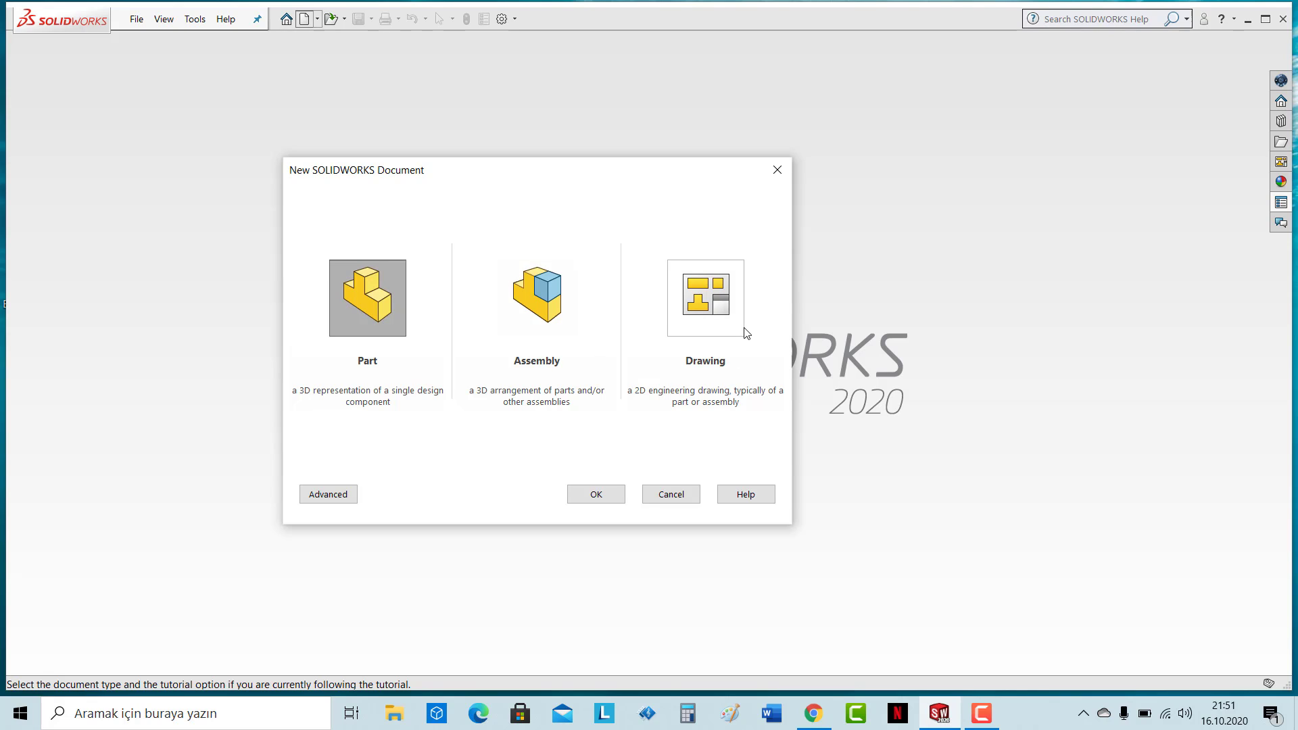
left_click(381, 302)
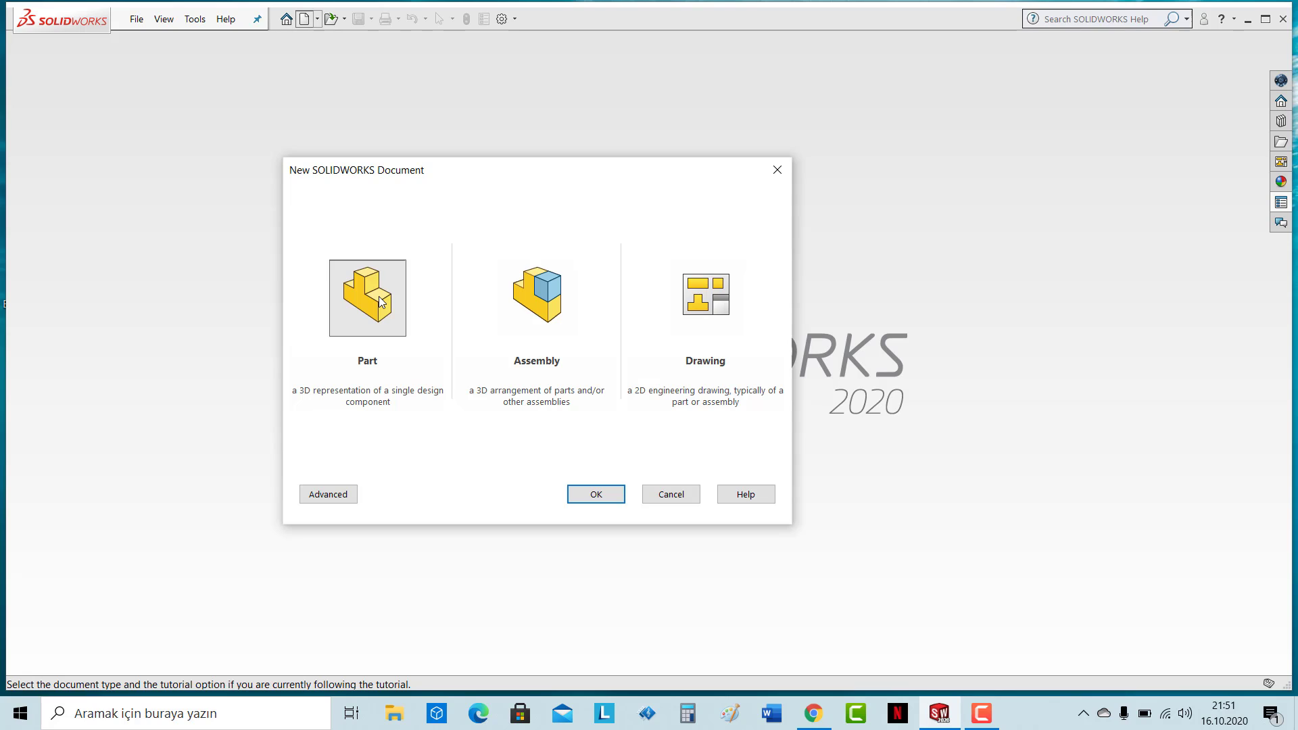
Step: Create the new part and add the Surfaces tab to the CommandManager
left_click(594, 495)
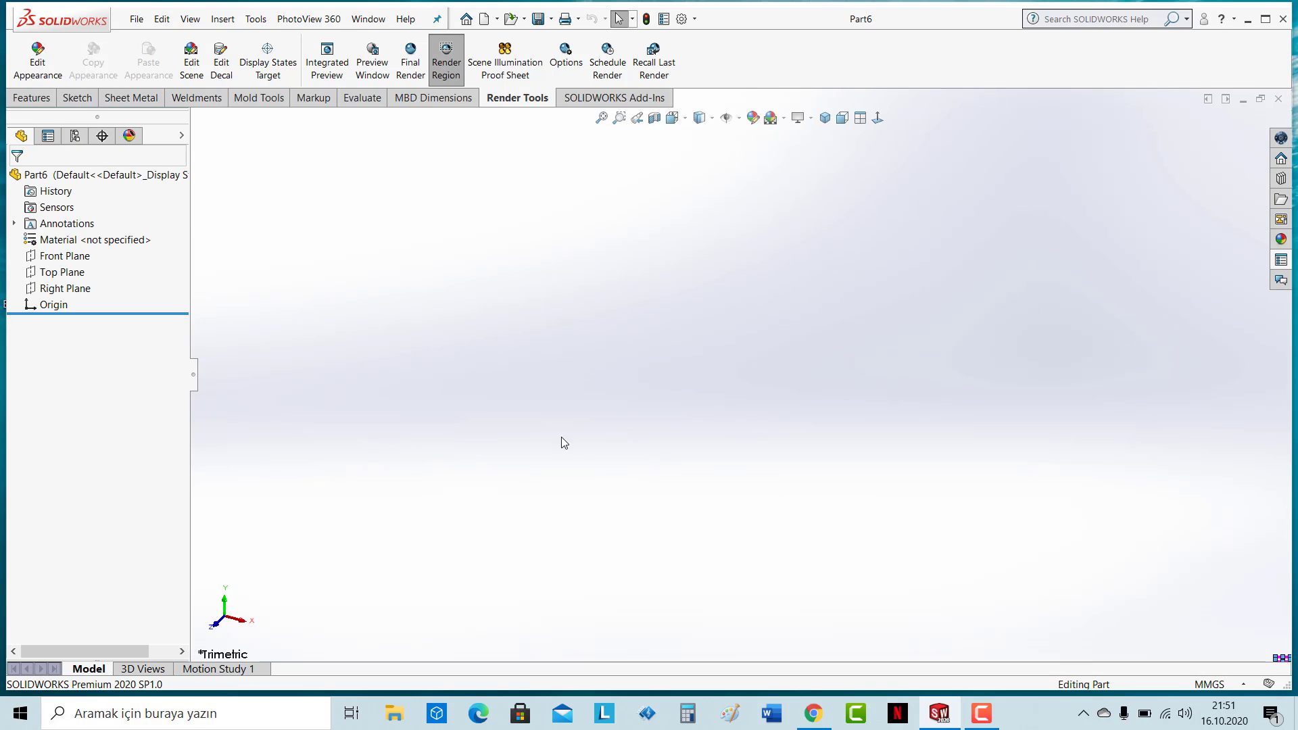
left_click(37, 102)
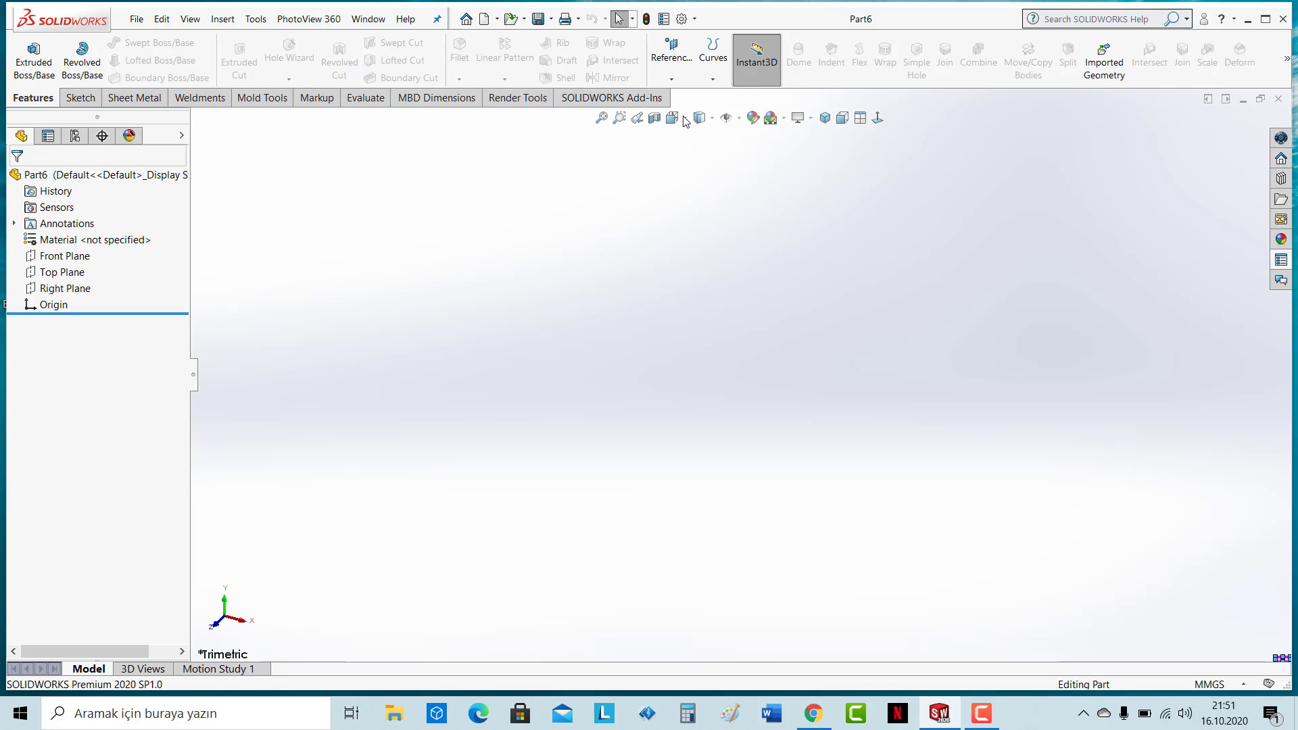
right_click(198, 103)
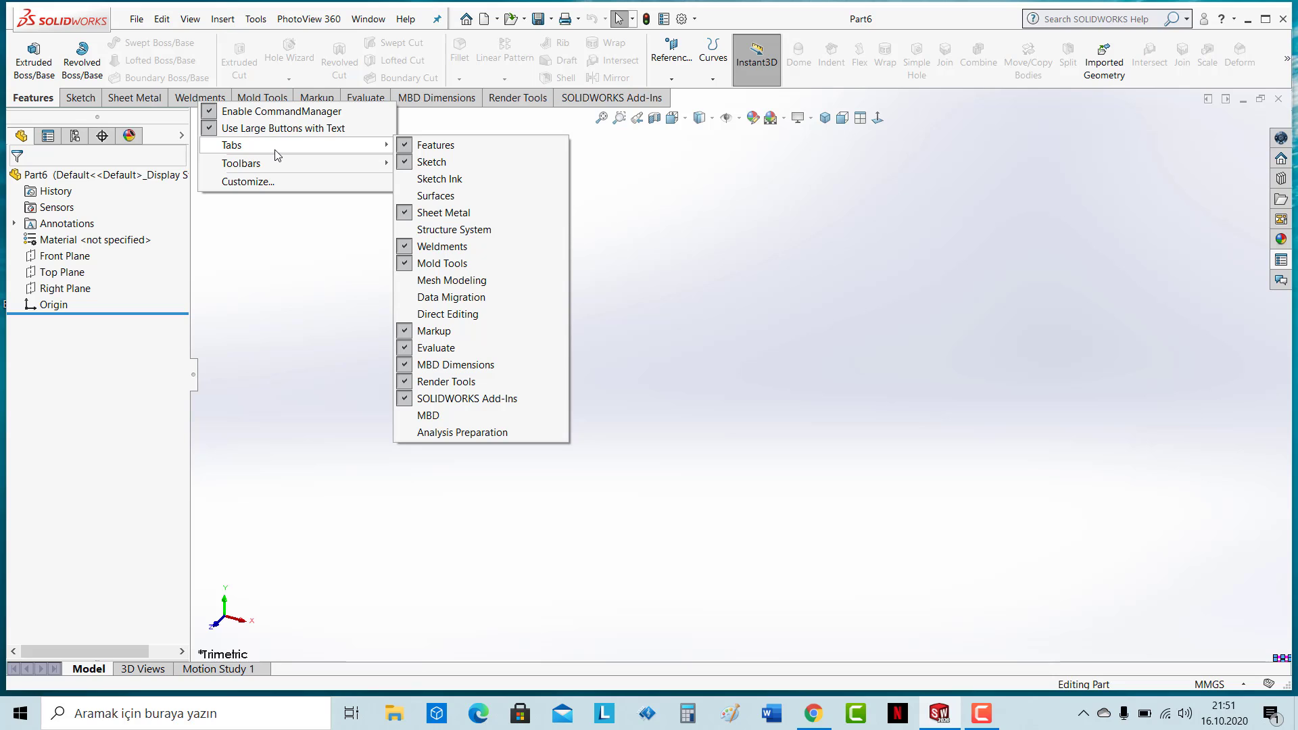
mouse_move(232, 145)
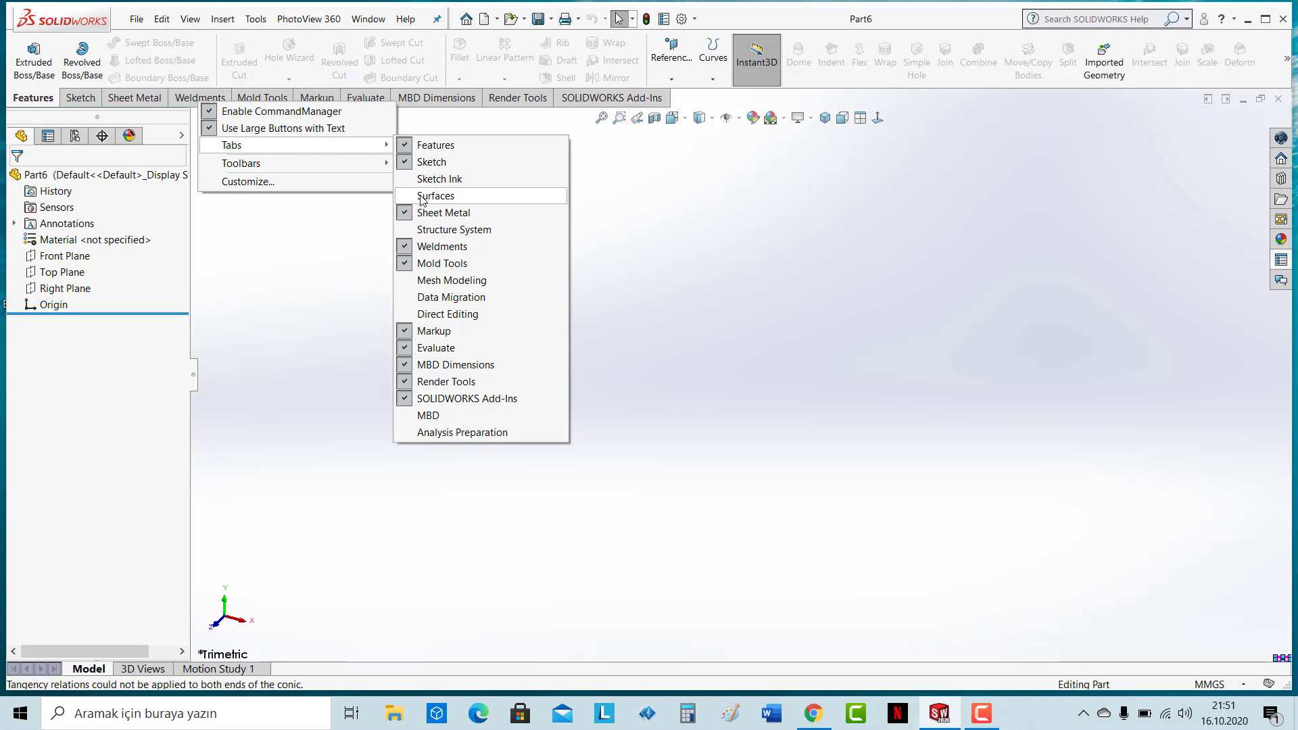
left_click(422, 196)
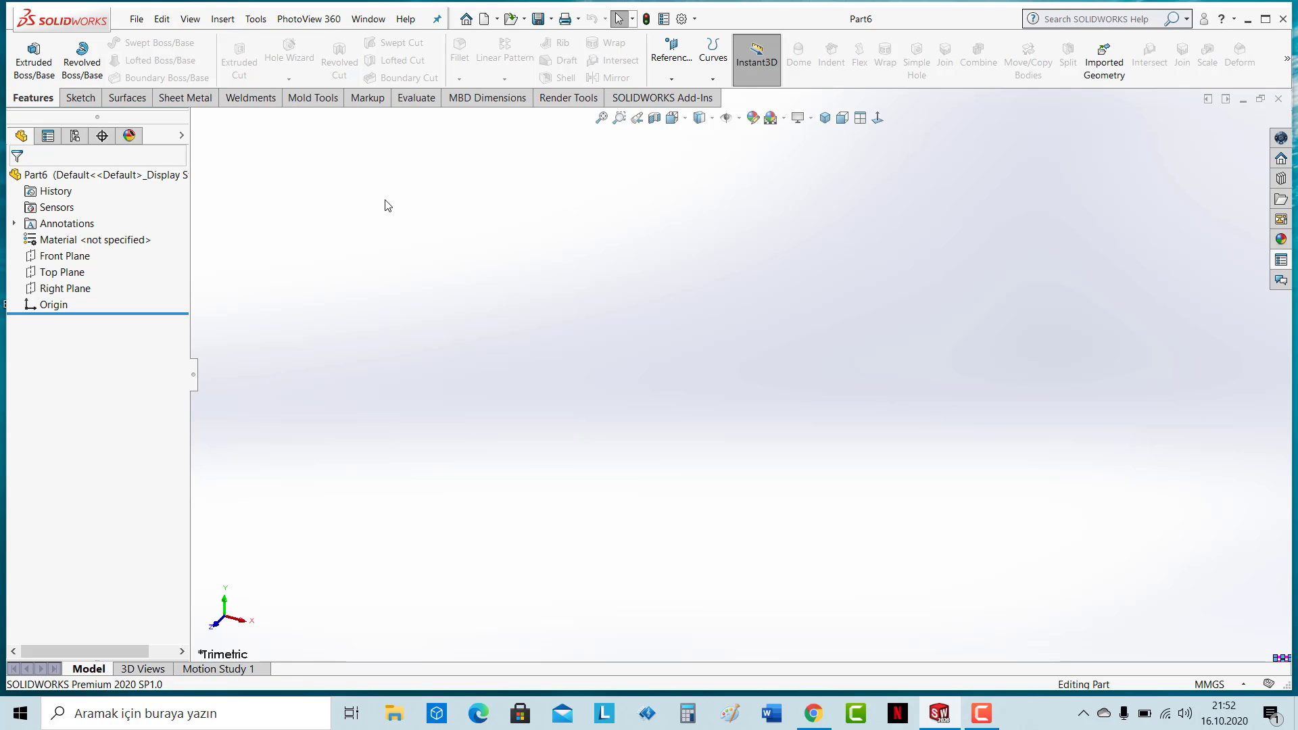
Step: Show the Surfaces tools and remove the Mold Tools tab from the CommandManager
left_click(126, 98)
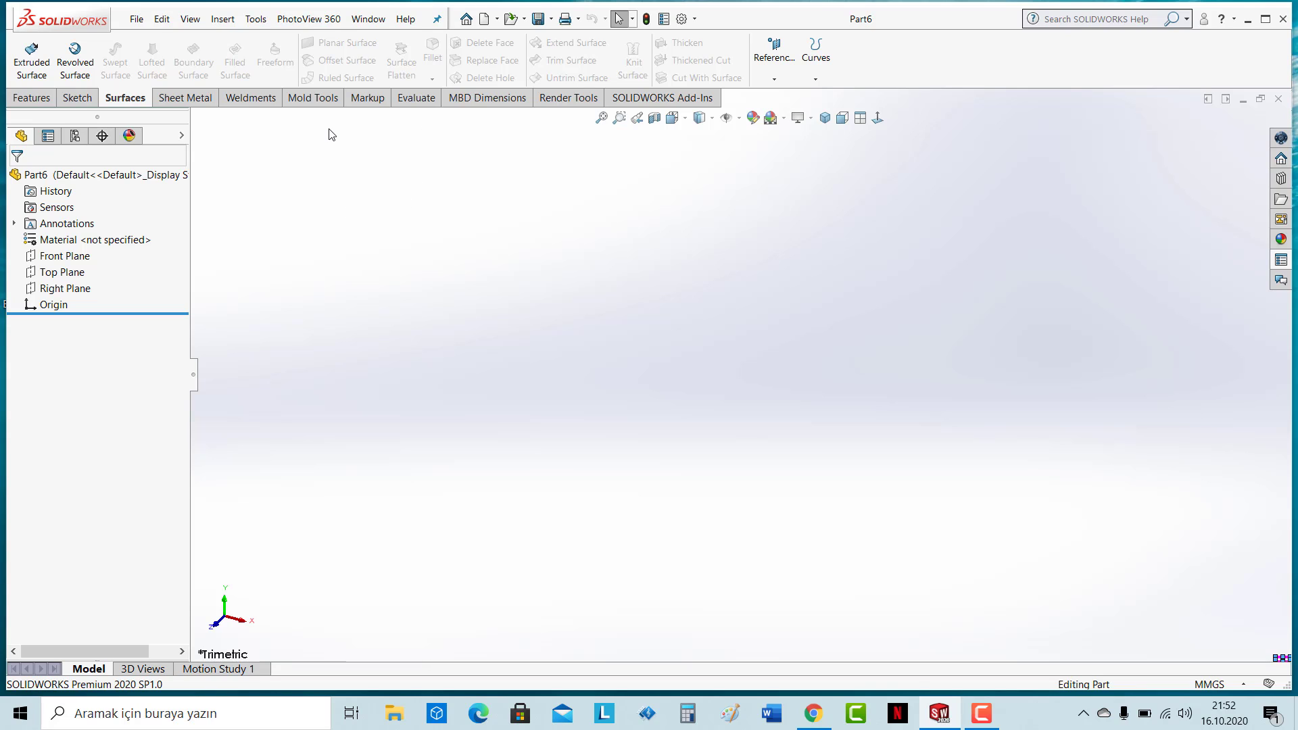
right_click(327, 105)
mouse_move(385, 144)
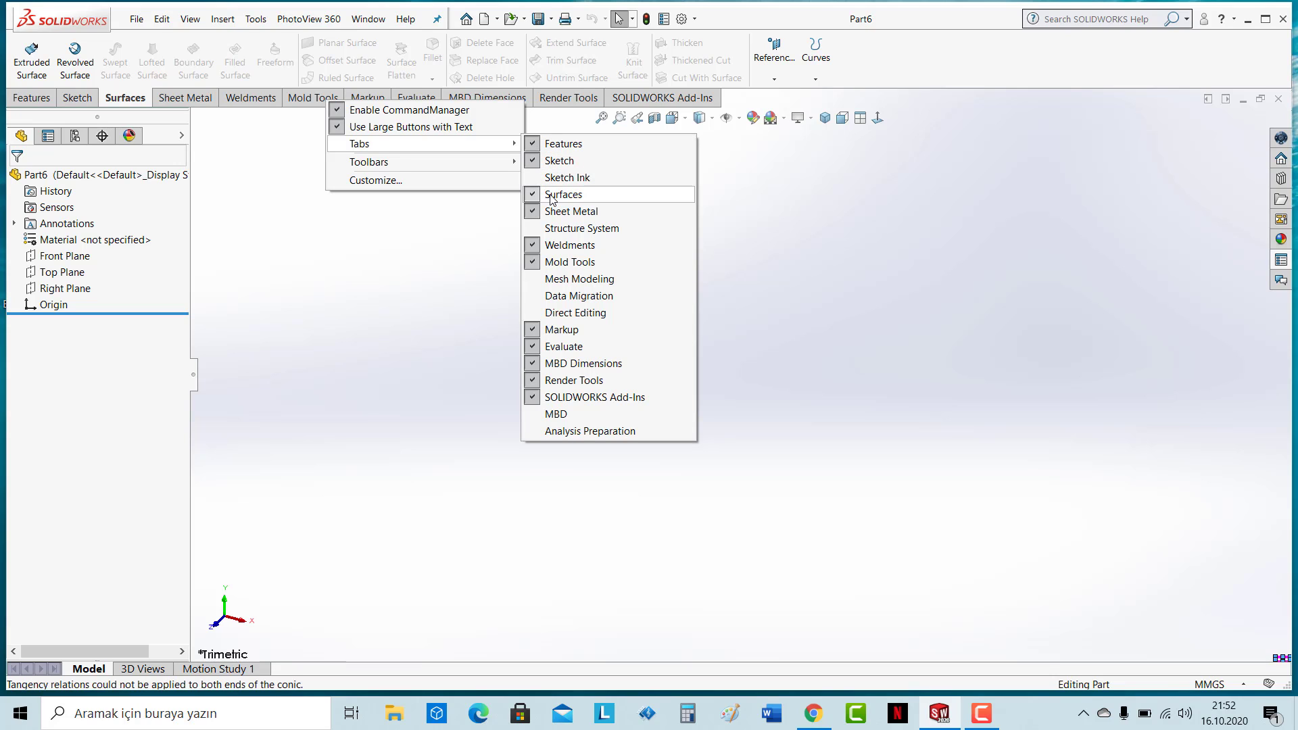
left_click(535, 264)
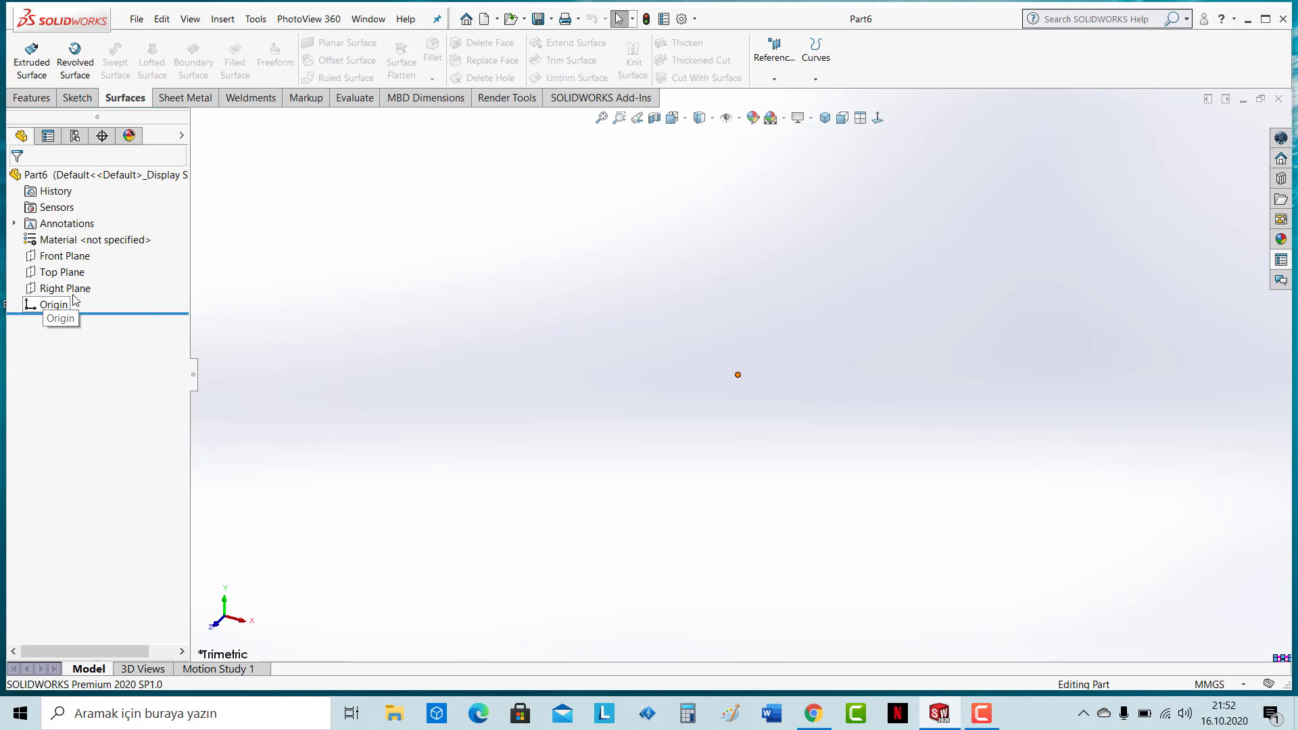
left_click(62, 257)
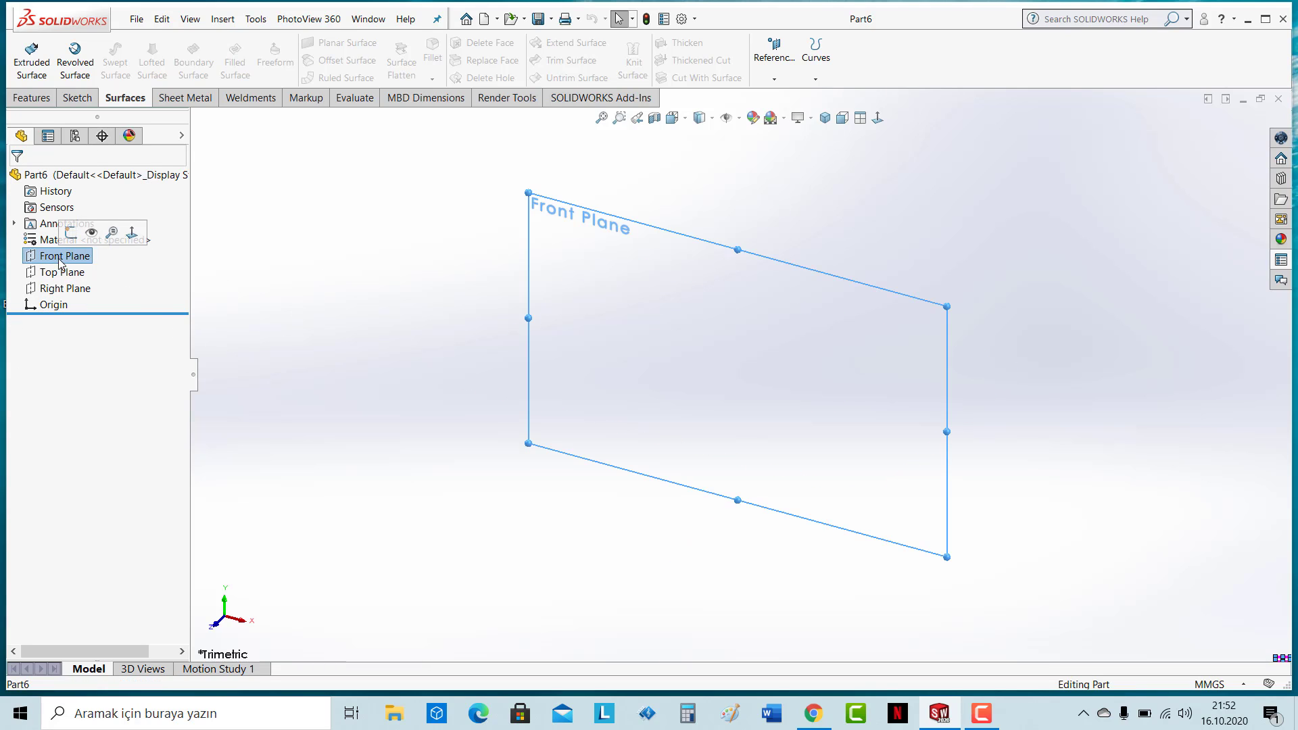
left_click(61, 272)
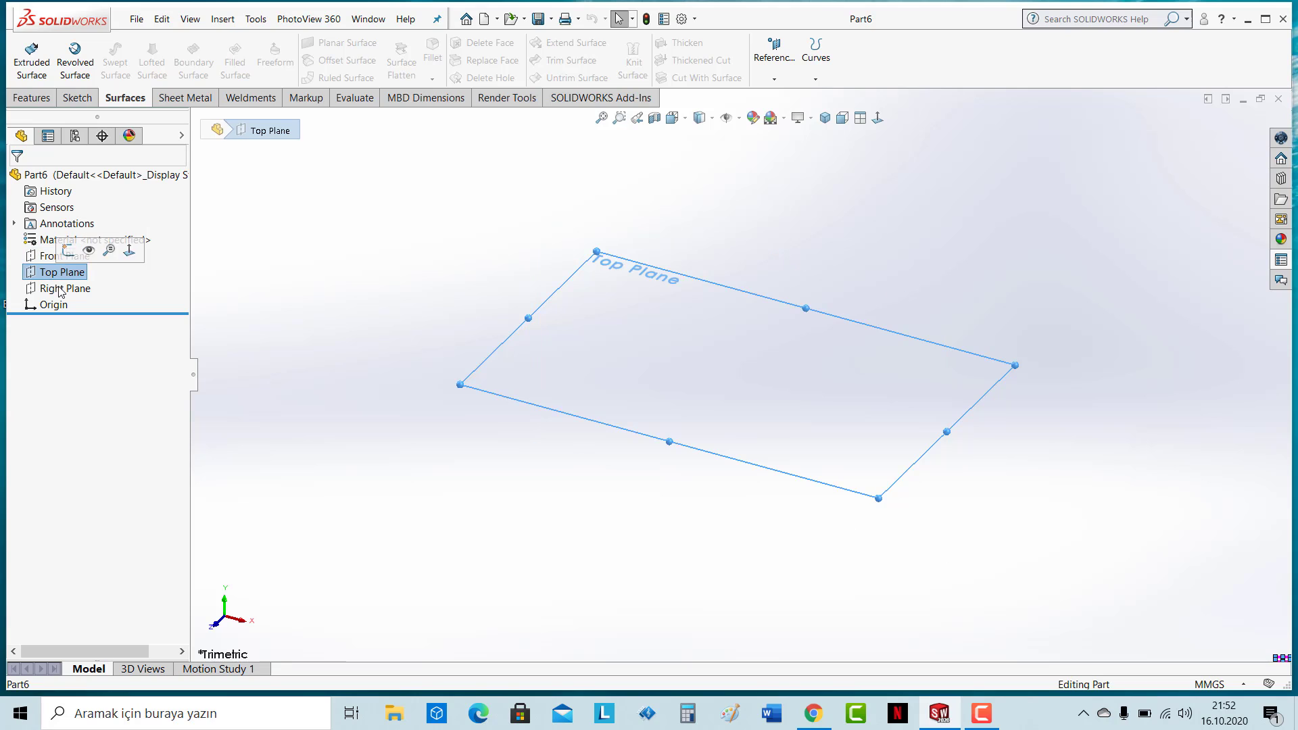
left_click(292, 279)
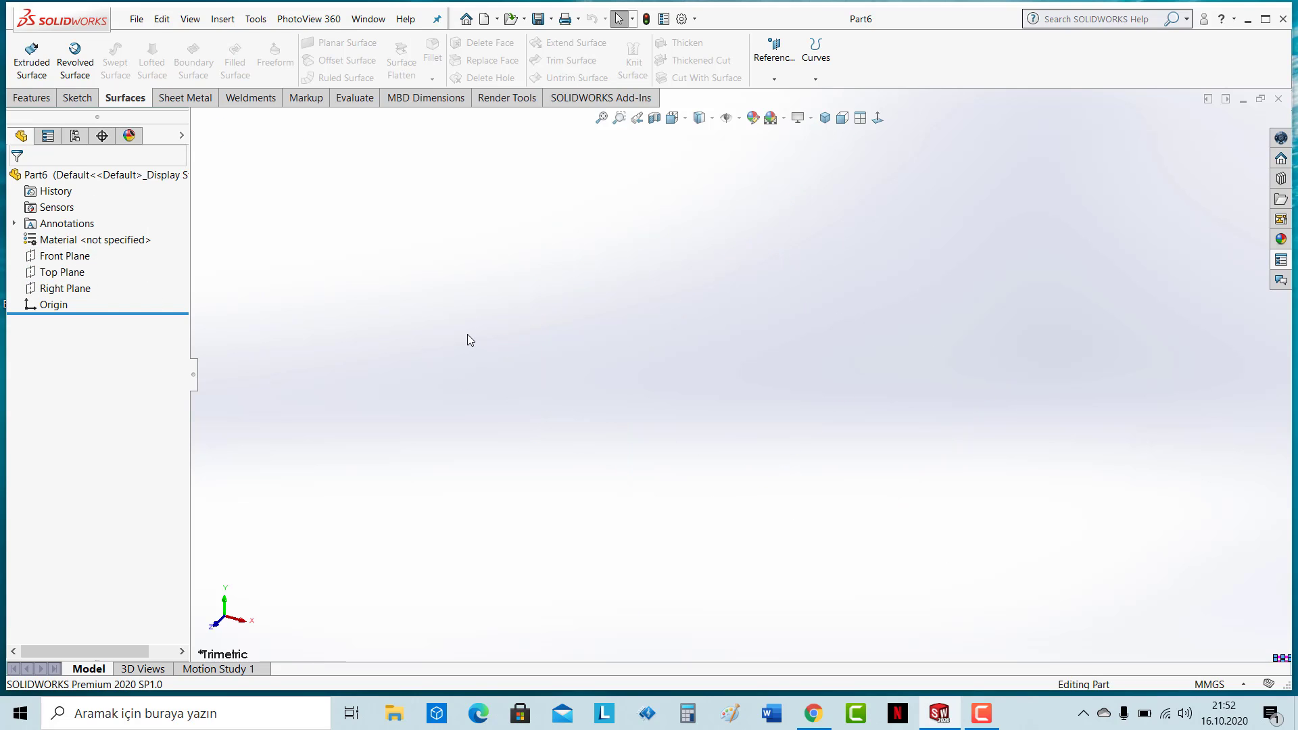
left_click(72, 259)
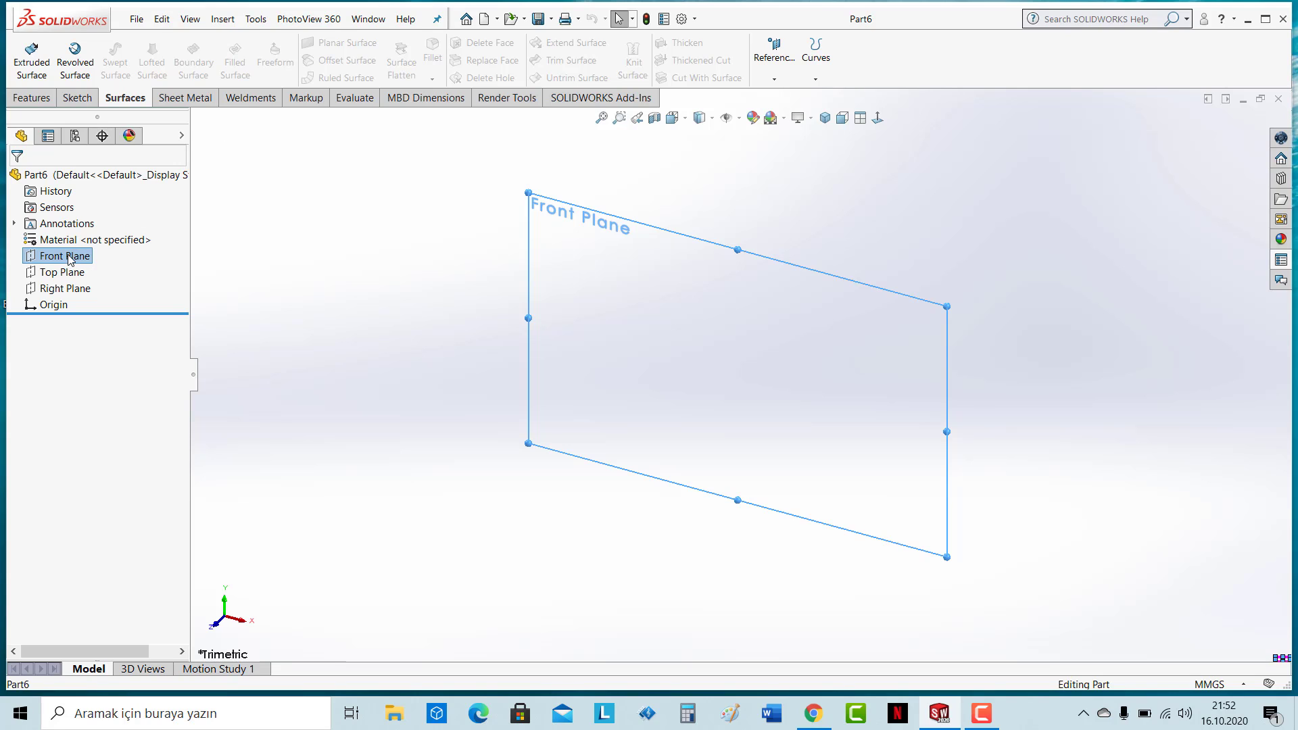
left_click(65, 275)
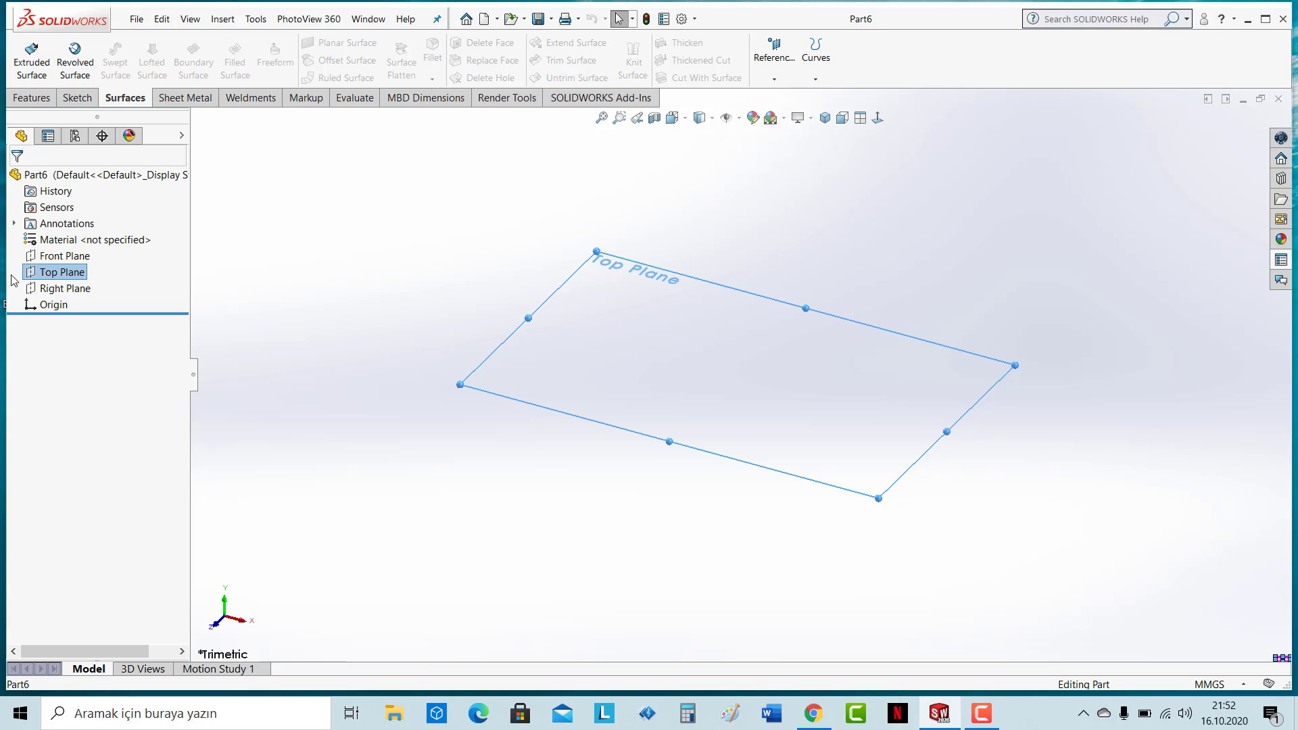
left_click(65, 261)
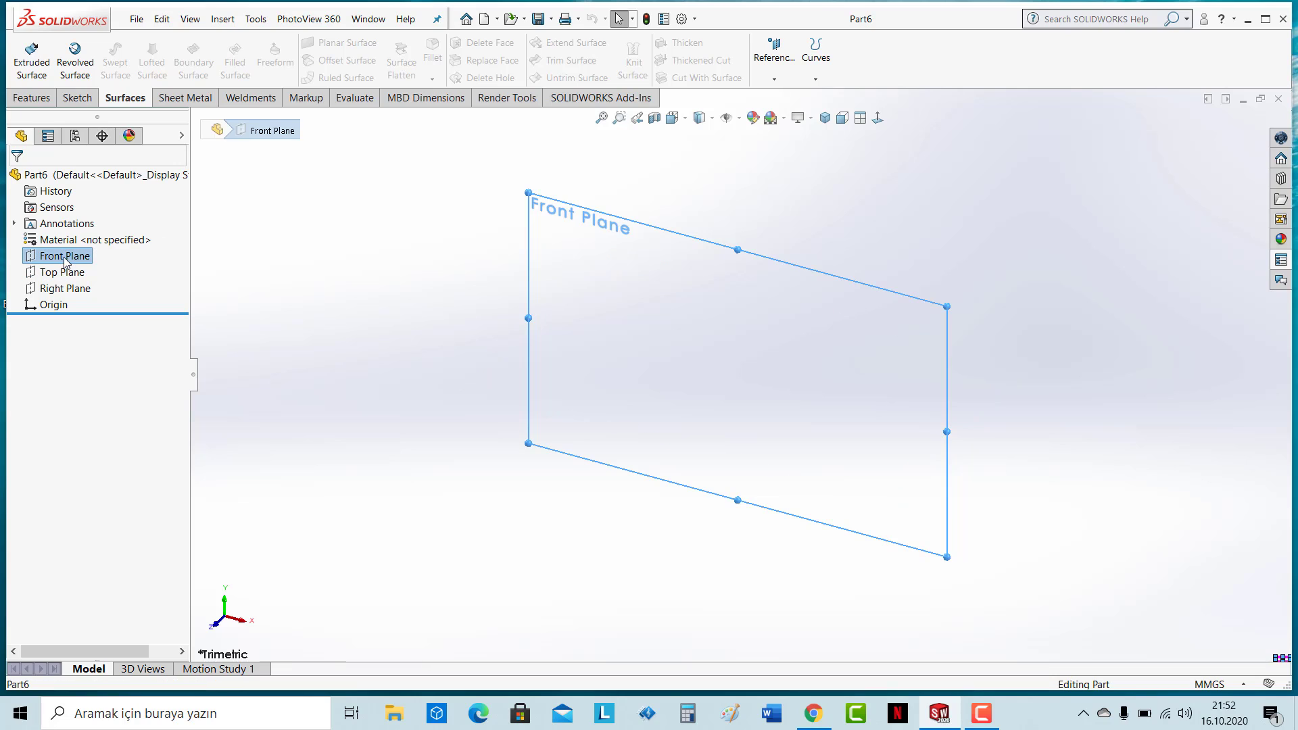
left_click(80, 259)
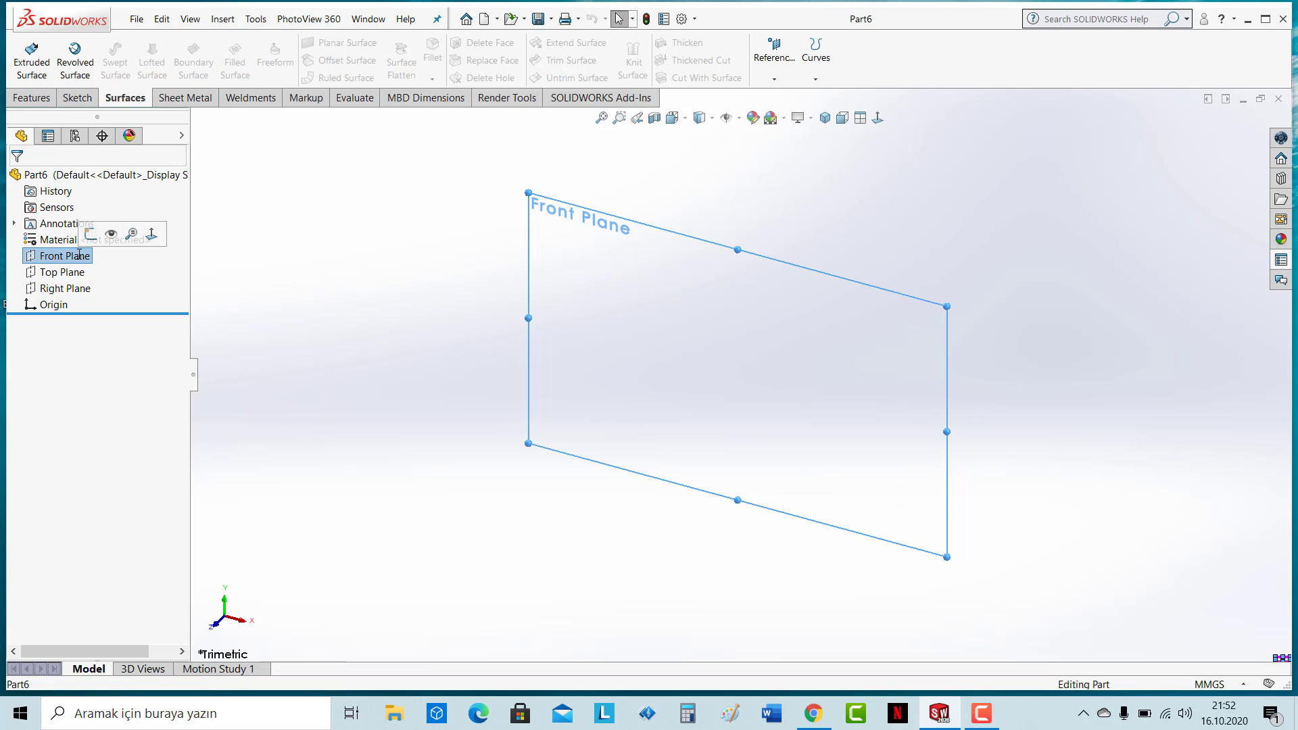
right_click(79, 256)
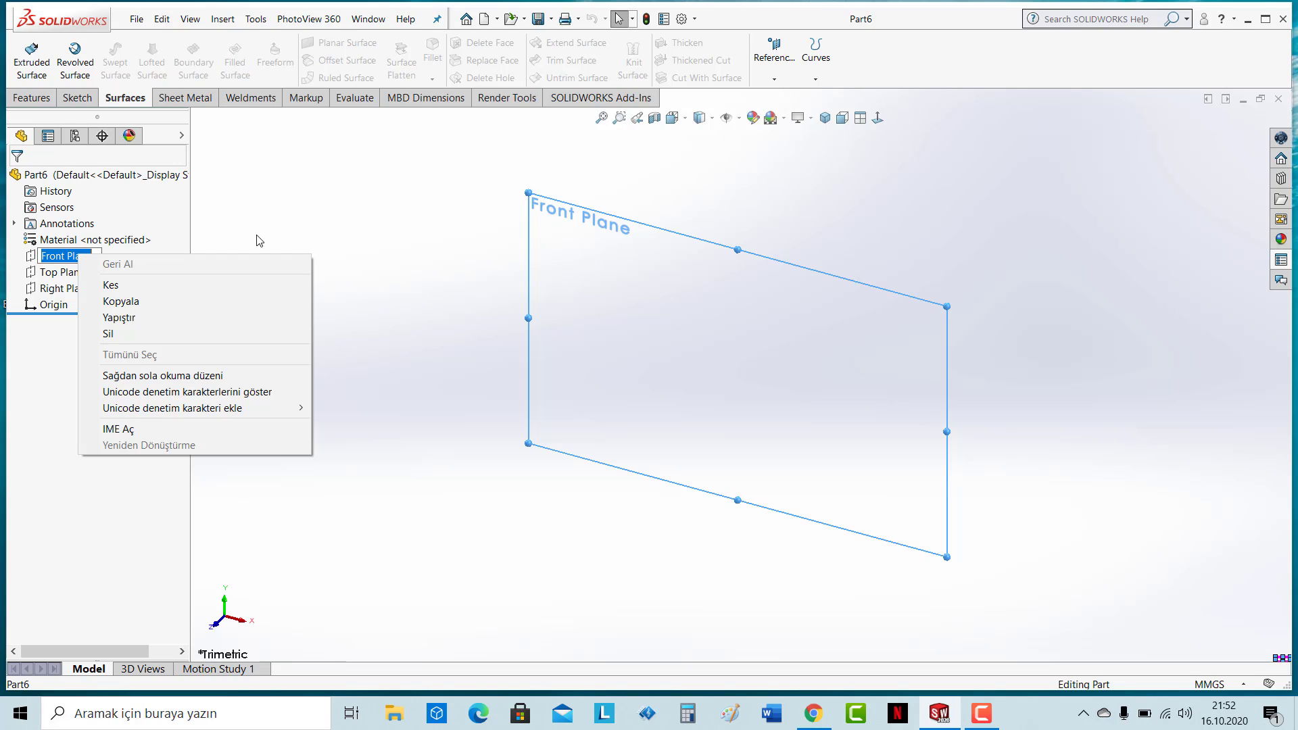
left_click(297, 238)
left_click(70, 274)
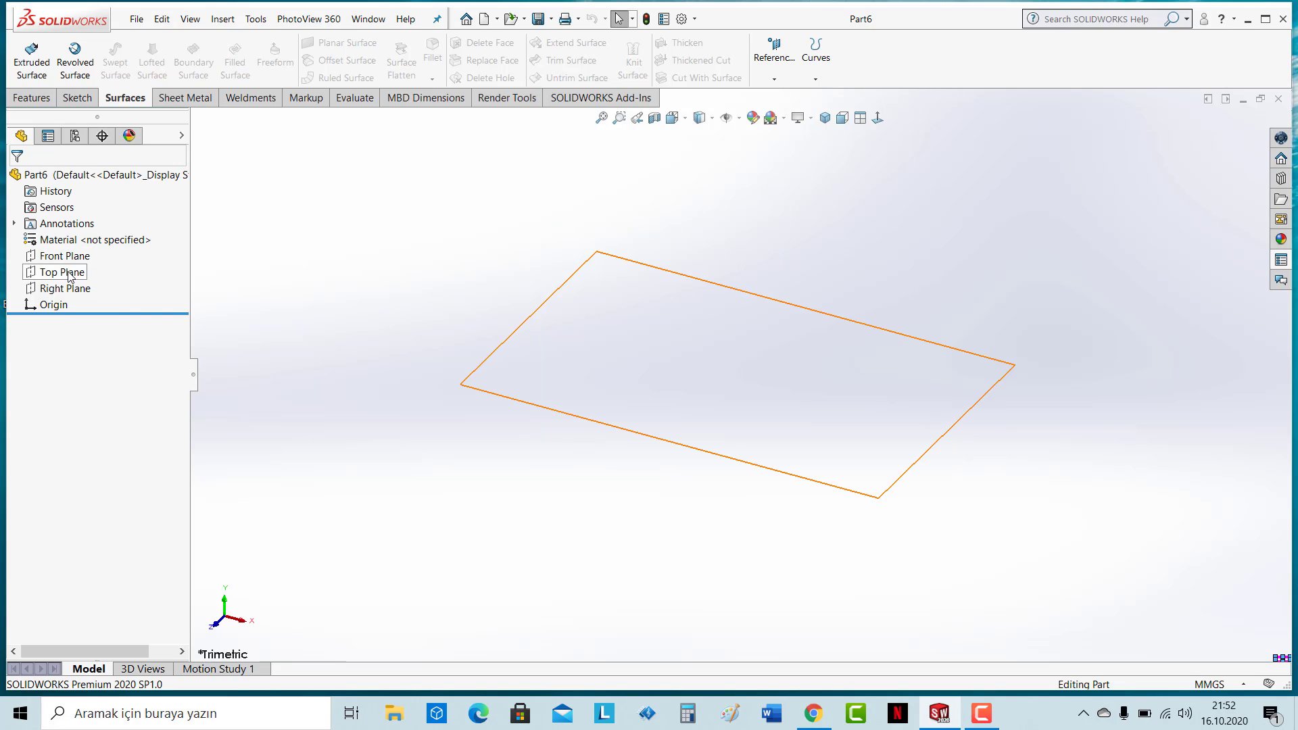
right_click(70, 275)
left_click(70, 276)
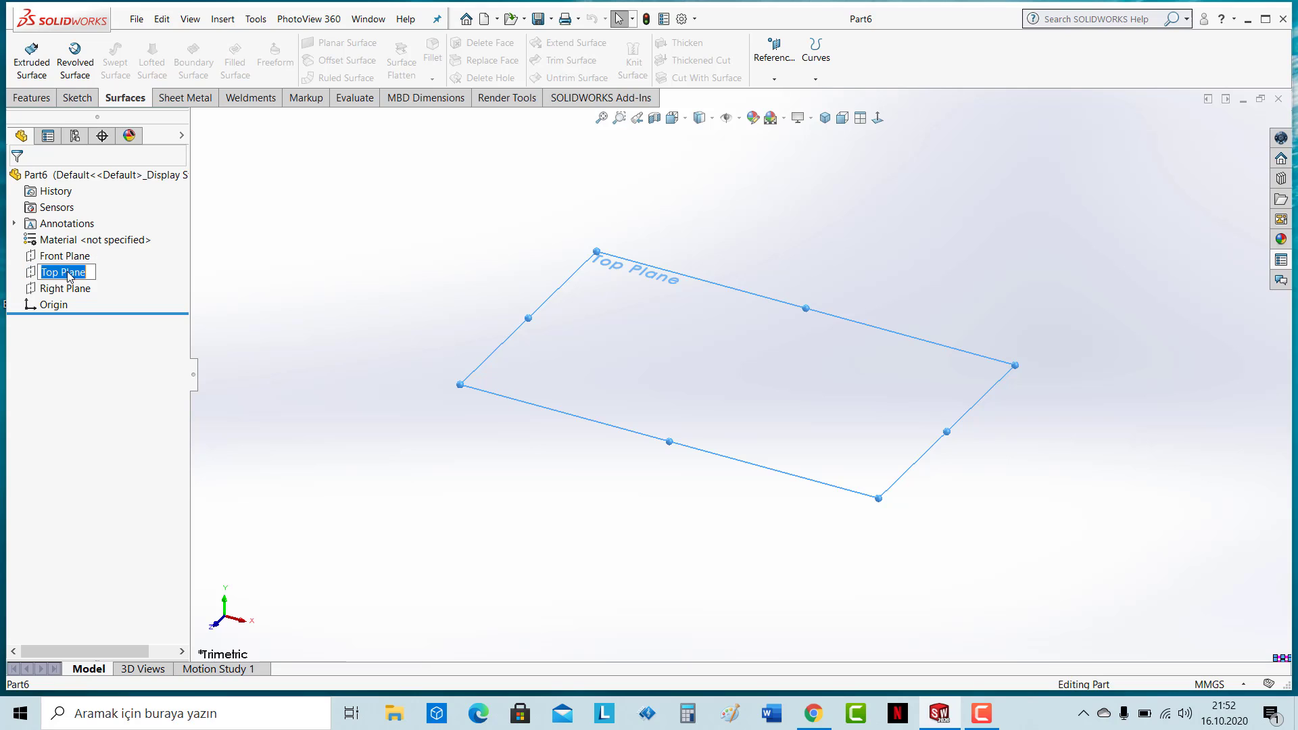
right_click(71, 274)
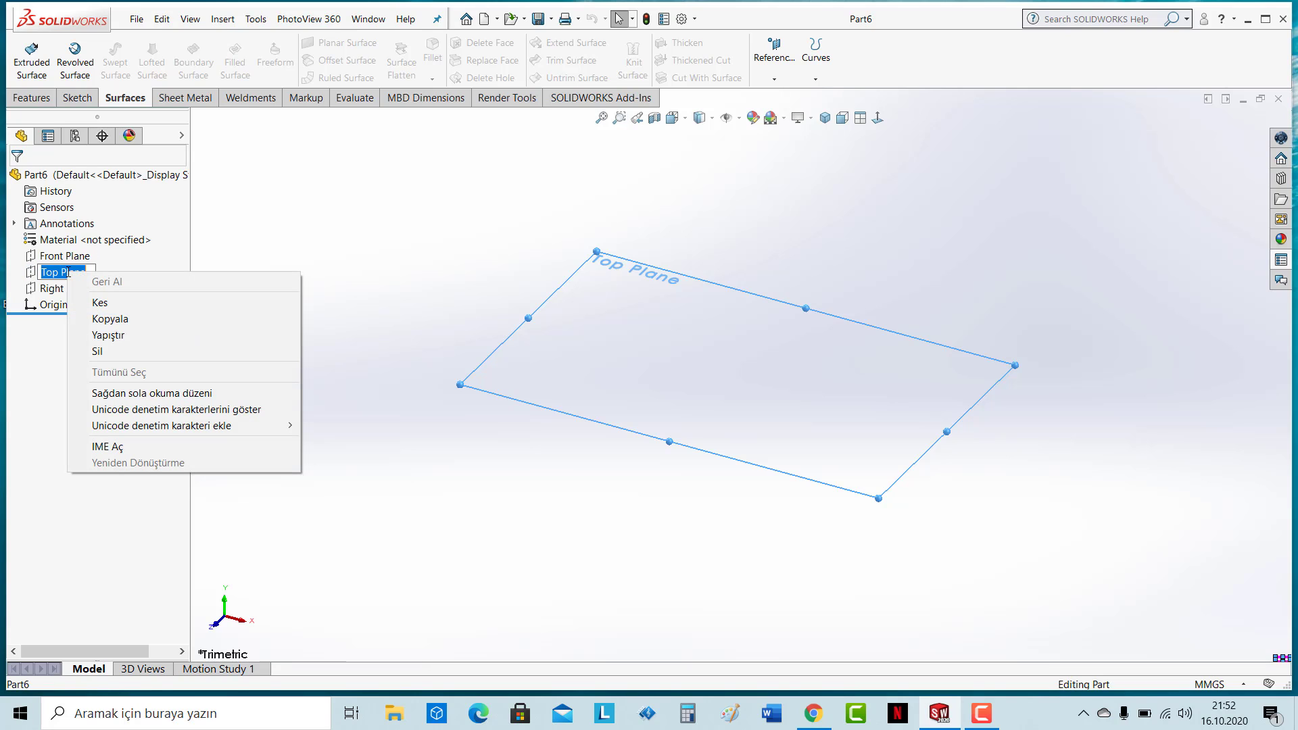
left_click(303, 250)
left_click(75, 290)
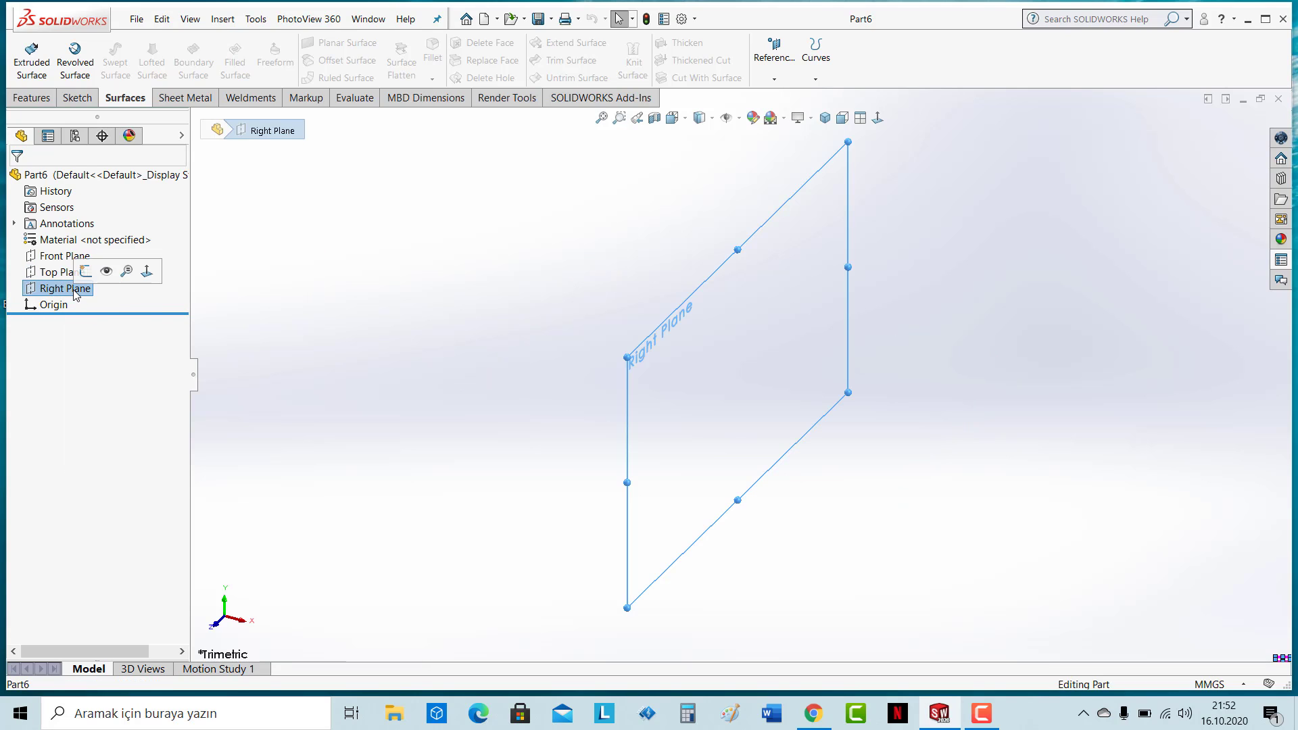
right_click(74, 289)
left_click(68, 290)
right_click(62, 291)
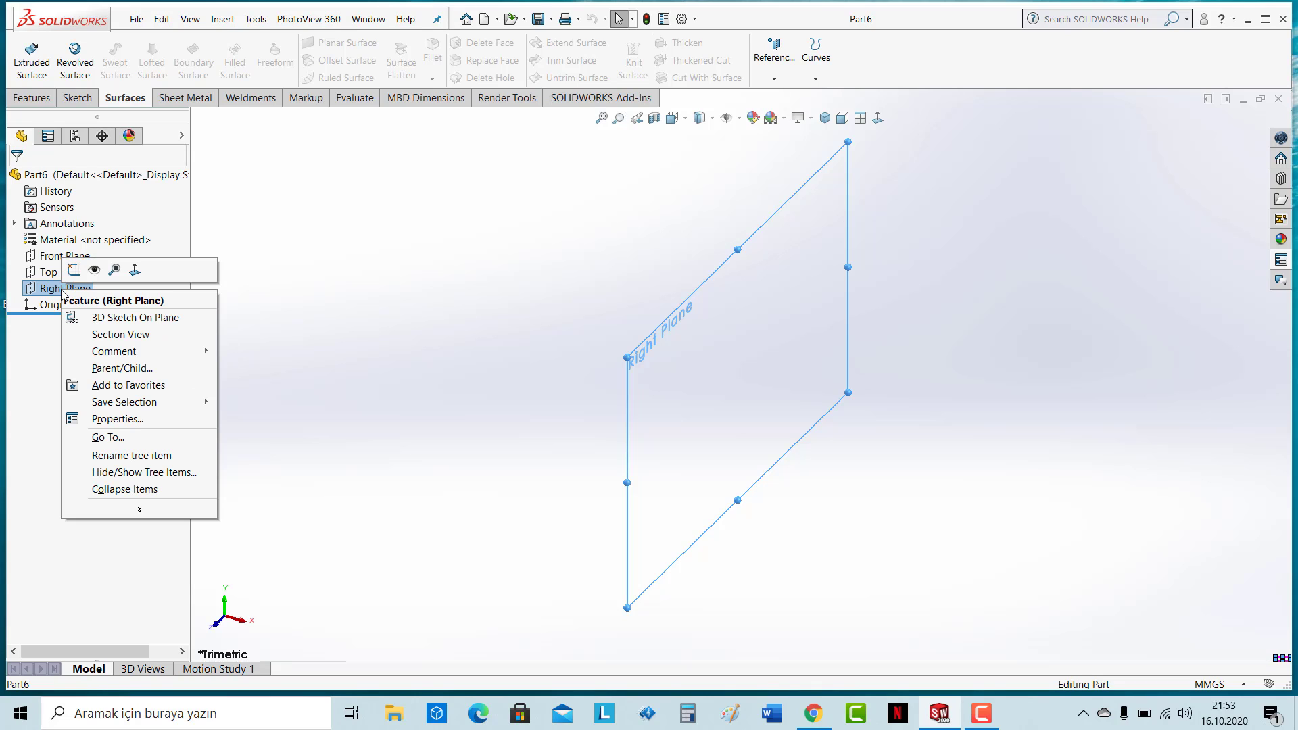
left_click(62, 291)
right_click(62, 291)
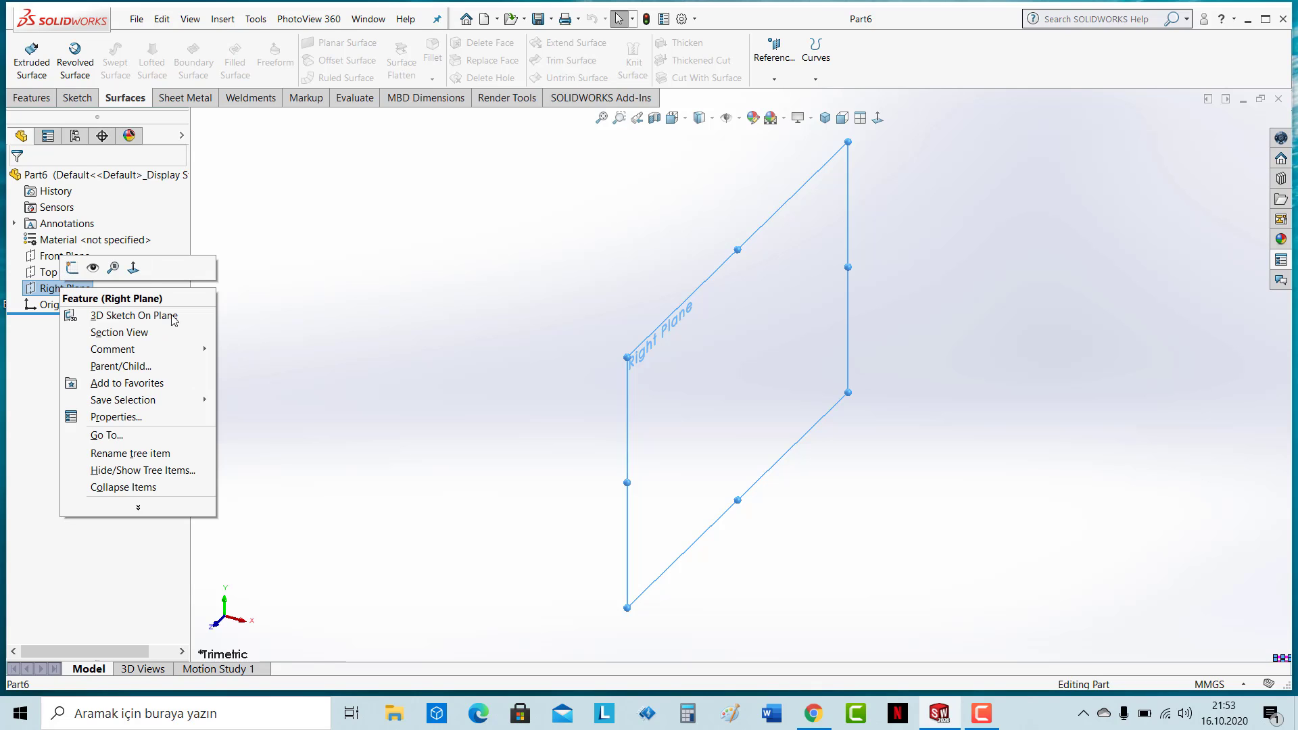
key("Escape")
left_click(87, 291)
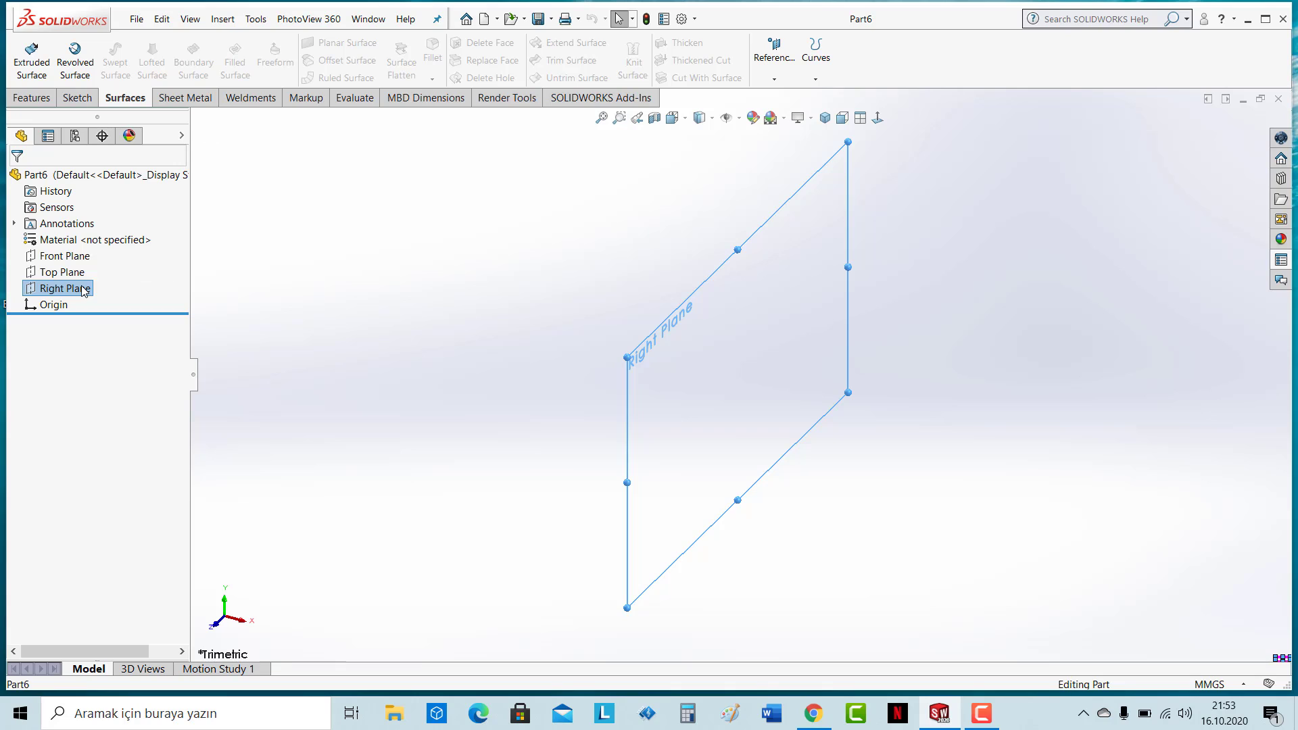
right_click(84, 290)
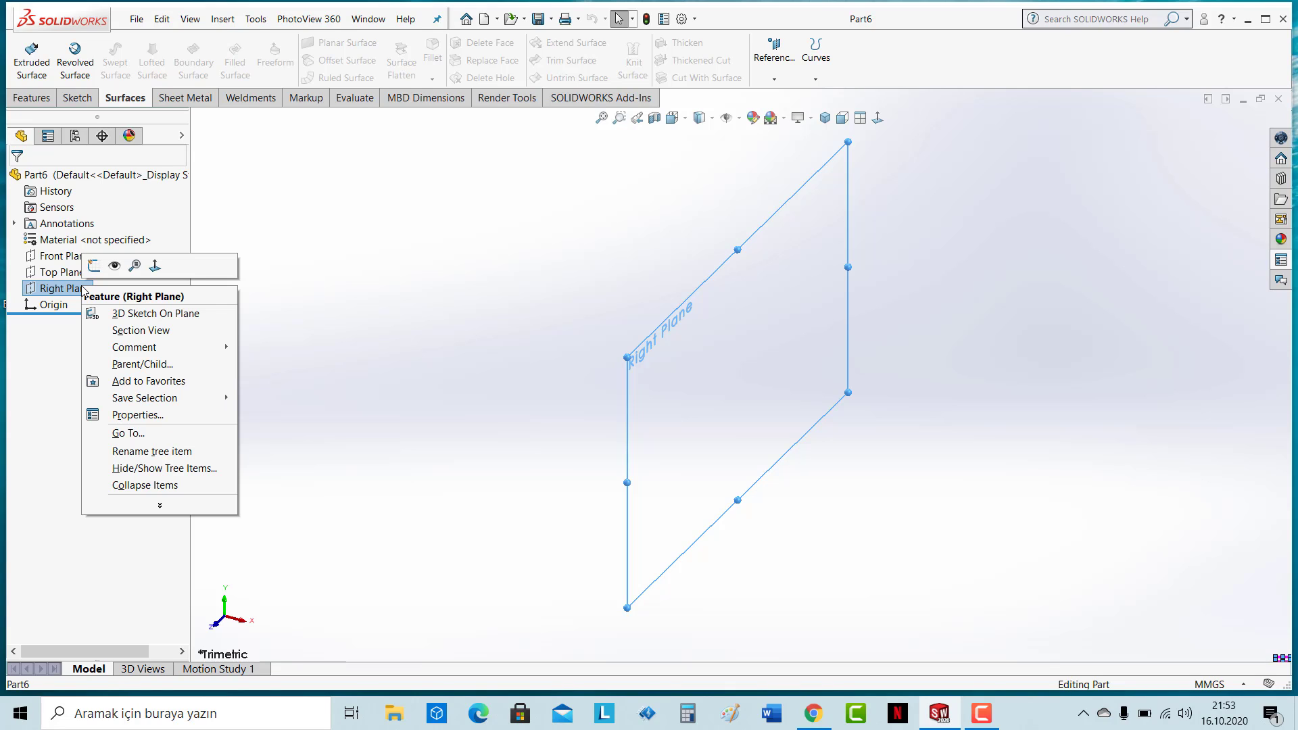
left_click(305, 314)
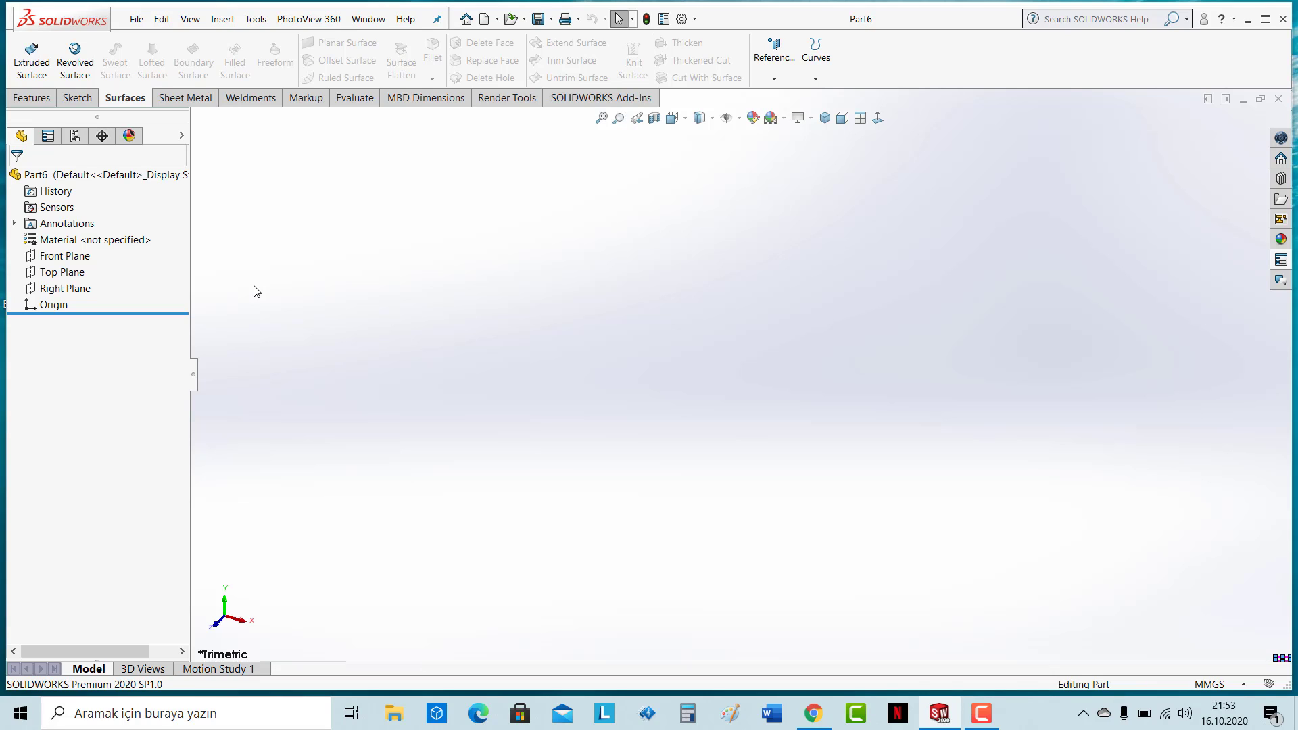
Step: Set Sensors to Hide in Hide/Show Tree Items so it leaves the feature tree
left_click(64, 212)
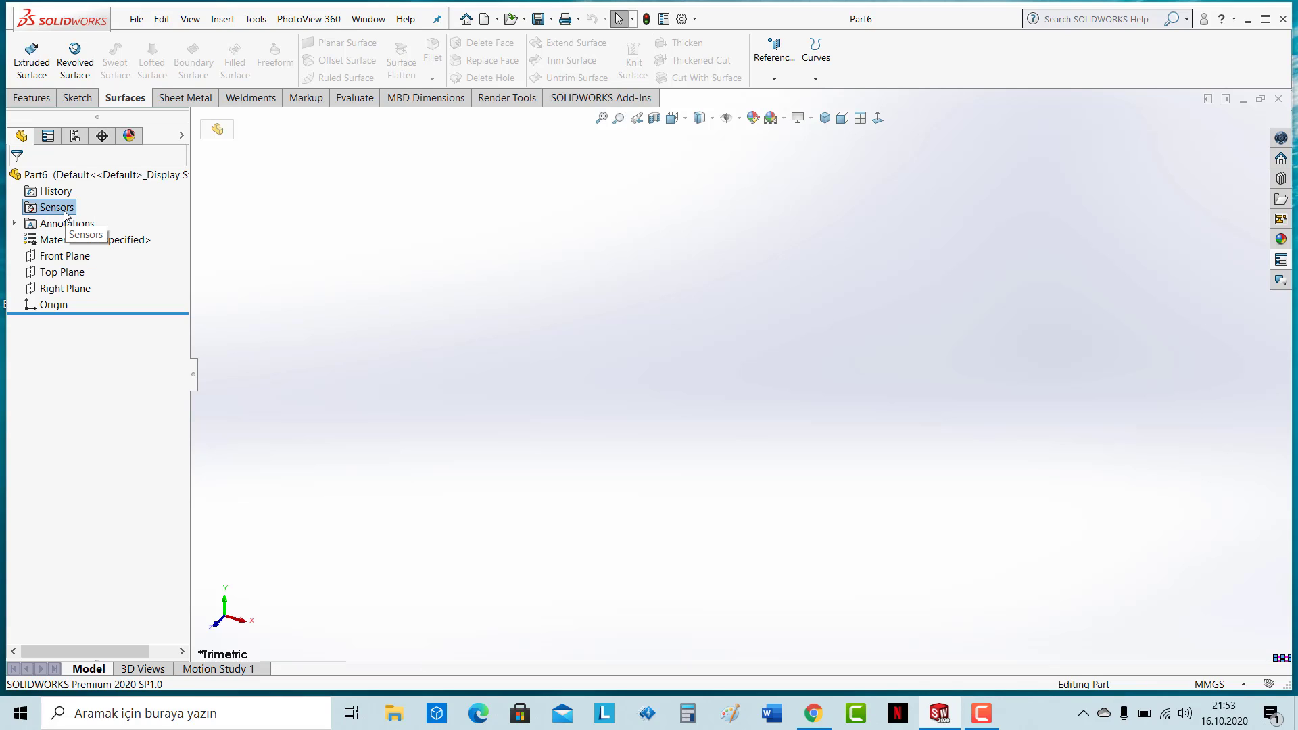
left_click(60, 195)
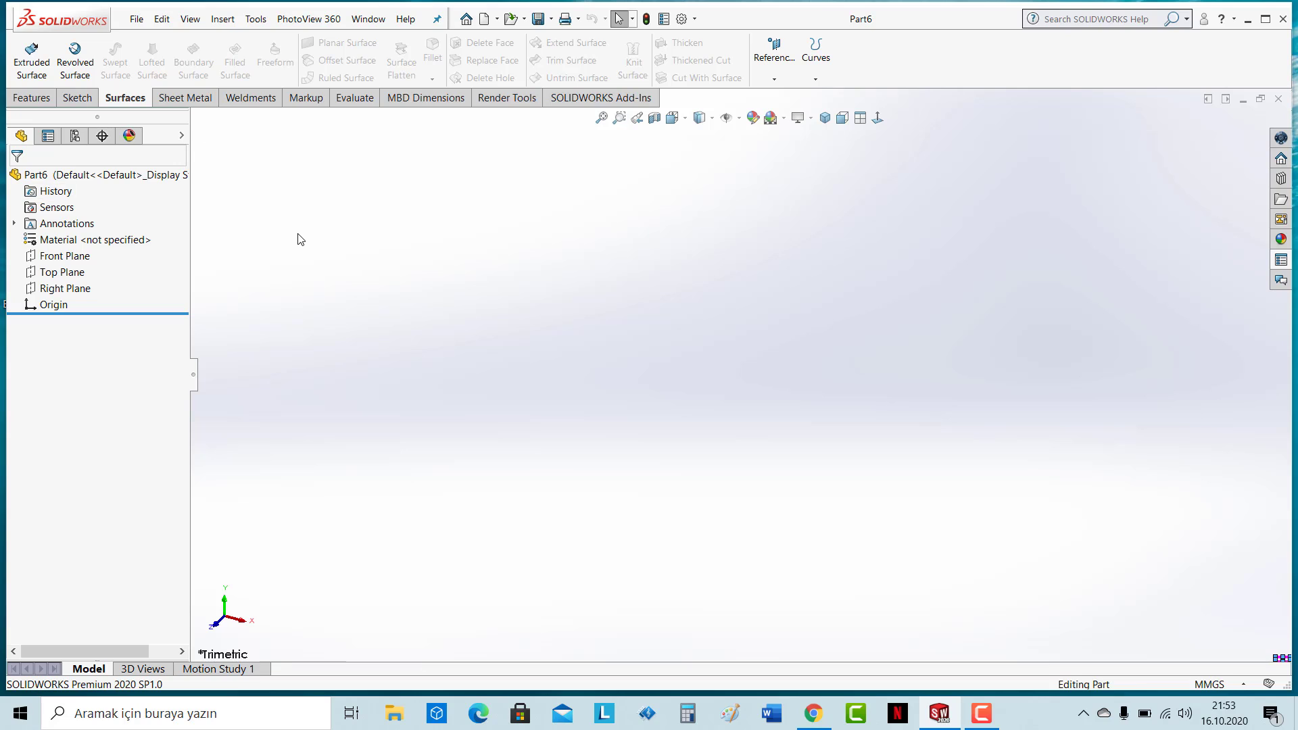
right_click(66, 214)
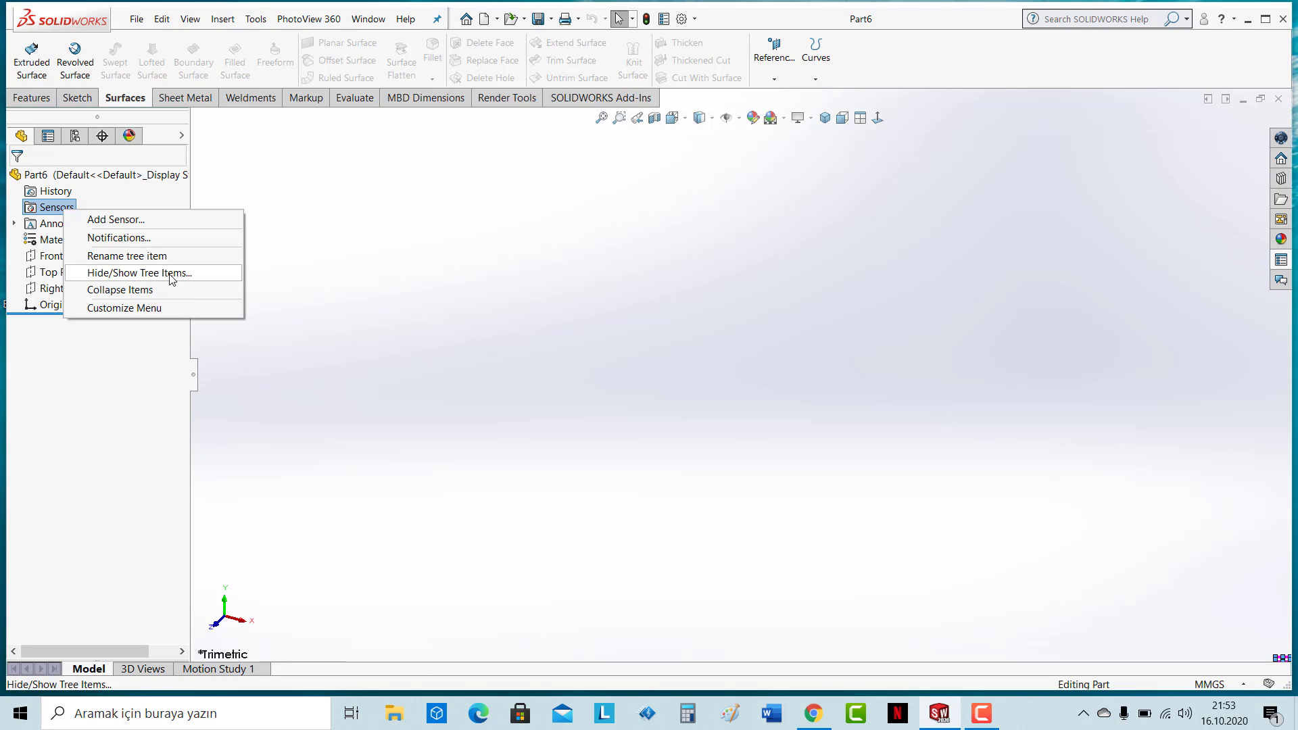
left_click(176, 278)
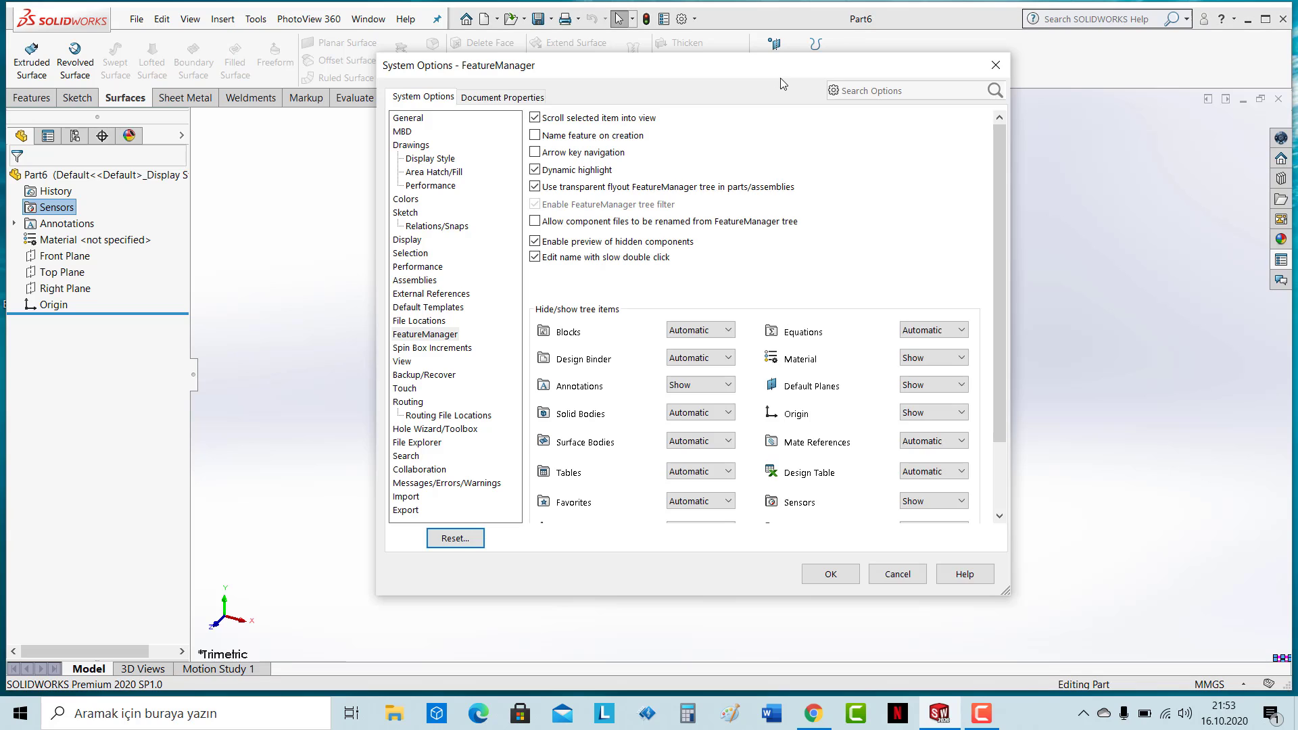
left_click_drag(780, 79, 656, 66)
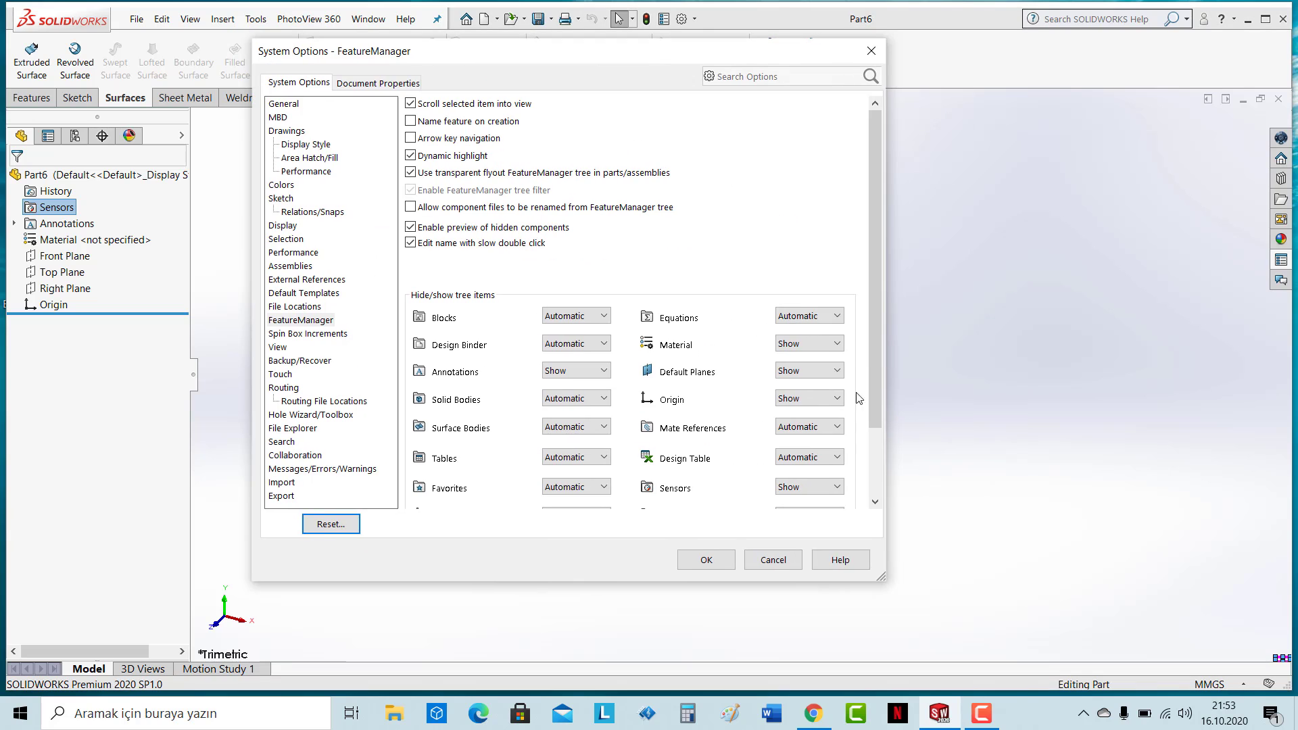
left_click(822, 488)
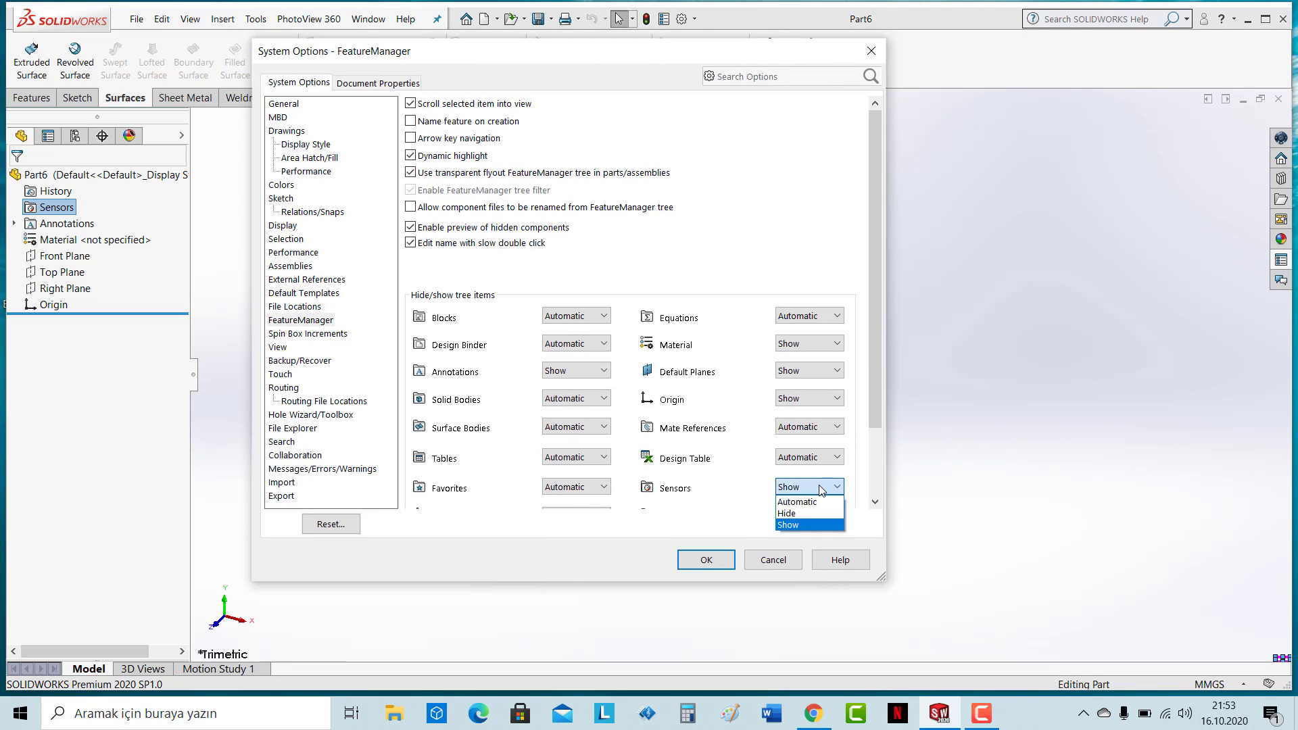
left_click(806, 527)
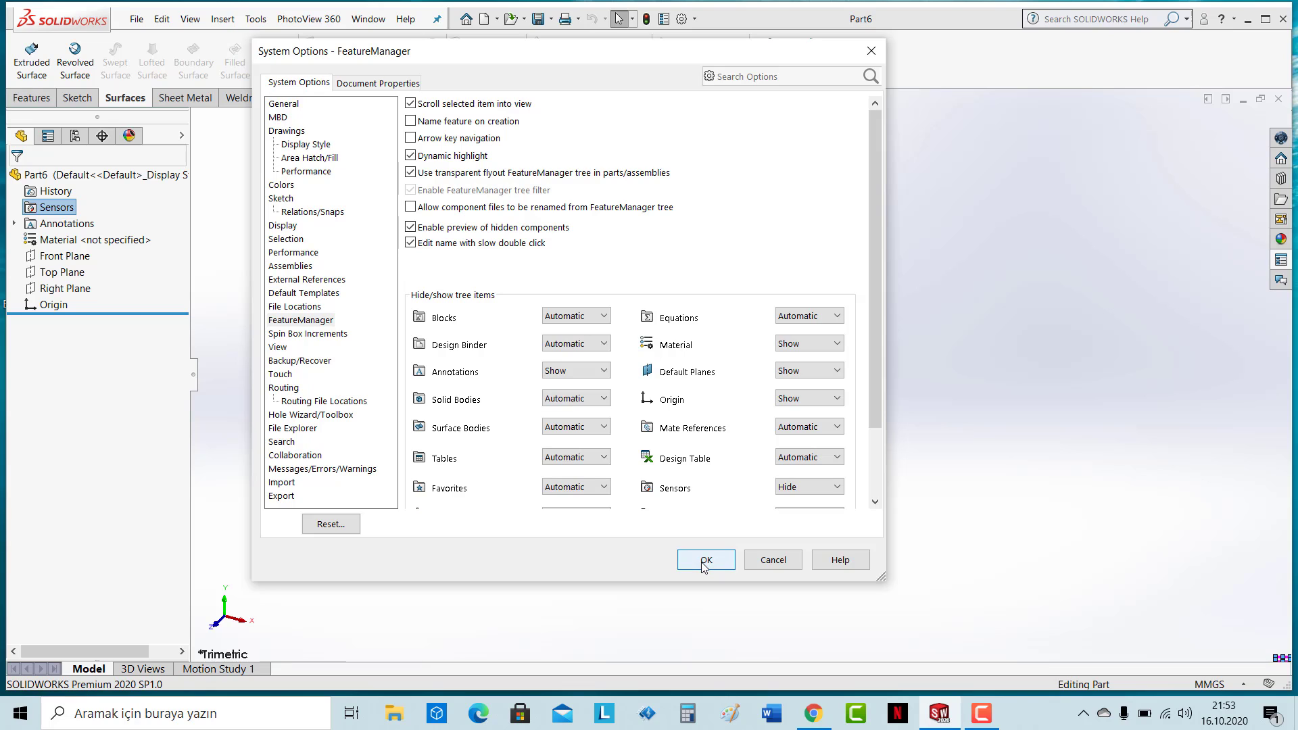
left_click(703, 560)
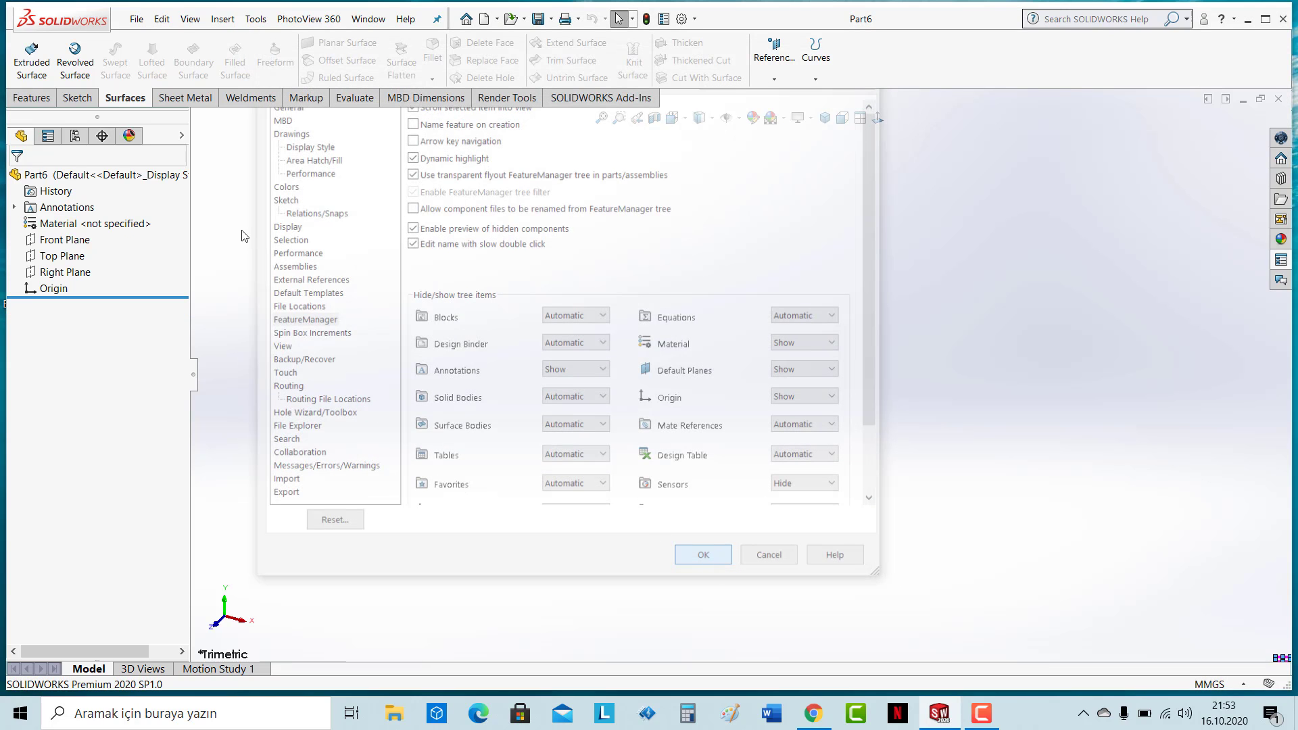
Step: Switch Sensors from Hide back to Show in Hide/Show Tree Items via the History folder
right_click(59, 194)
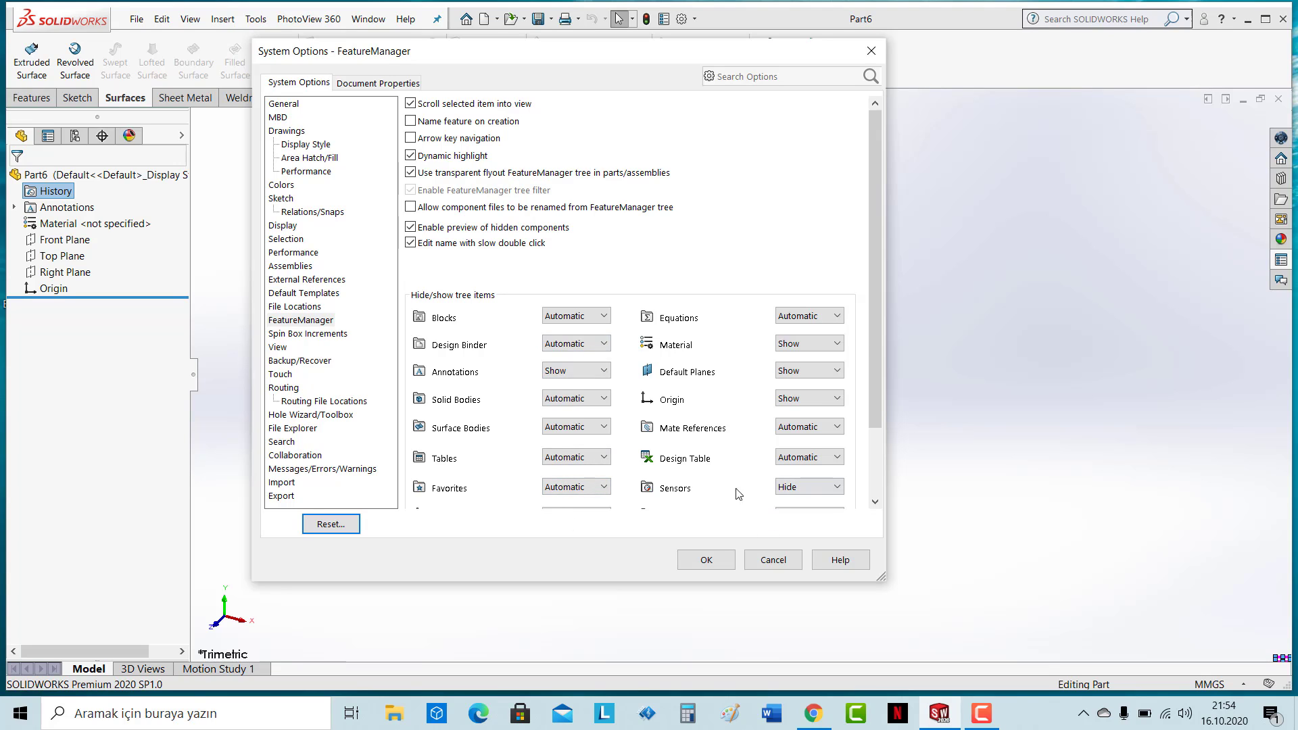
left_click(833, 490)
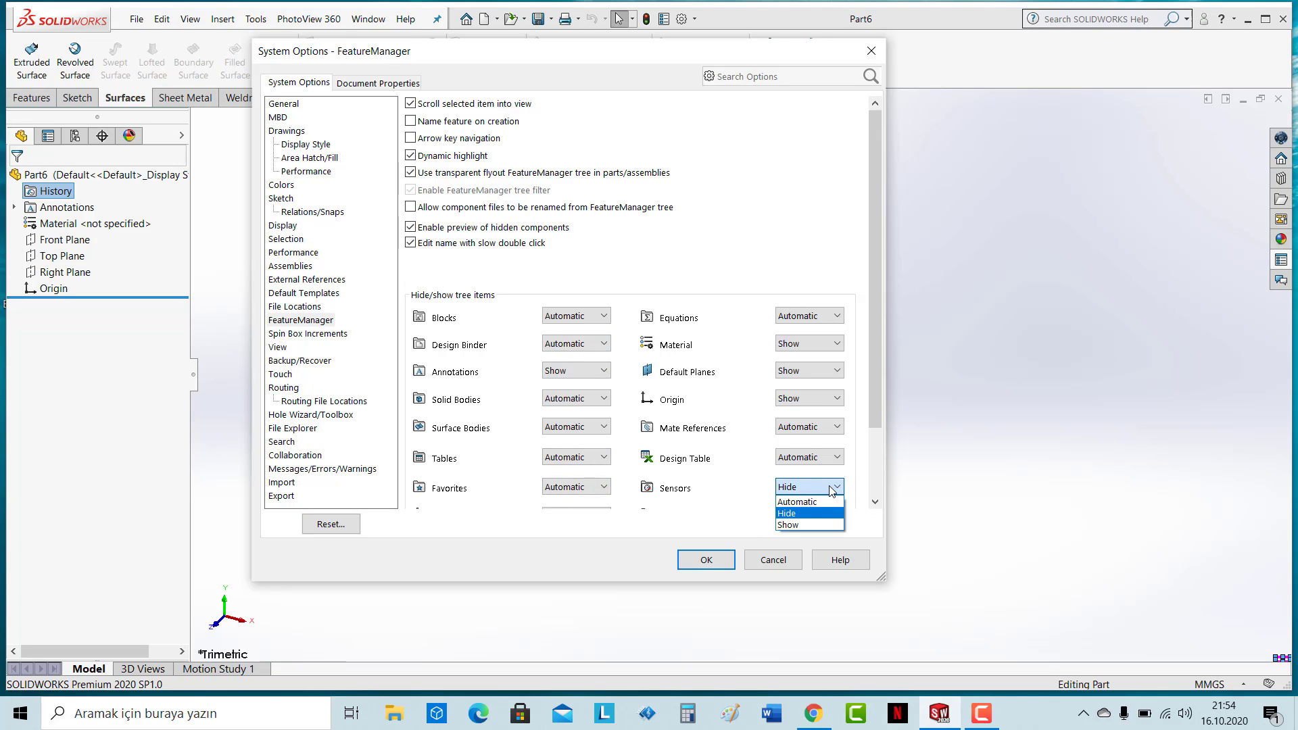
left_click(801, 526)
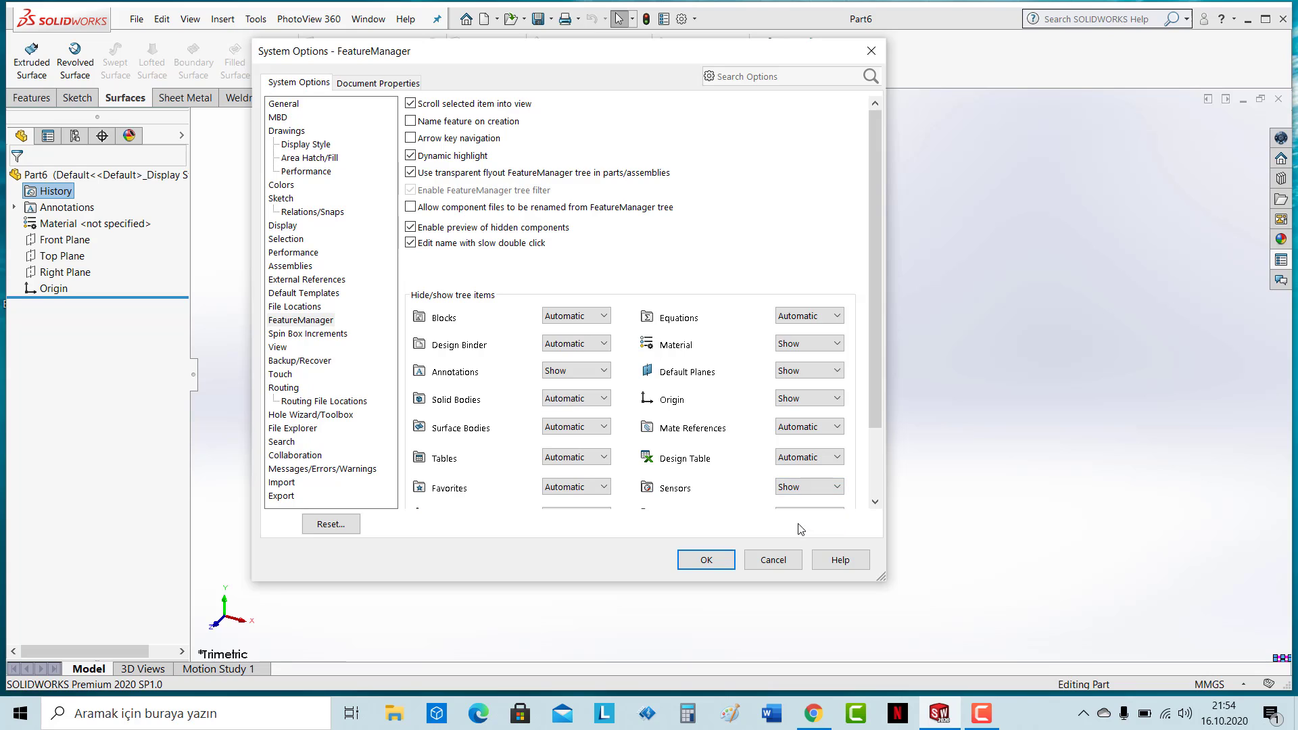
left_click(696, 562)
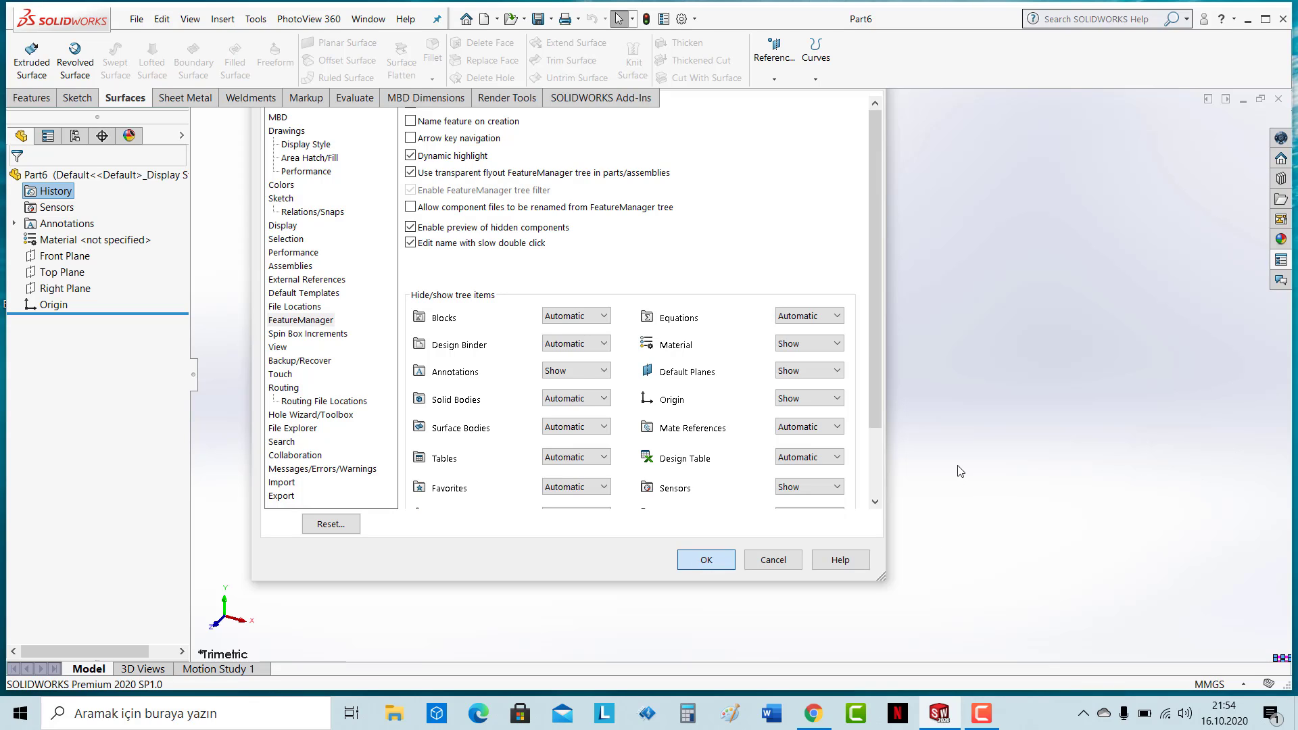
left_click(711, 562)
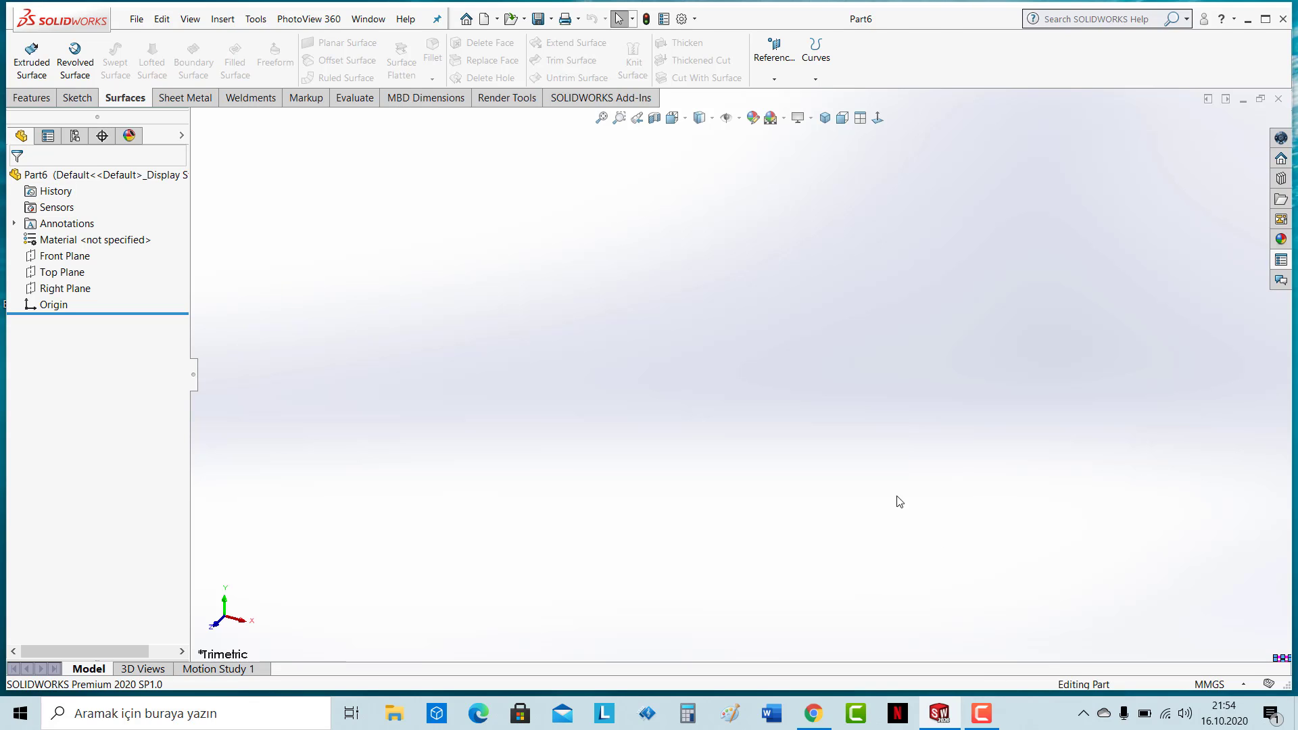
Step: Open Tools > Options, glance at Document Properties, and return to System Options
left_click(693, 20)
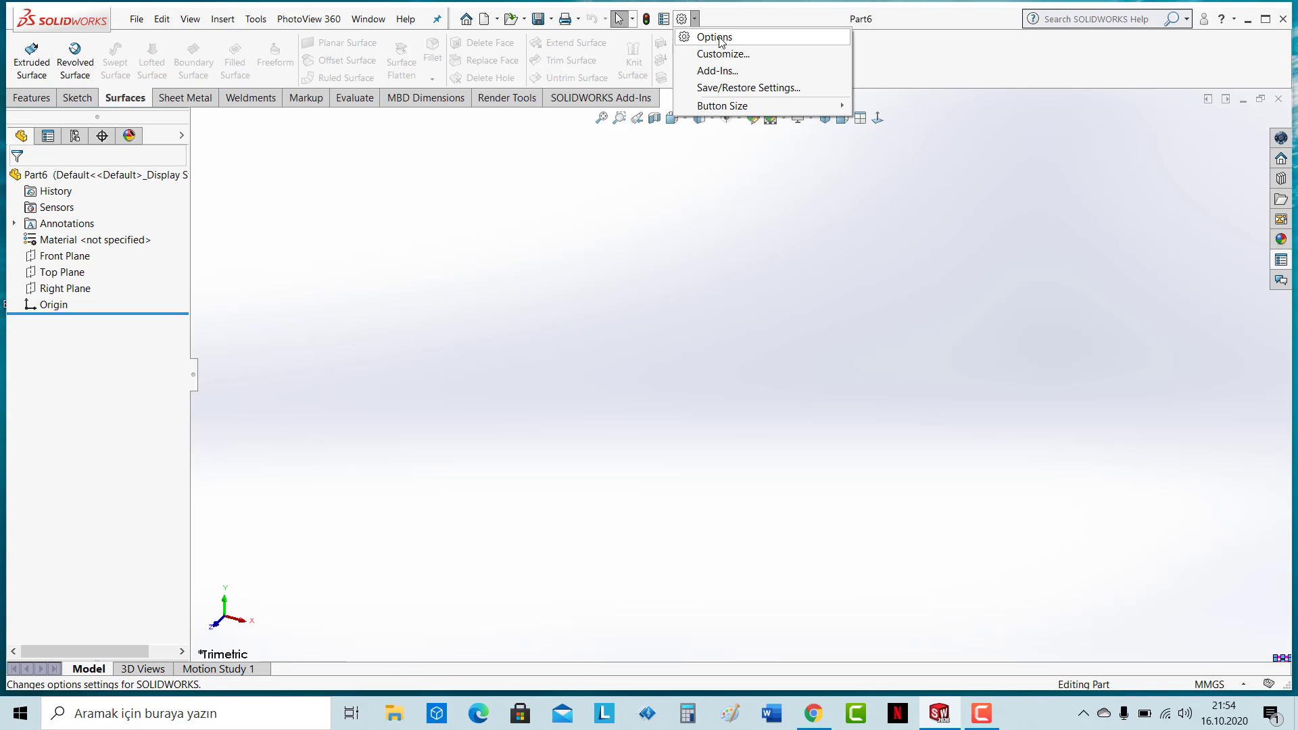
left_click(255, 19)
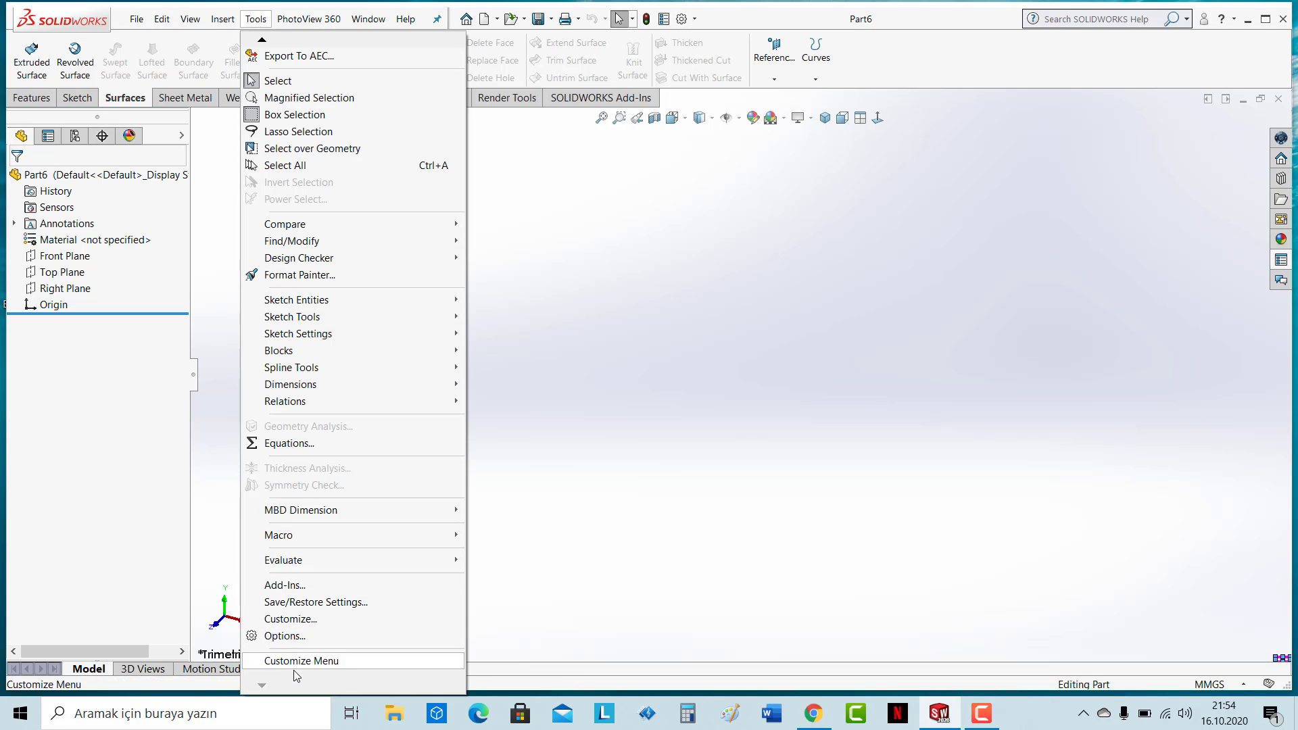
left_click(294, 637)
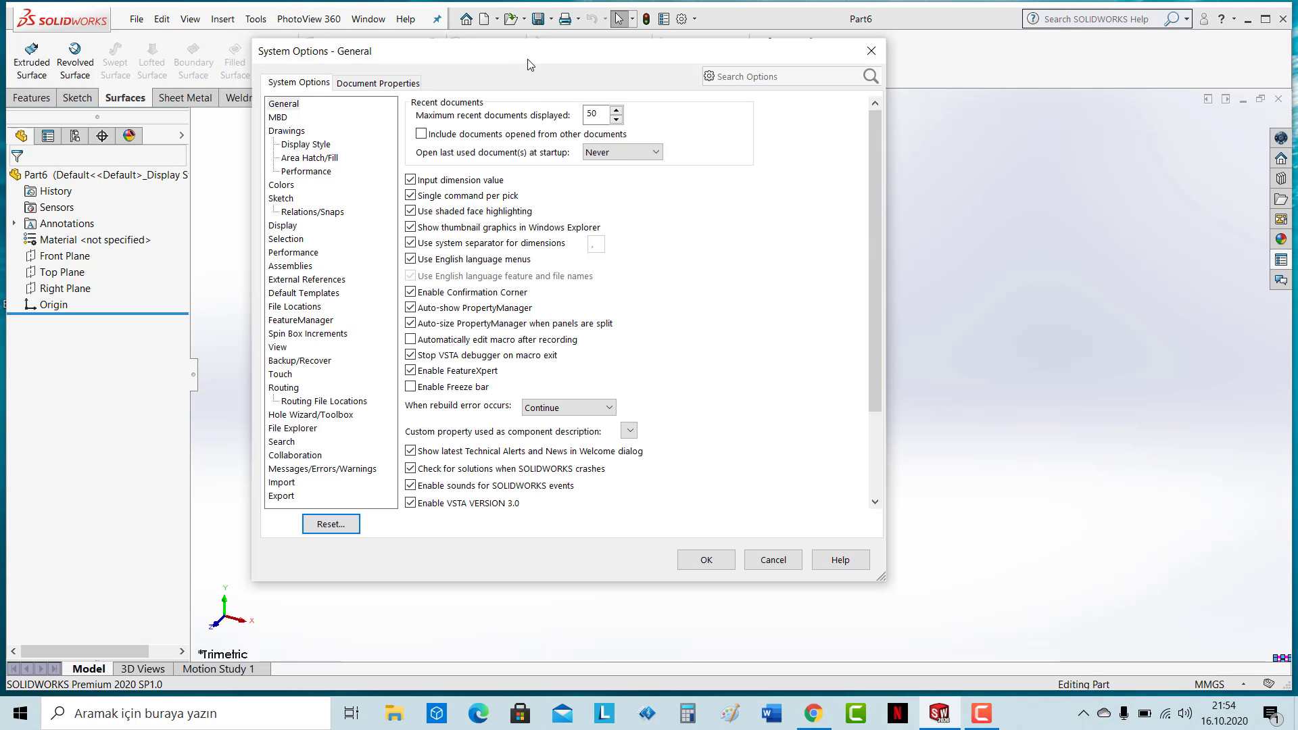
left_click_drag(530, 64, 607, 62)
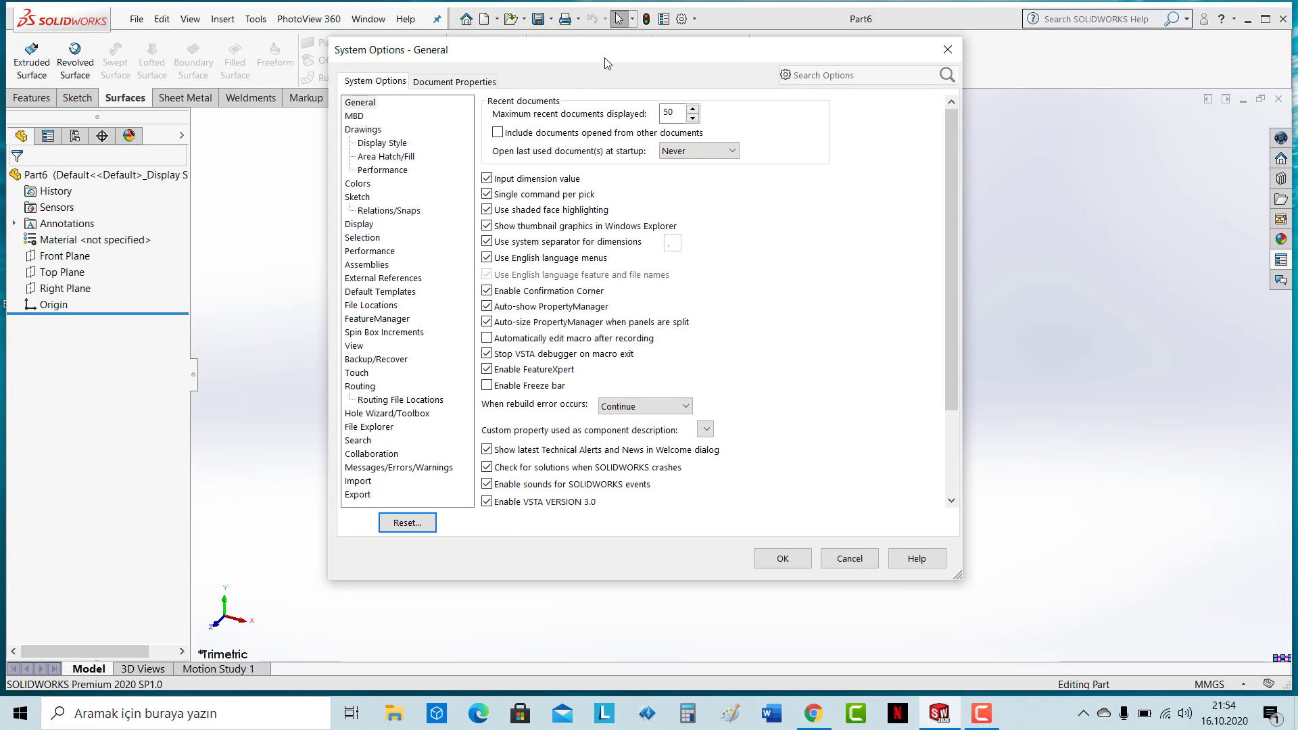
left_click(452, 83)
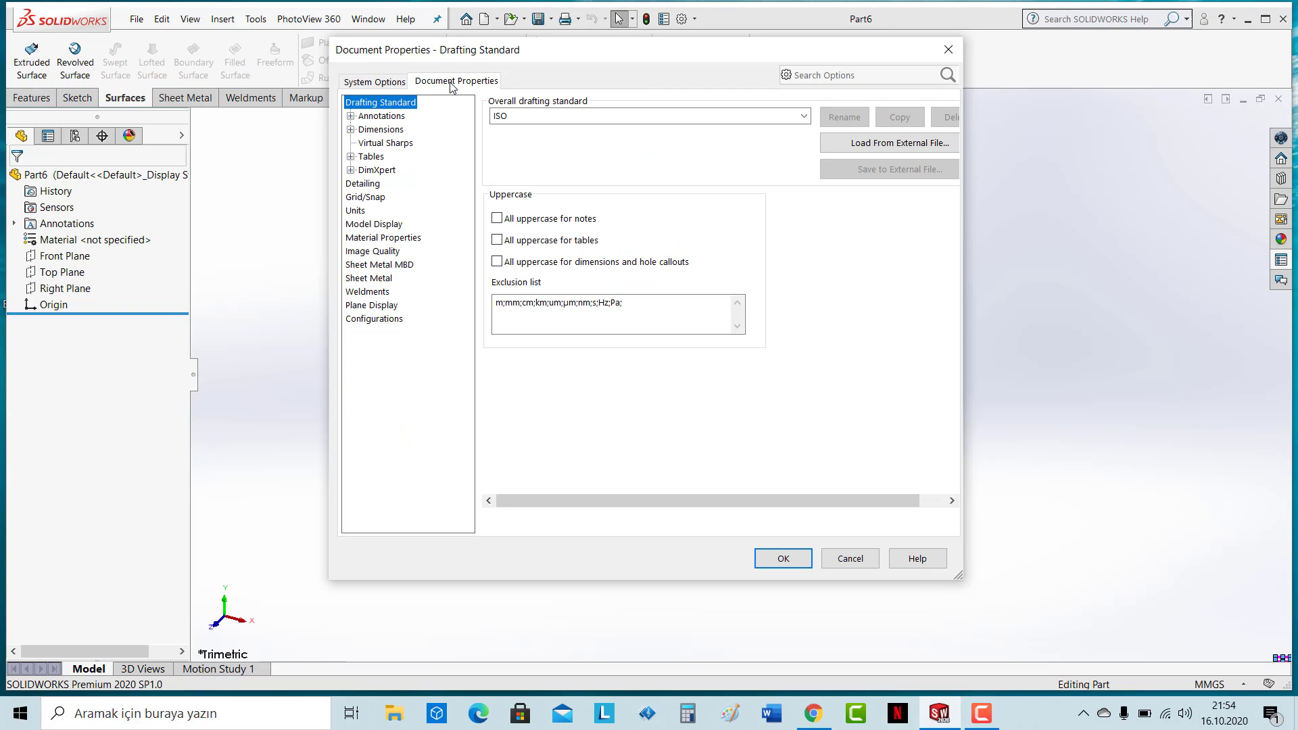
left_click(377, 84)
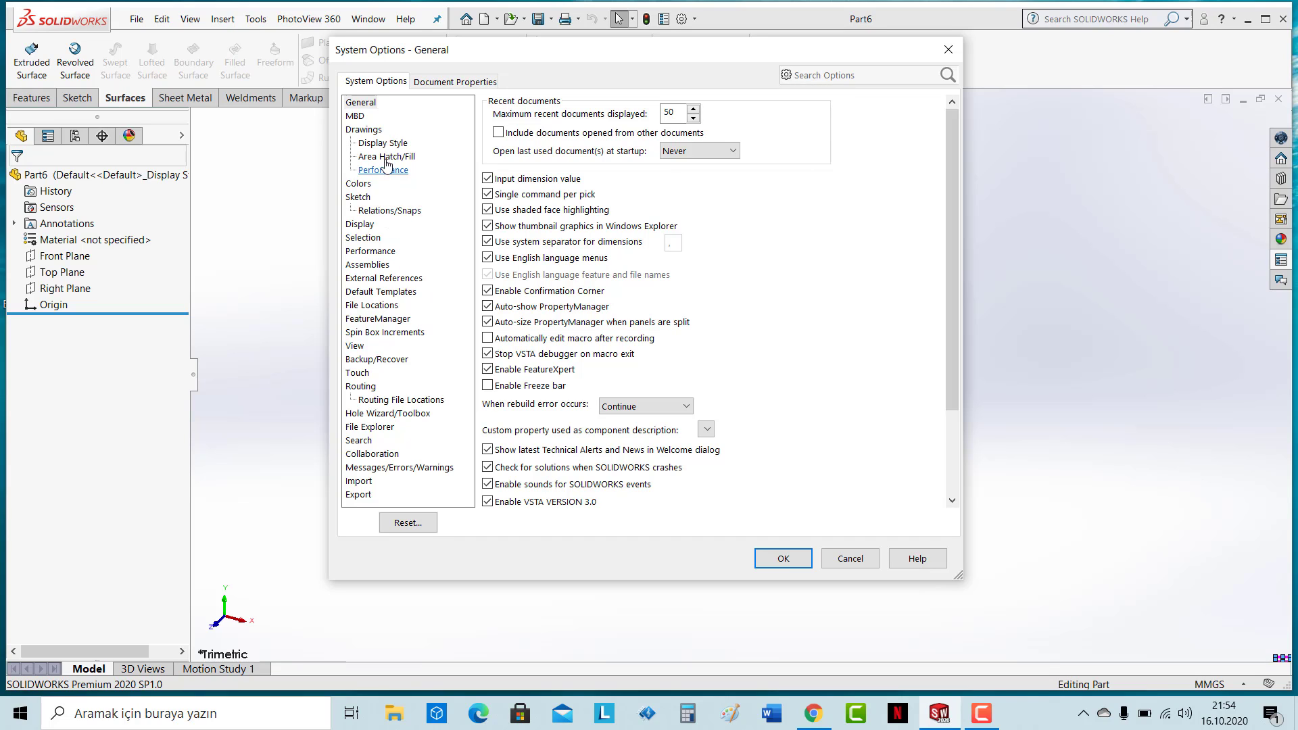
Step: On the Drawings > Display Style page, try Wireframe, then reselect Shaded
left_click(365, 129)
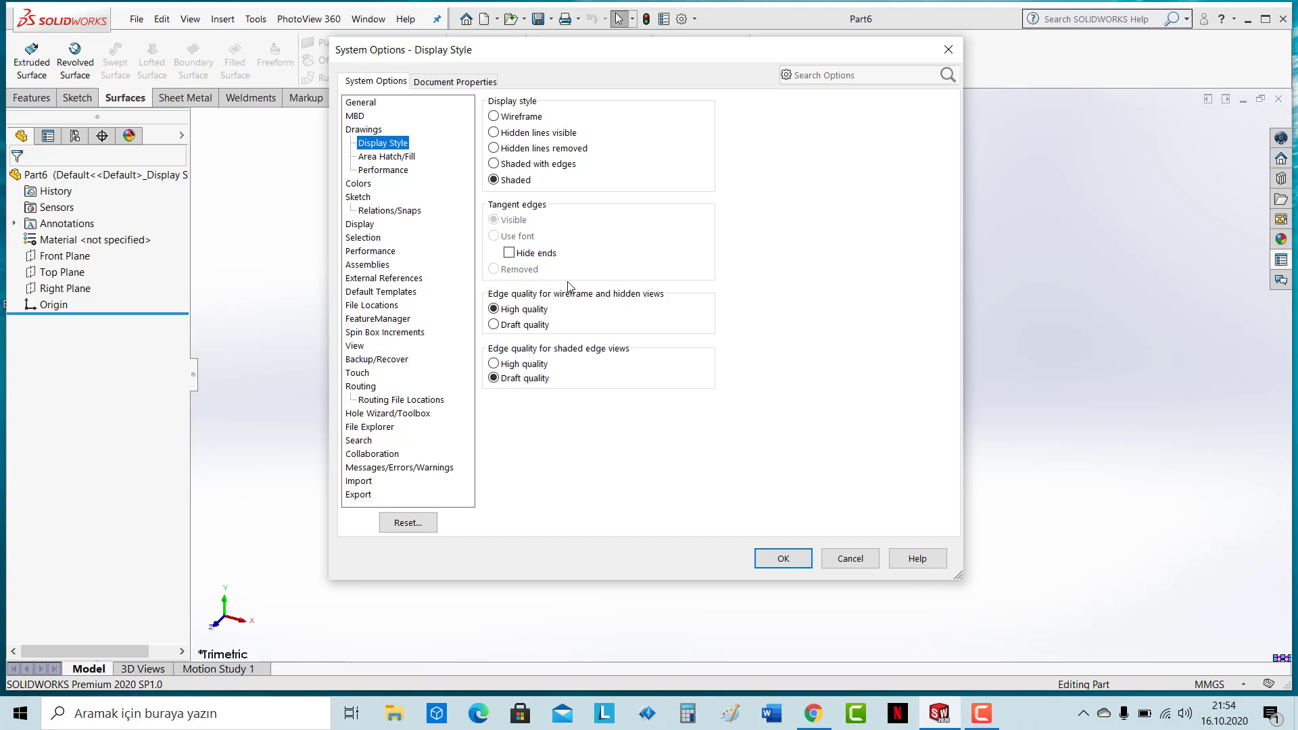
left_click(363, 131)
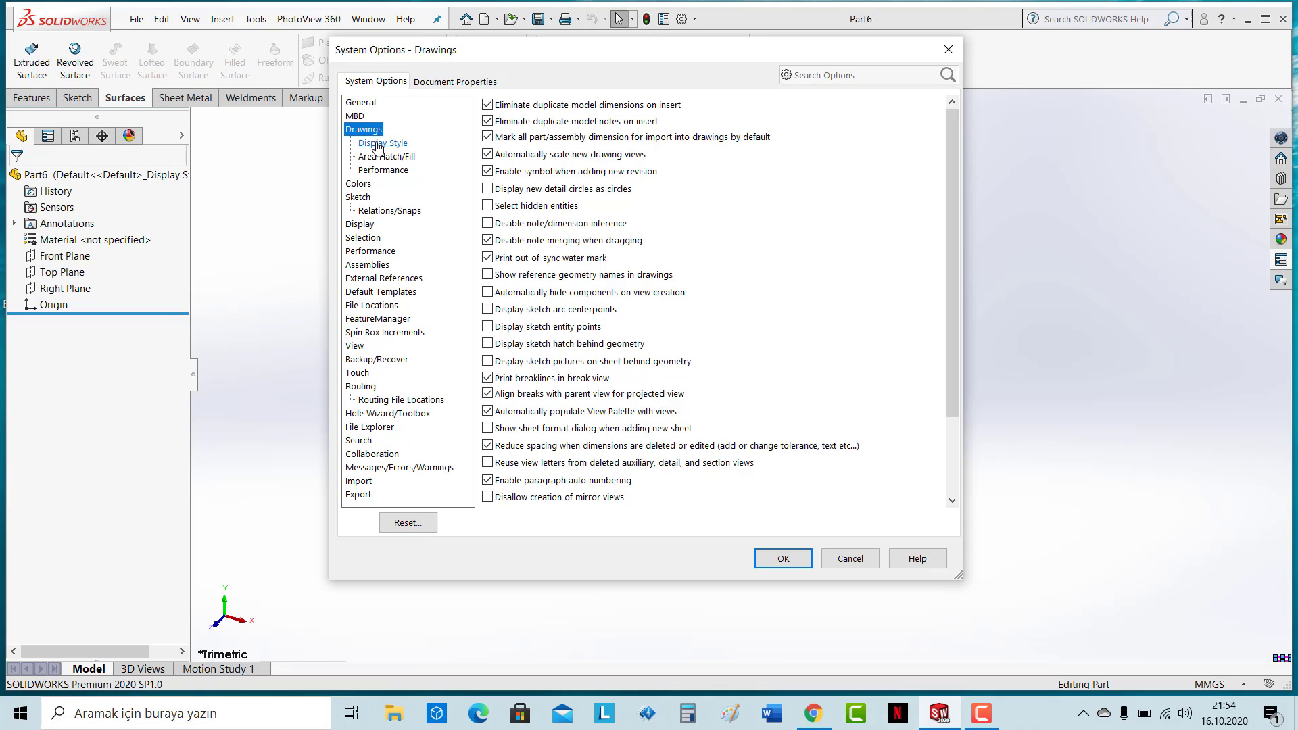
left_click(379, 144)
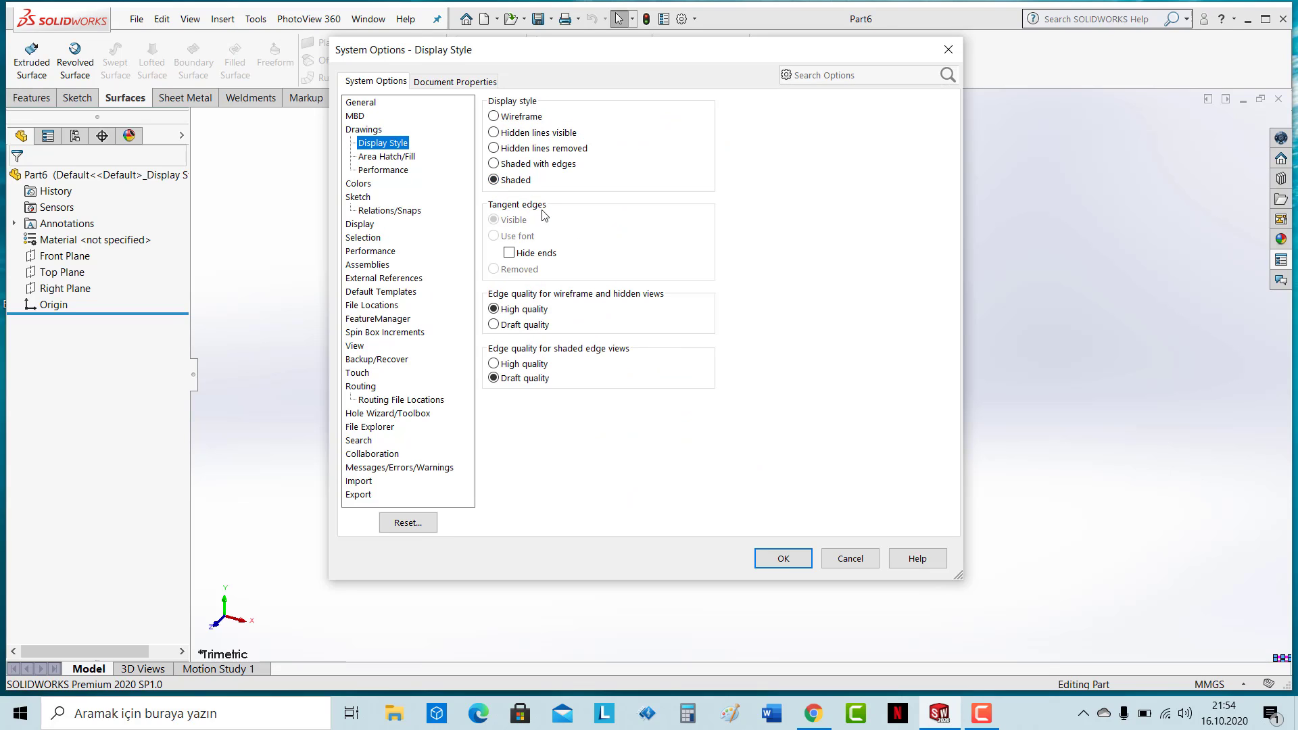
left_click(508, 119)
left_click(511, 182)
Step: Set Part/Assembly tangent edge display to As phantom on the Display page
left_click(360, 225)
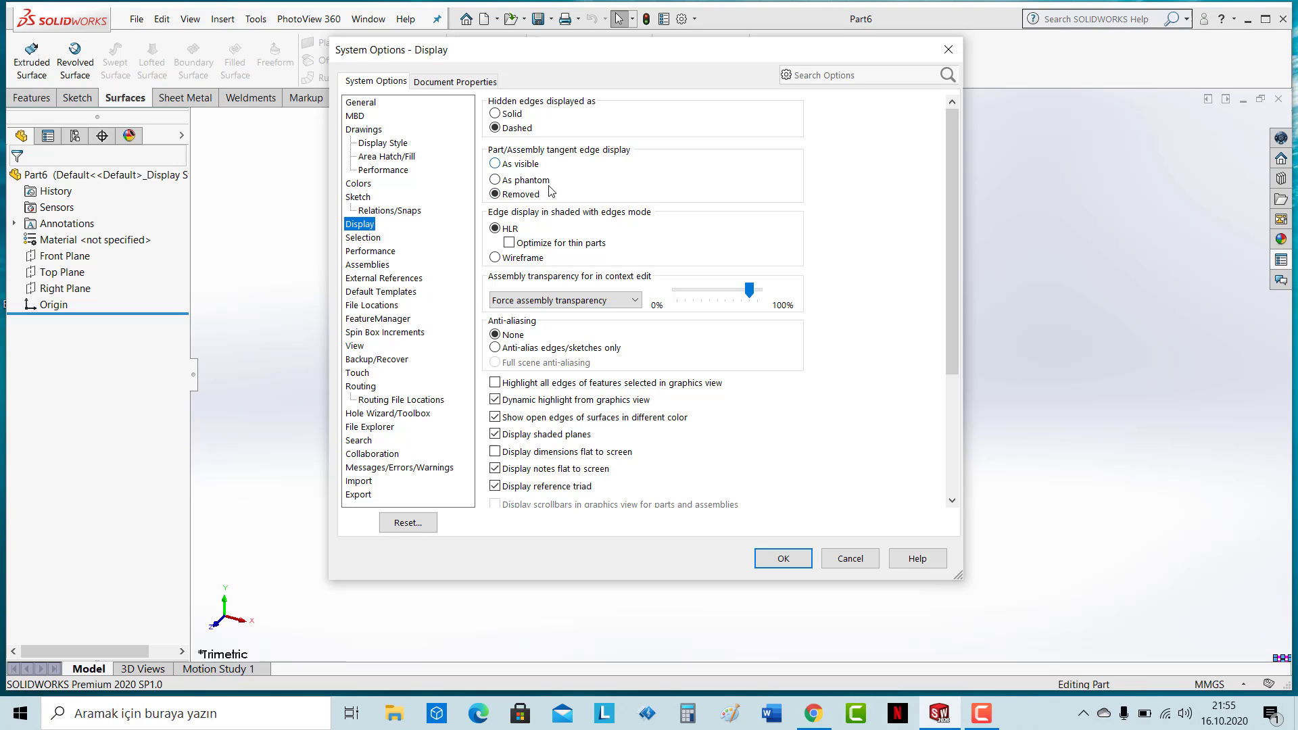
left_click(520, 182)
Step: Sketch a center rectangle at the origin on the Front Plane, viewed normal to it
left_click(783, 558)
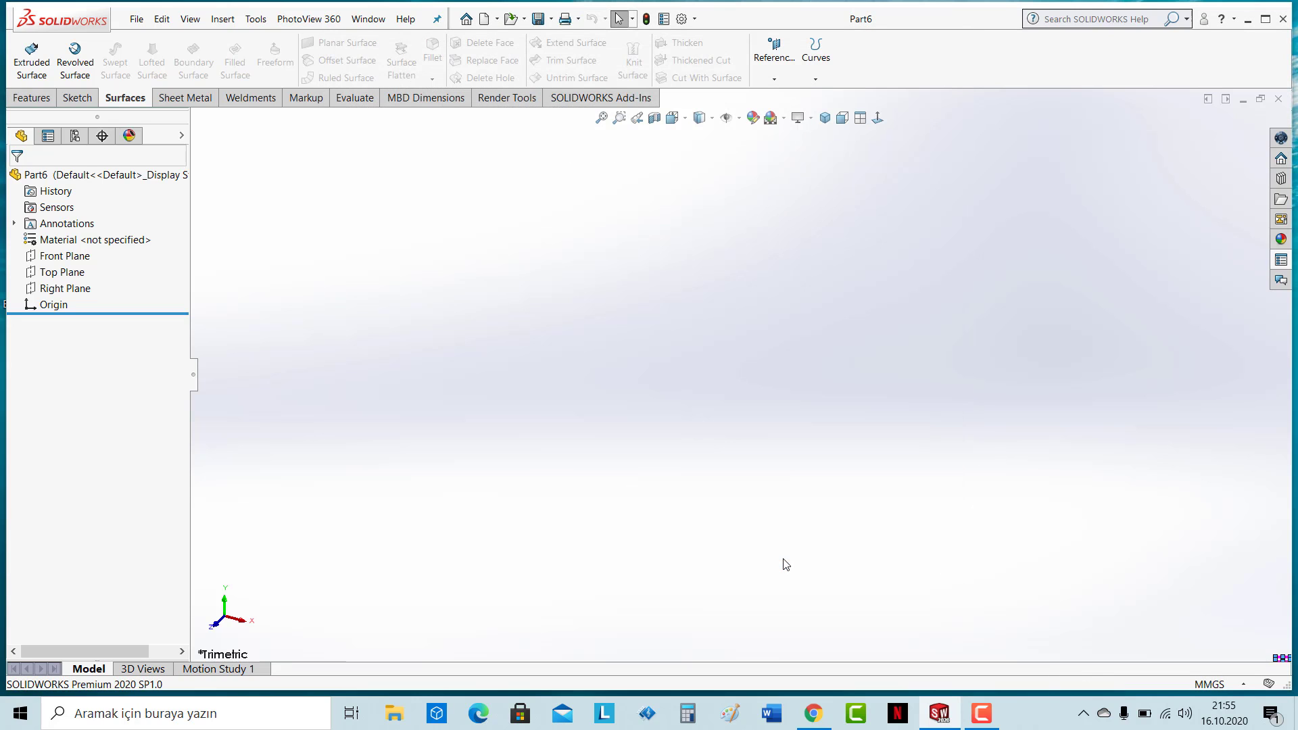
left_click(66, 258)
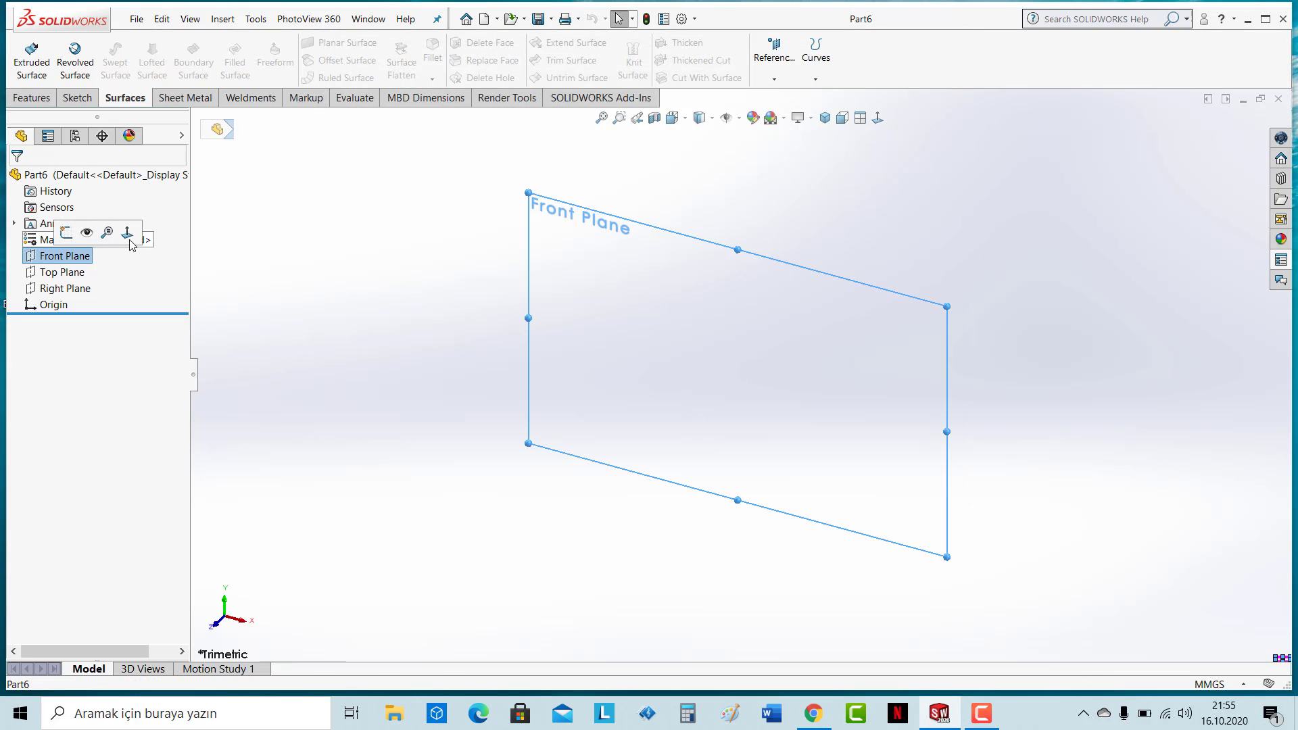
left_click(123, 234)
left_click(77, 98)
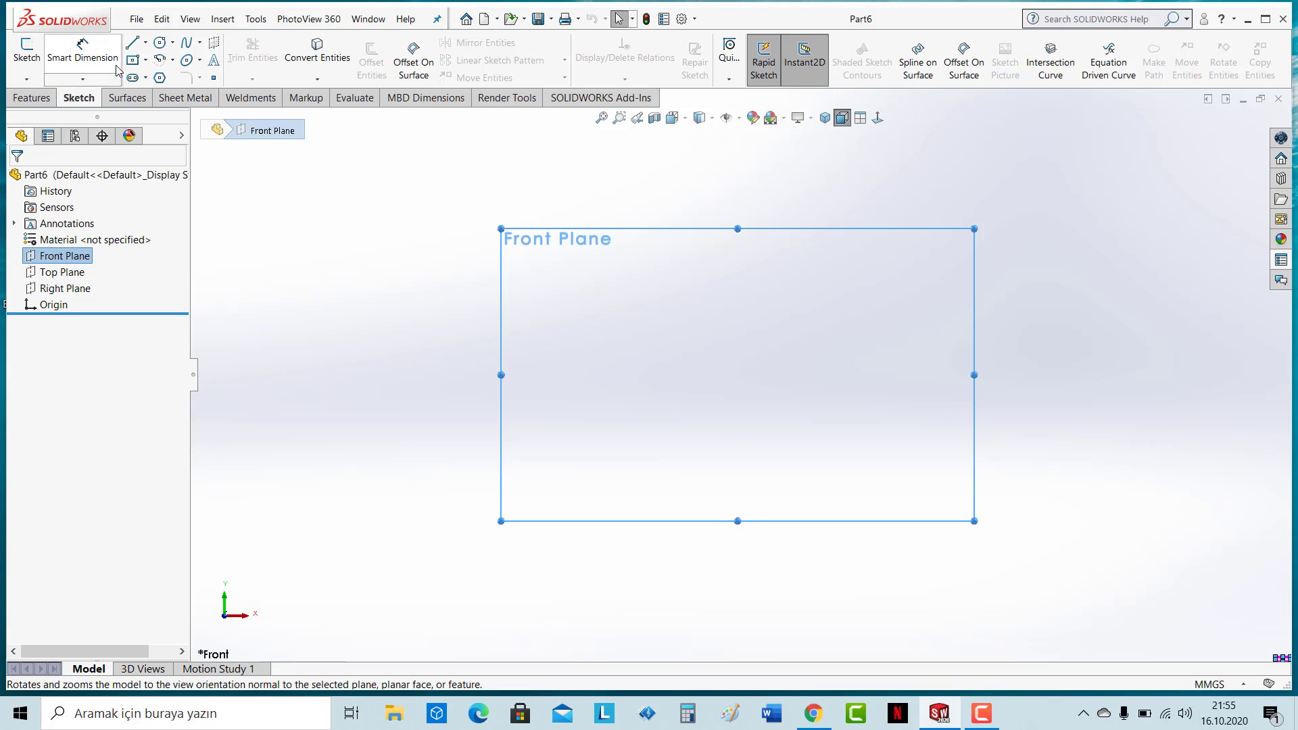
left_click(134, 60)
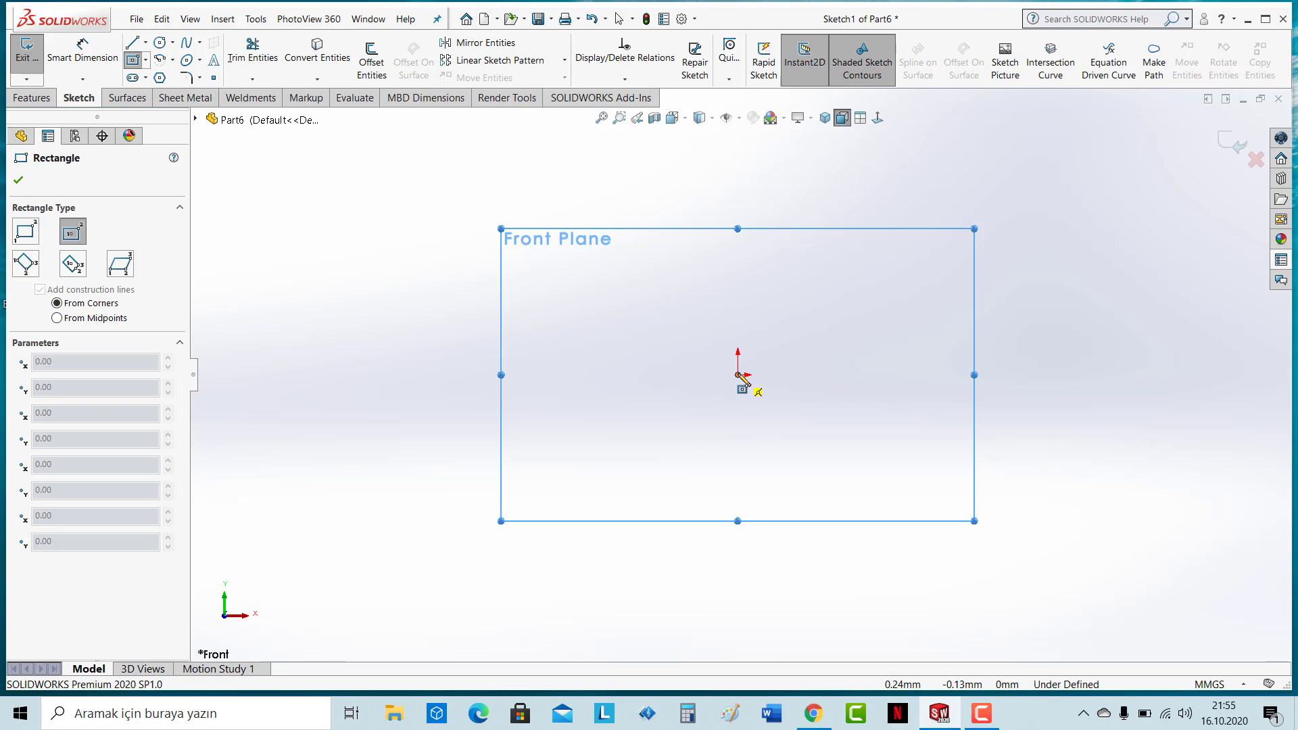
left_click(745, 377)
left_click(637, 320)
Step: Extrude the rectangle 10 mm into a Boss-Extrude block
left_click(31, 97)
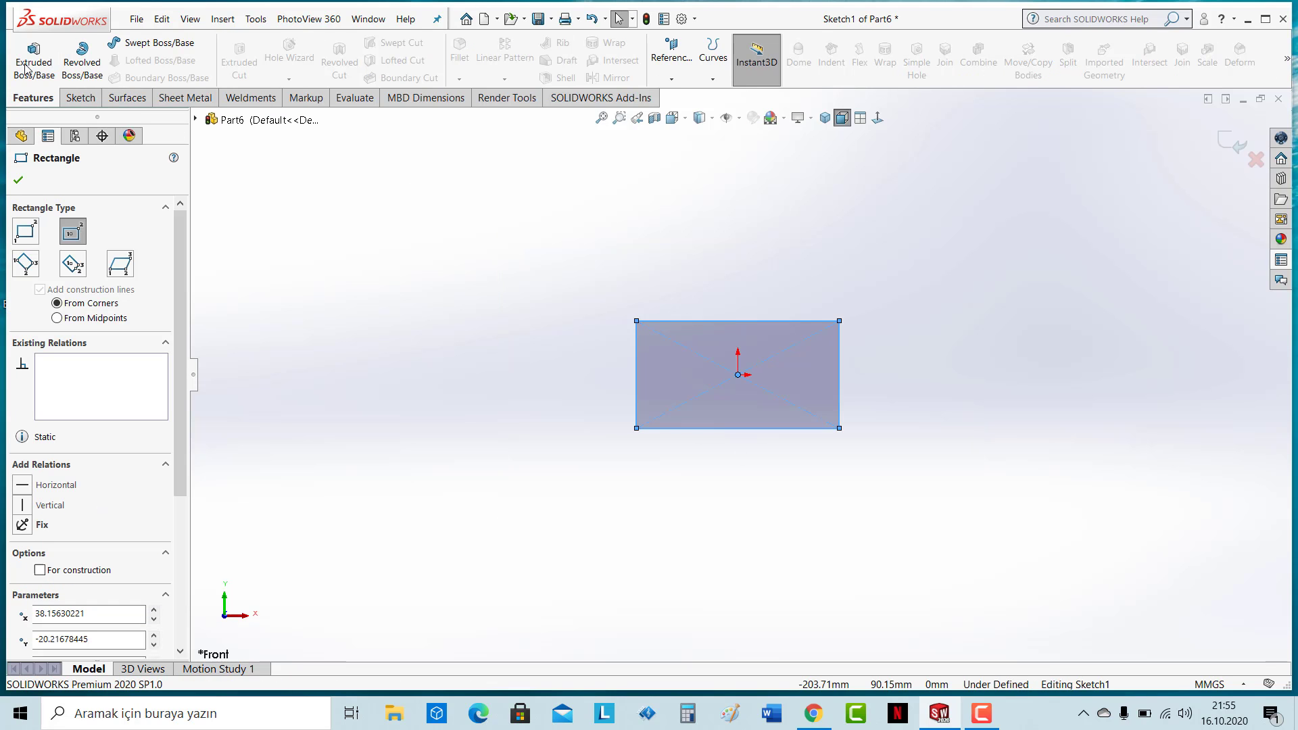
left_click(33, 58)
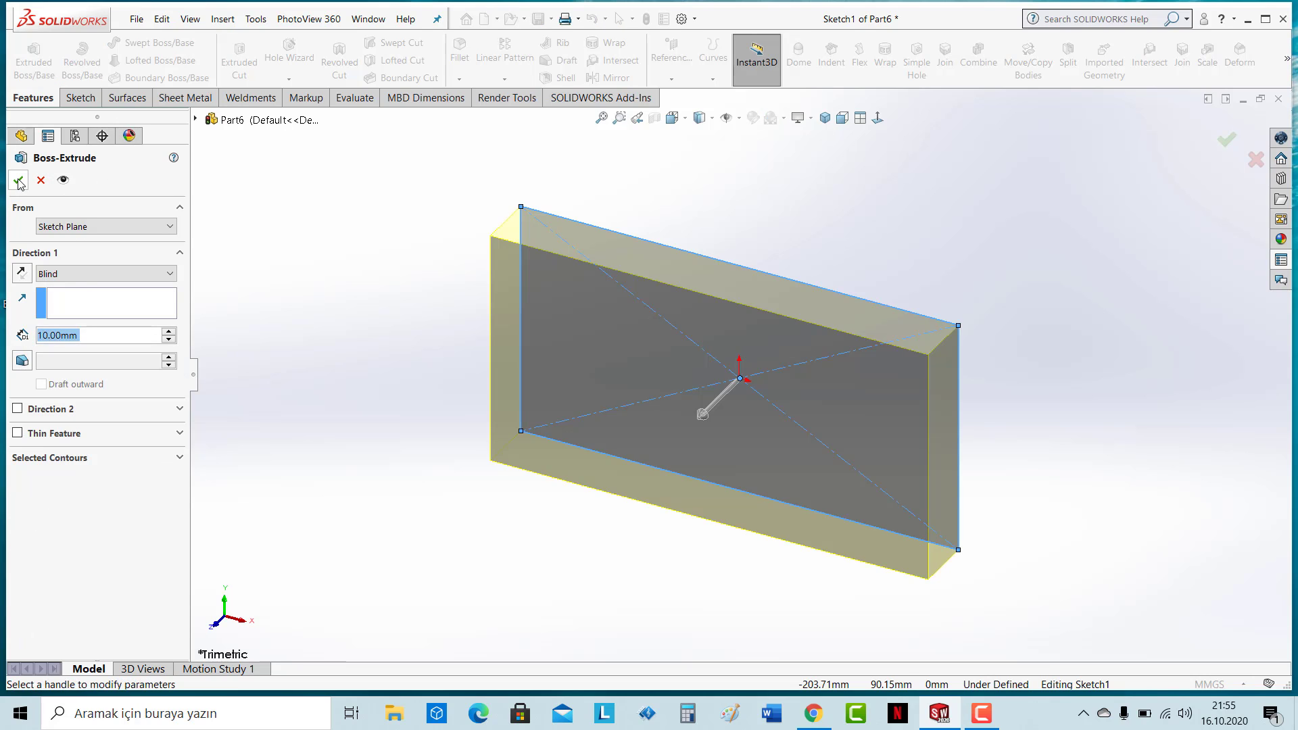
left_click(18, 180)
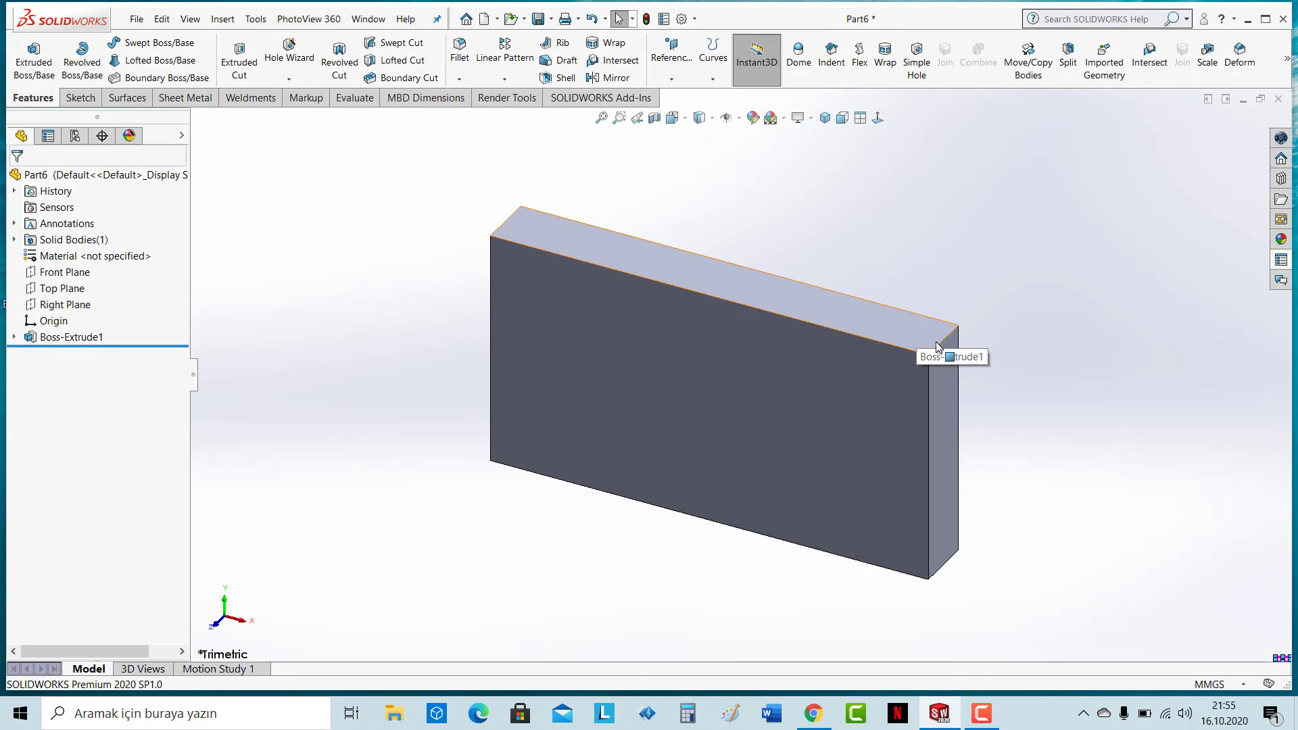
Step: Round the short top edge at the block's right end with a 10 mm fillet
left_click(943, 342)
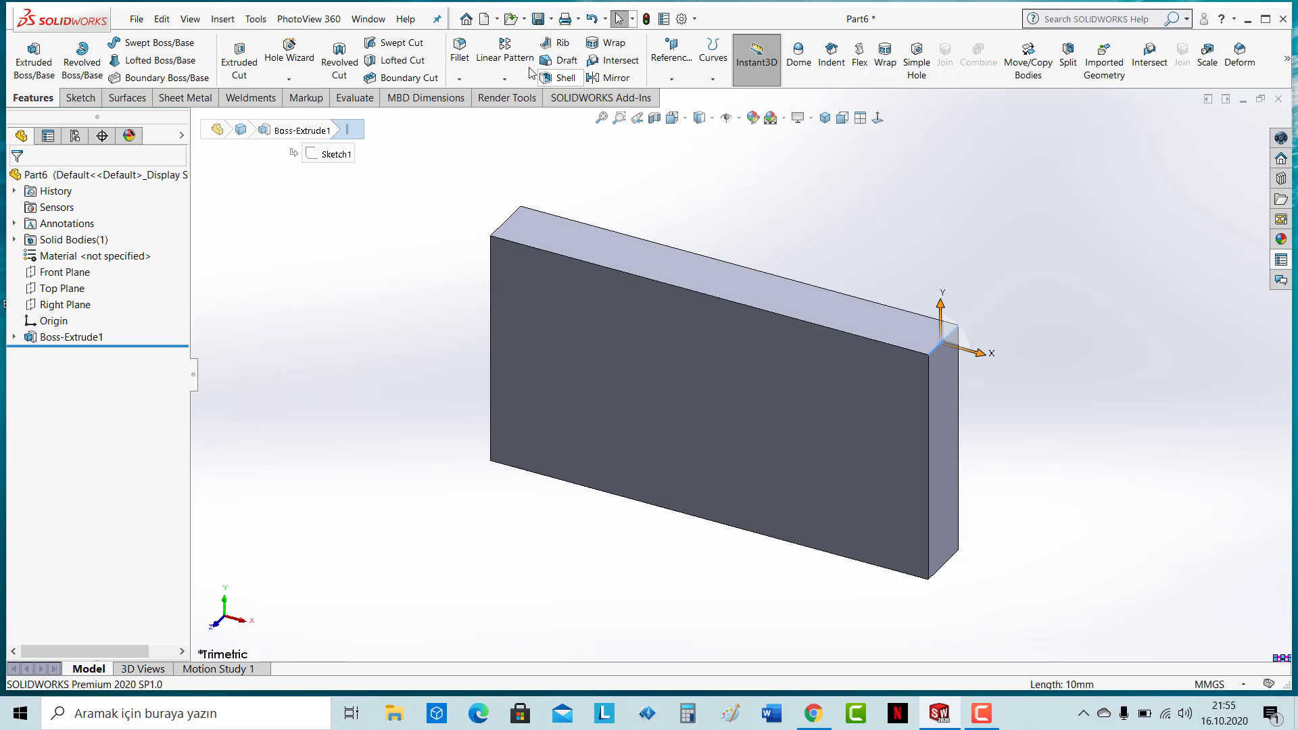
left_click(459, 48)
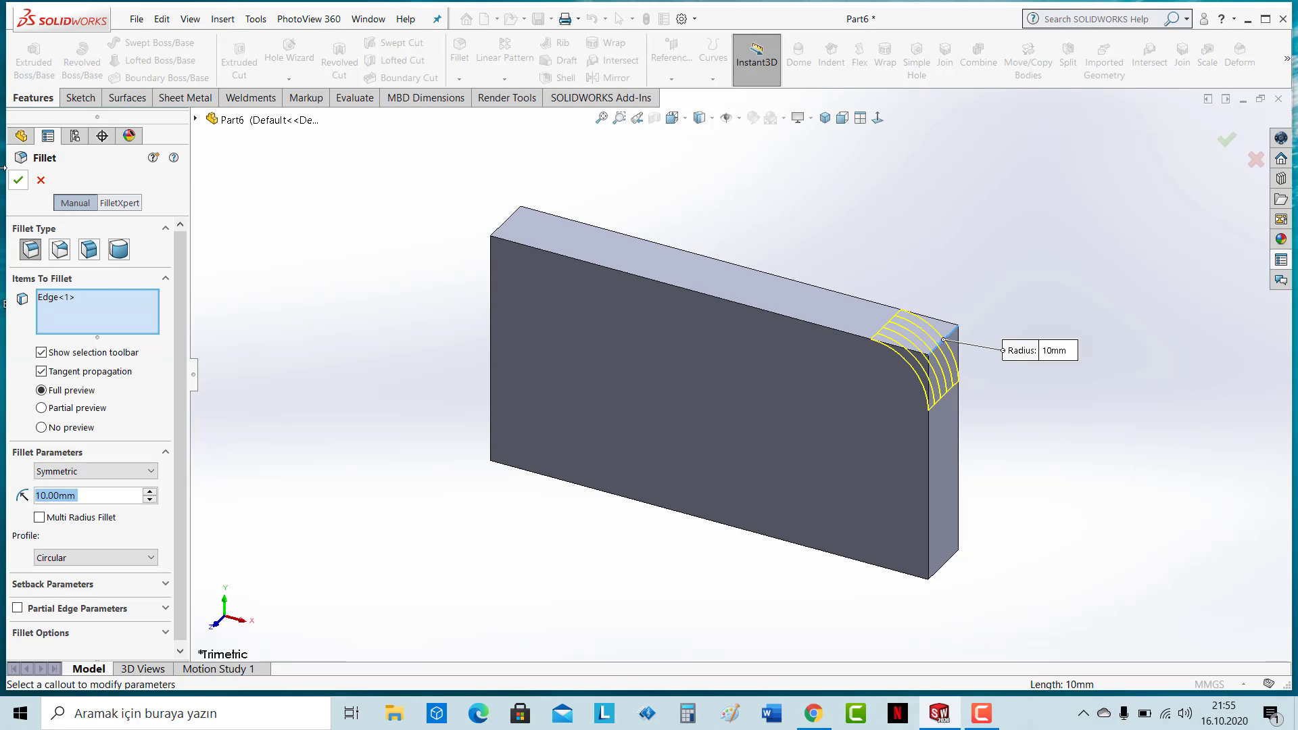
key("Return")
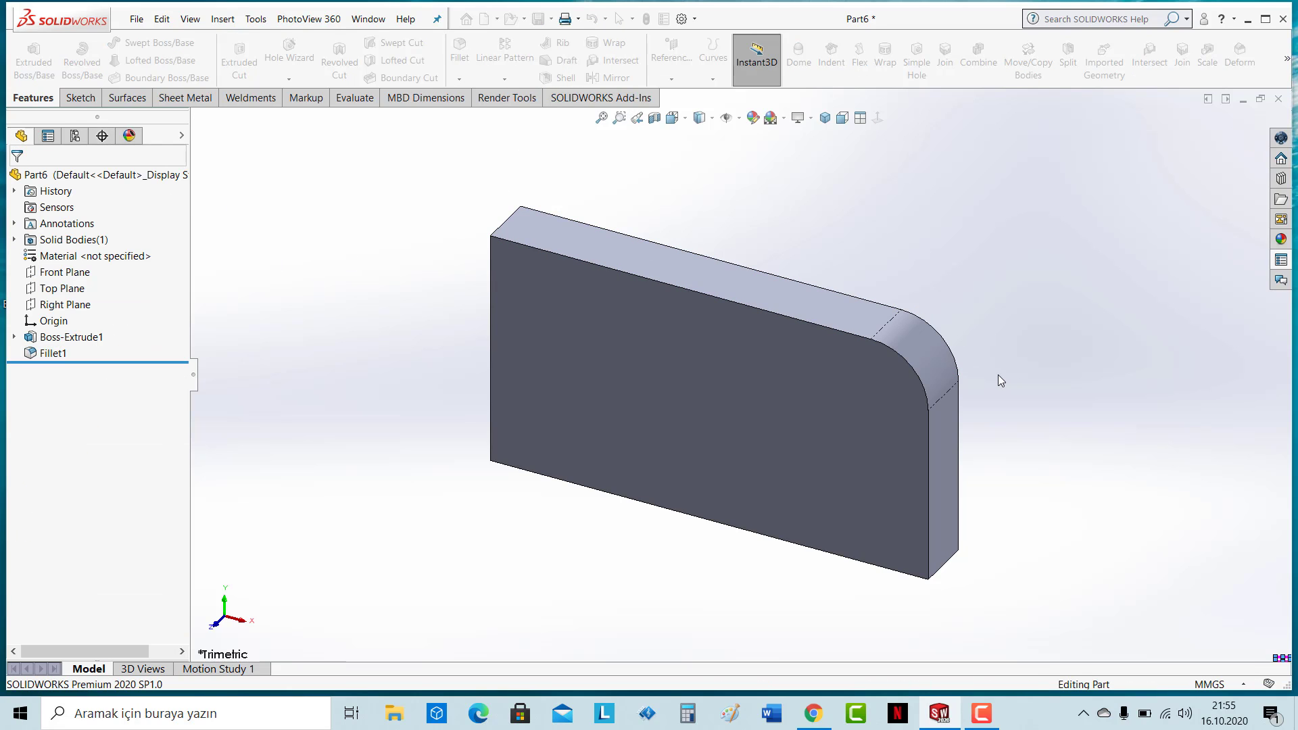
scroll(991, 372, "down", 3)
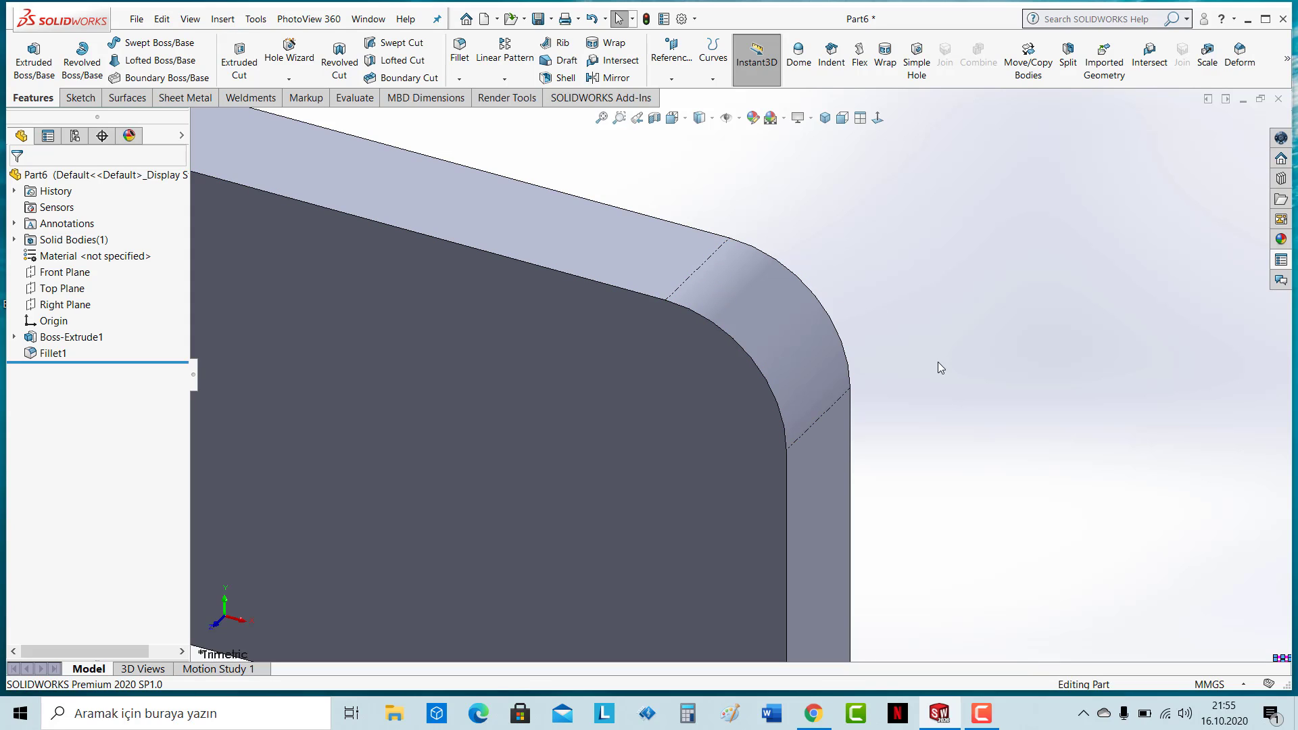
Step: Set Part/Assembly tangent edge display to Removed, then zoom to fit the part
left_click(694, 19)
left_click(701, 38)
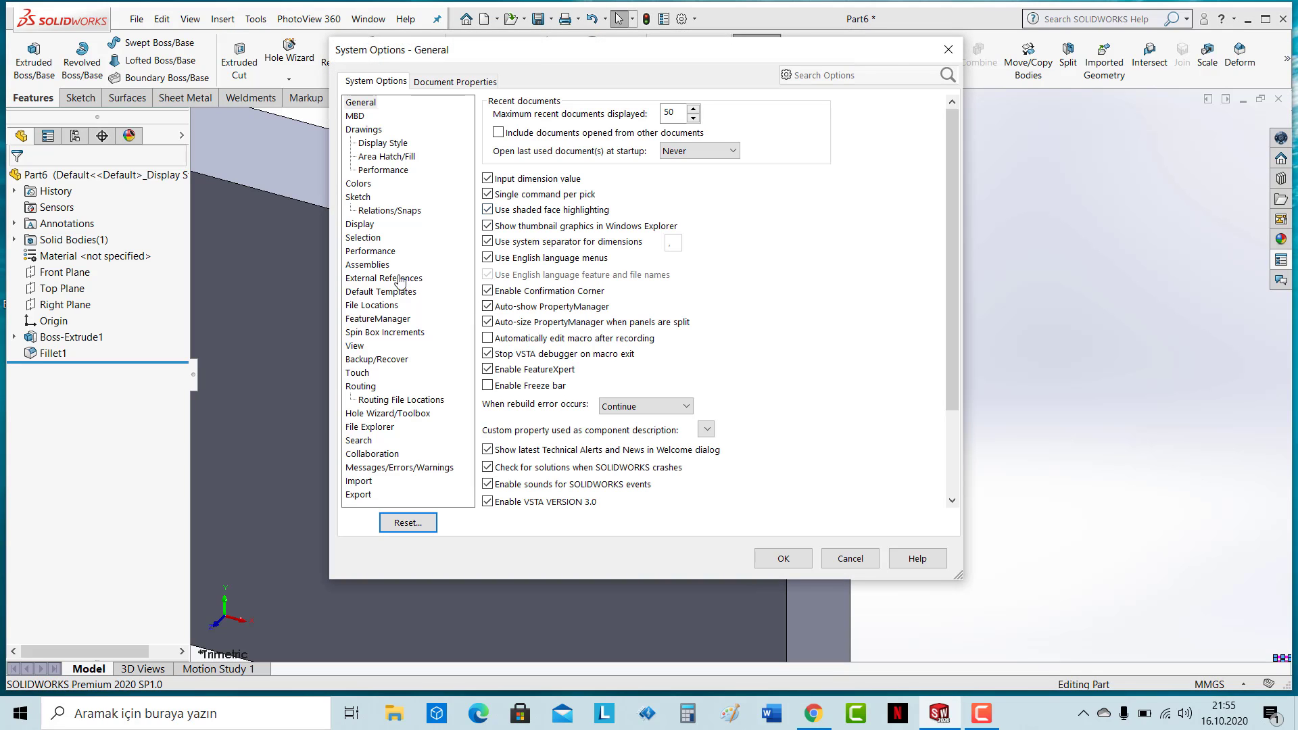
left_click(361, 225)
left_click(518, 195)
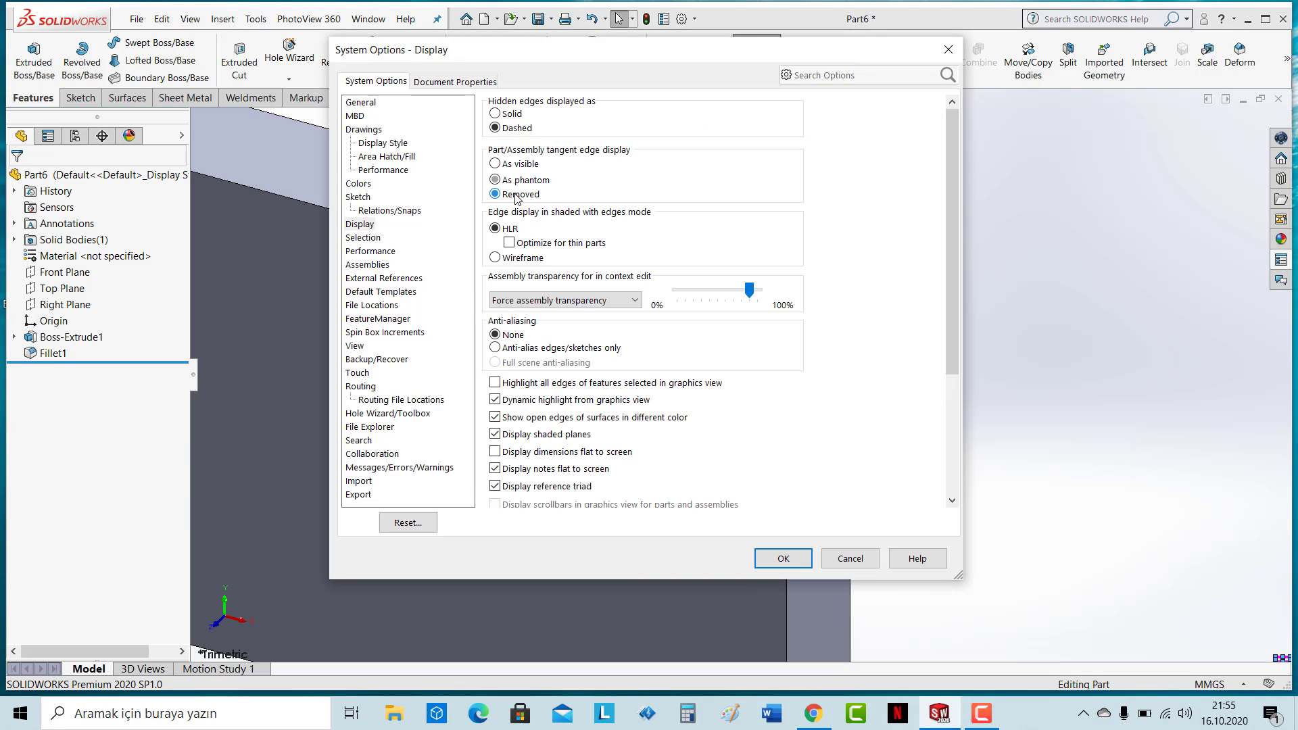
left_click(784, 560)
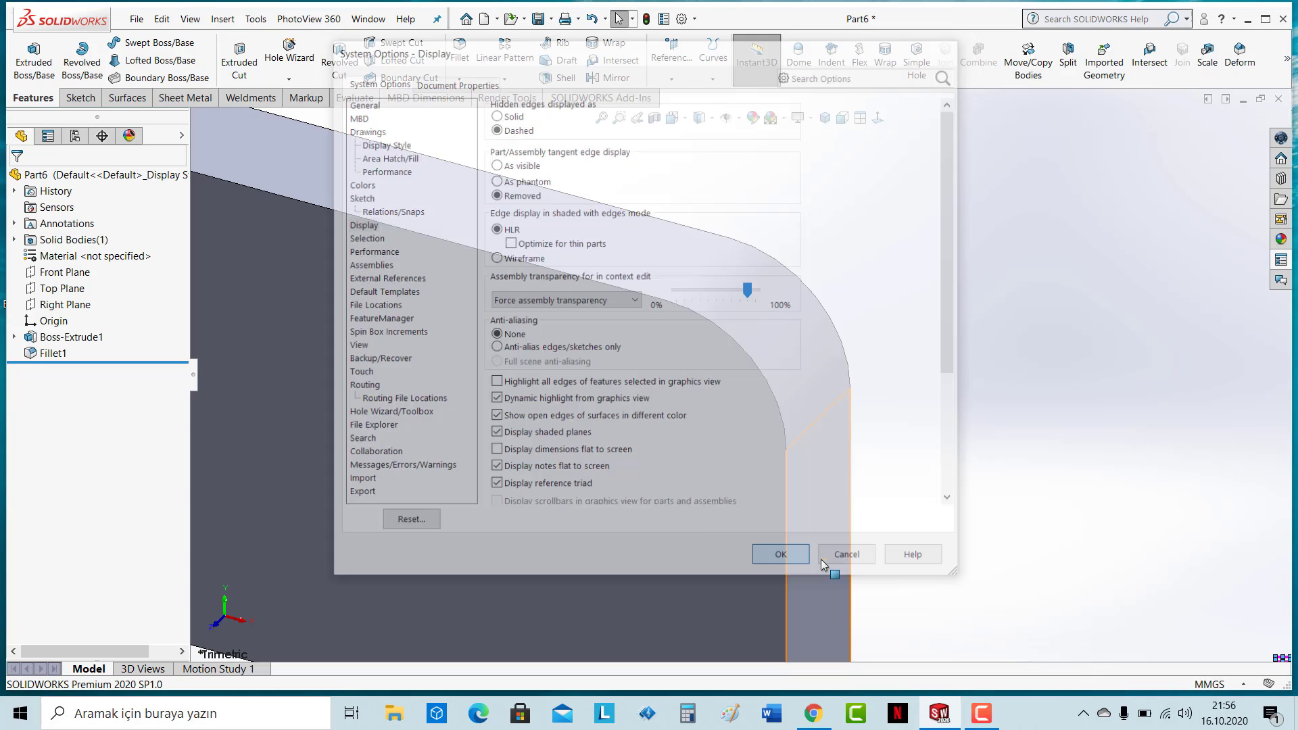
key("f")
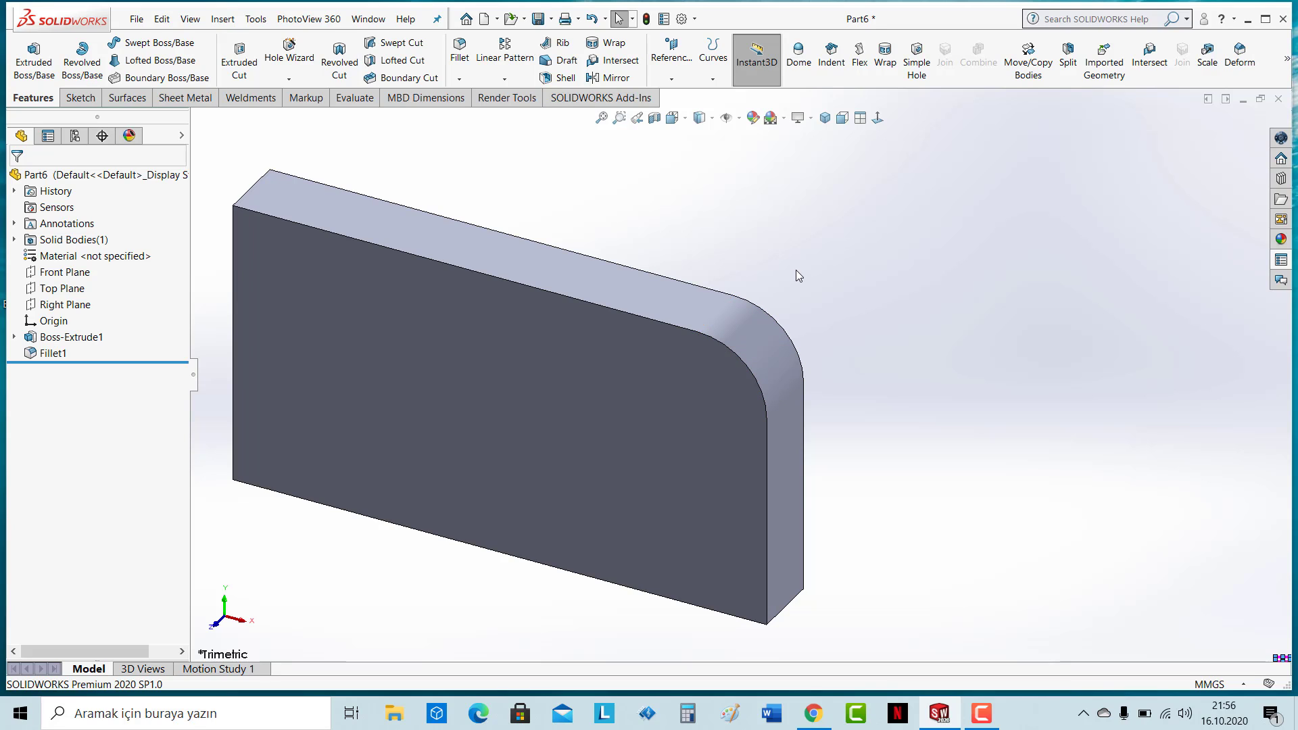
left_click(695, 18)
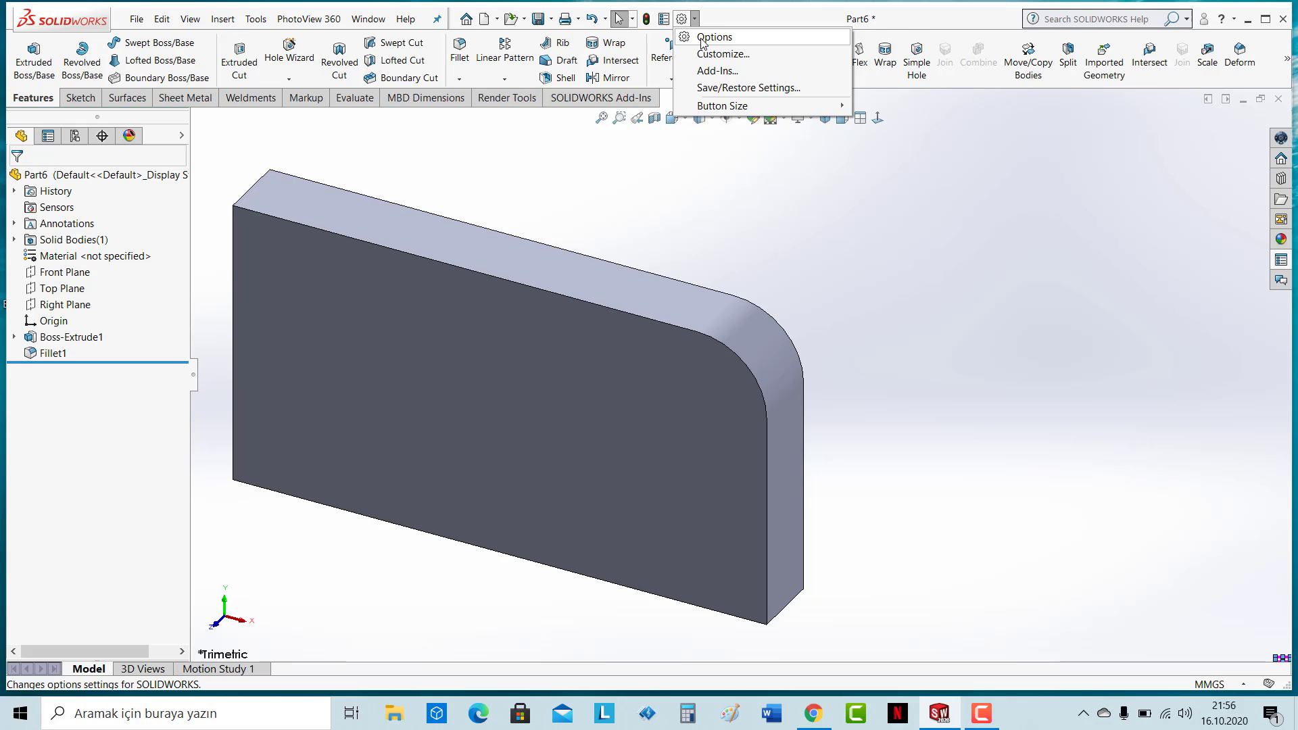
Step: Open System Options and browse the Selection, Sketch, General, Touch and View pages
left_click(703, 39)
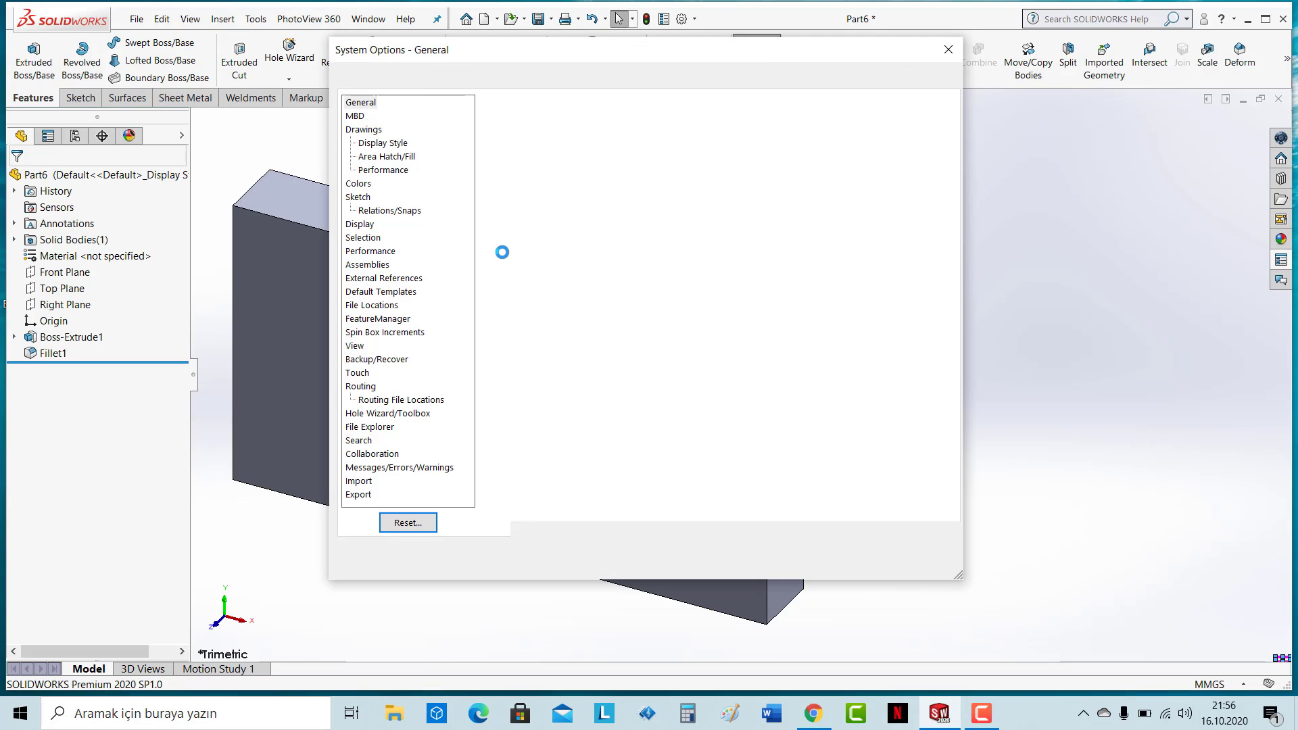
left_click(366, 241)
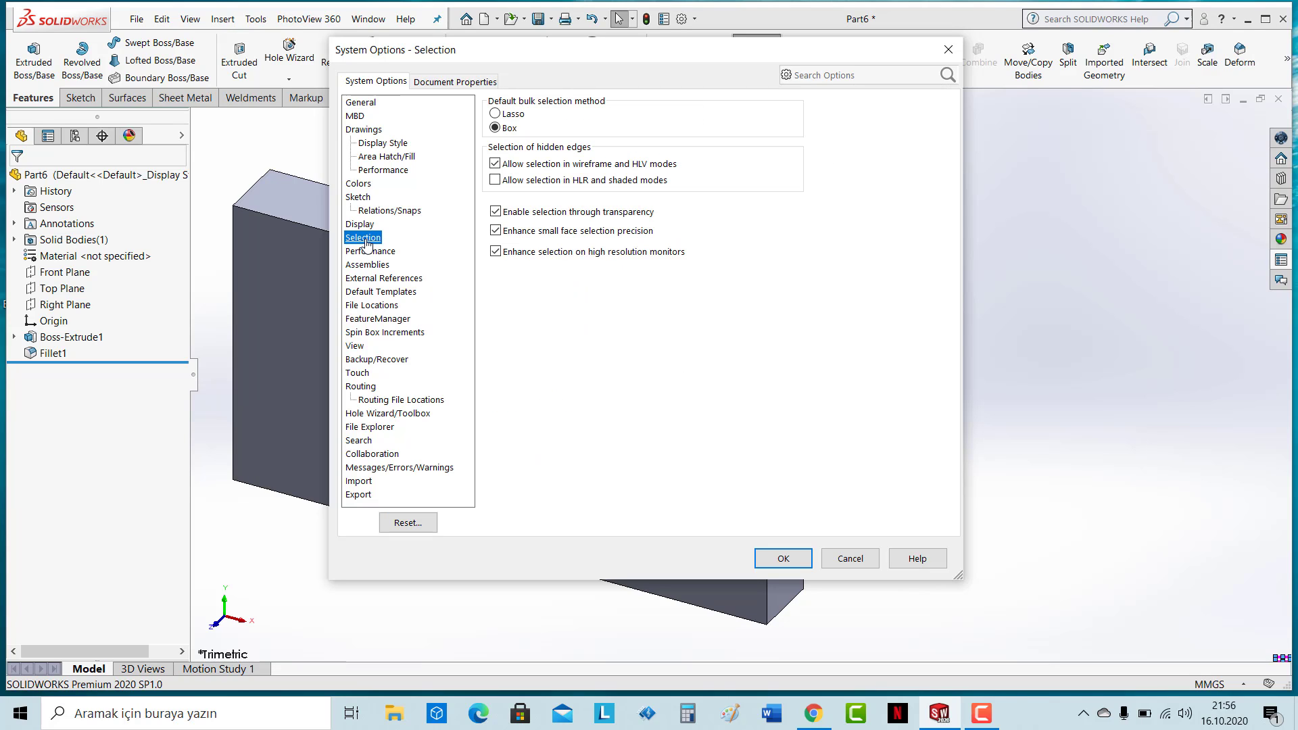
left_click(363, 198)
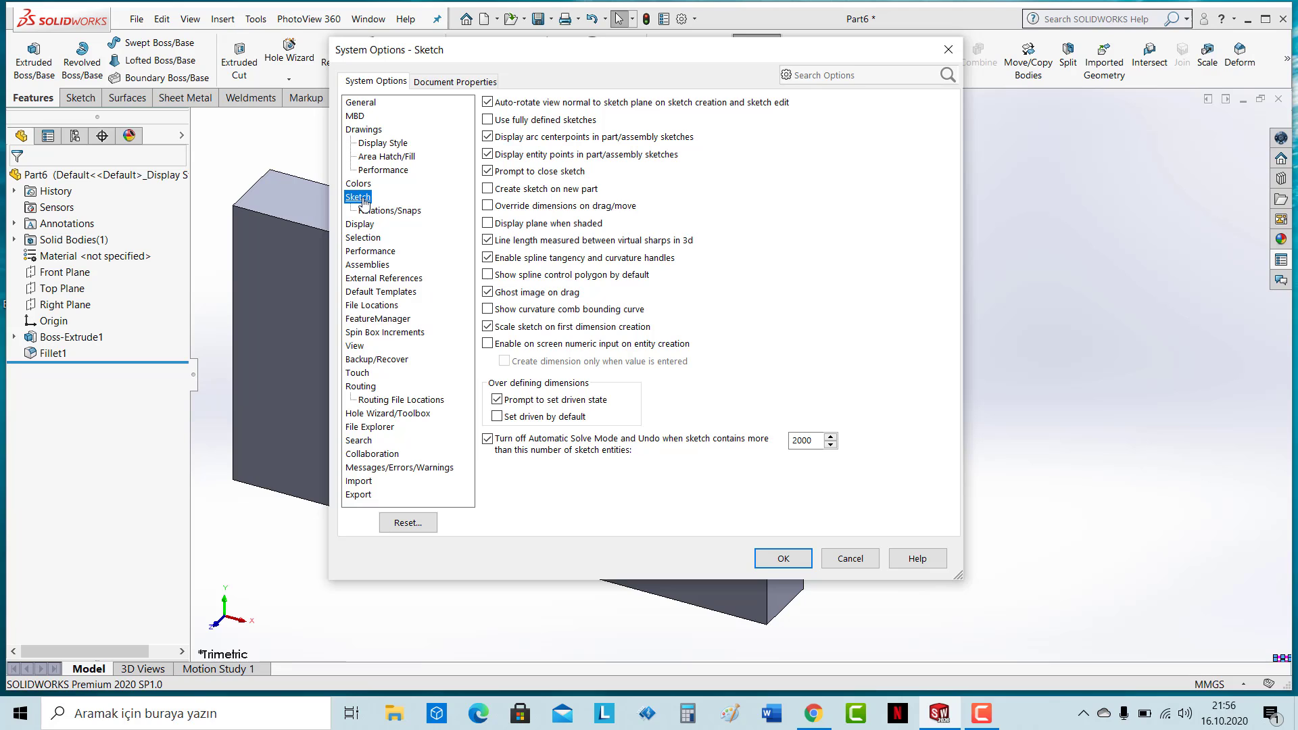
left_click(361, 103)
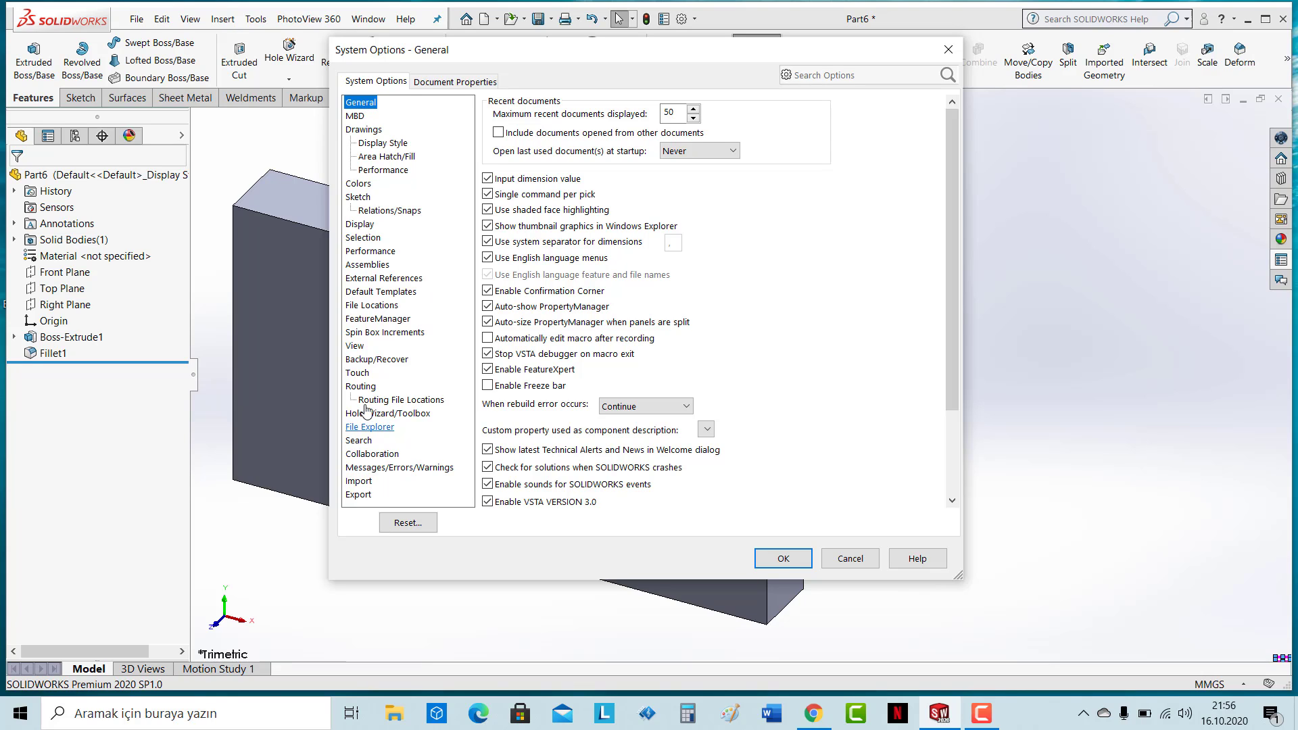
left_click(358, 373)
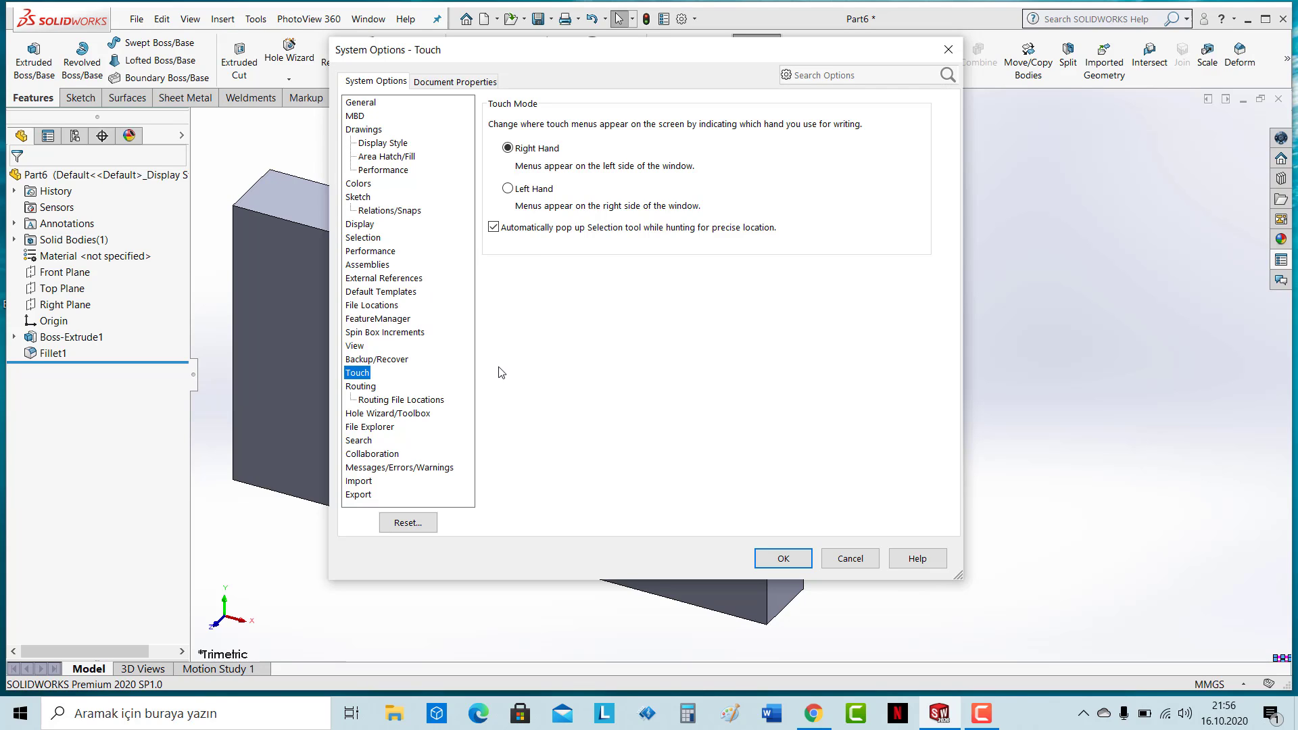
left_click(355, 347)
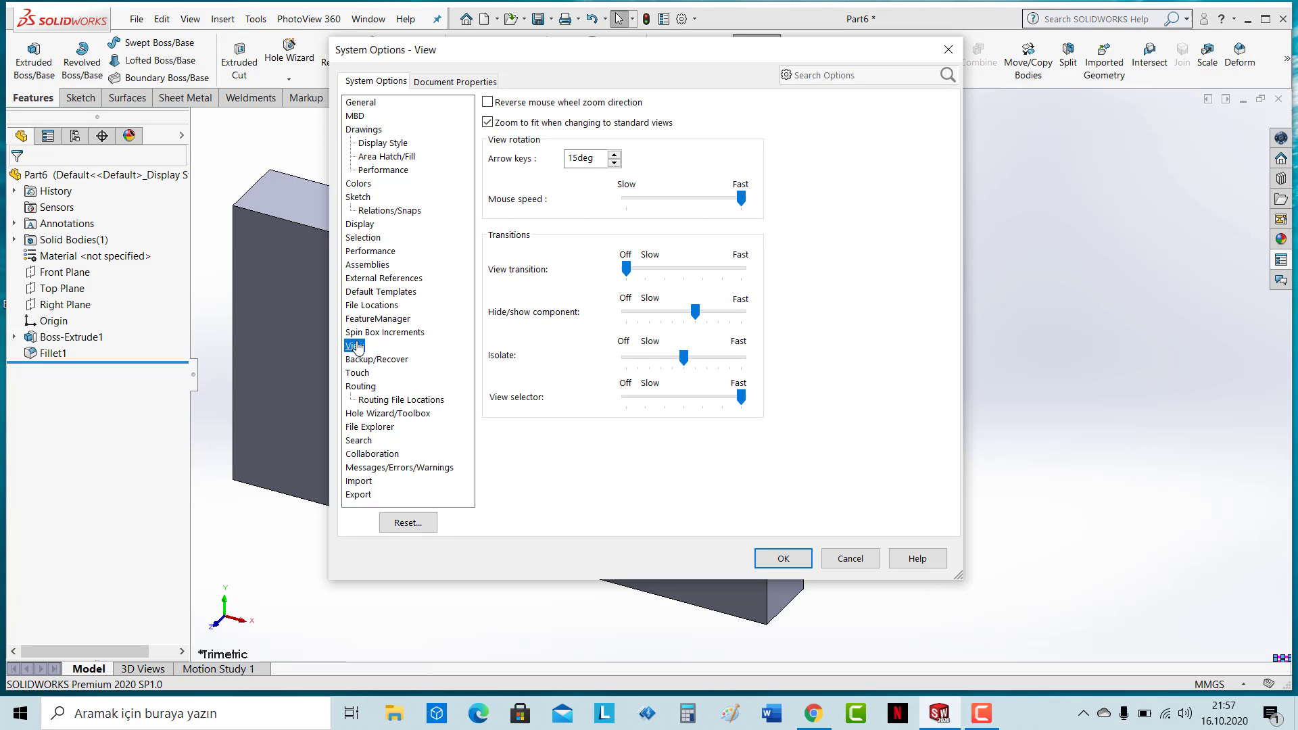
left_click(358, 332)
Step: Browse the Assemblies, Selection, Display, Import, Messages, File Explorer and Routing pages
left_click(365, 266)
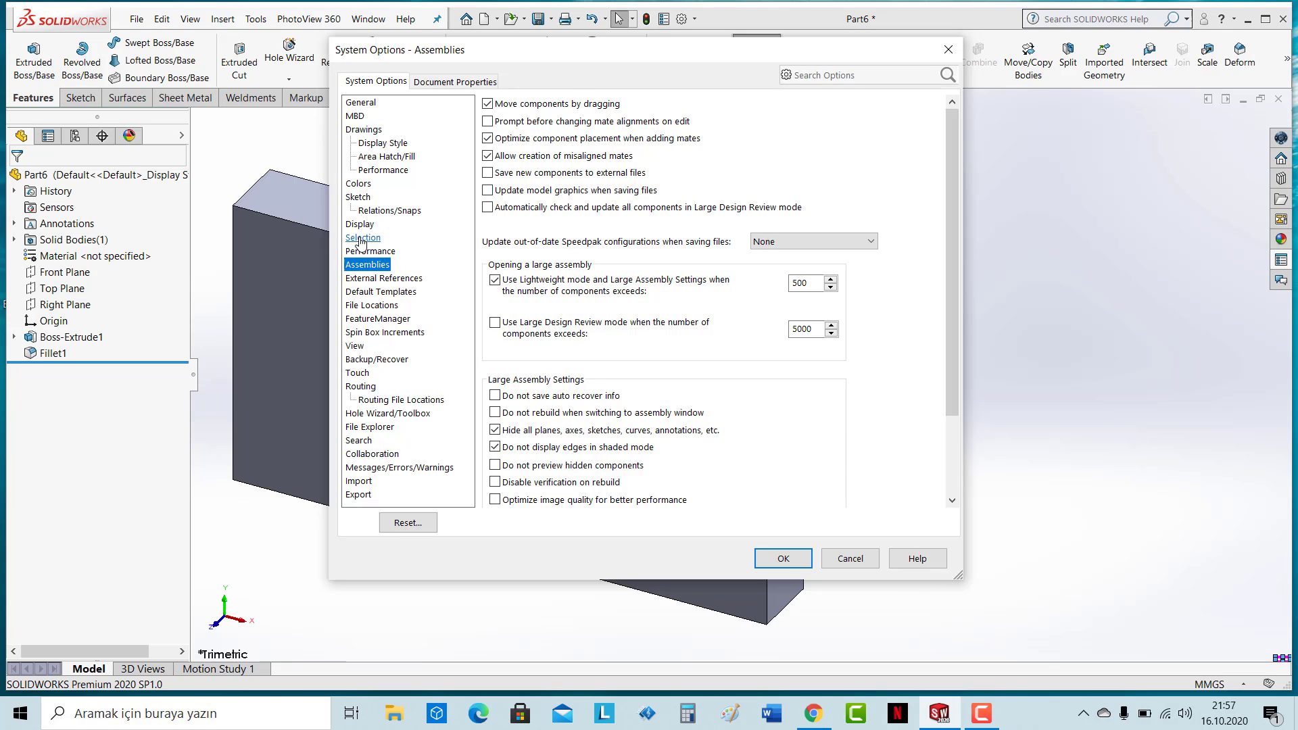
left_click(362, 237)
left_click(360, 227)
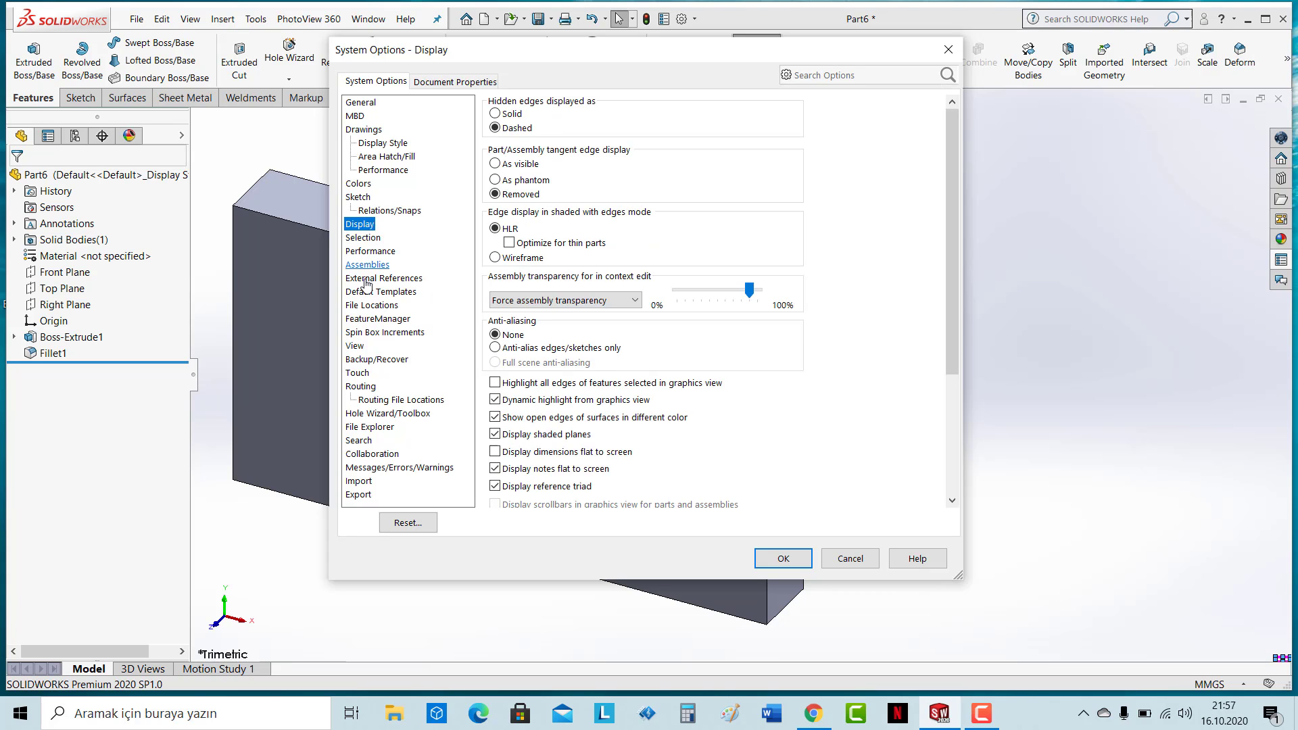
left_click(362, 484)
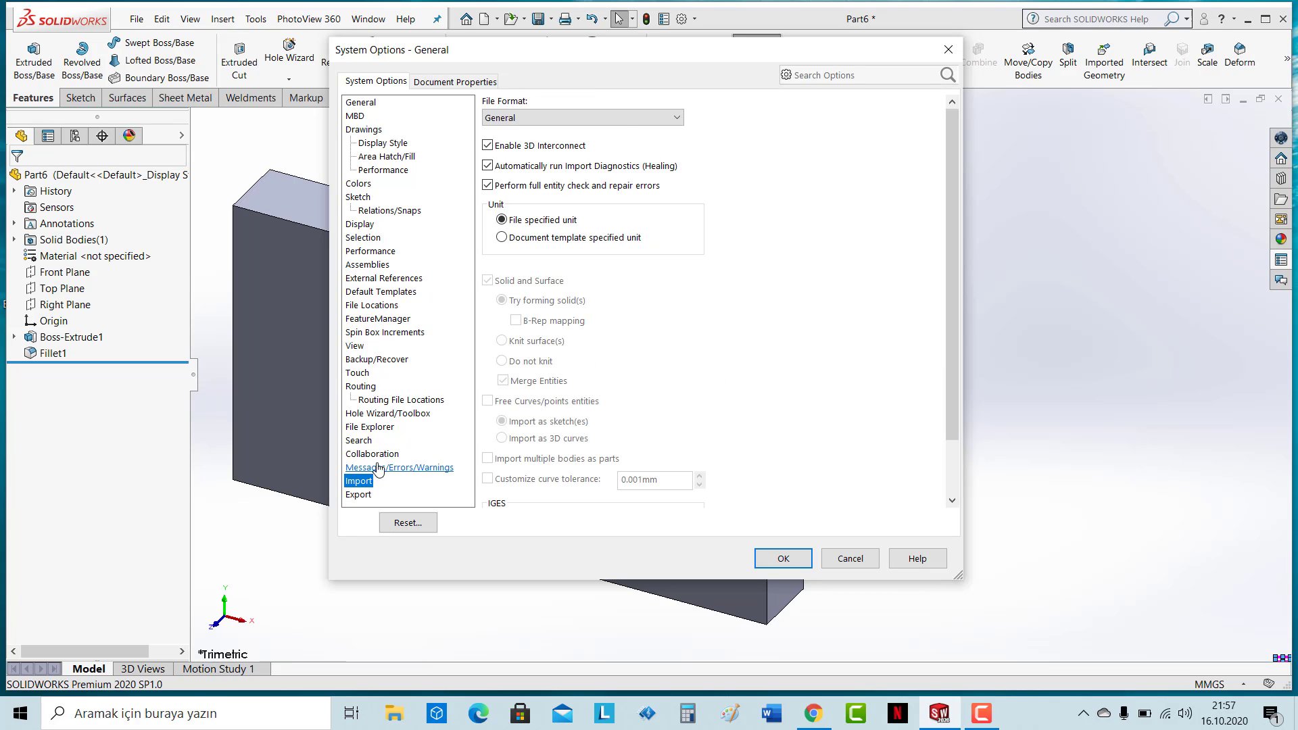
left_click(374, 467)
left_click(371, 443)
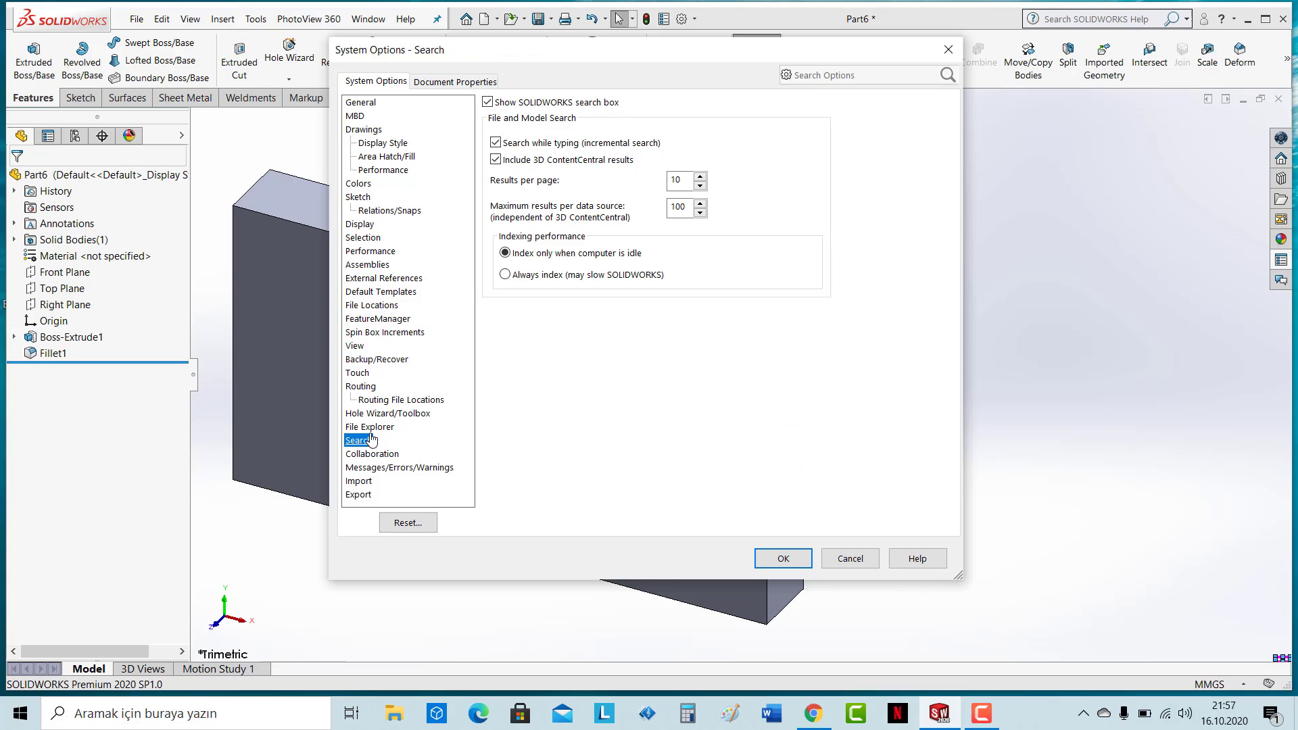
left_click(369, 387)
Step: In Document Properties > Annotations, browse the Balloons, Datums and Geometric Tolerances pages
left_click(445, 89)
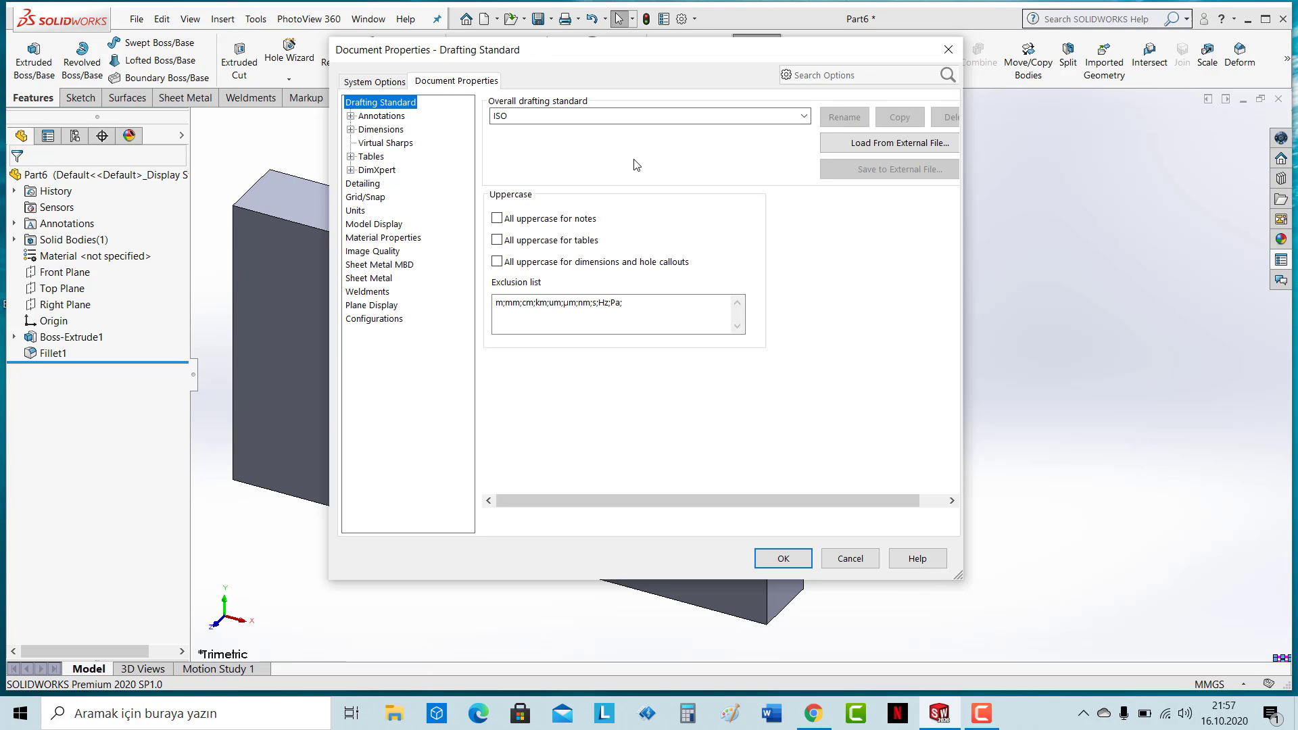
left_click(382, 118)
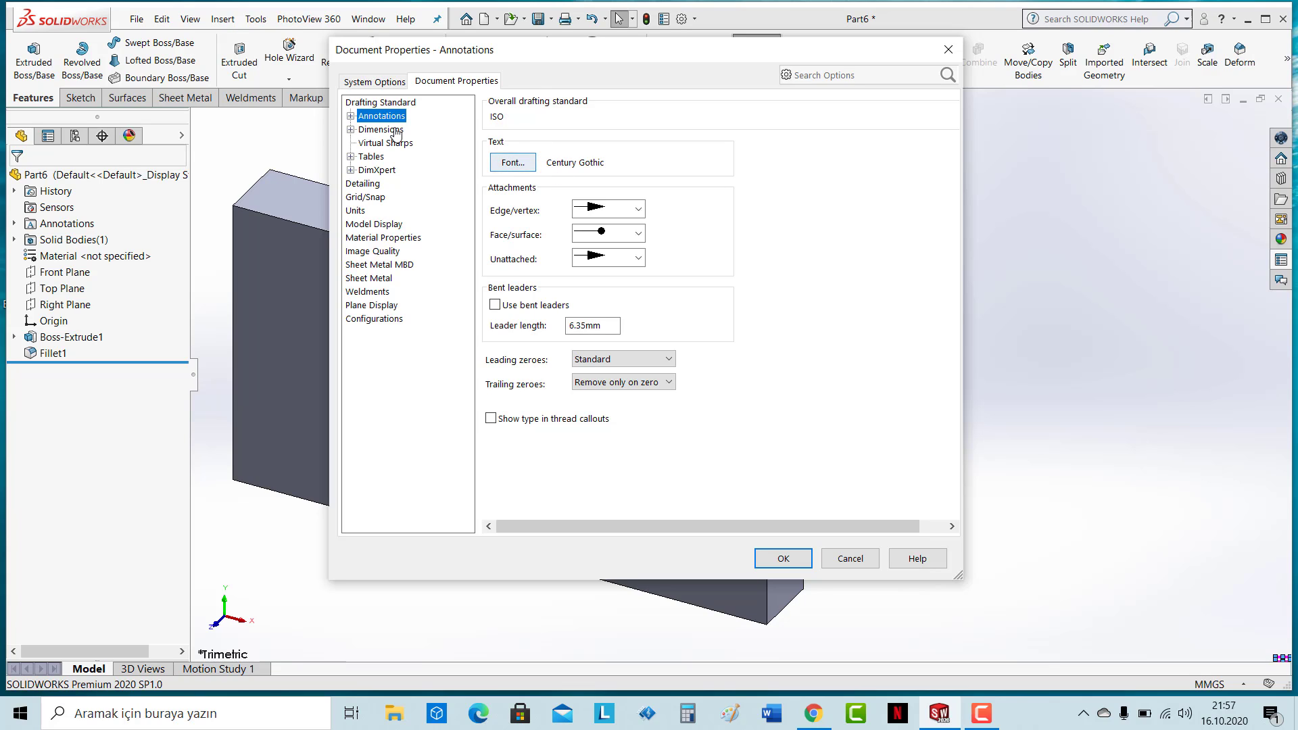
double_click(359, 119)
left_click(386, 129)
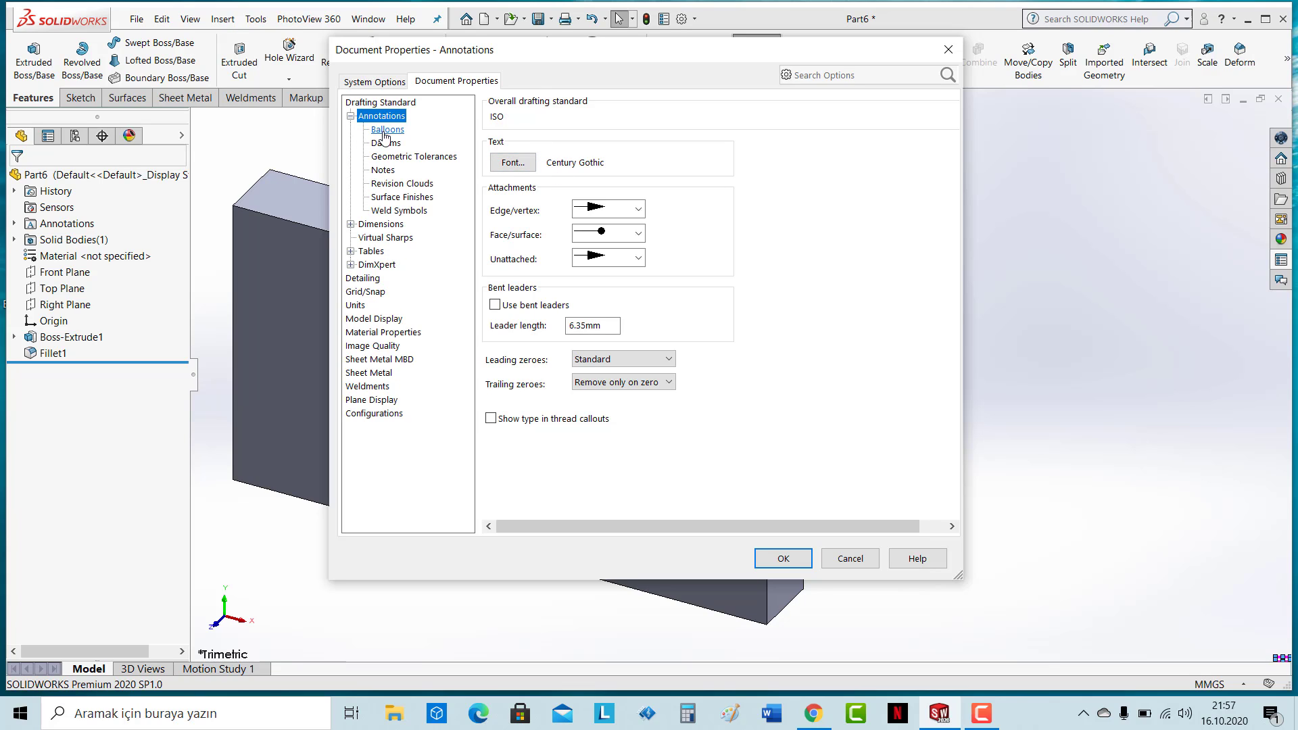
left_click(387, 144)
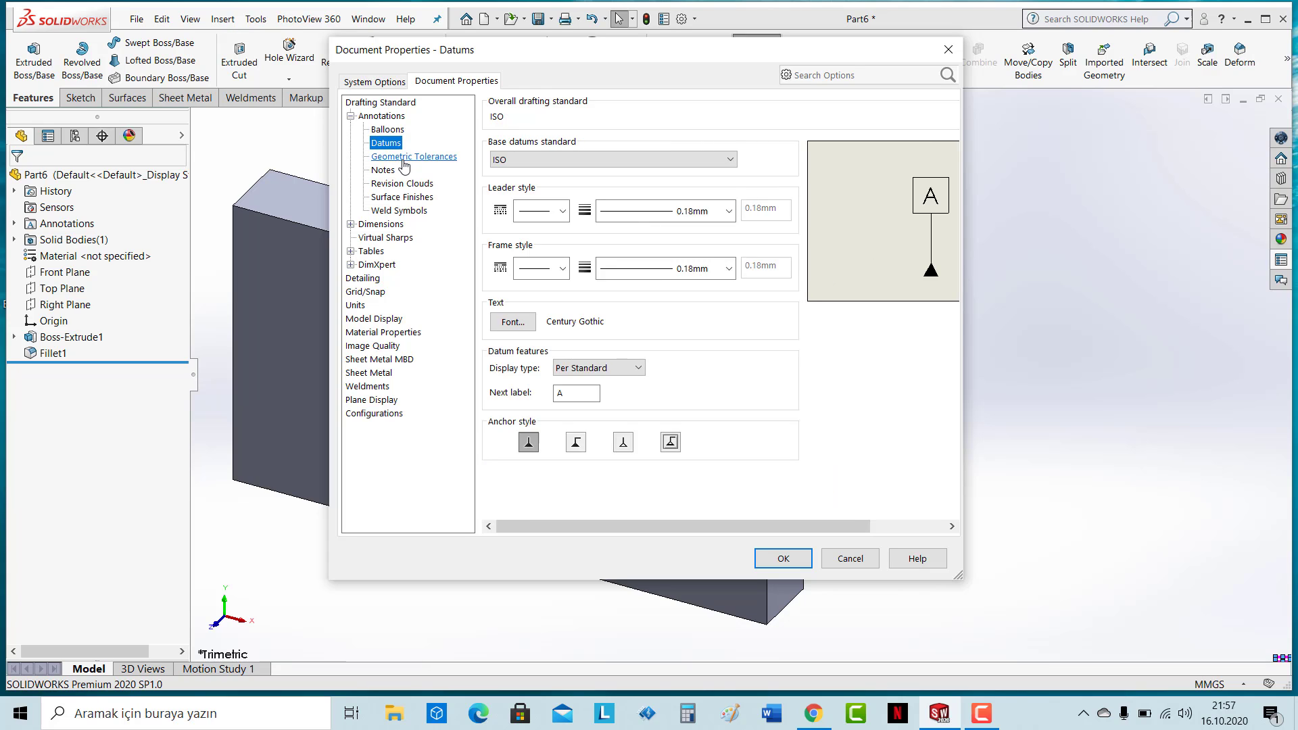
left_click(404, 157)
Step: Check Revision Cloud and Weld Symbols, then open the Century Gothic annotation font dialog
left_click(401, 185)
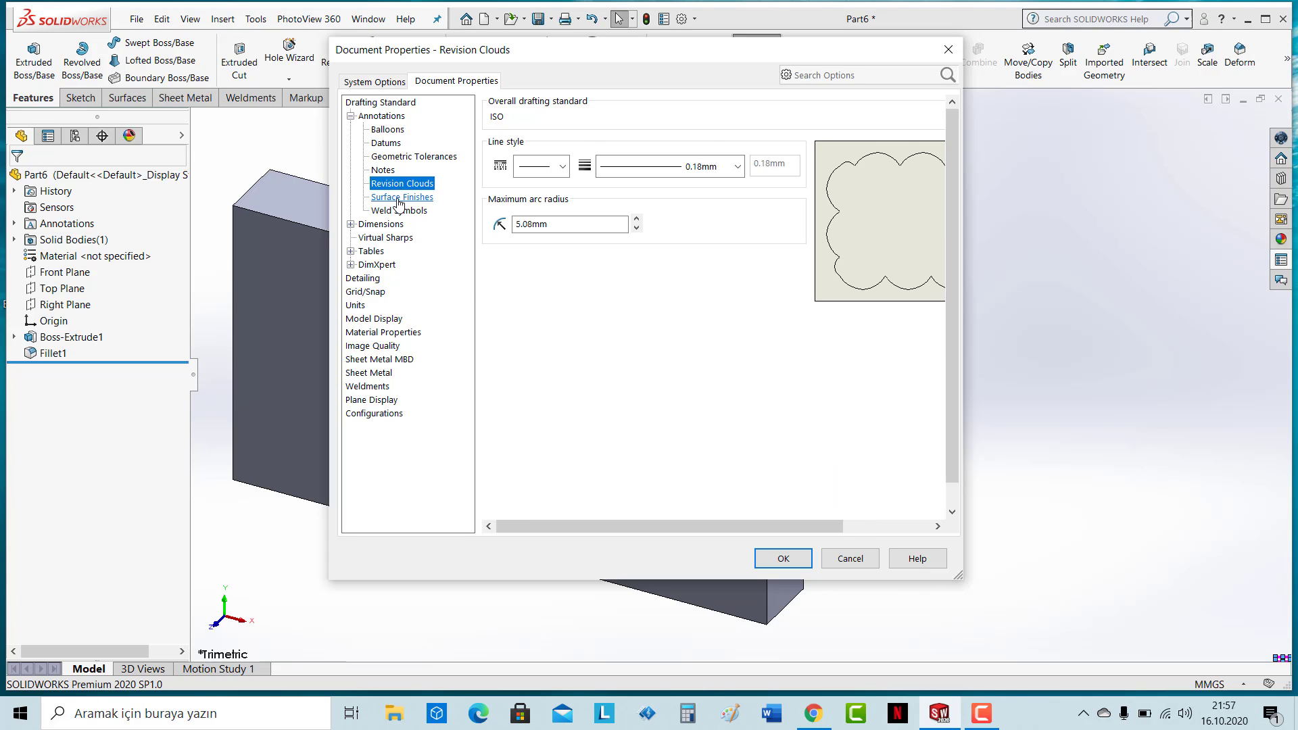
left_click(399, 210)
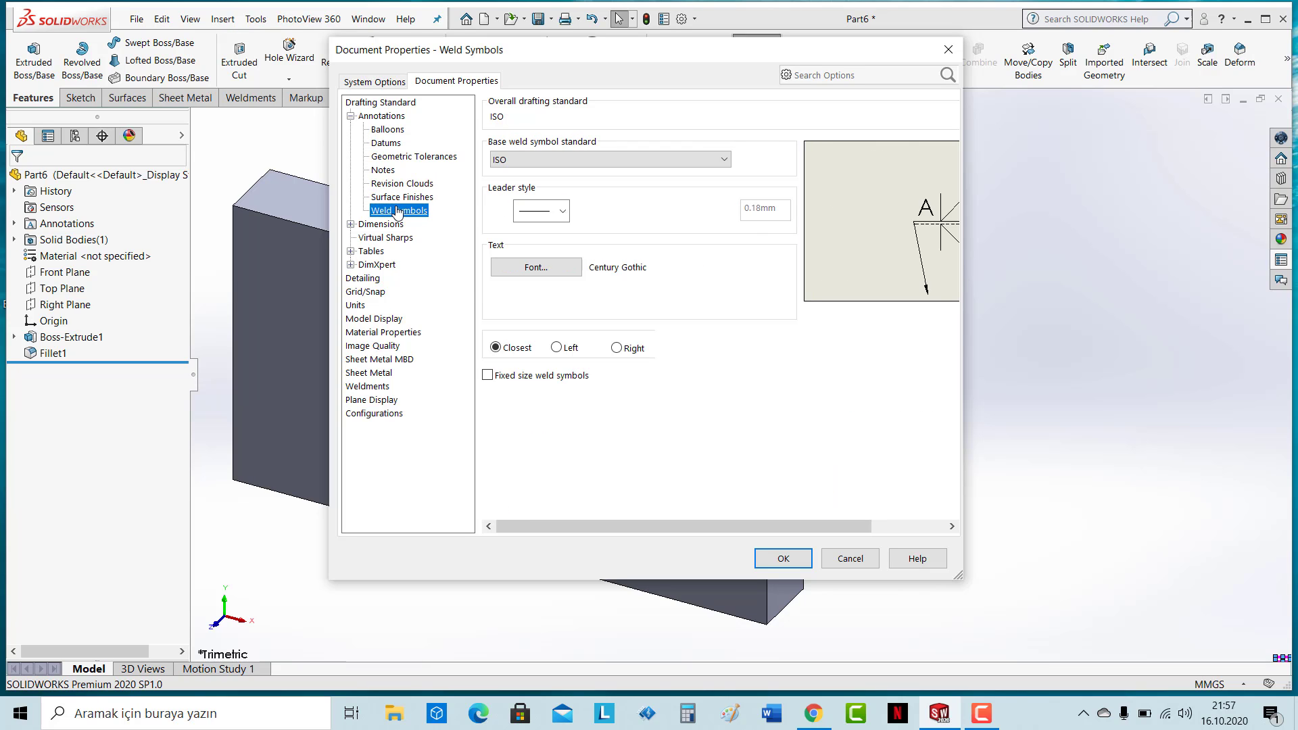
left_click(382, 116)
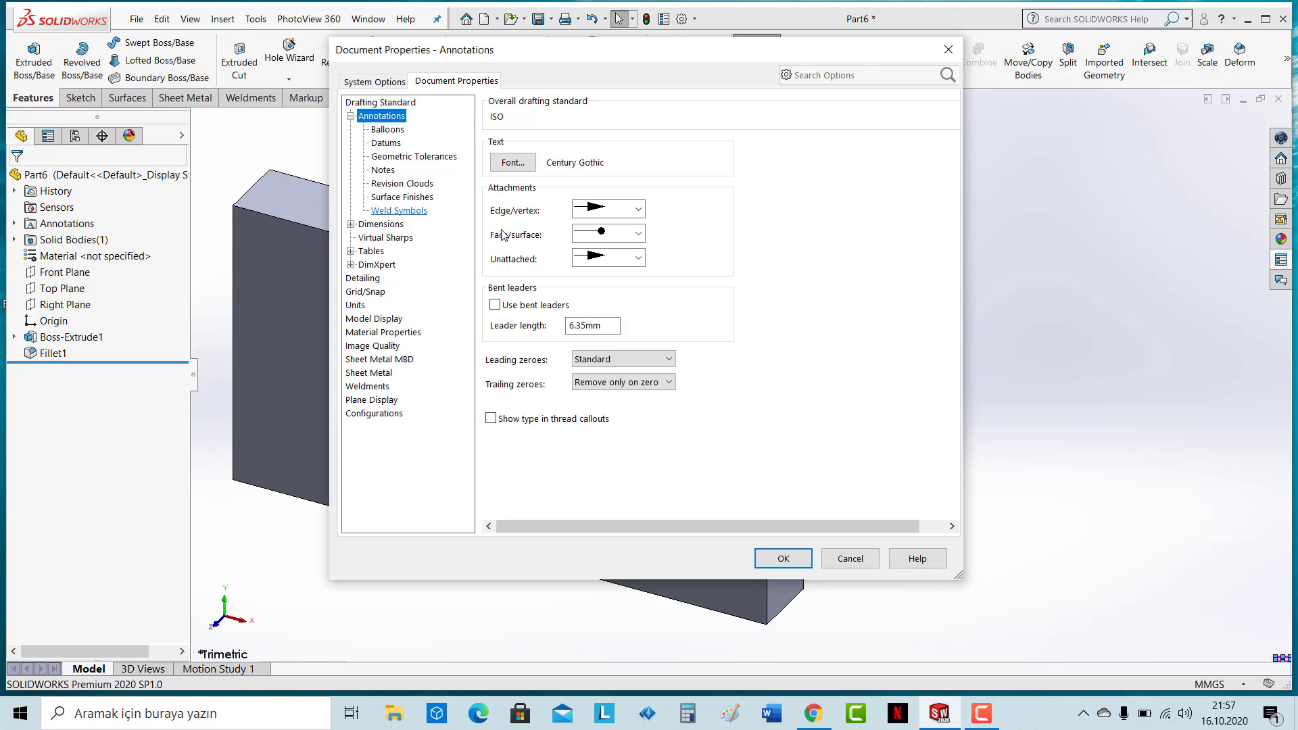
left_click(503, 163)
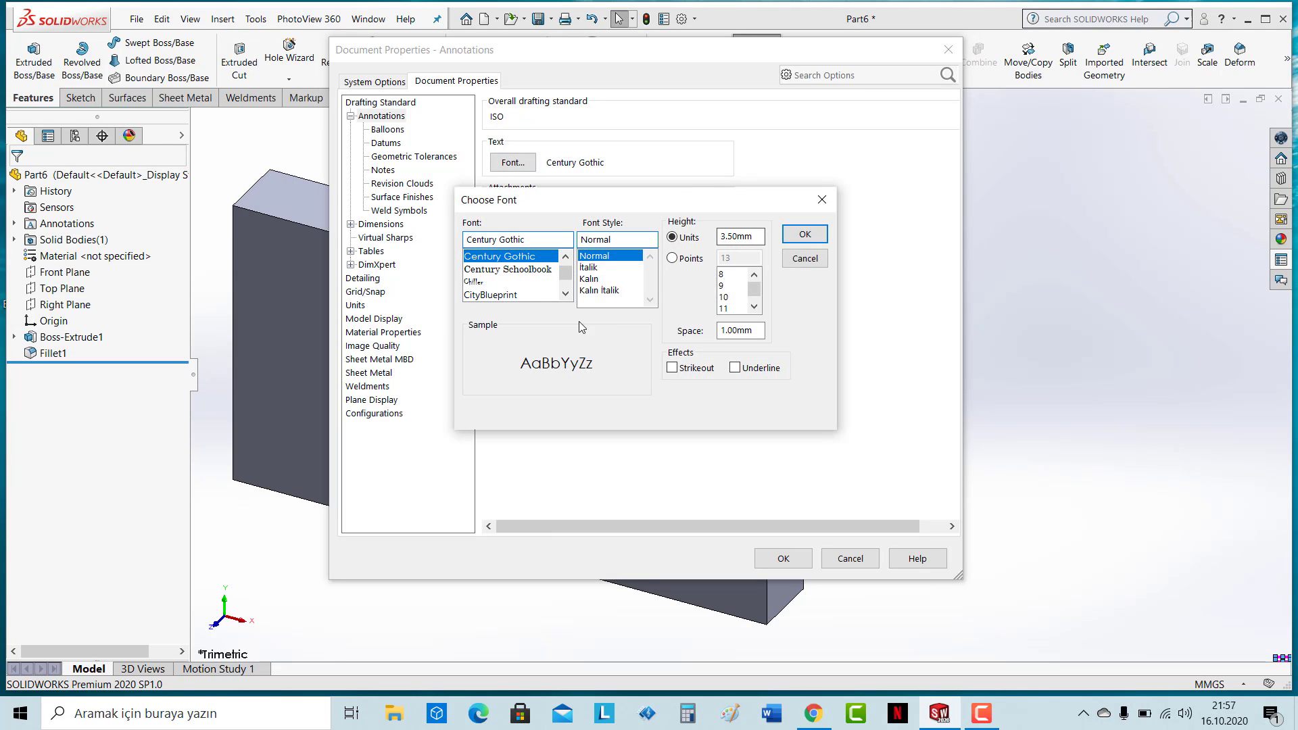
Step: Set the annotation text font to Times New Roman at 11 points, fixing the mistyped name
left_click(530, 243)
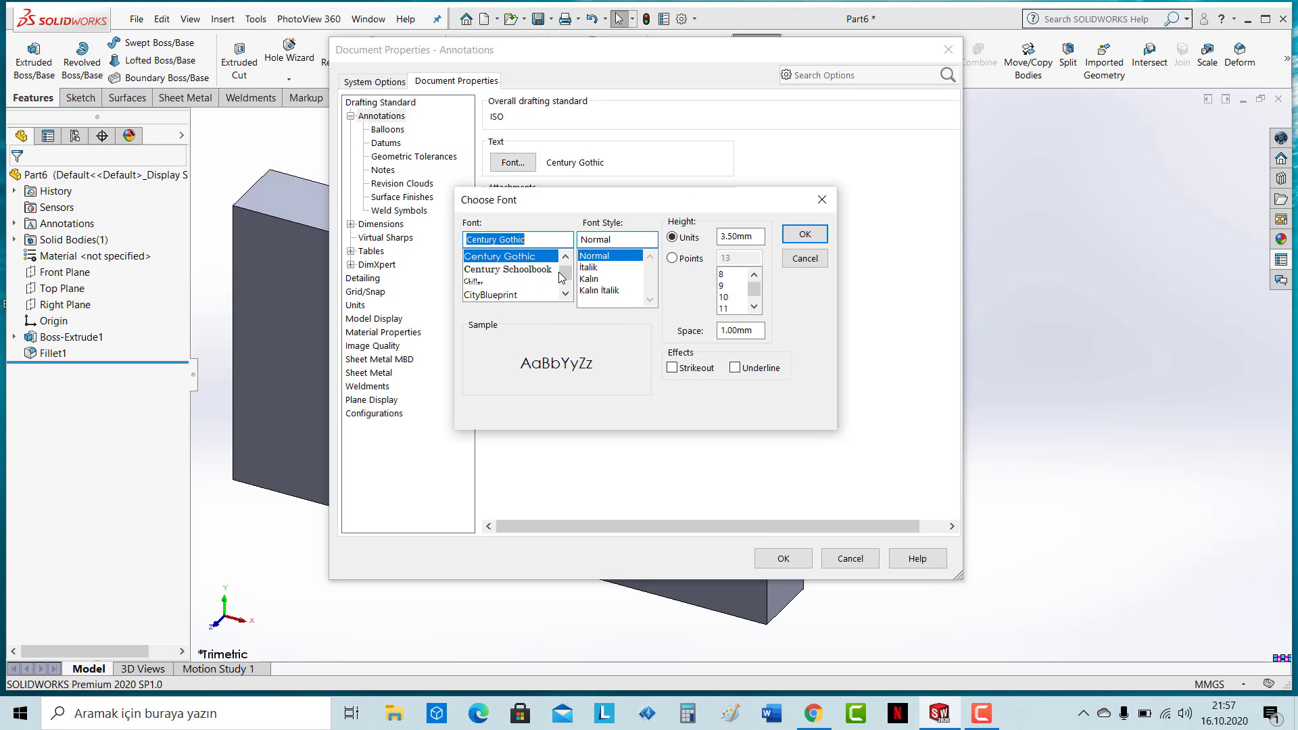
type("T")
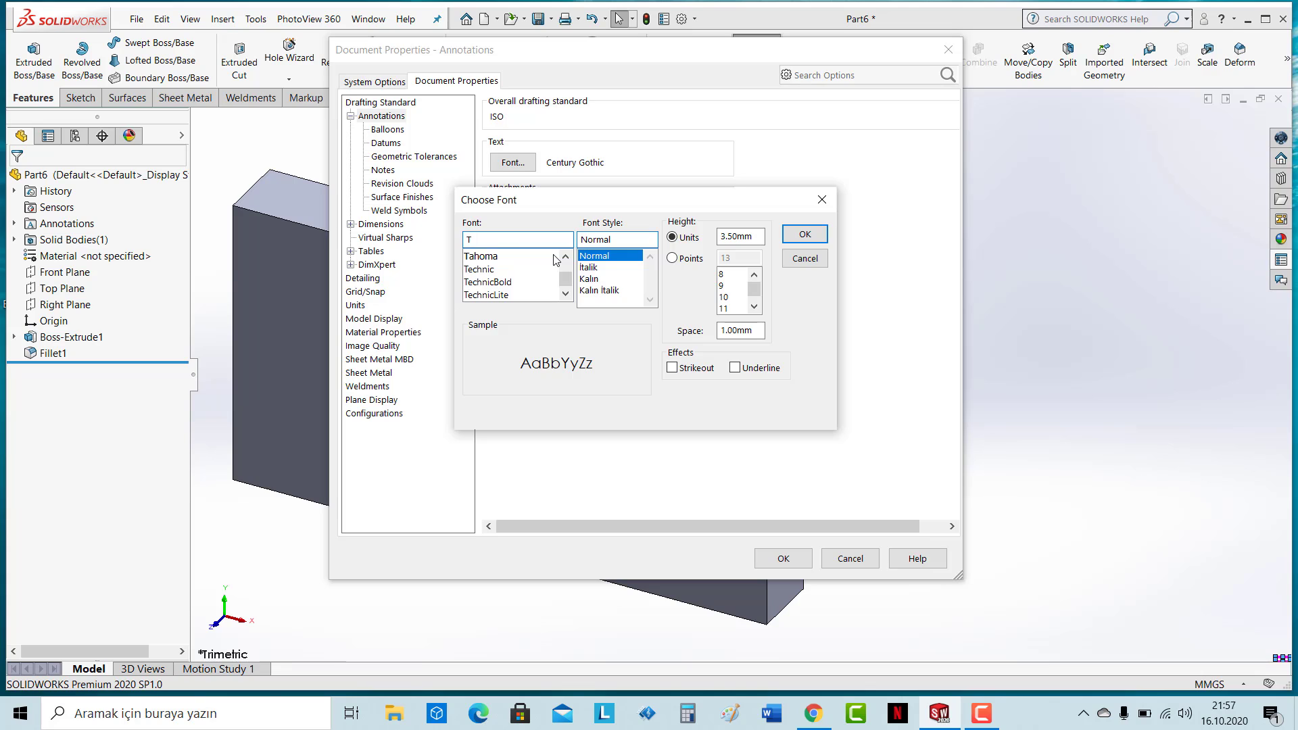
type("HE TIM")
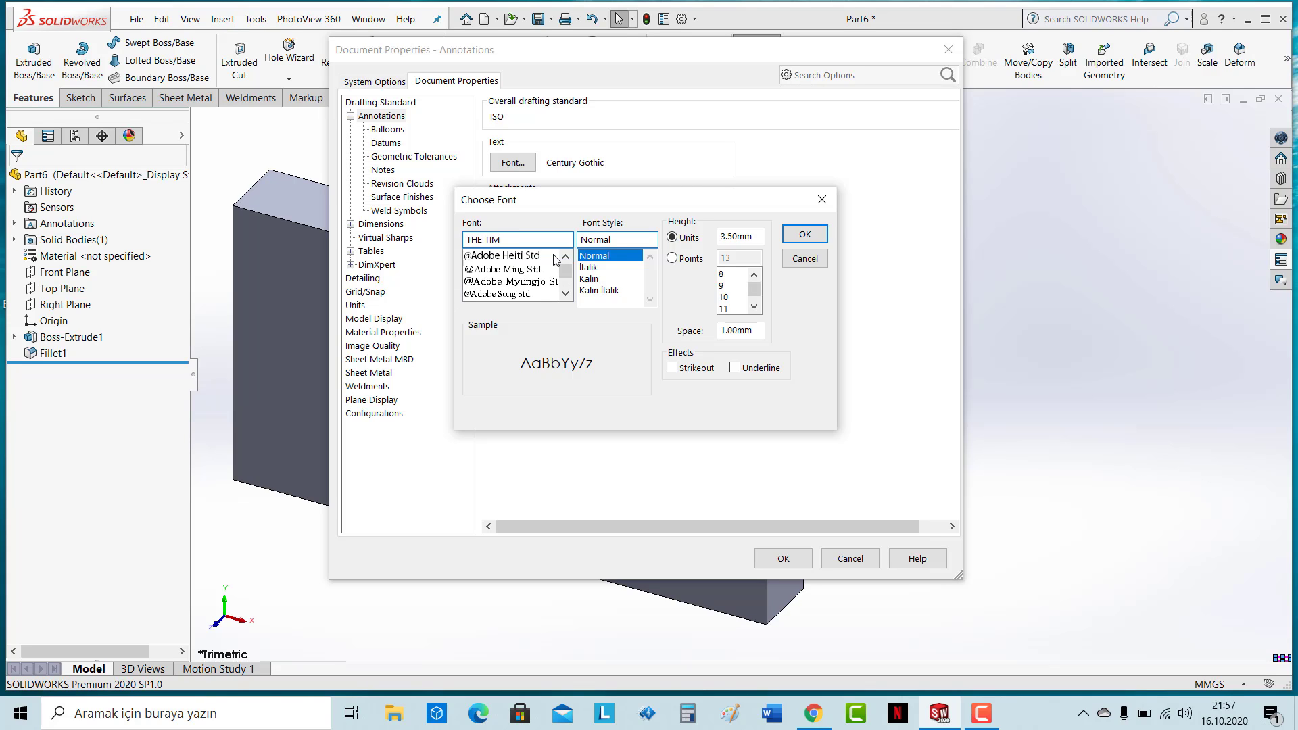
type("ES")
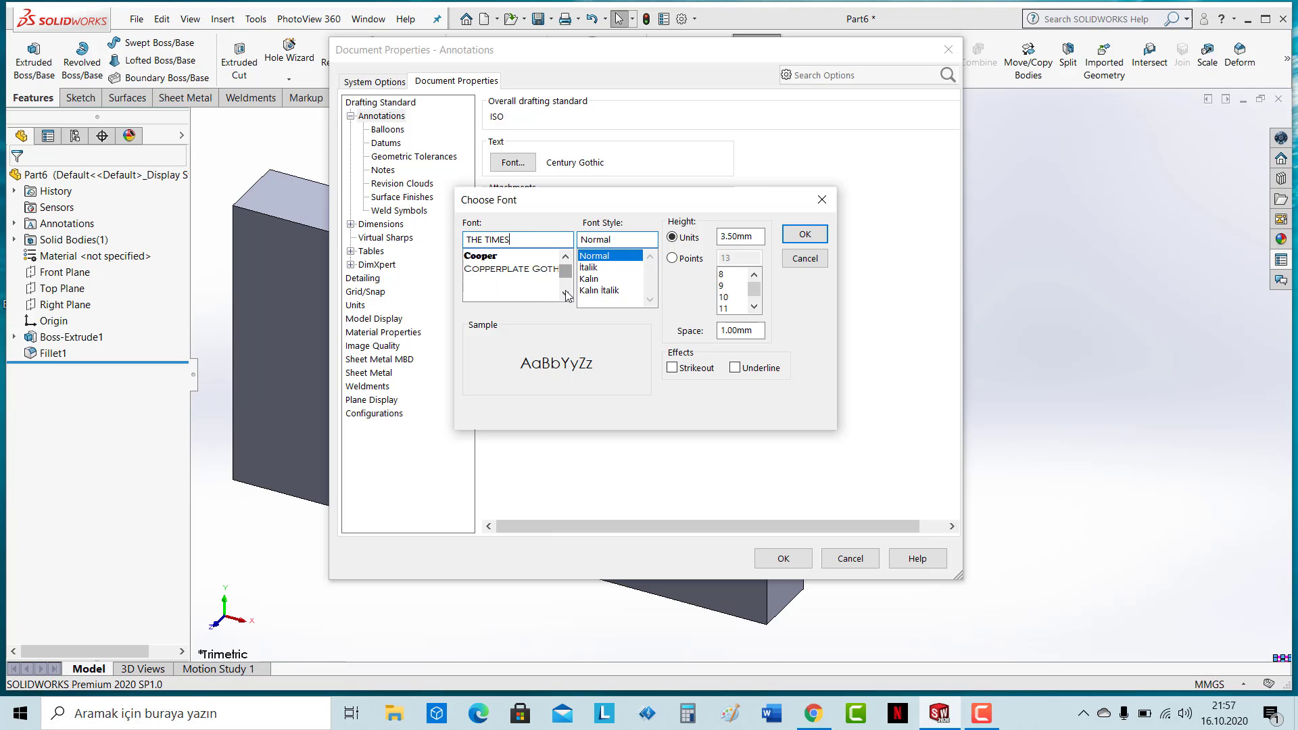
left_click(566, 295)
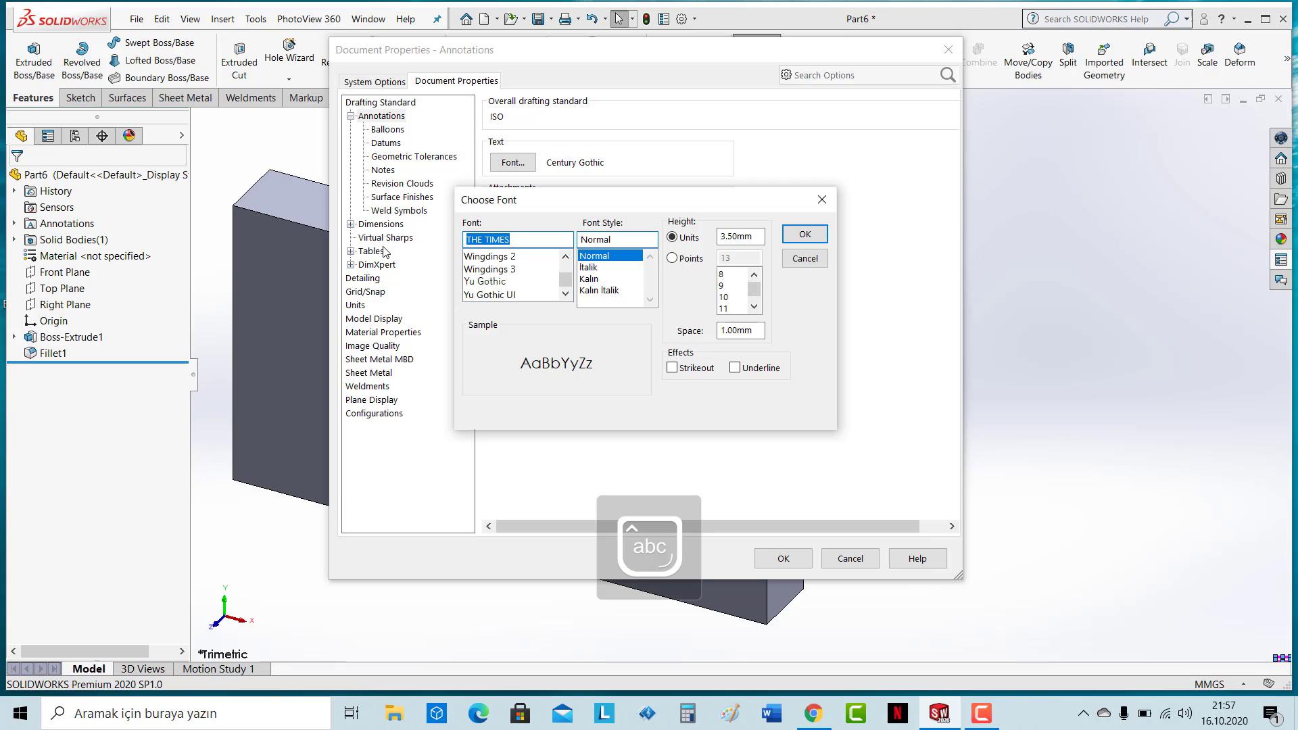
type("ti")
left_click(502, 257)
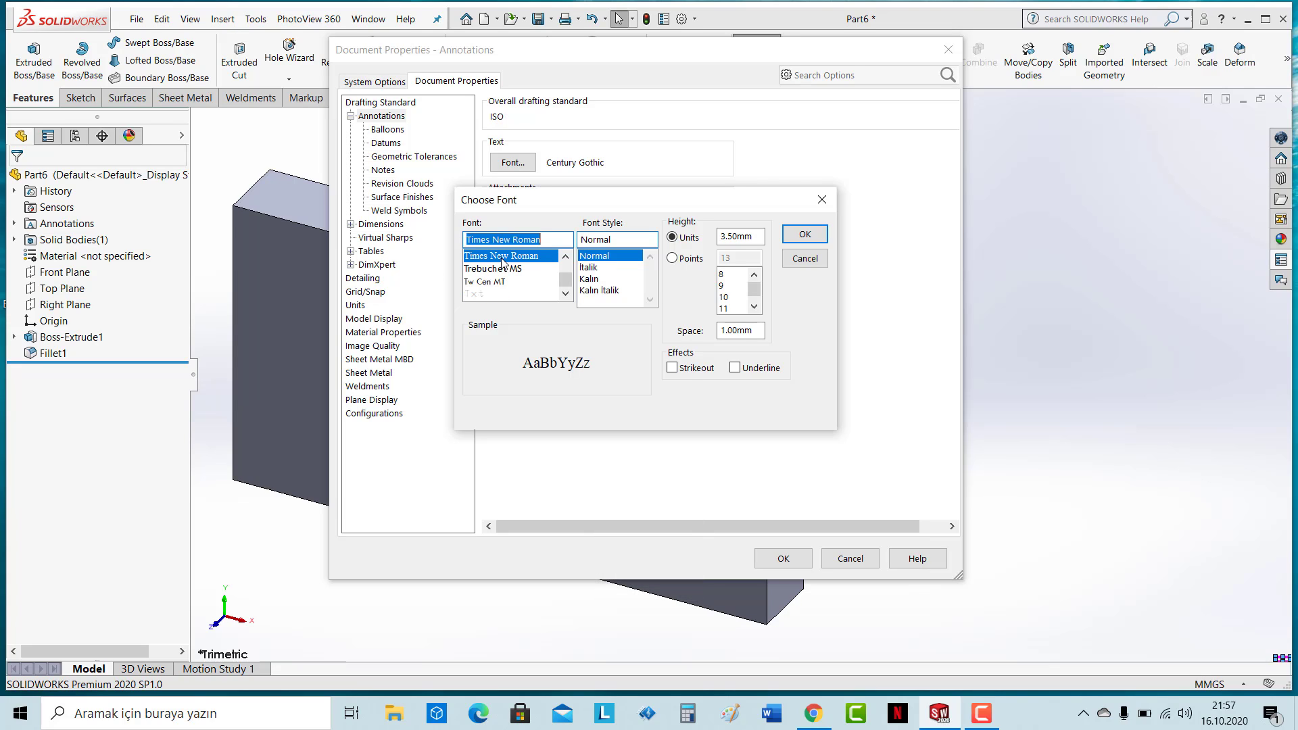
left_click(686, 259)
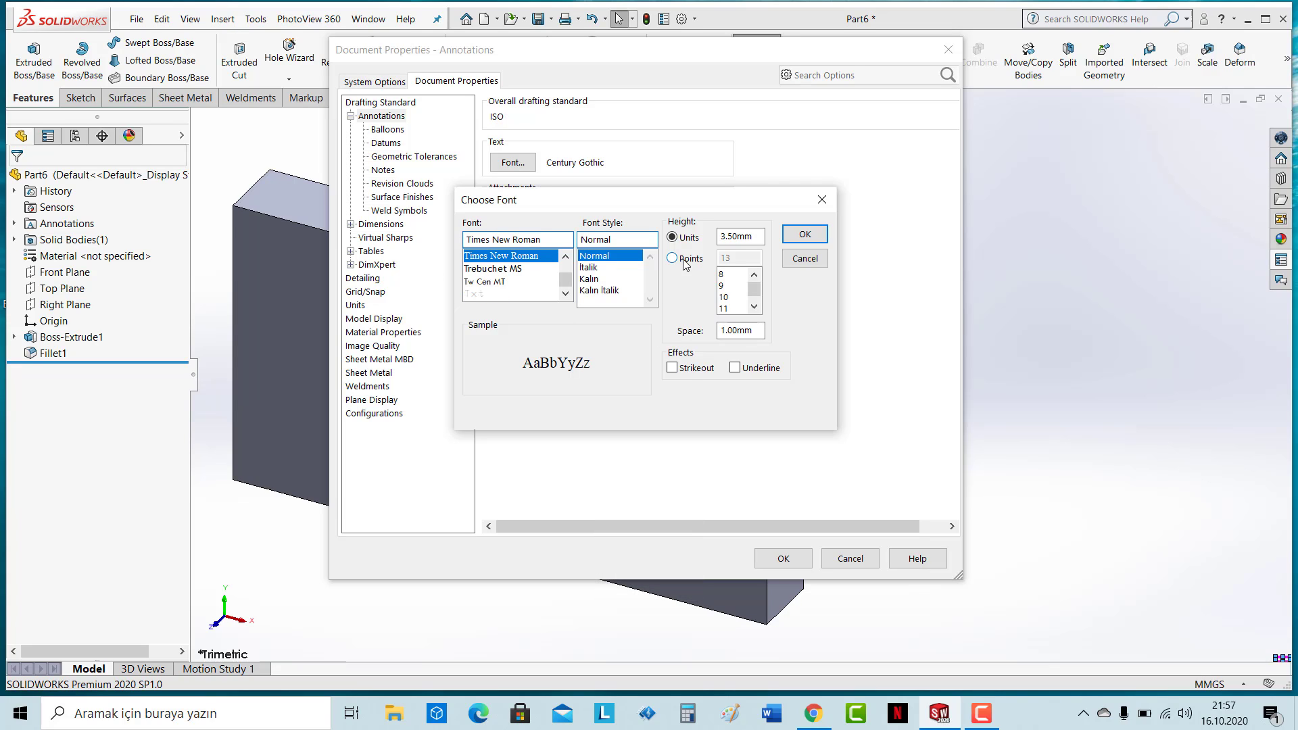
left_click(725, 308)
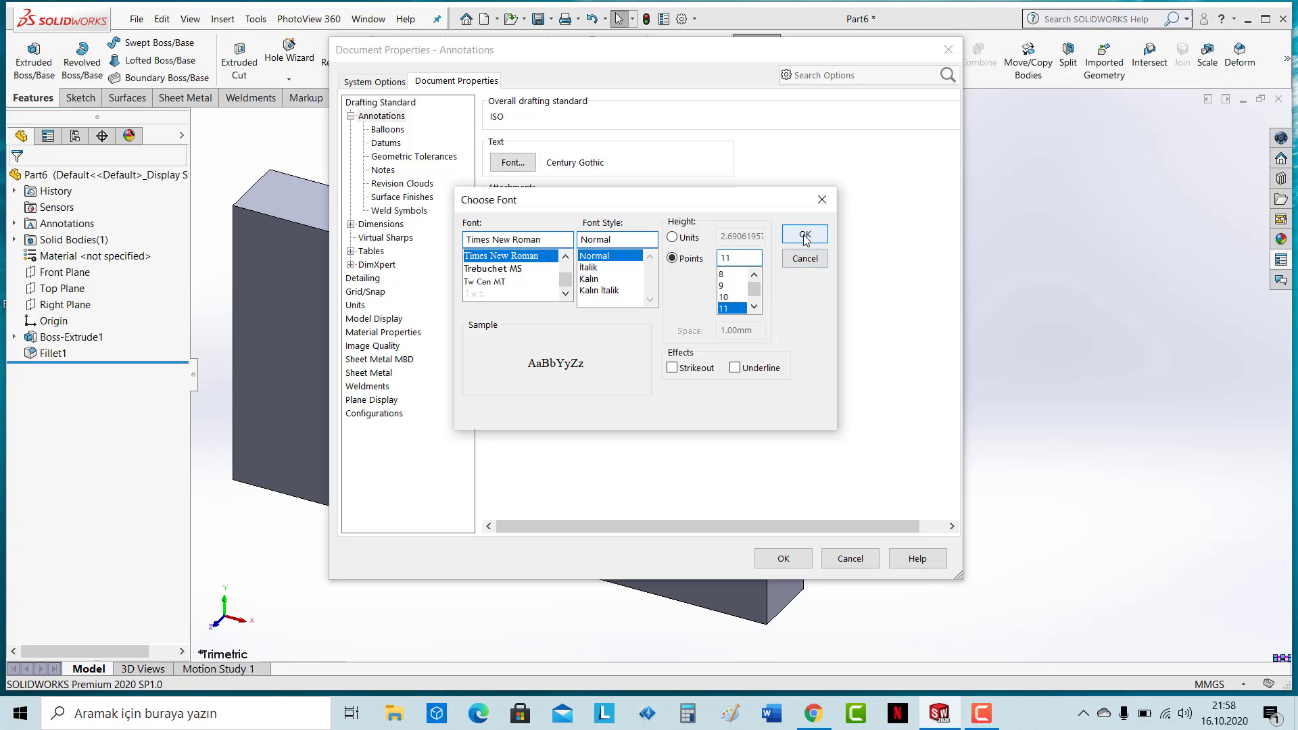
left_click(805, 234)
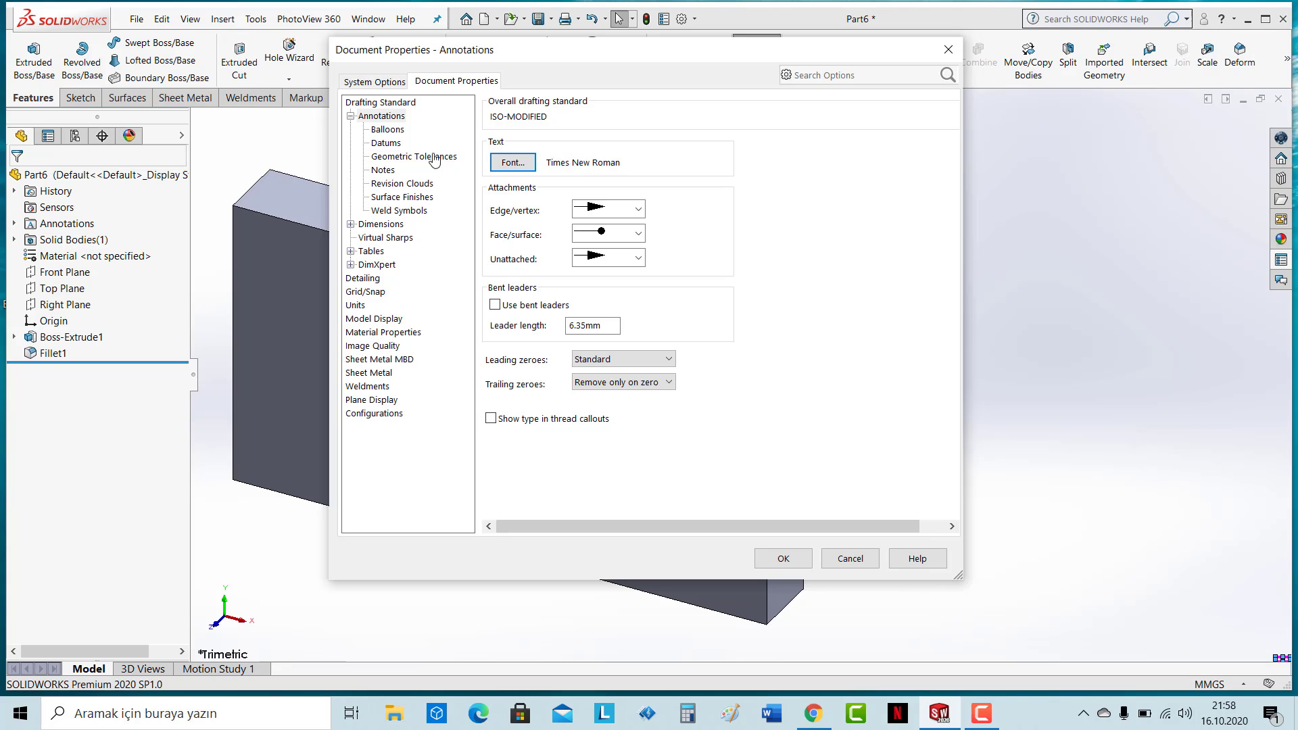
Step: Check that balloons, geometric tolerances and notes now use Times New Roman
left_click(388, 130)
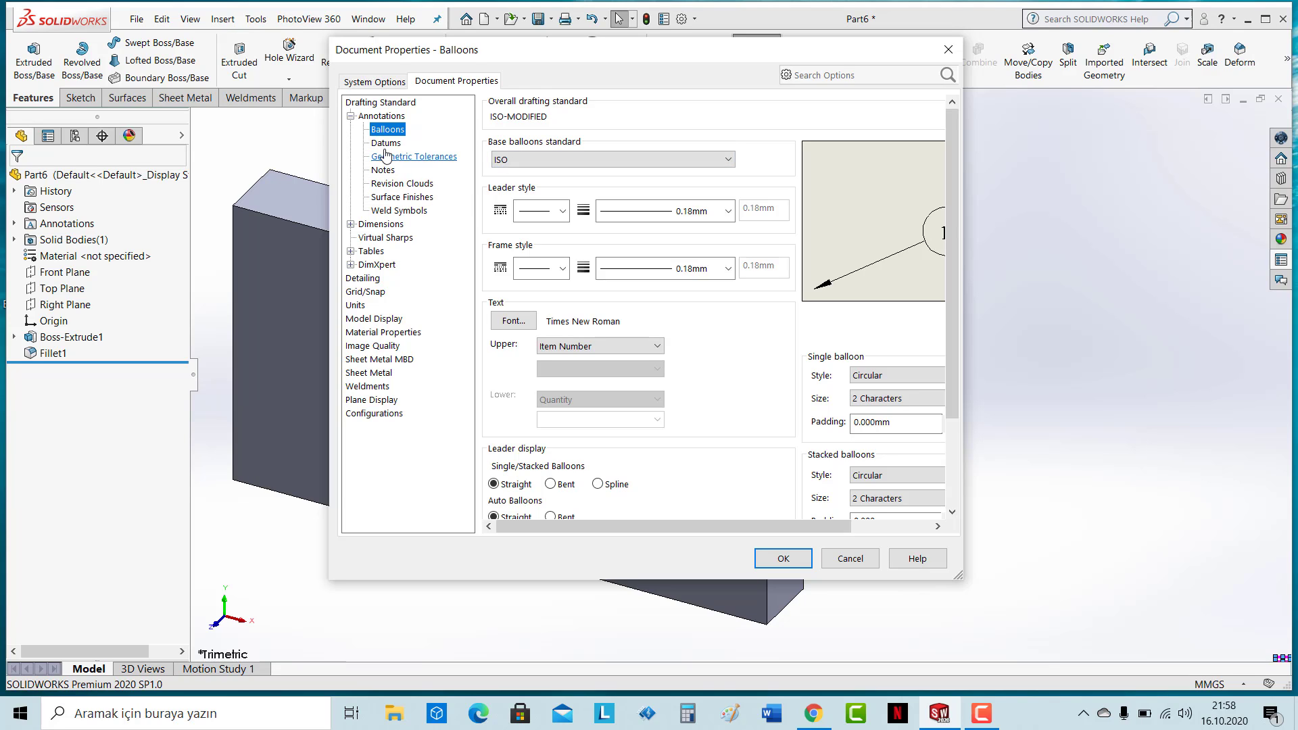
left_click(386, 144)
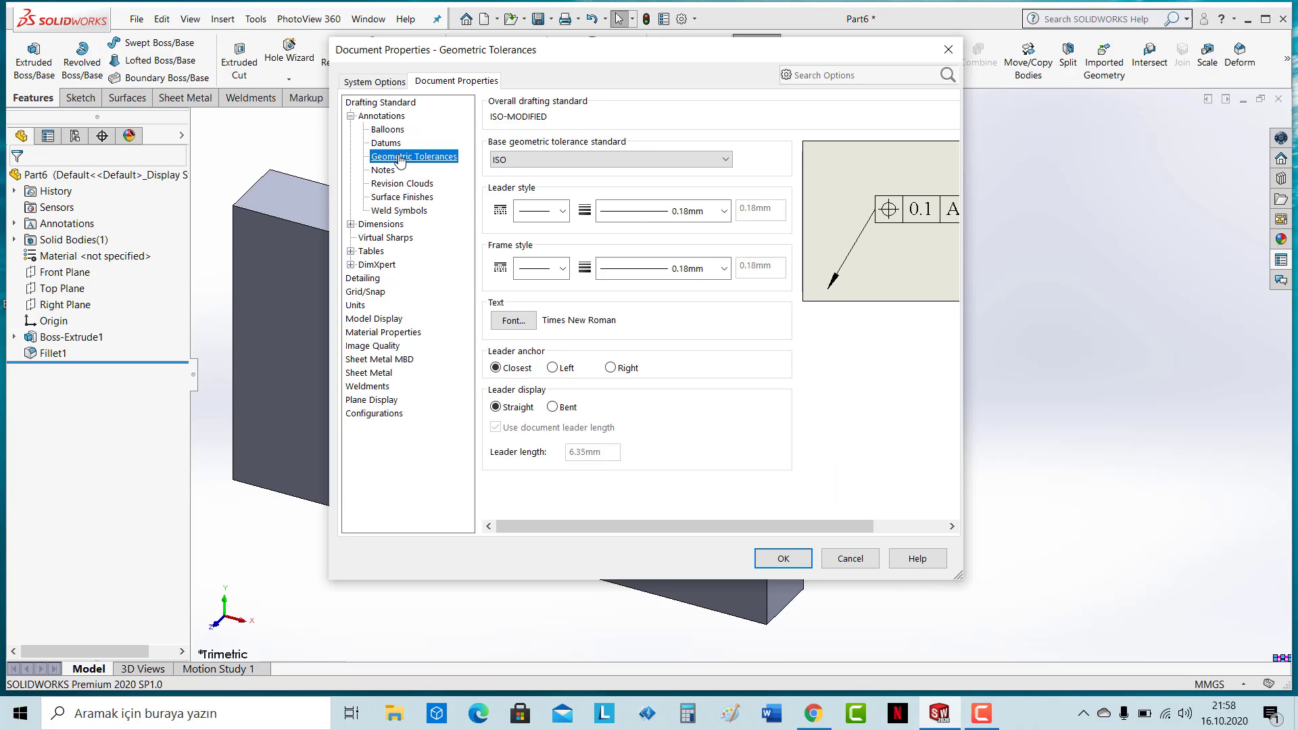
left_click(390, 173)
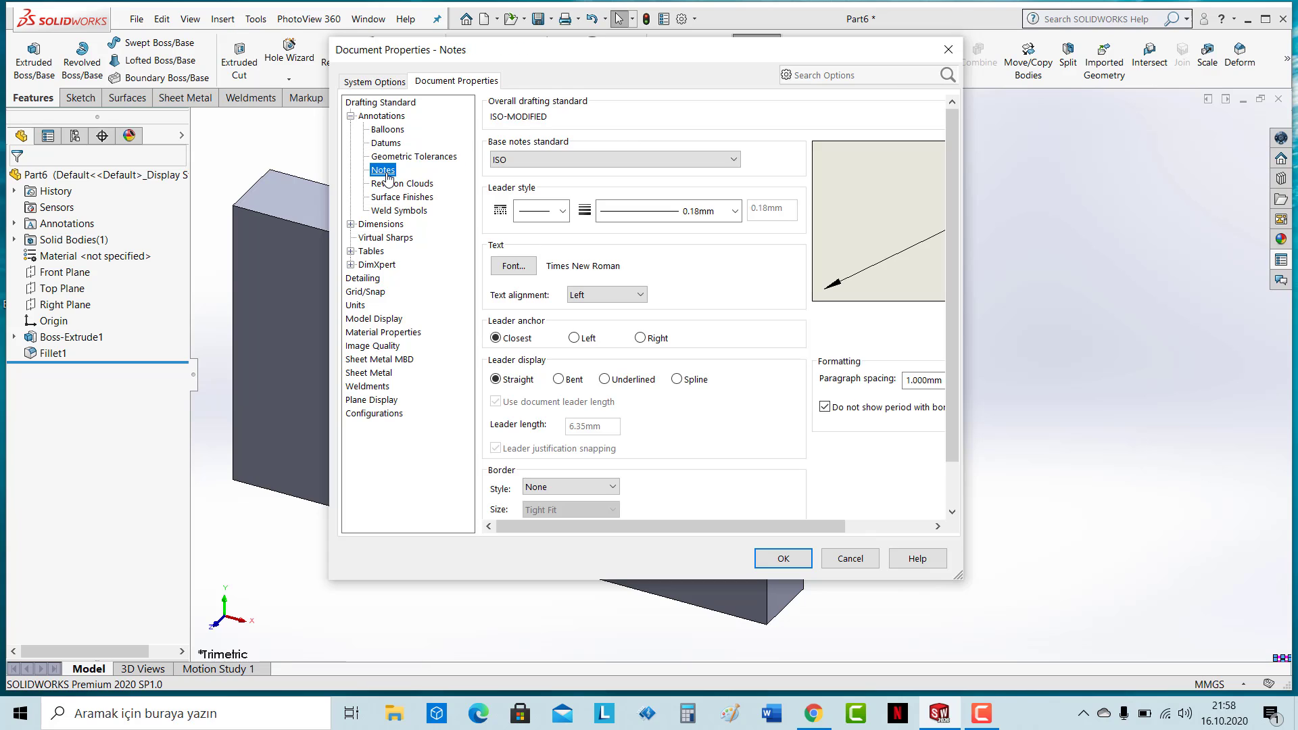
left_click(407, 186)
left_click(396, 171)
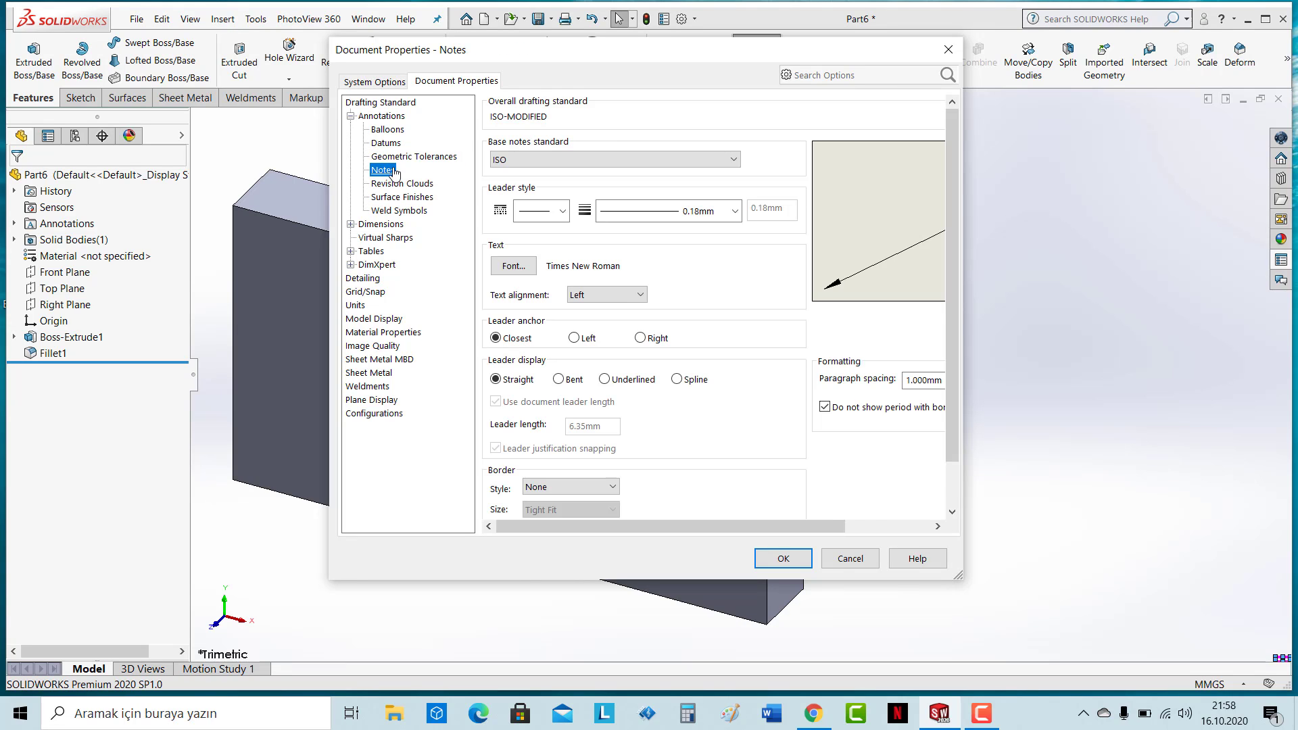
left_click(401, 158)
Step: Keep ISO as the base datum standard and bring up the Dimensions settings
left_click(386, 143)
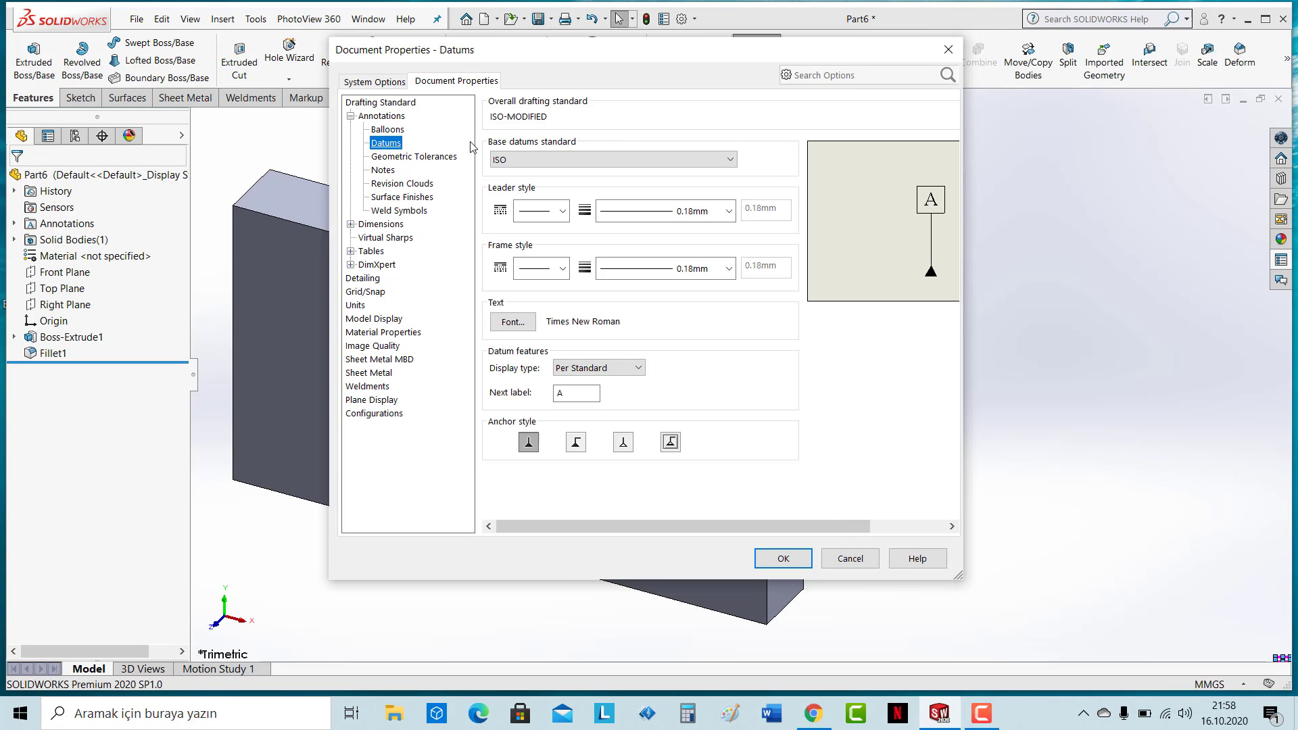
left_click(605, 155)
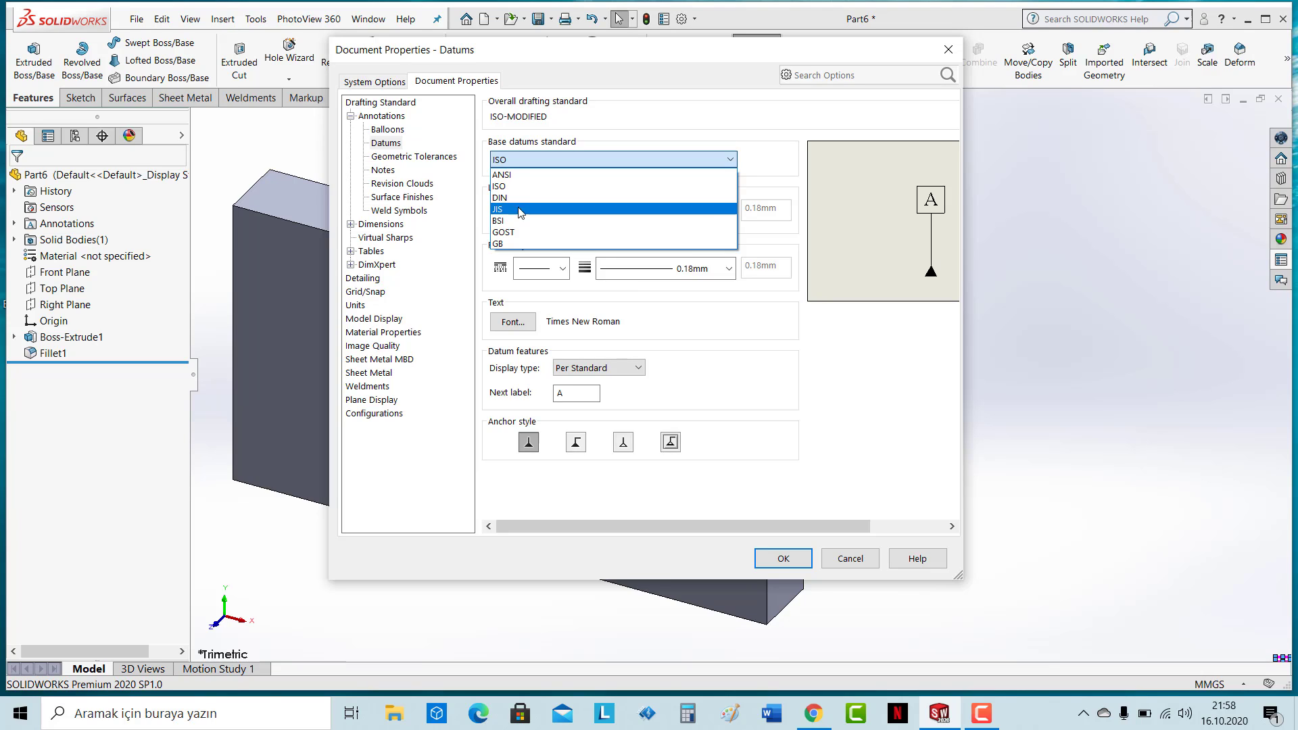
left_click(795, 362)
left_click(390, 227)
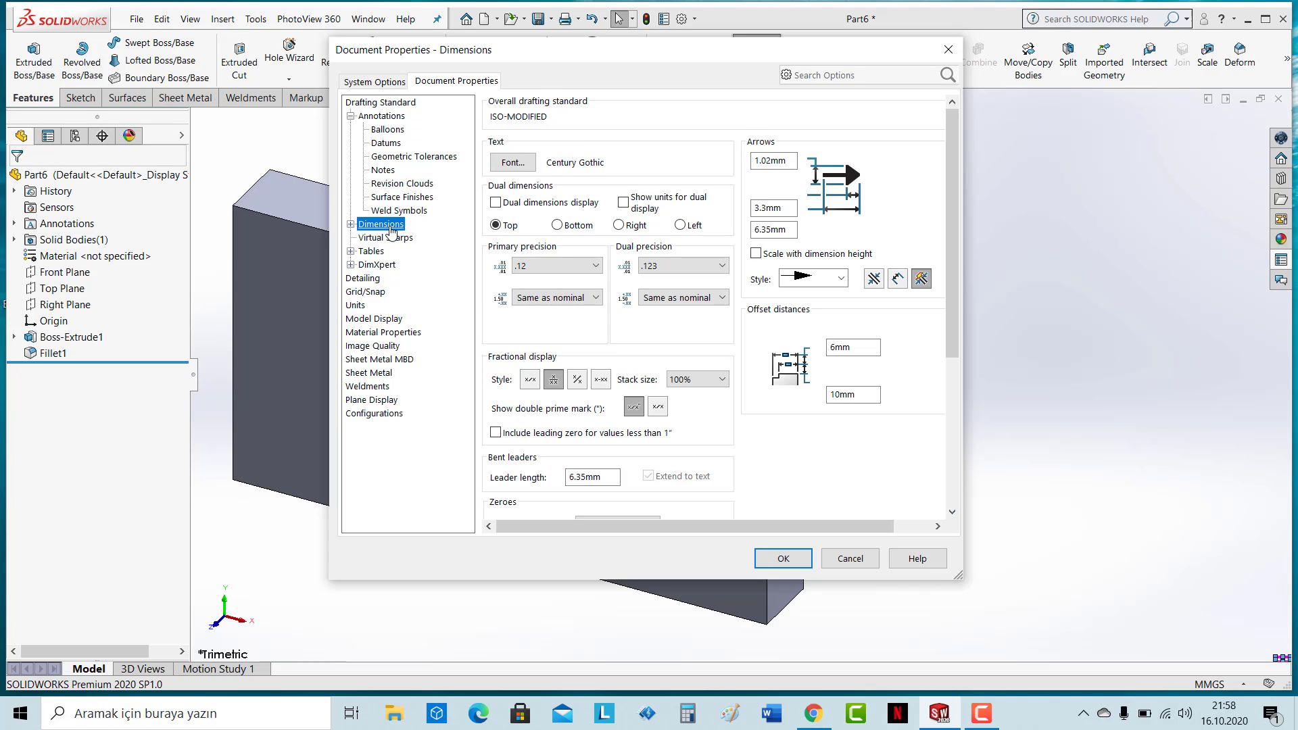
Step: Set the dimension text font to Times New Roman at 11 points
left_click(521, 165)
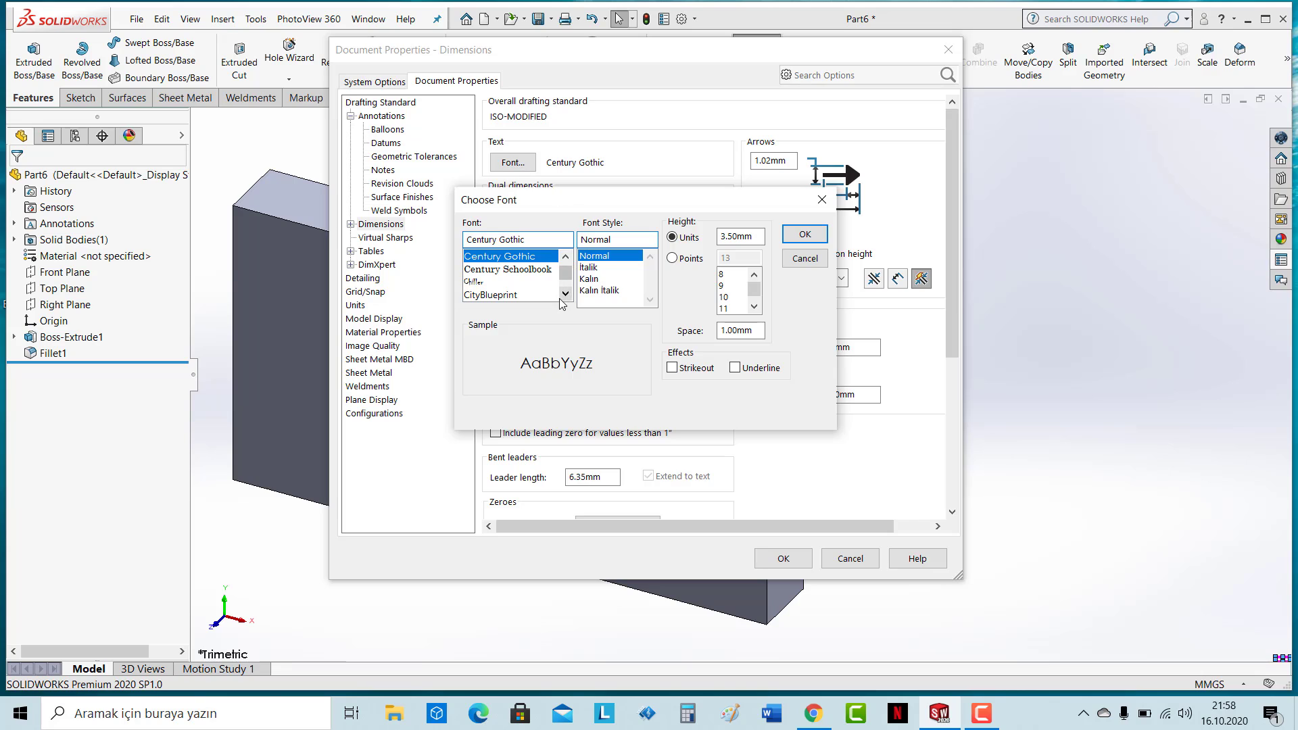
left_click(537, 241)
type("t")
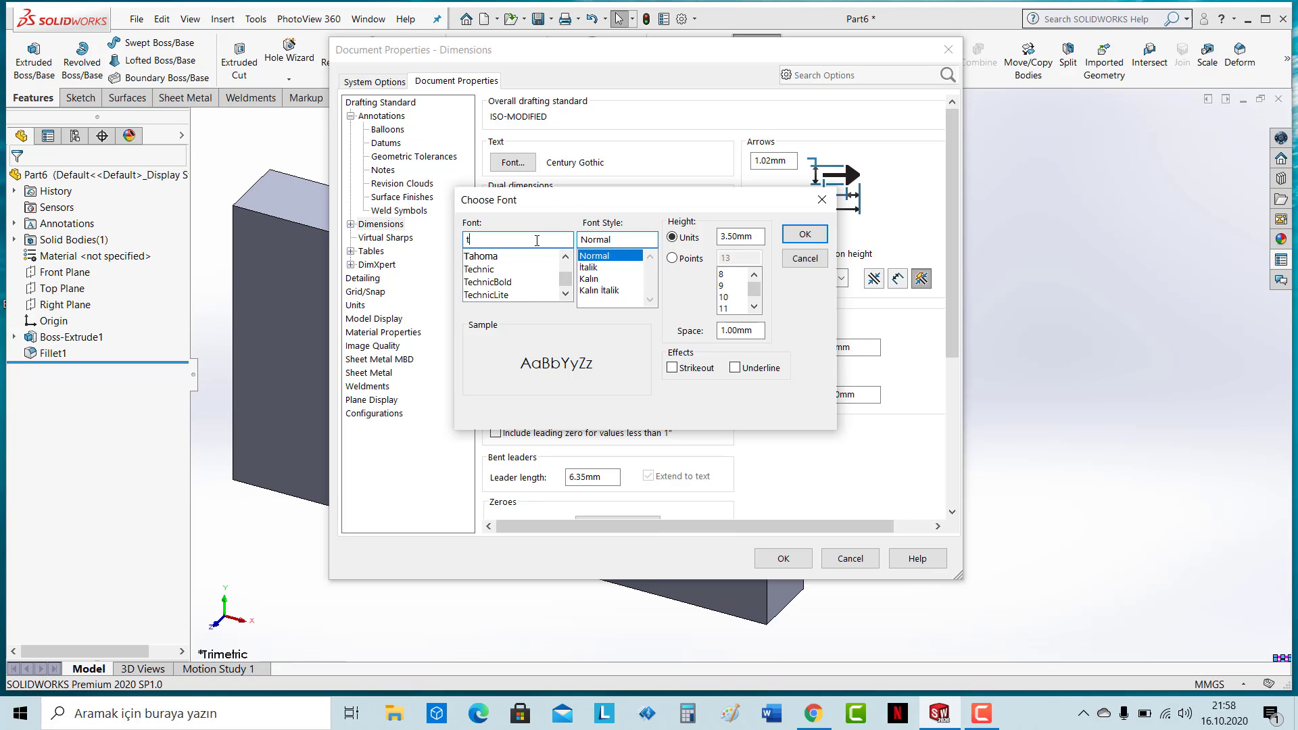
type("i")
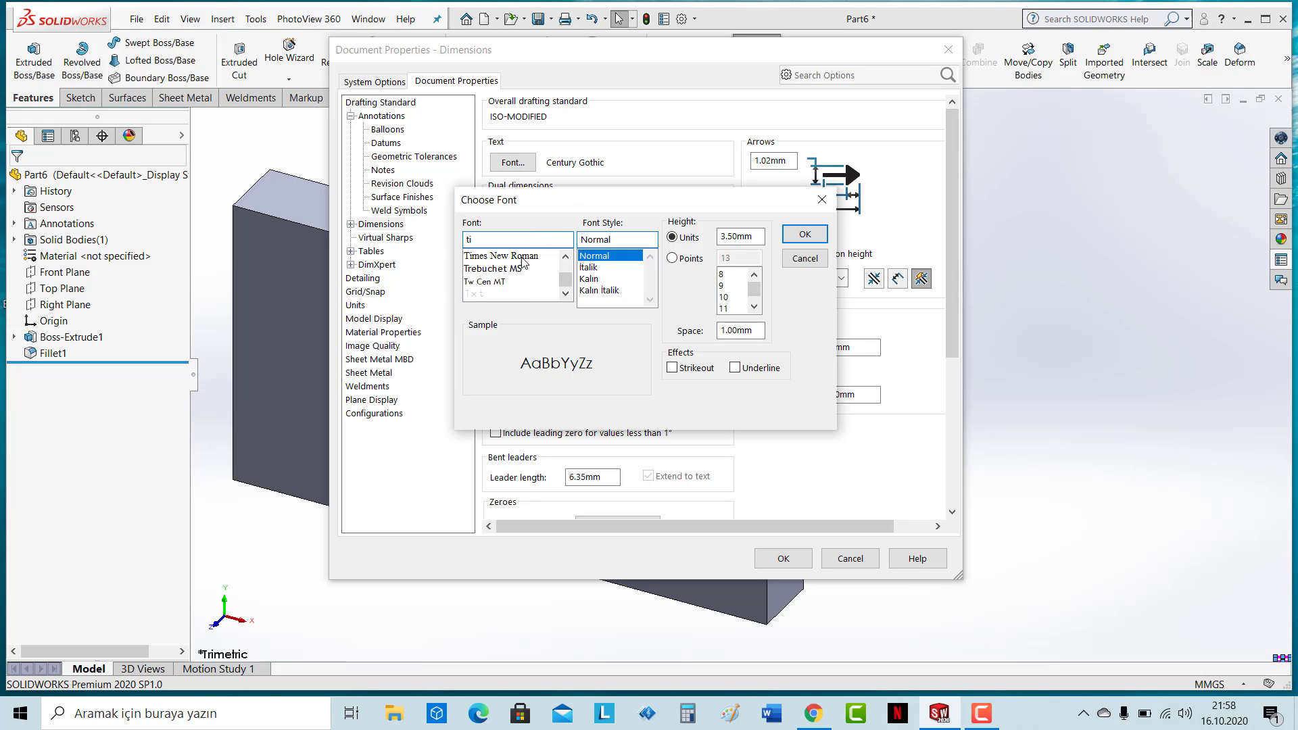
left_click(523, 257)
left_click(672, 258)
left_click(744, 309)
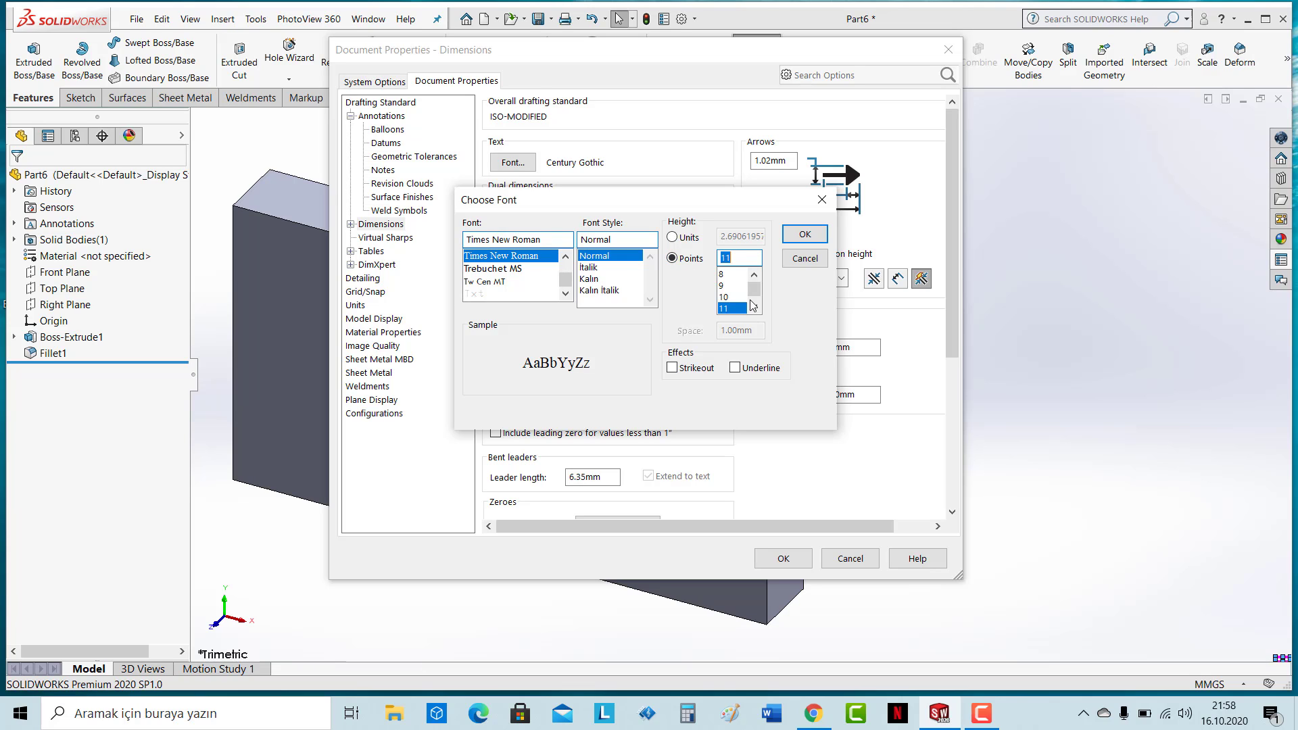
left_click(804, 234)
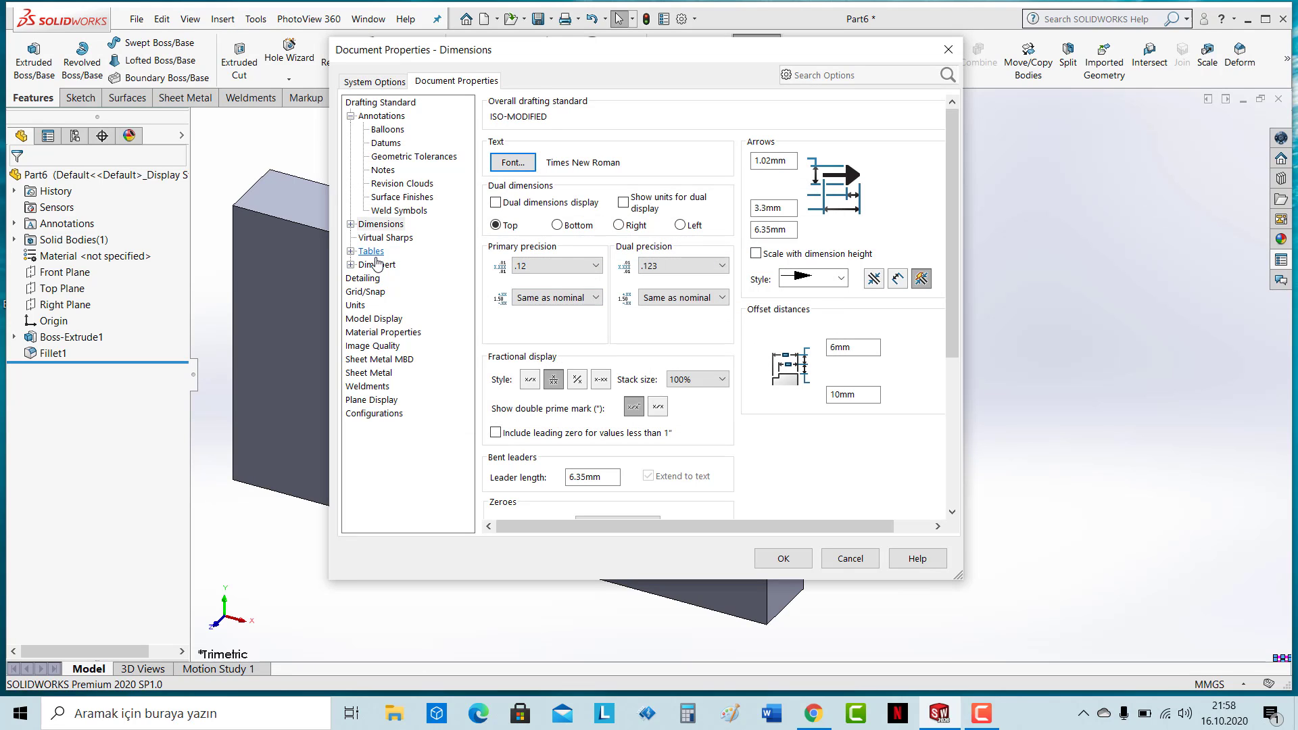
left_click(373, 251)
Step: Enable shaded cosmetic threads under Detailing, then view the MMGS Units page
left_click(371, 265)
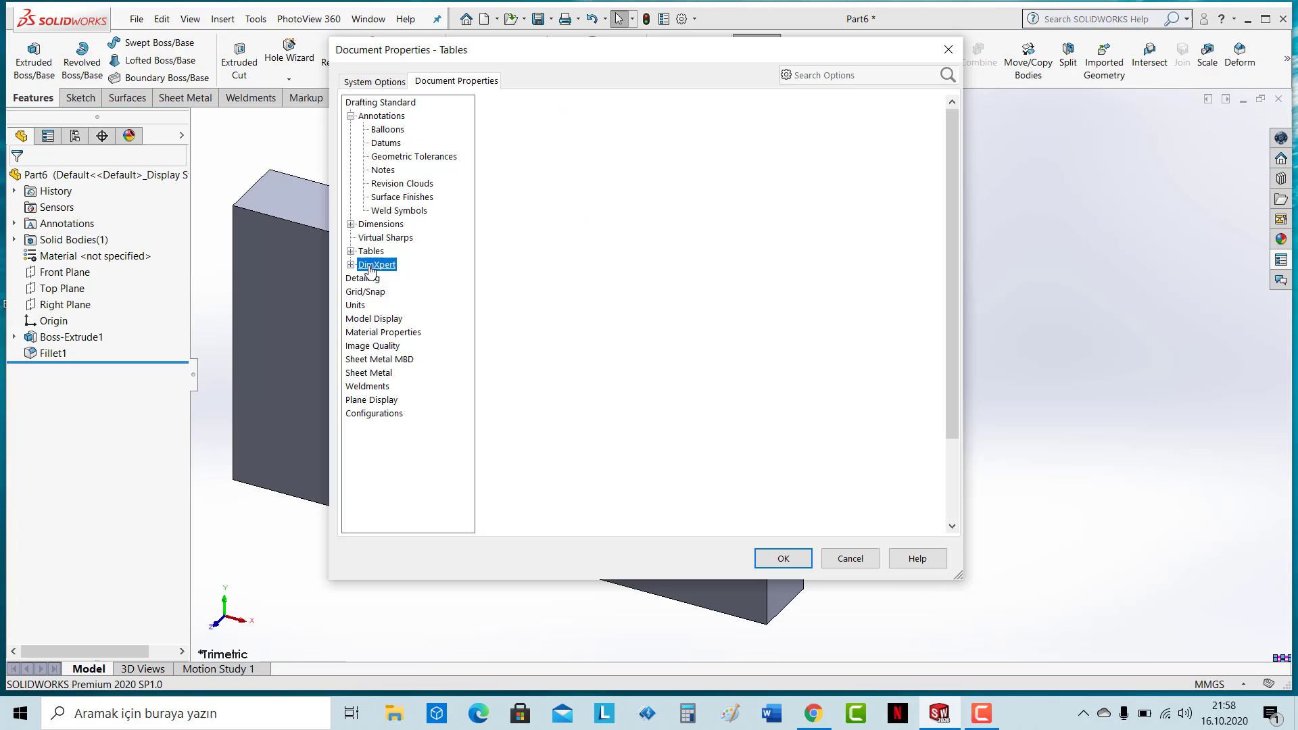
left_click(364, 280)
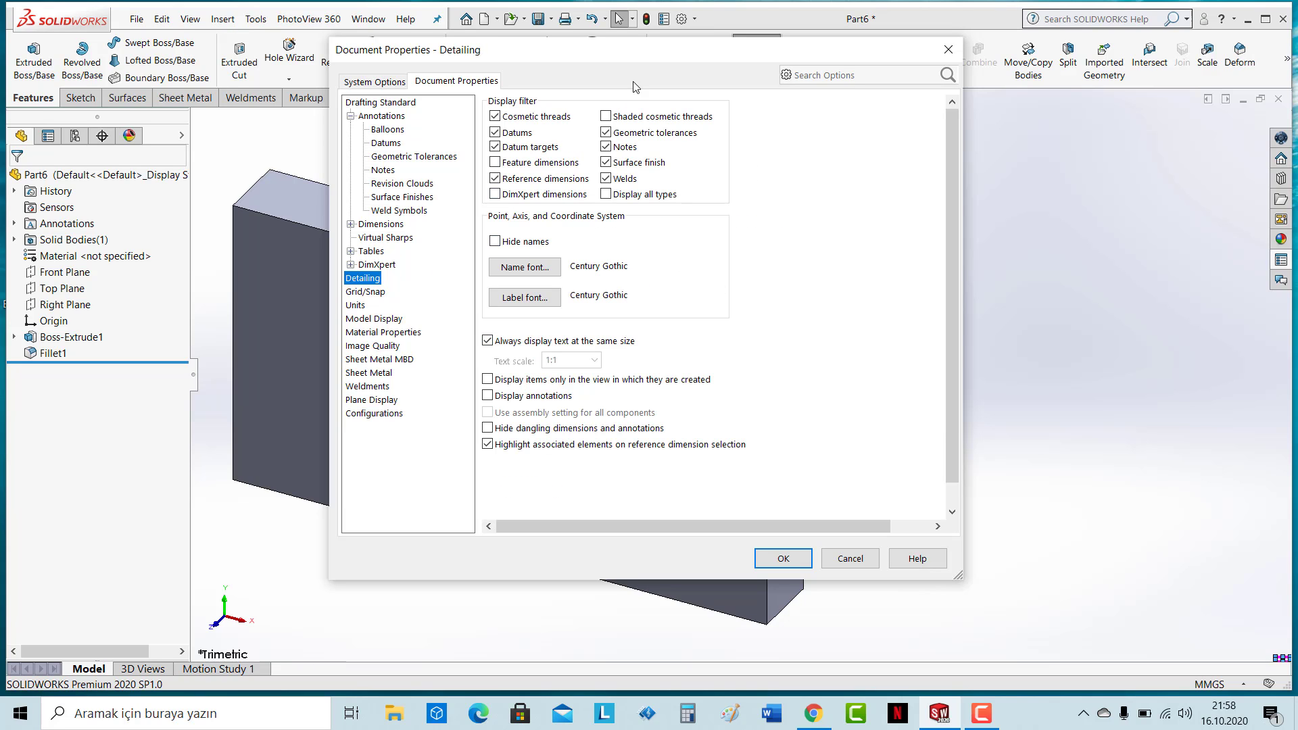
mouse_move(667, 61)
left_mouse_down()
mouse_move(628, 123)
mouse_move(628, 102)
left_mouse_up()
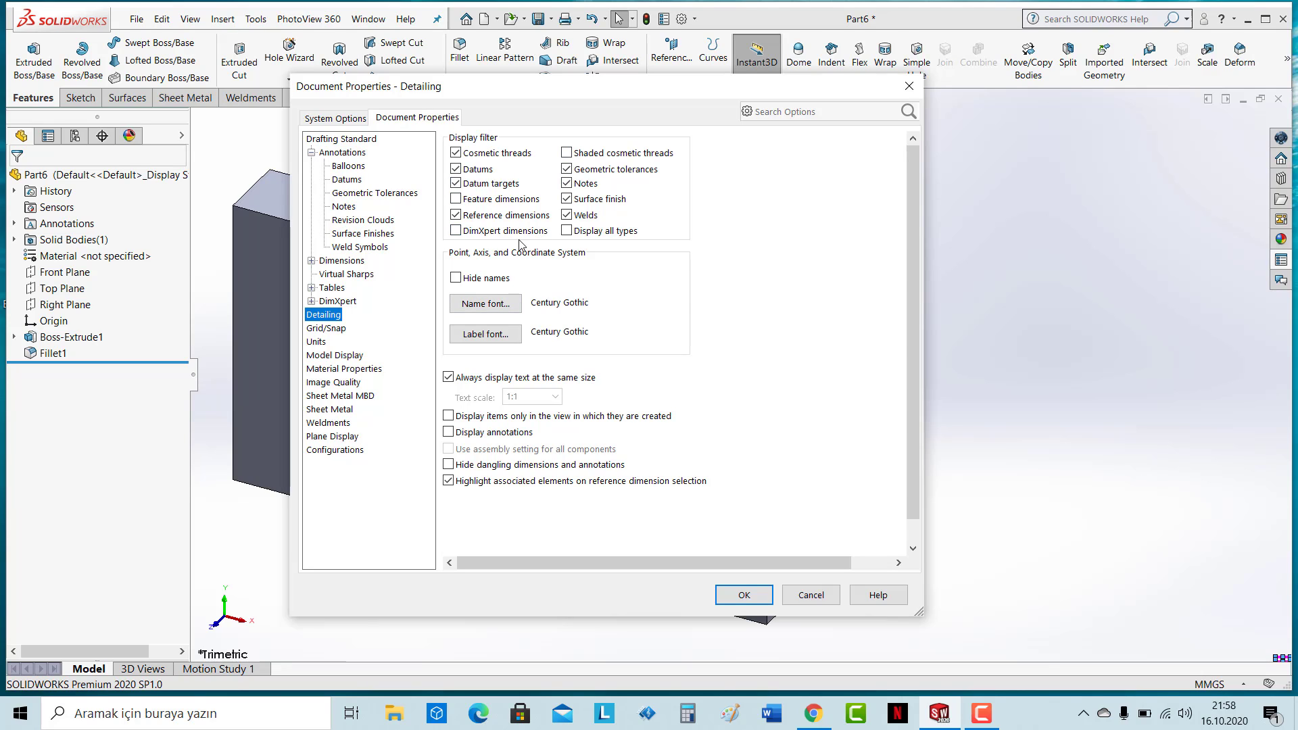
left_click(568, 152)
left_click(316, 343)
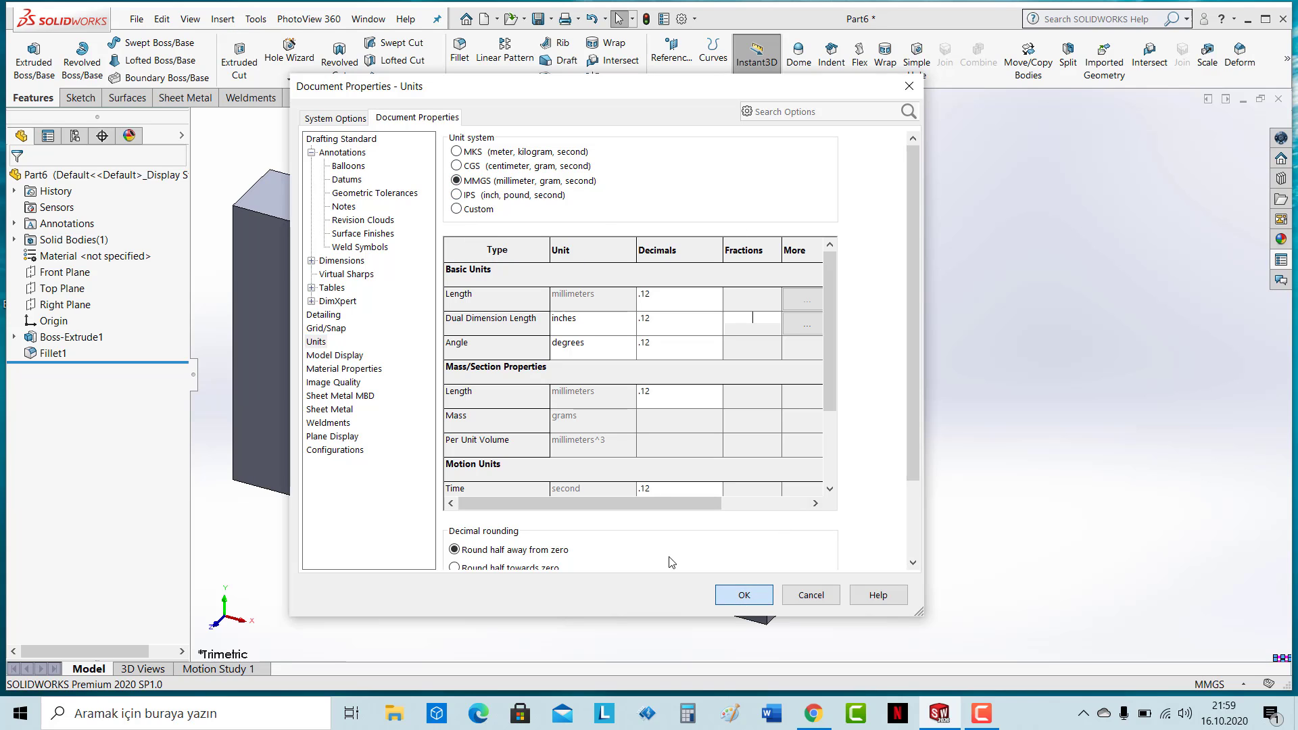
Step: Close Document Properties, confirm MMGS in the status-bar unit list, and zoom out
left_click(743, 597)
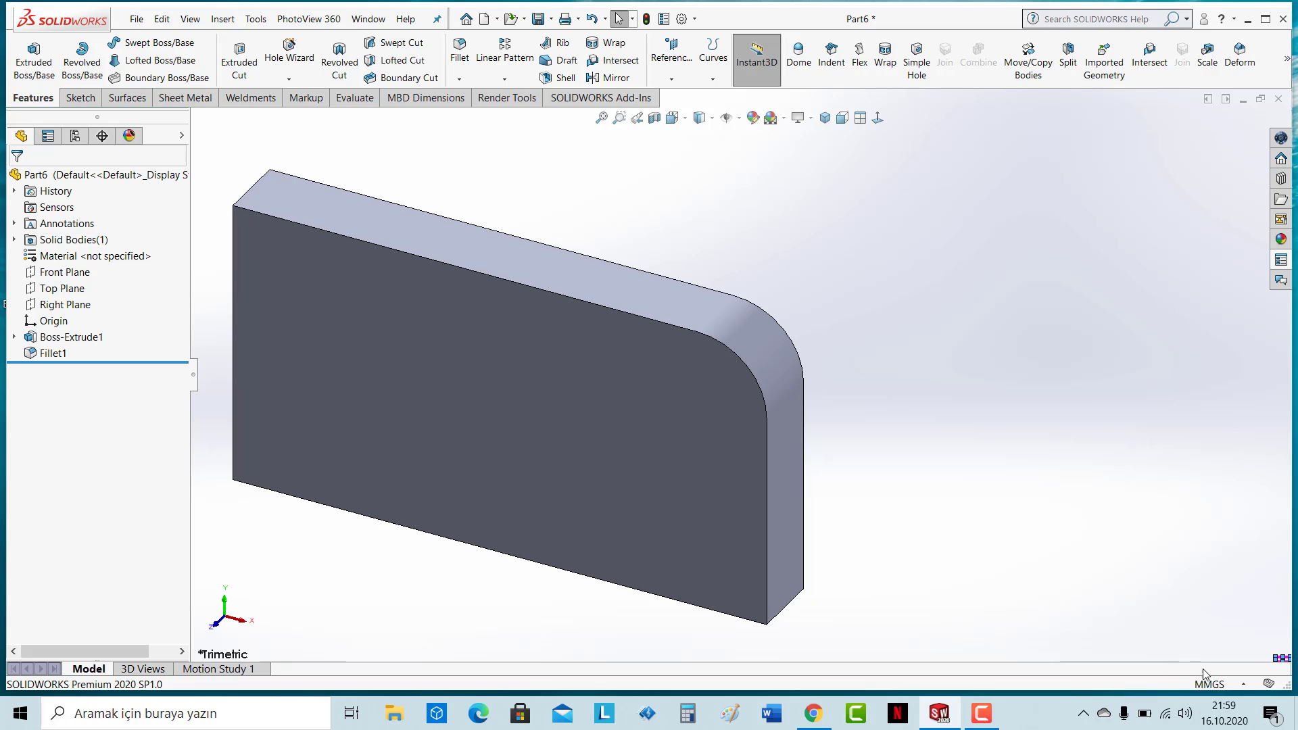
left_click(1229, 685)
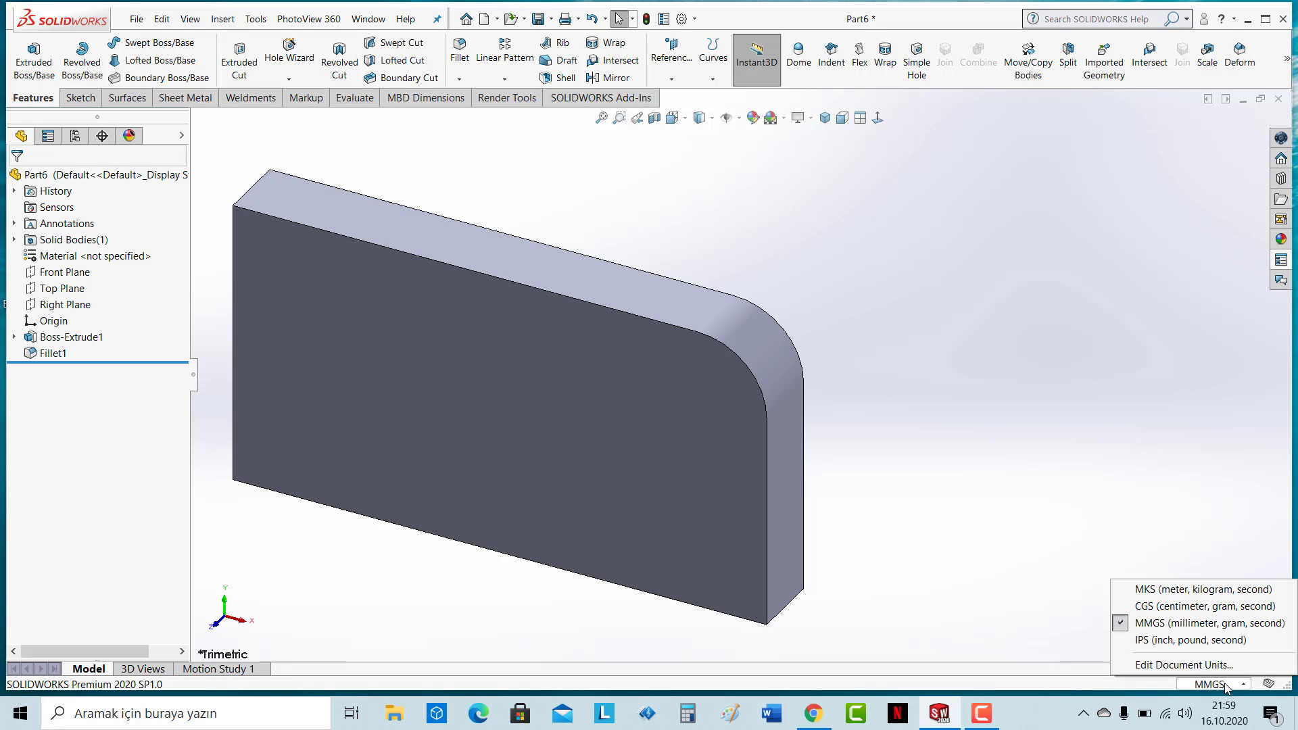
left_click(984, 429)
key("z")
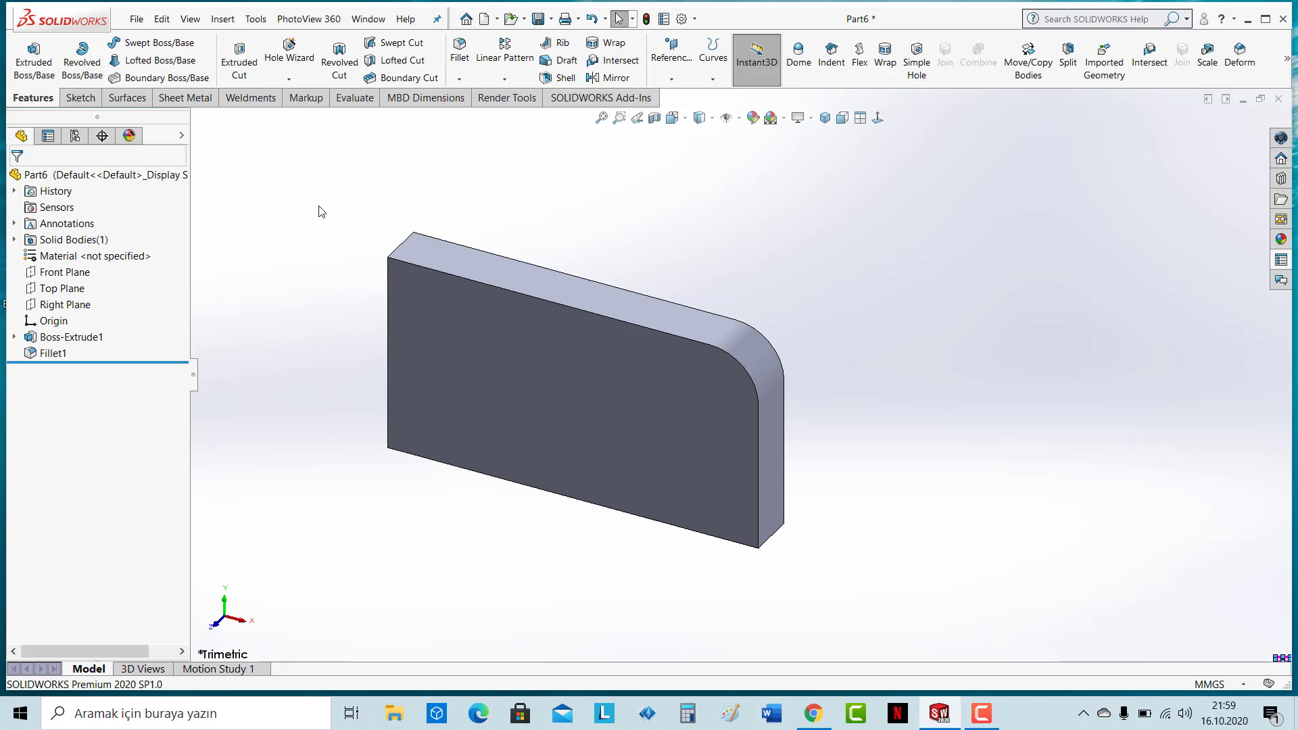
scroll(375, 405, "down", 1)
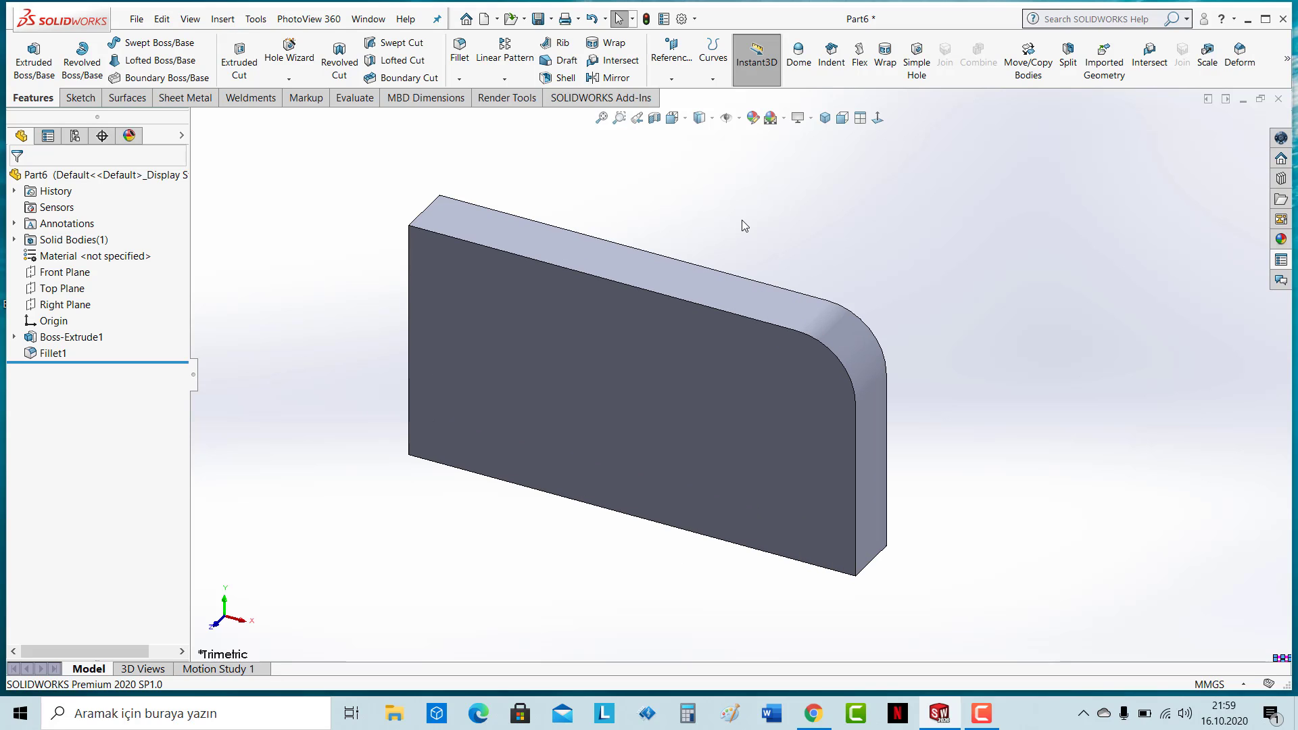
left_click(696, 19)
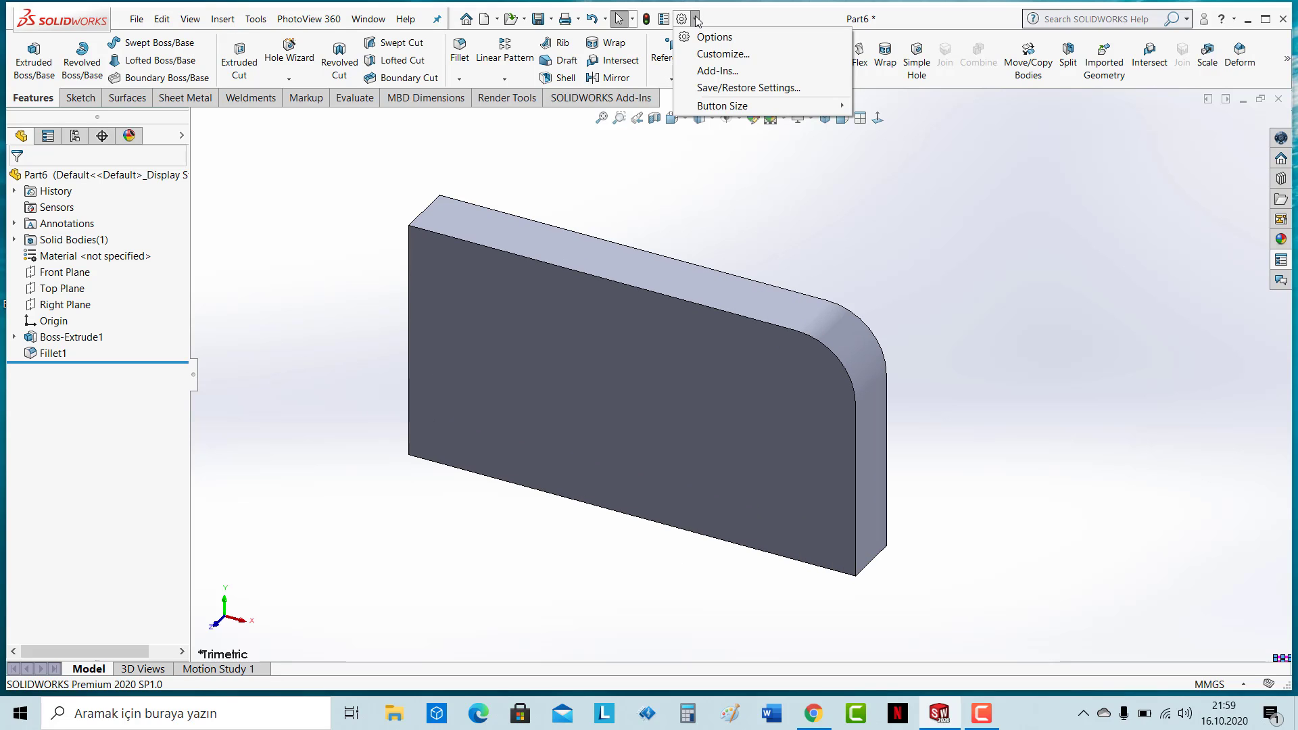
Step: Open Customize on the Keyboard tab and scroll to the File commands
left_click(718, 53)
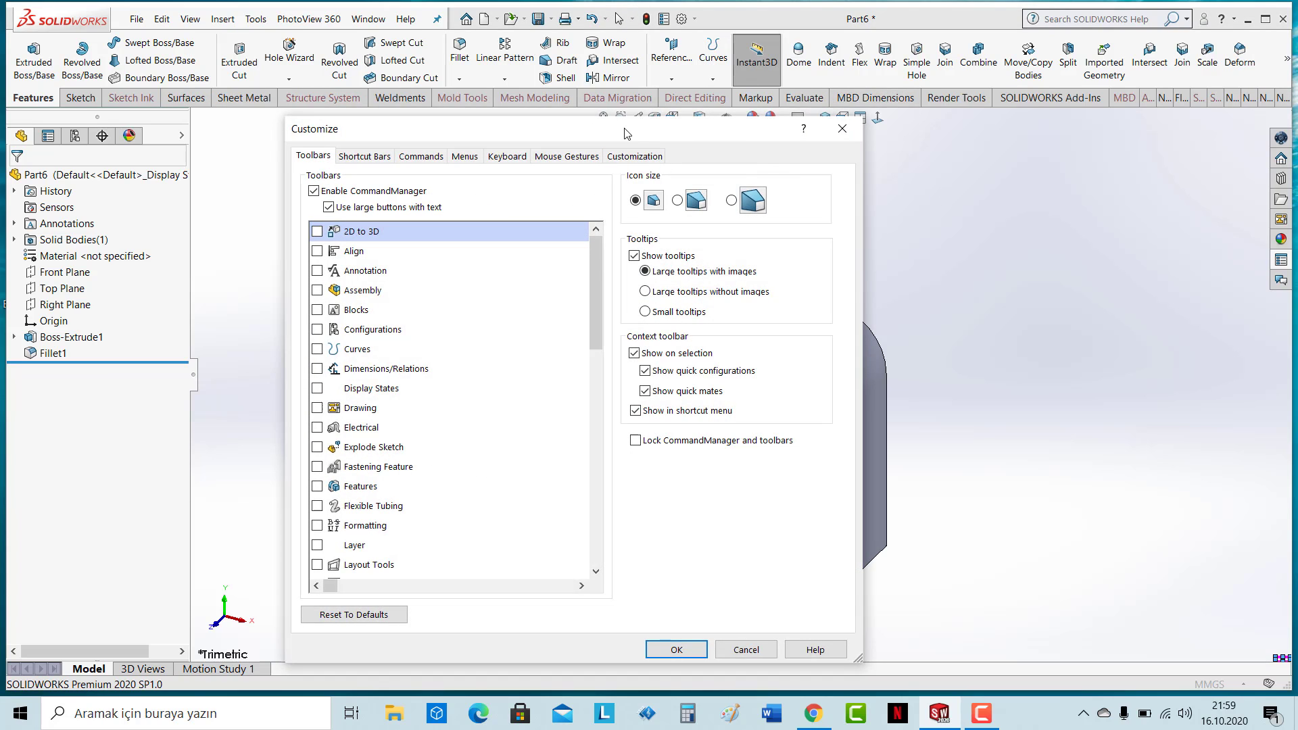
left_click_drag(624, 133, 614, 78)
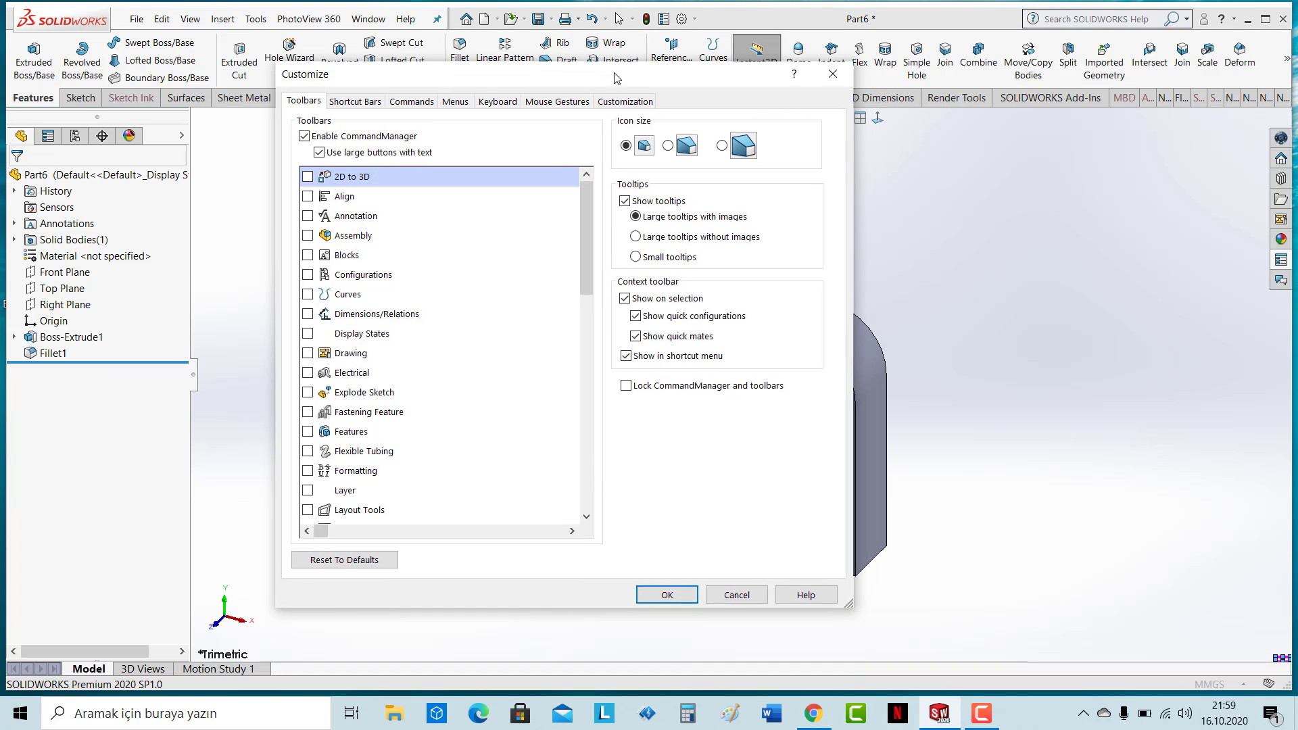
left_click(496, 102)
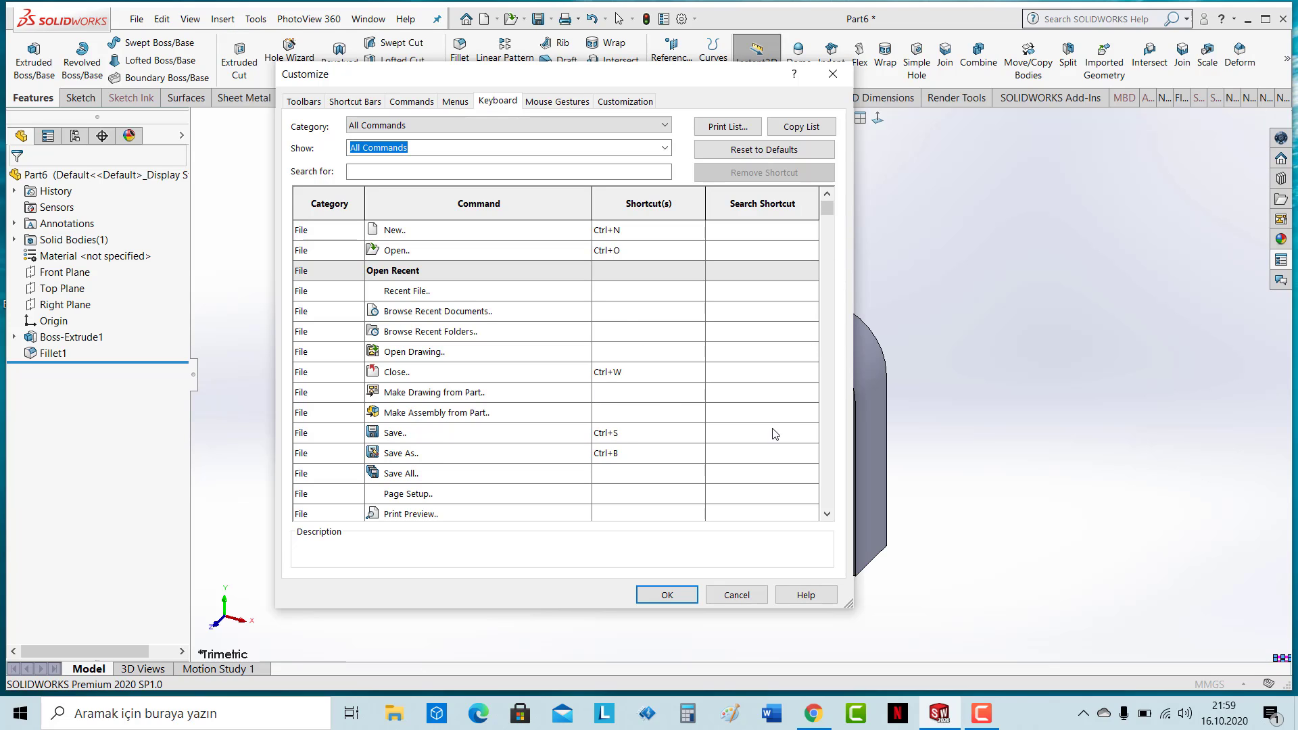
scroll(660, 412, "down", 2)
scroll(659, 411, "down", 2)
scroll(657, 412, "down", 2)
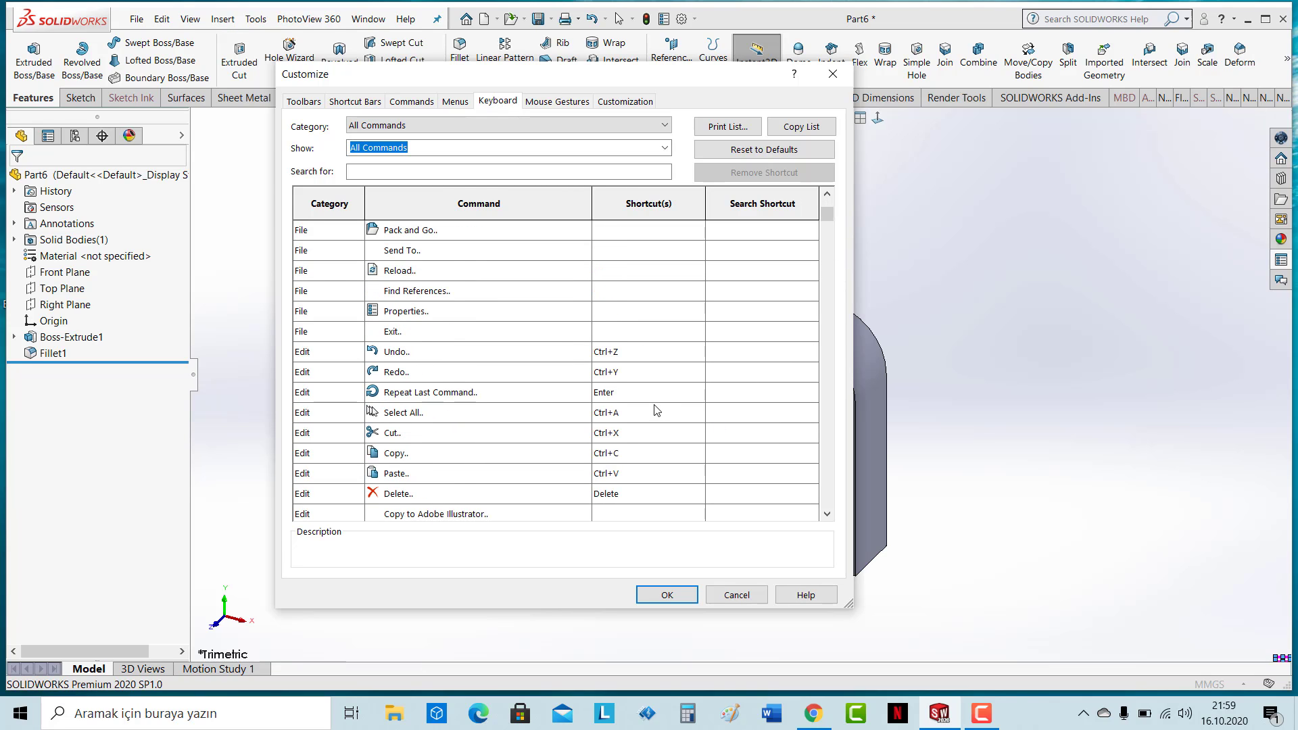
scroll(654, 406, "down", 2)
scroll(655, 406, "down", 1)
scroll(655, 406, "down", 2)
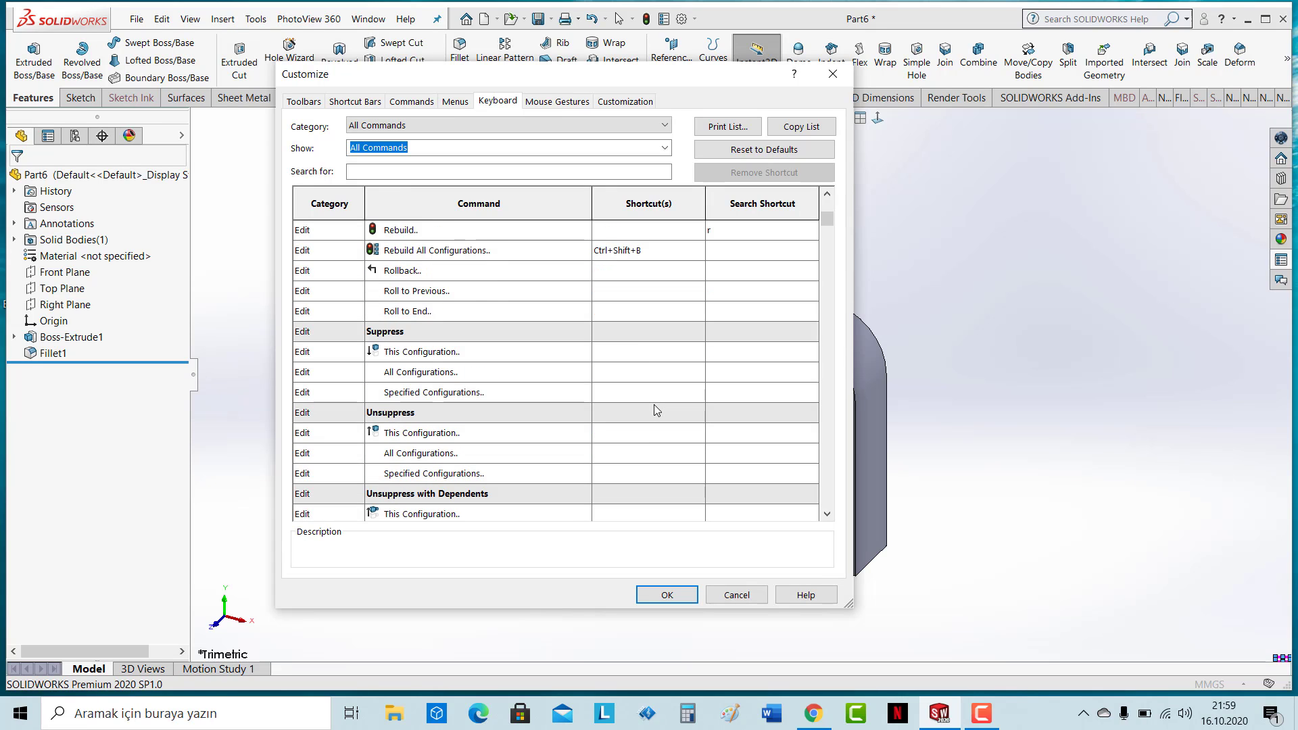
scroll(651, 343, "up", 4)
scroll(652, 341, "up", 5)
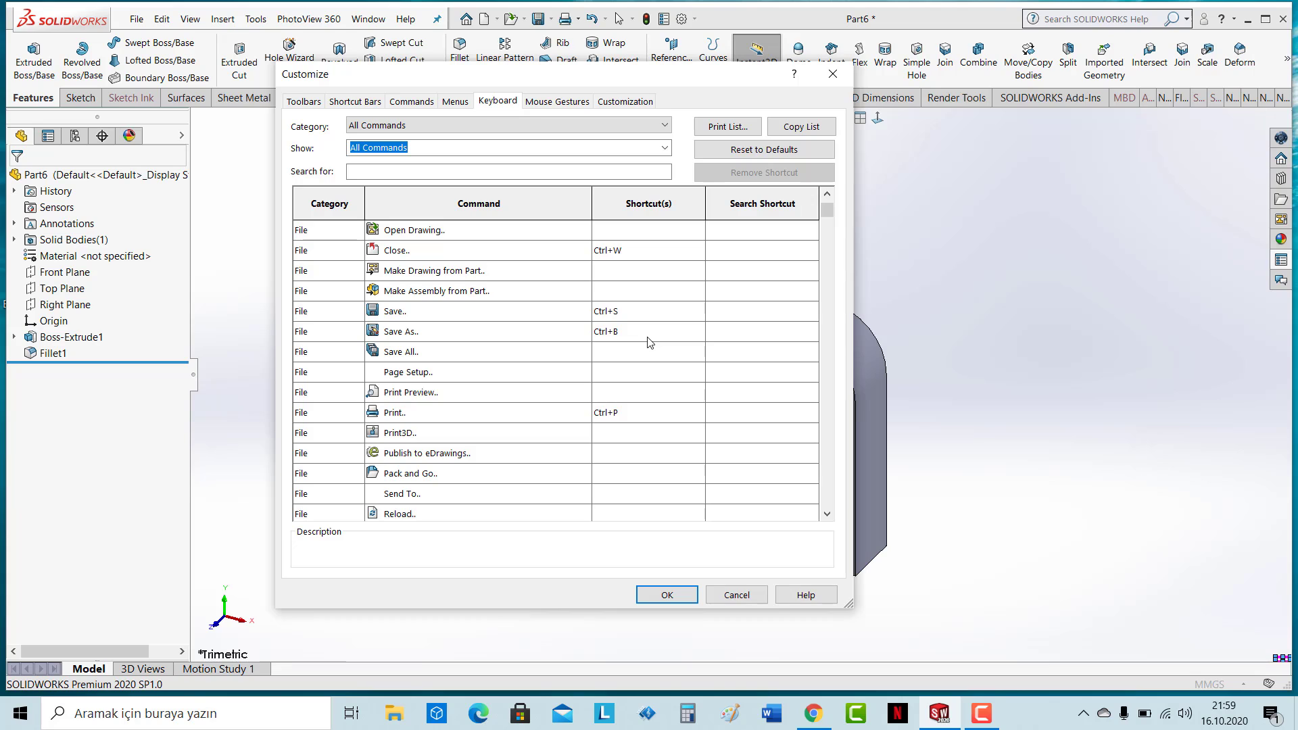
Step: Confirm Save As keeps its Ctrl+B shortcut and close Customize
left_click(635, 333)
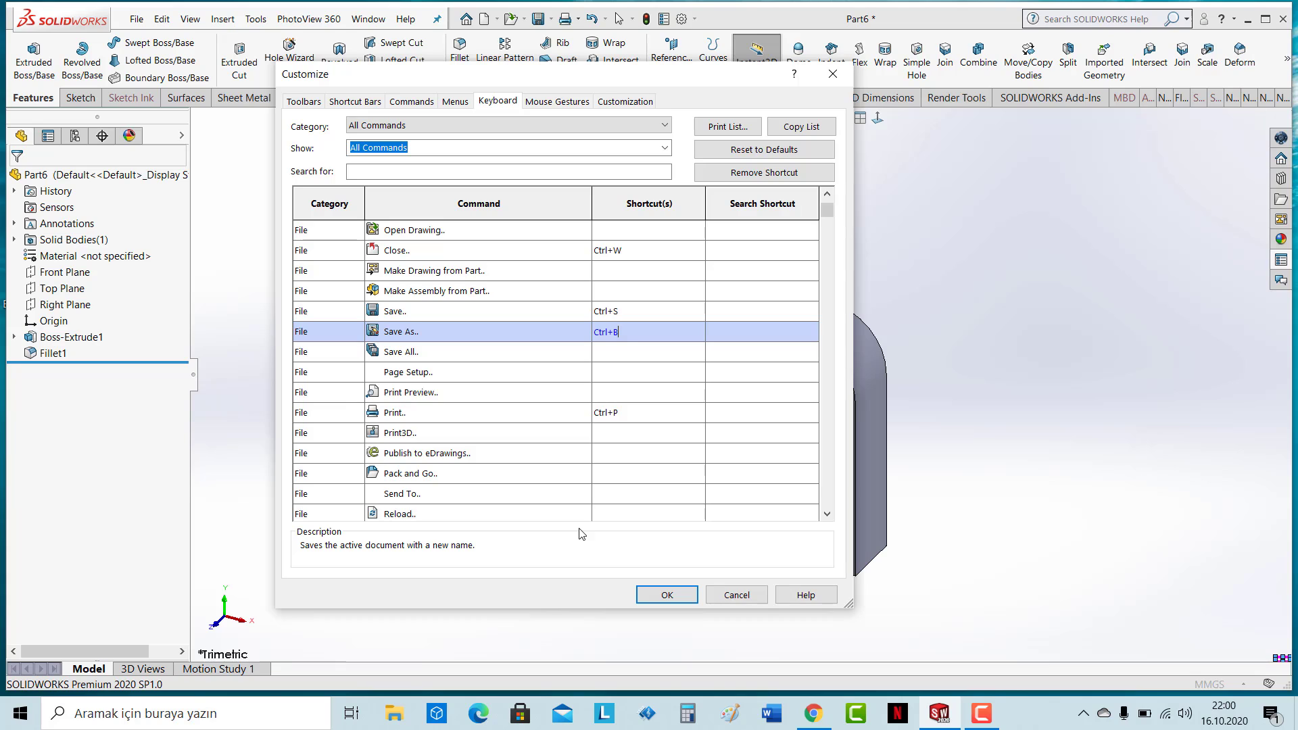
left_click(571, 331)
left_click(568, 331)
left_click(666, 595)
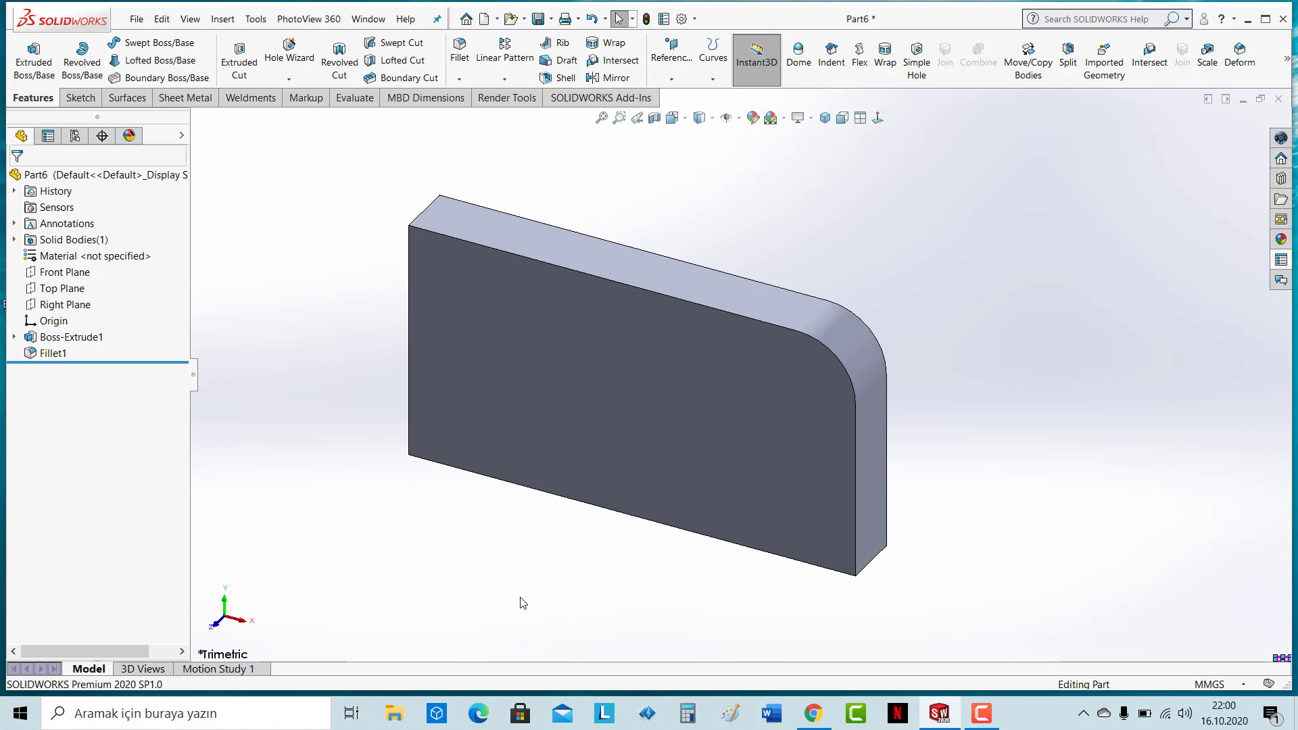
Step: Test the Ctrl+B Save As shortcut, cancel the save, and reopen Customize
key("ctrl+b")
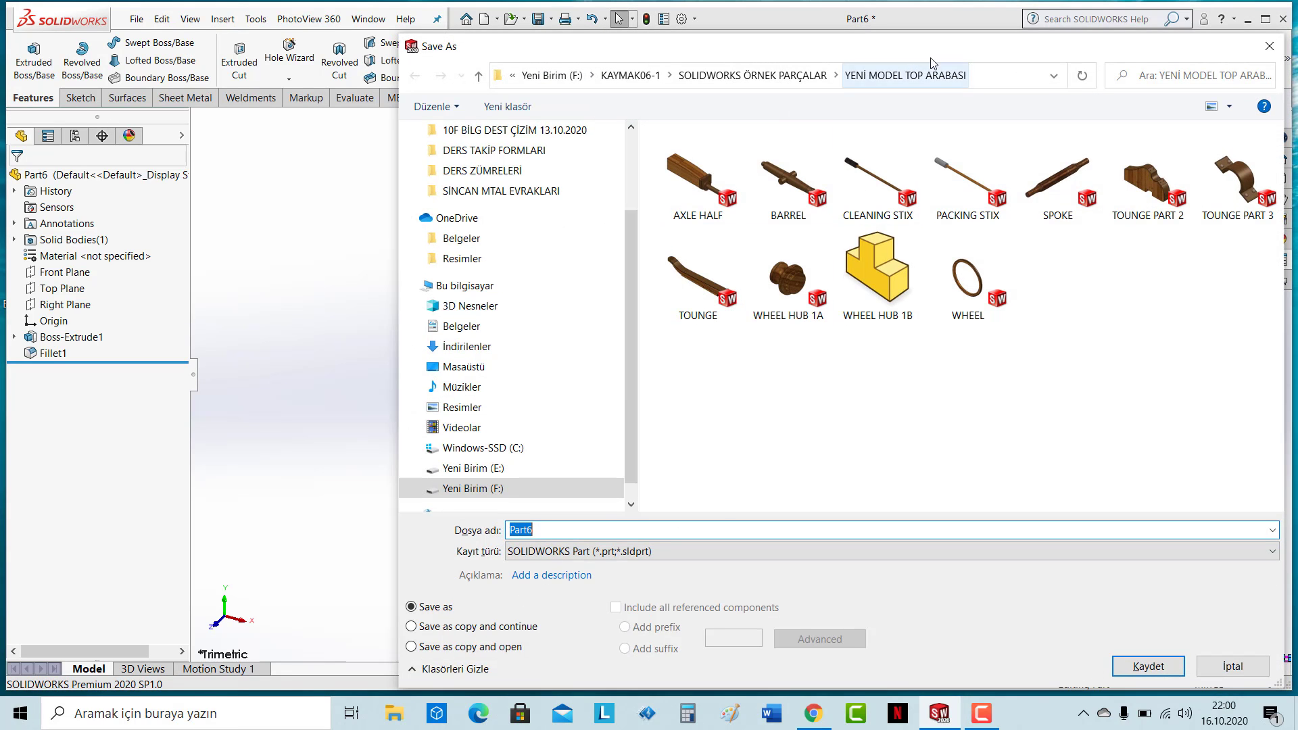
mouse_move(941, 53)
left_mouse_down()
mouse_move(699, 39)
mouse_move(697, 25)
left_mouse_up()
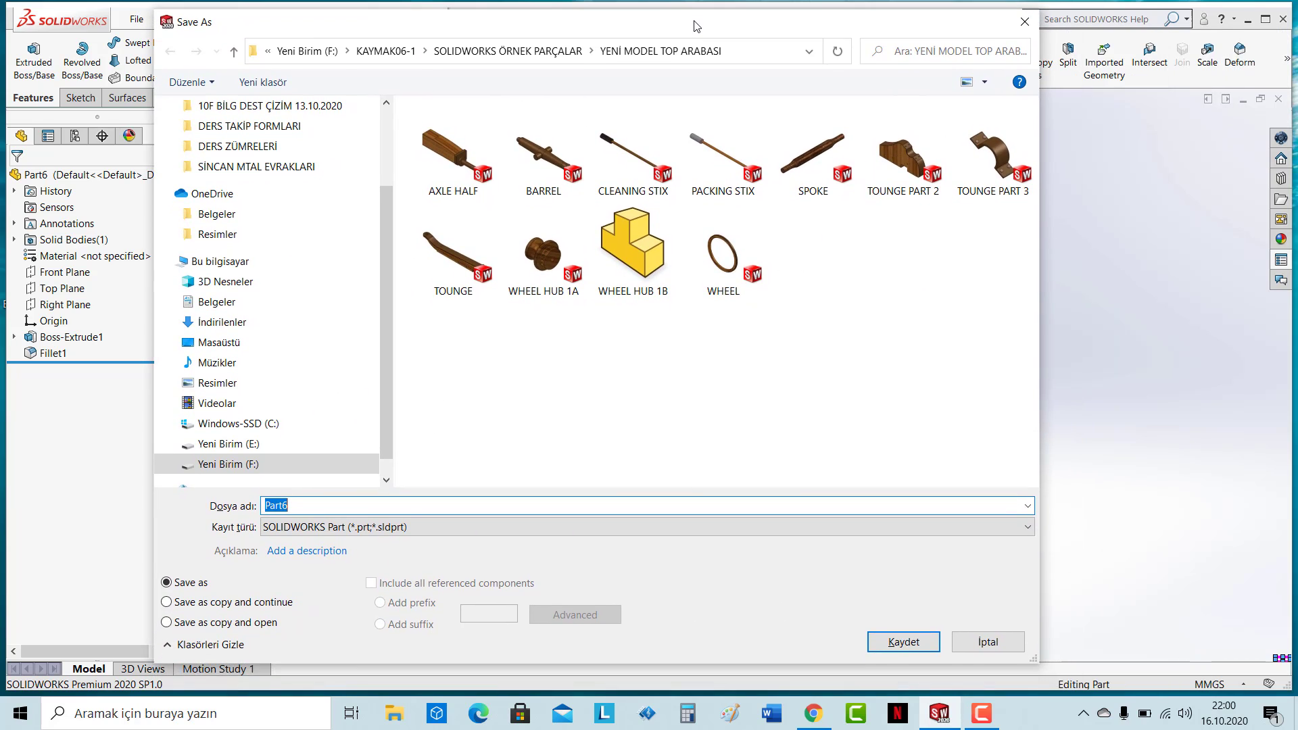
left_click(985, 642)
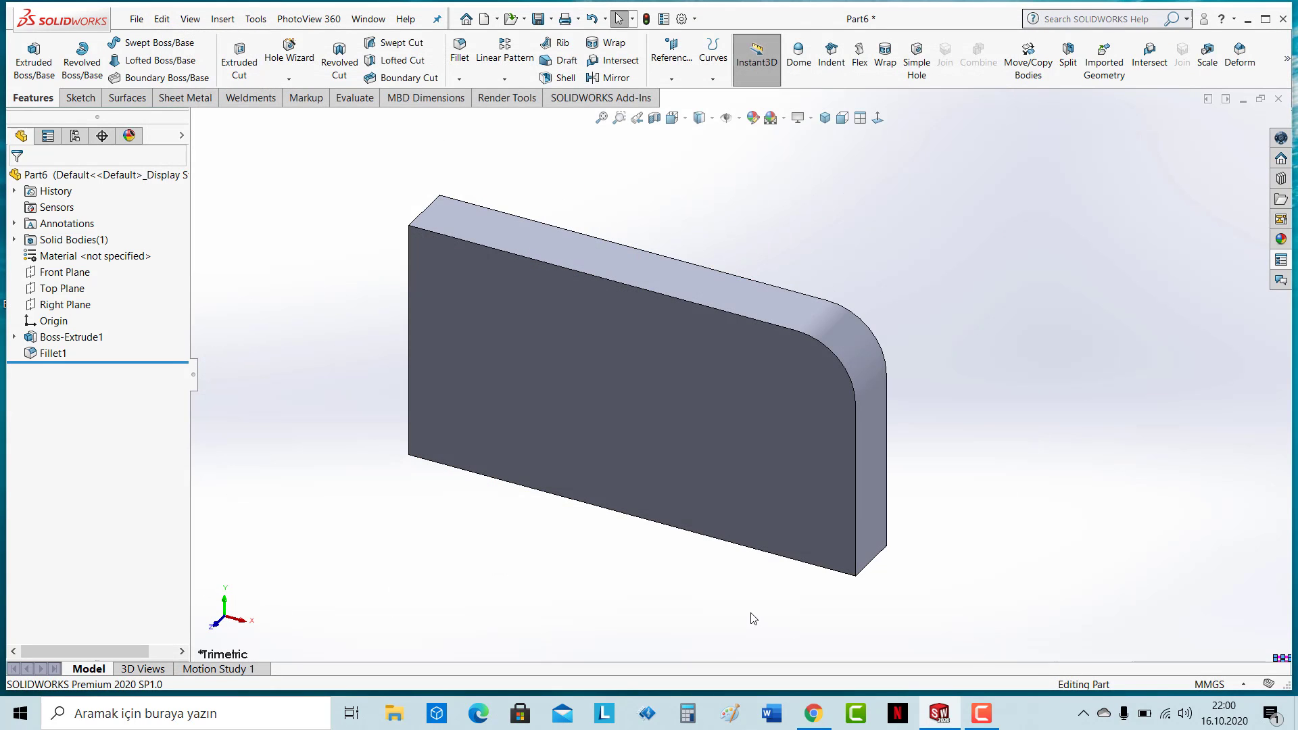
left_click(695, 19)
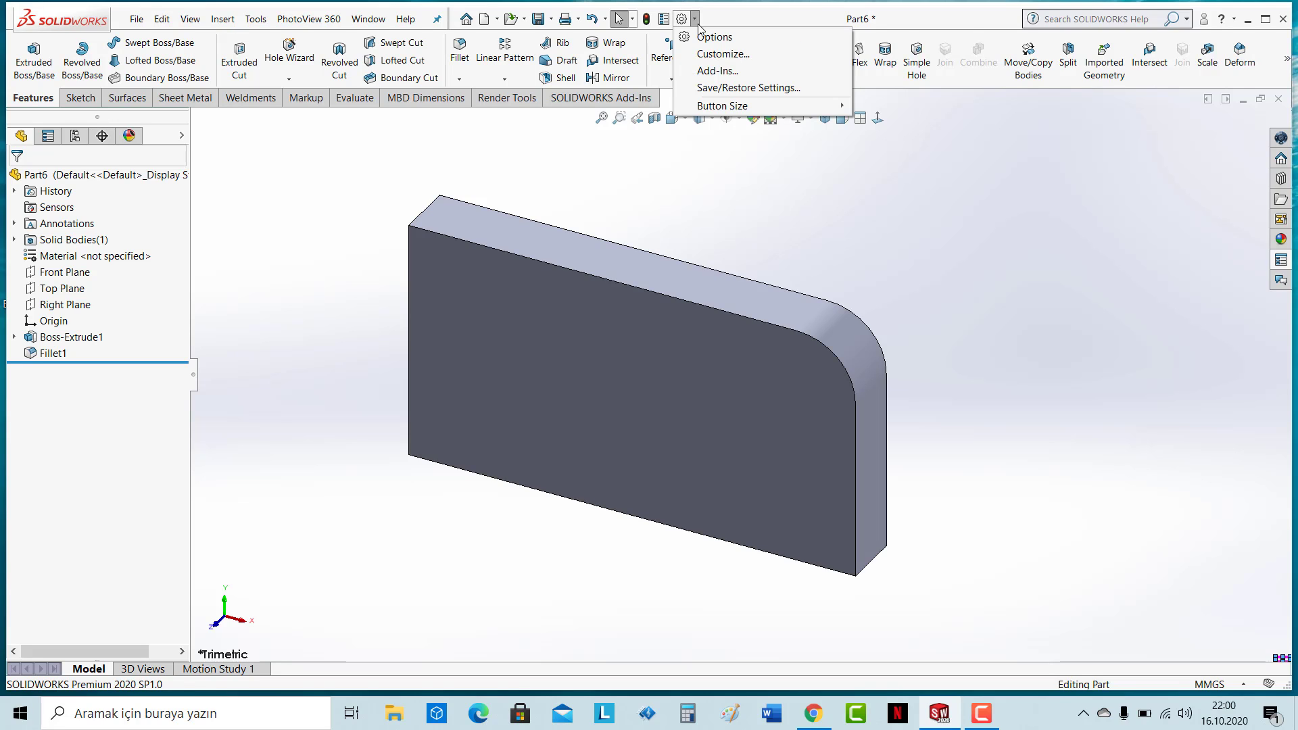
left_click(717, 55)
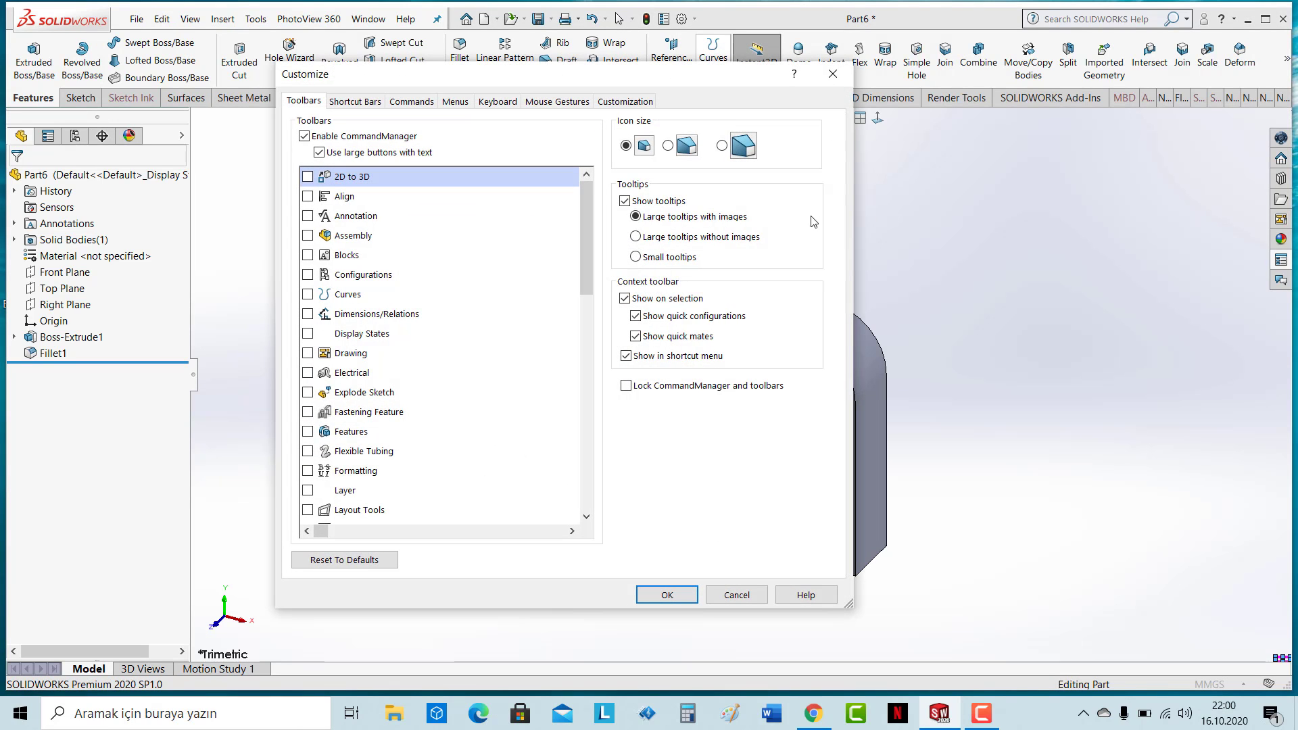
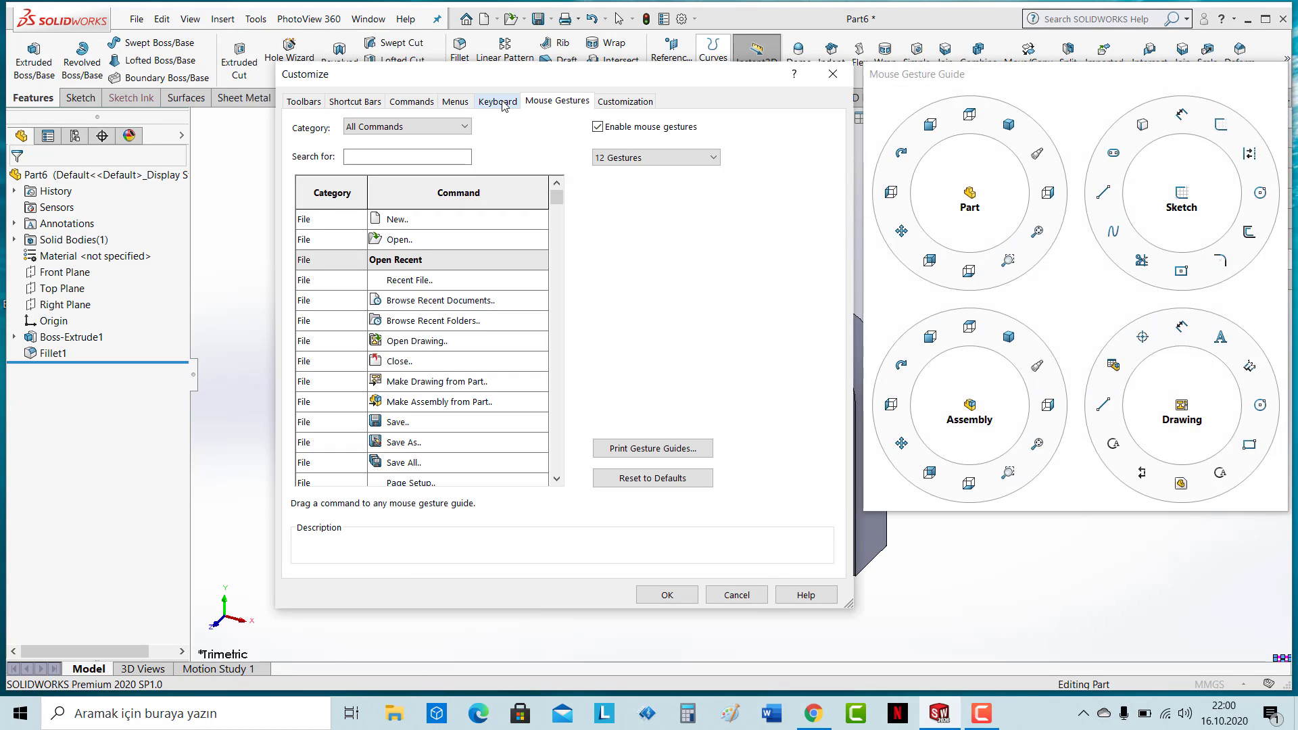
Step: Try 2, 3 and 4 gestures per mouse gesture guide, then settle on 8 gestures
left_click(675, 158)
left_click(659, 177)
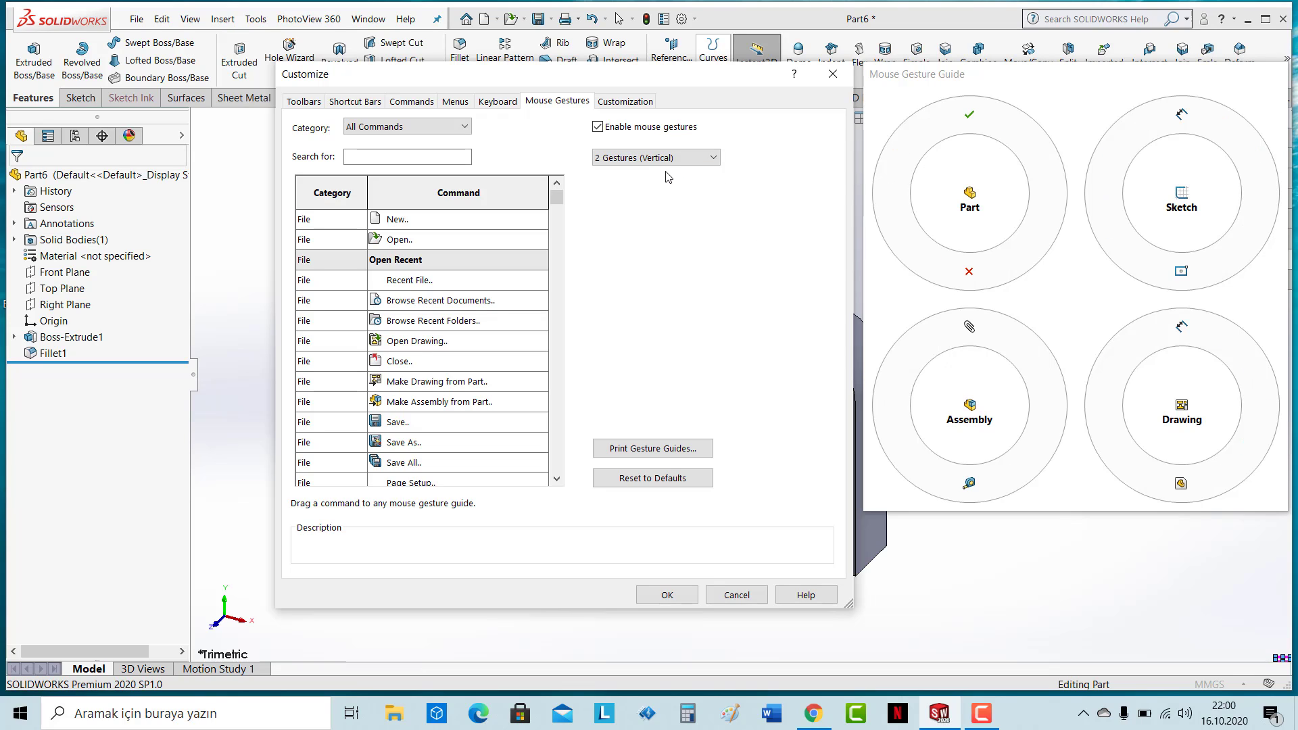
left_click(682, 164)
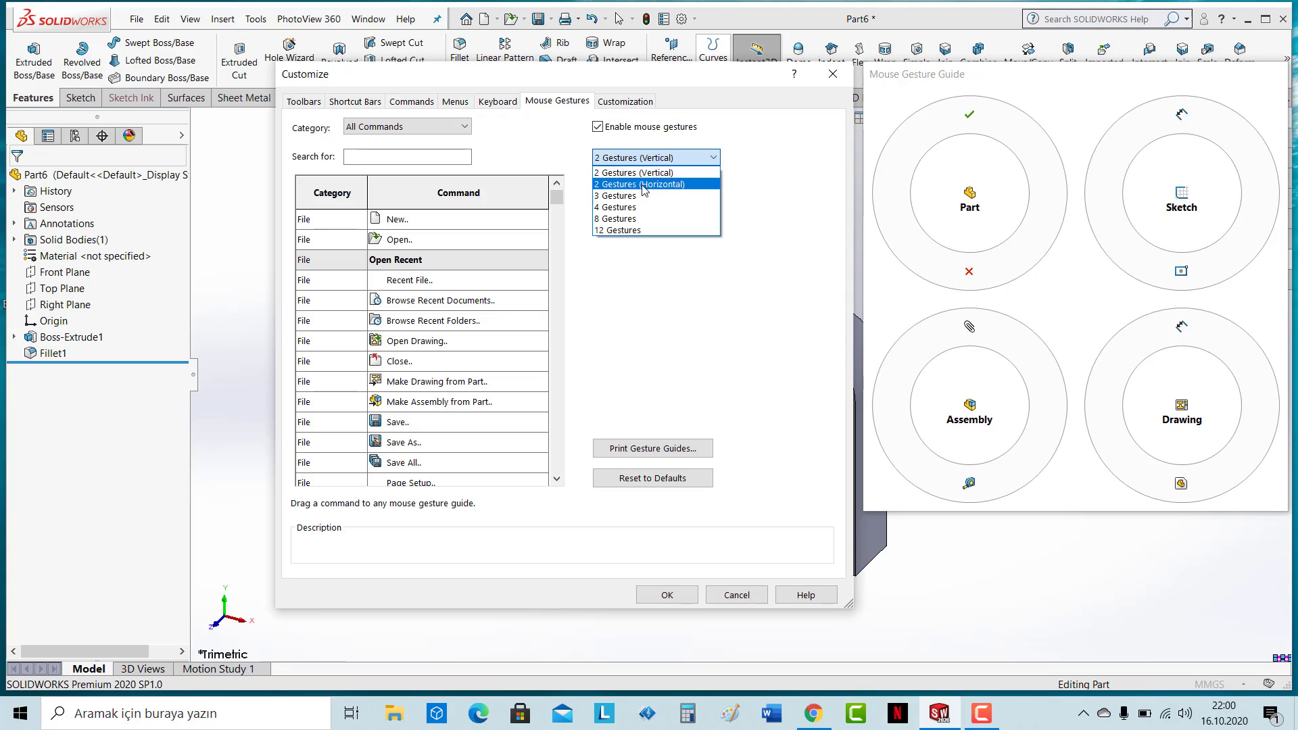
left_click(643, 189)
left_click(667, 160)
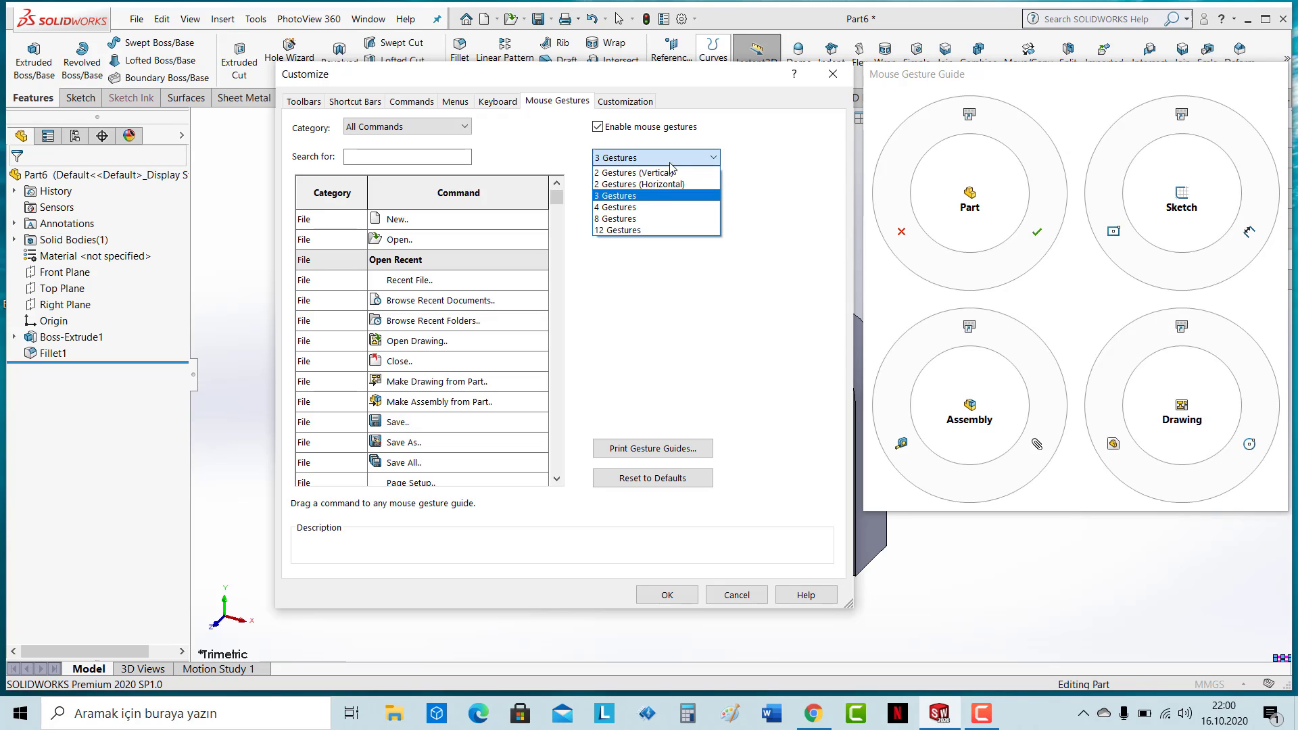
left_click(627, 213)
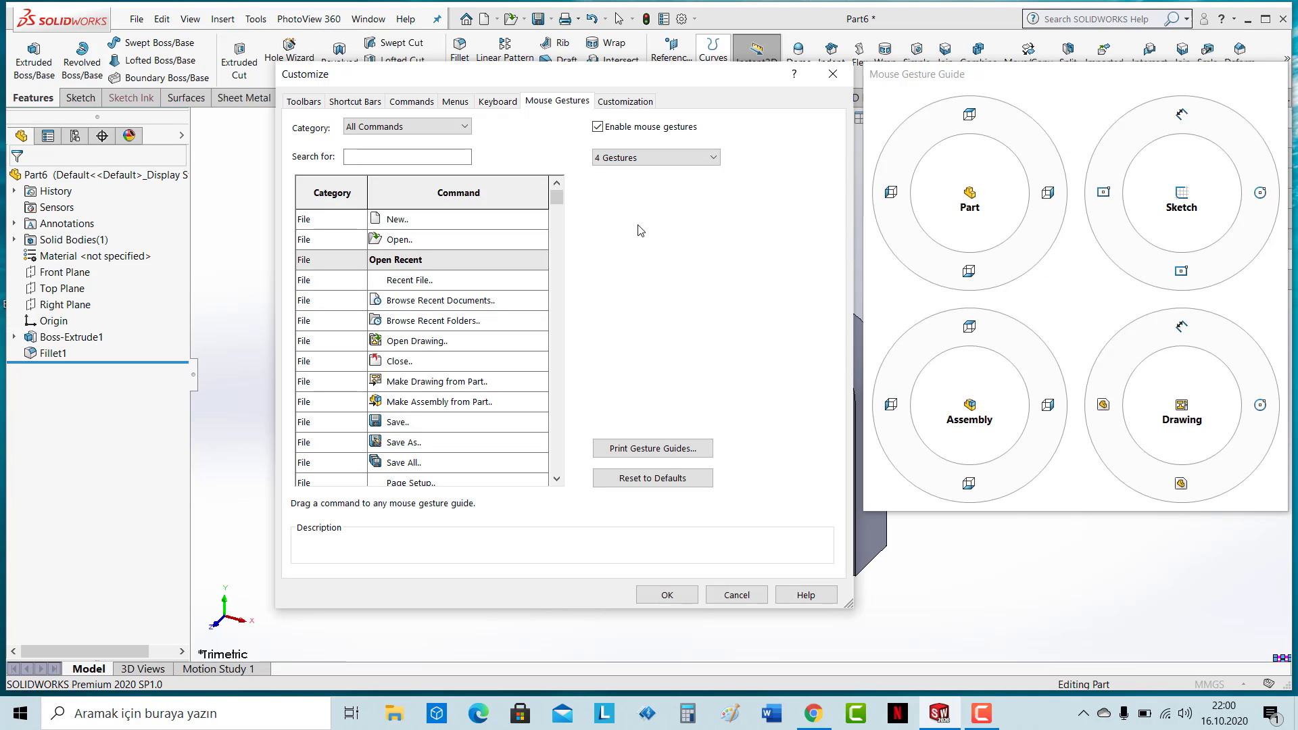
left_click(687, 159)
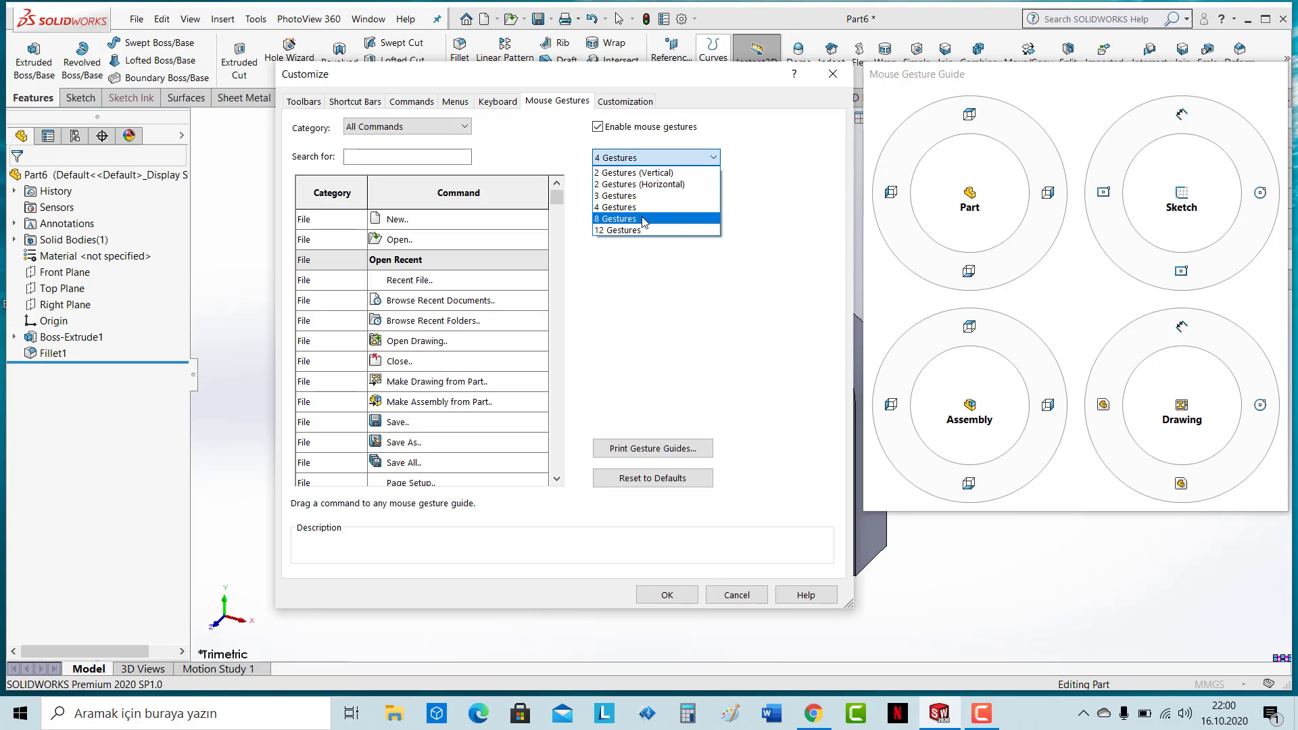
key("Up")
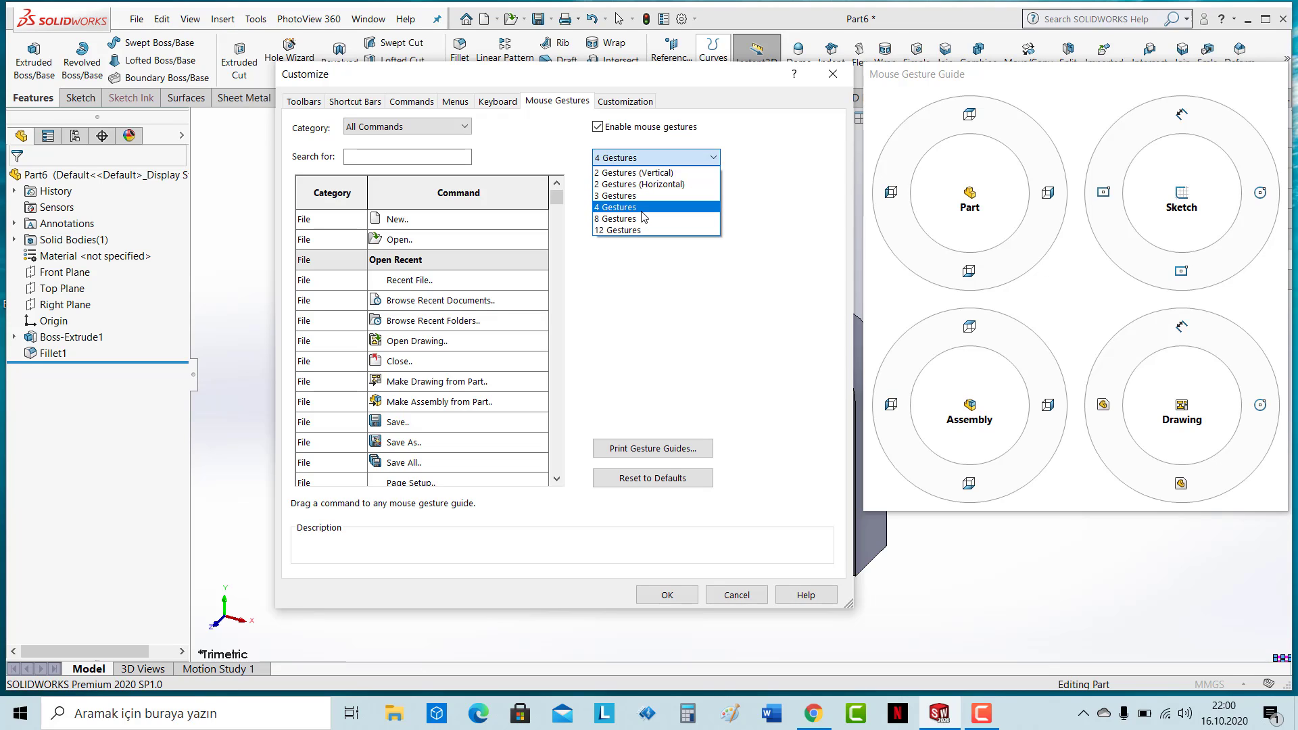
key("Return")
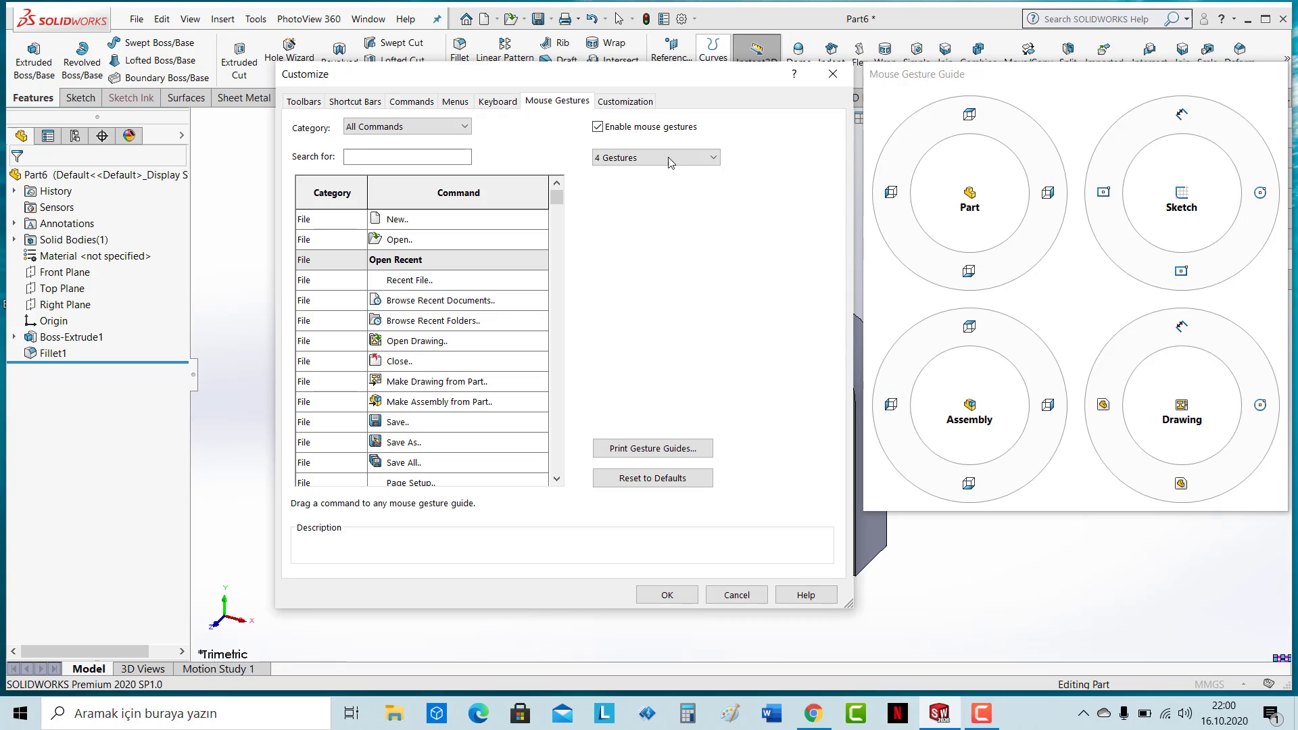
left_click(670, 160)
left_click(632, 218)
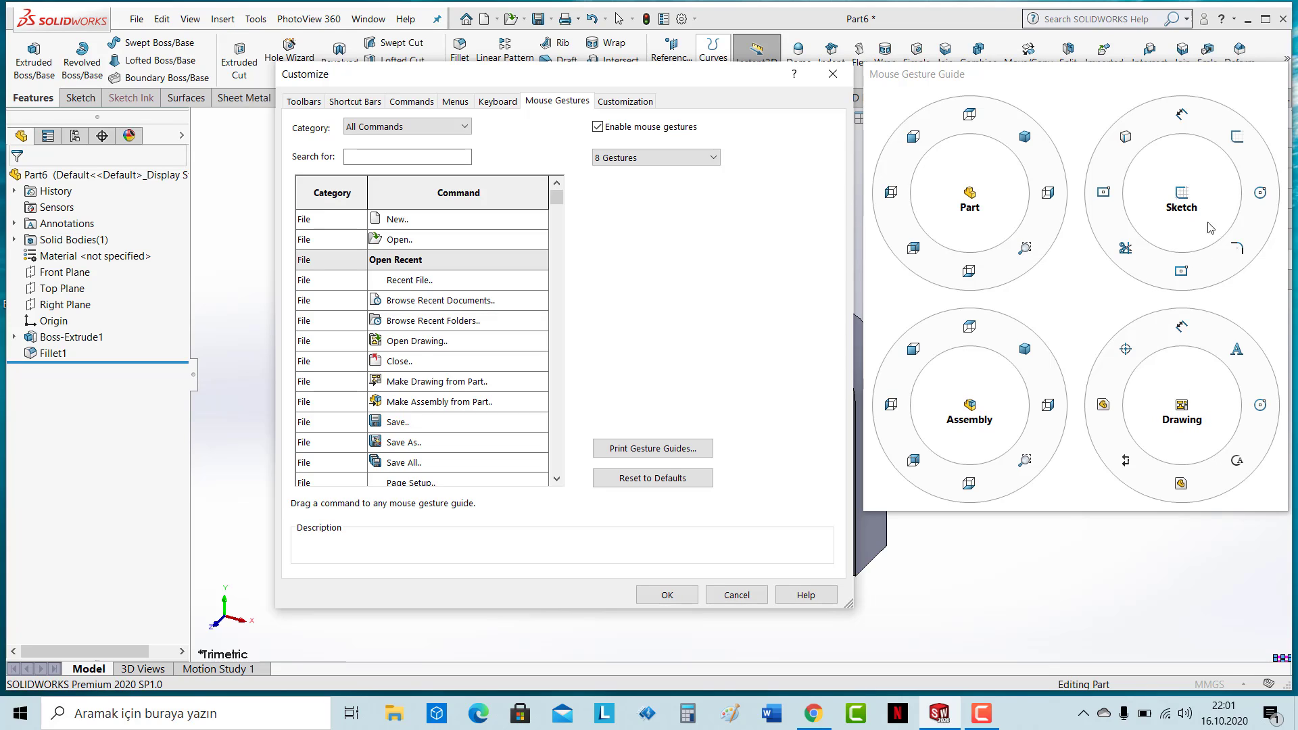
Step: Search commands for 'sket', add Centerpoint Straight Slot to the Sketch gesture guide, and confirm
left_click(372, 155)
type("ske")
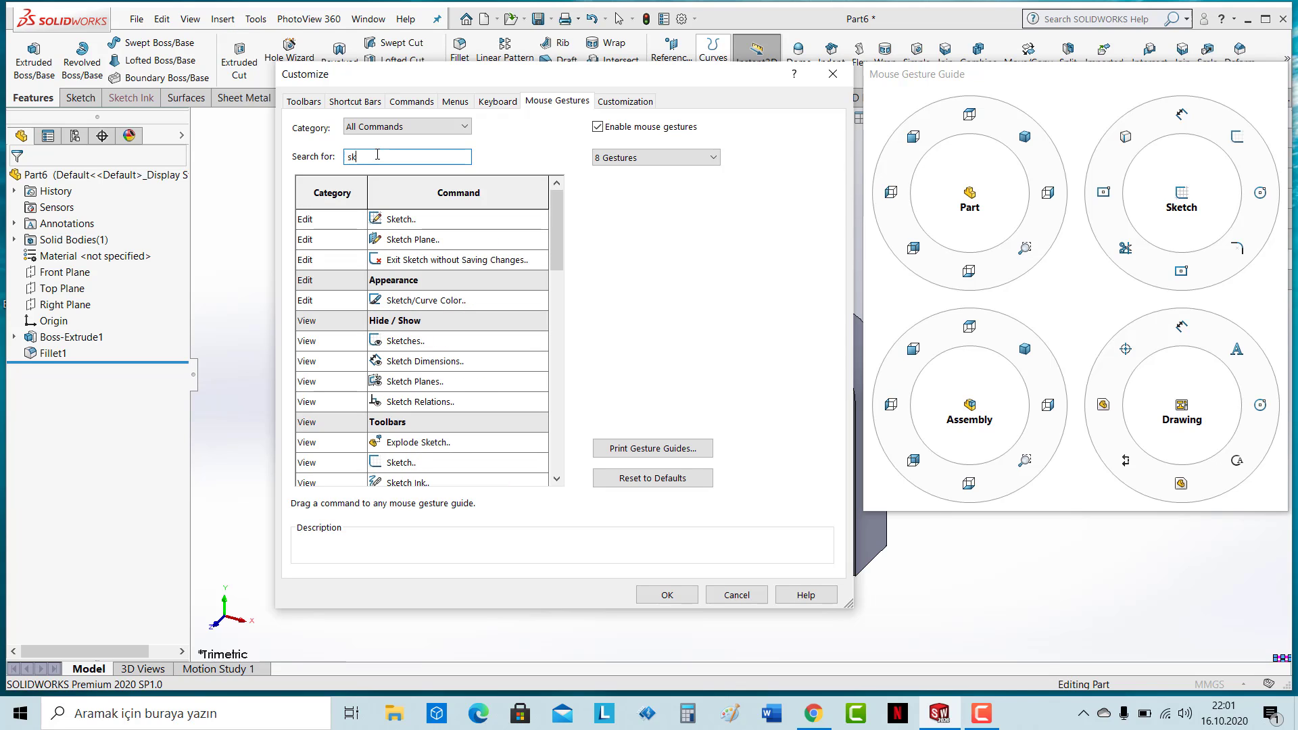
type("tc")
mouse_move(558, 243)
left_mouse_down()
mouse_move(557, 288)
mouse_move(565, 227)
mouse_move(565, 401)
left_mouse_up()
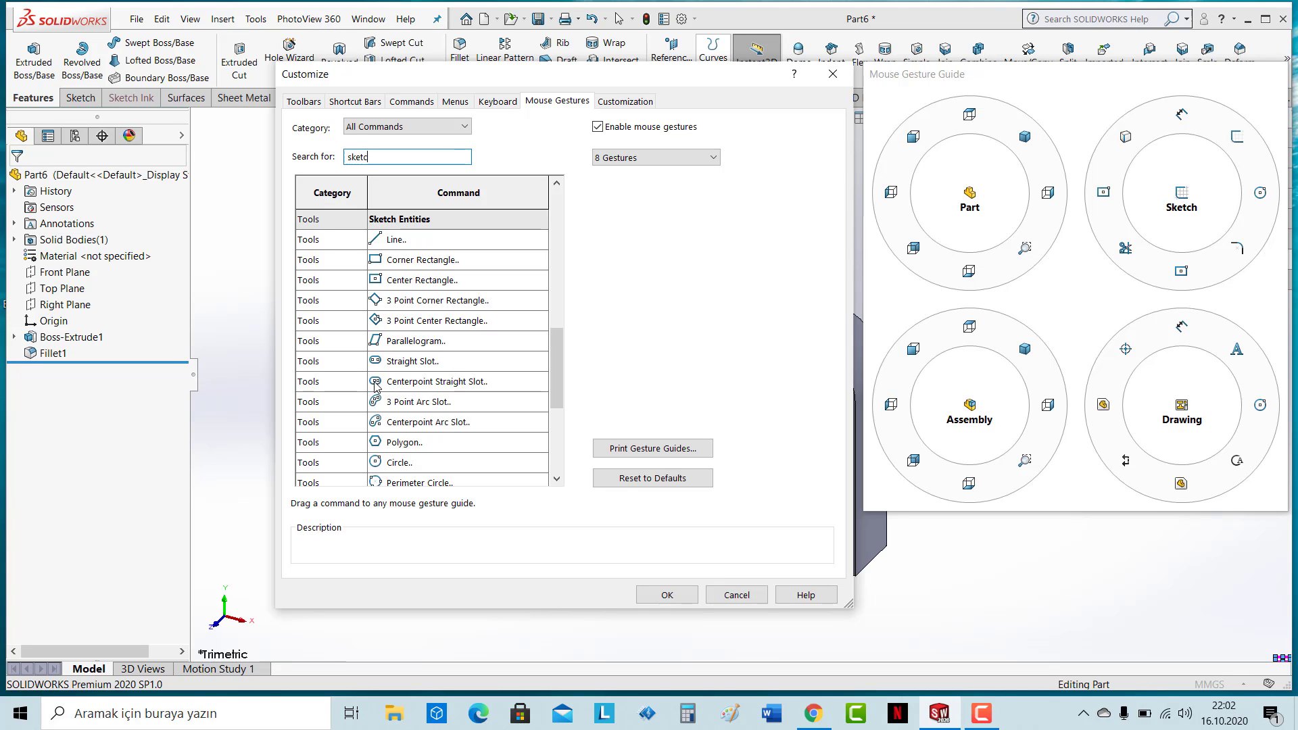
left_click_drag(376, 385, 1127, 147)
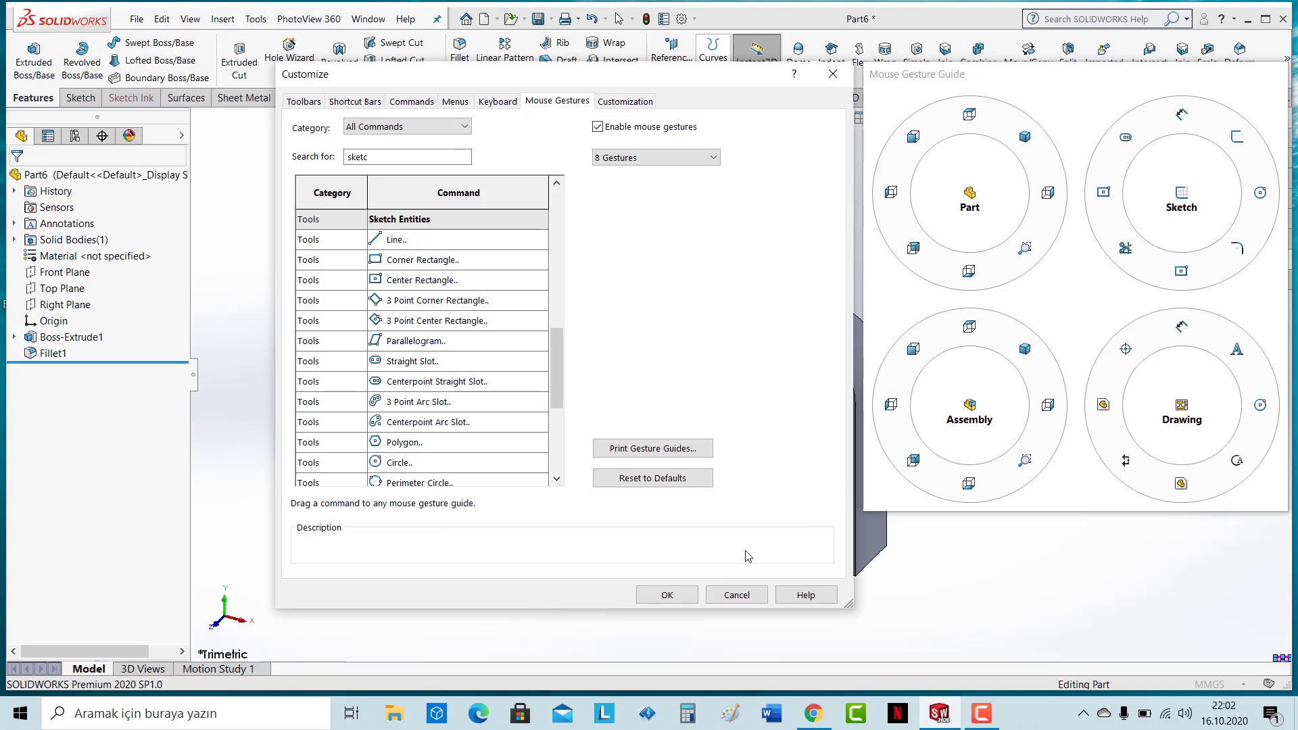
left_click(667, 595)
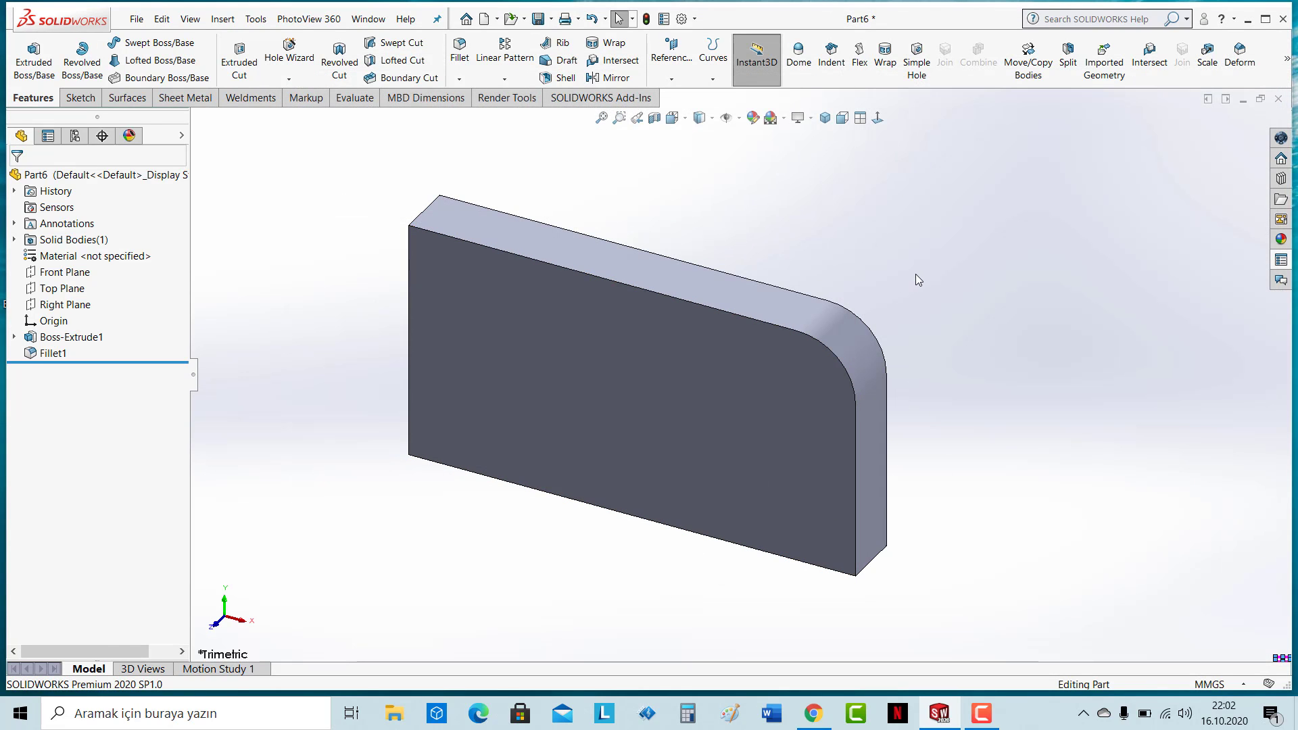
Step: View the Front Plane head-on, return to isometric, and edit Sketch1 from the plate's front face
left_click(64, 271)
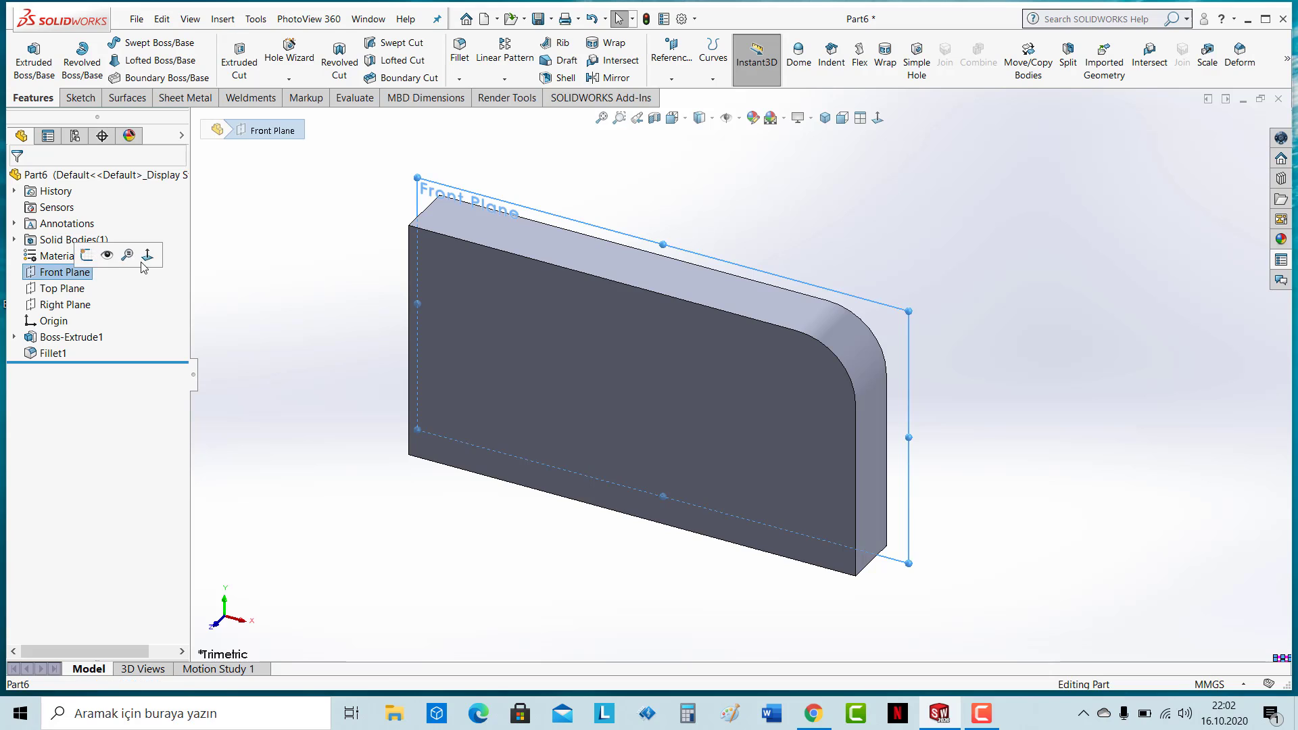
left_click(151, 264)
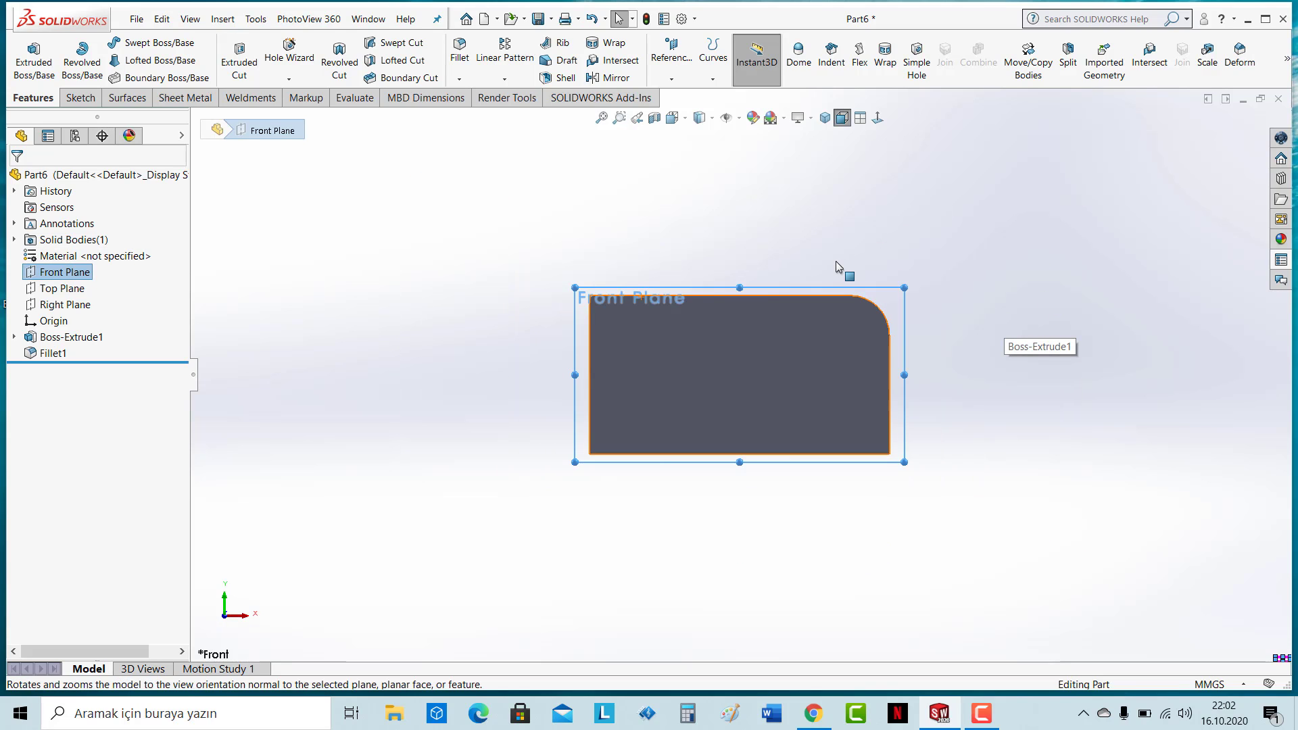
scroll(835, 261, "down", 3)
scroll(919, 238, "up", 1)
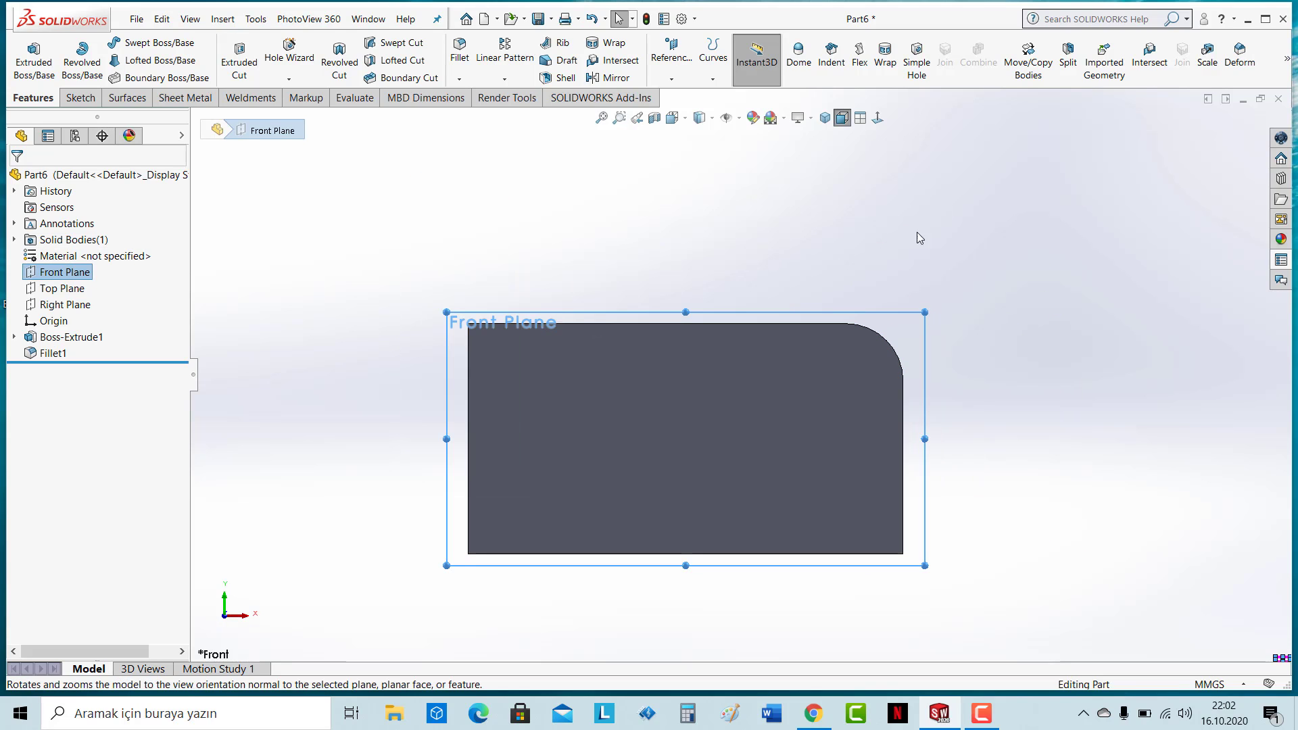
left_click(825, 118)
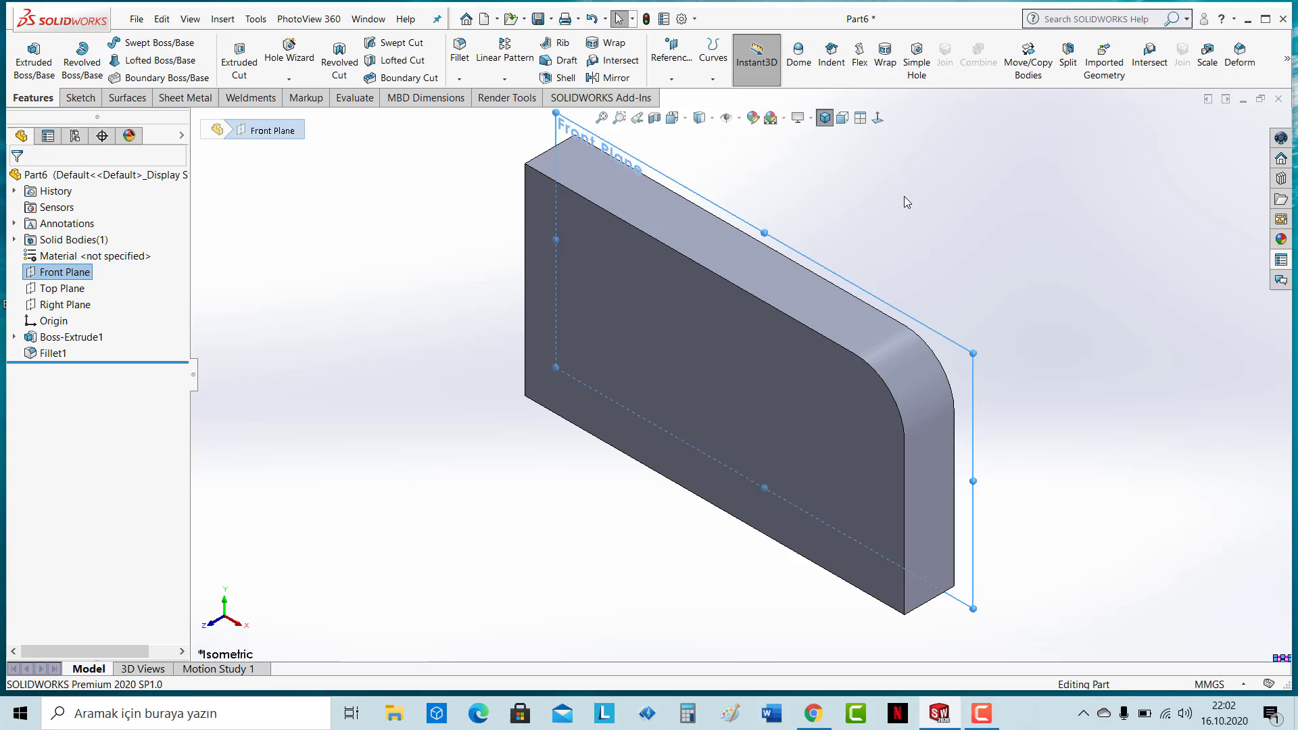
left_click(653, 305)
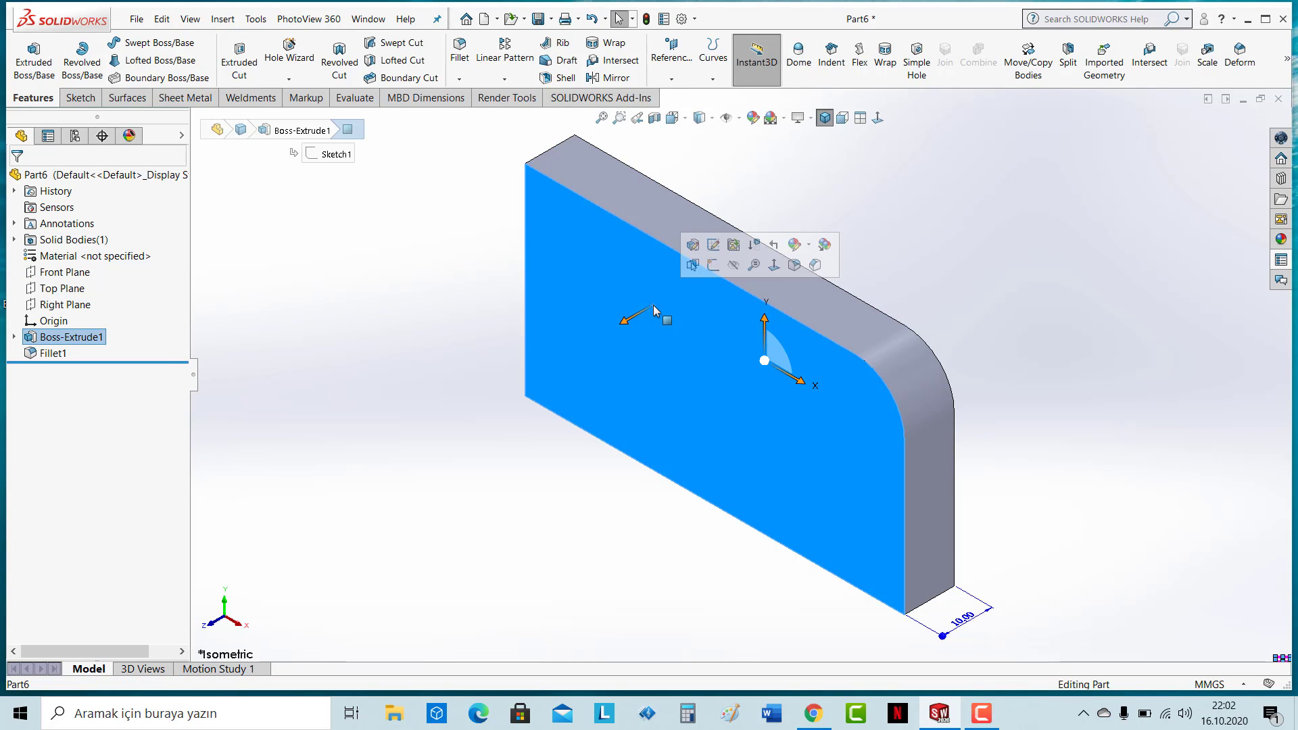
left_click(712, 243)
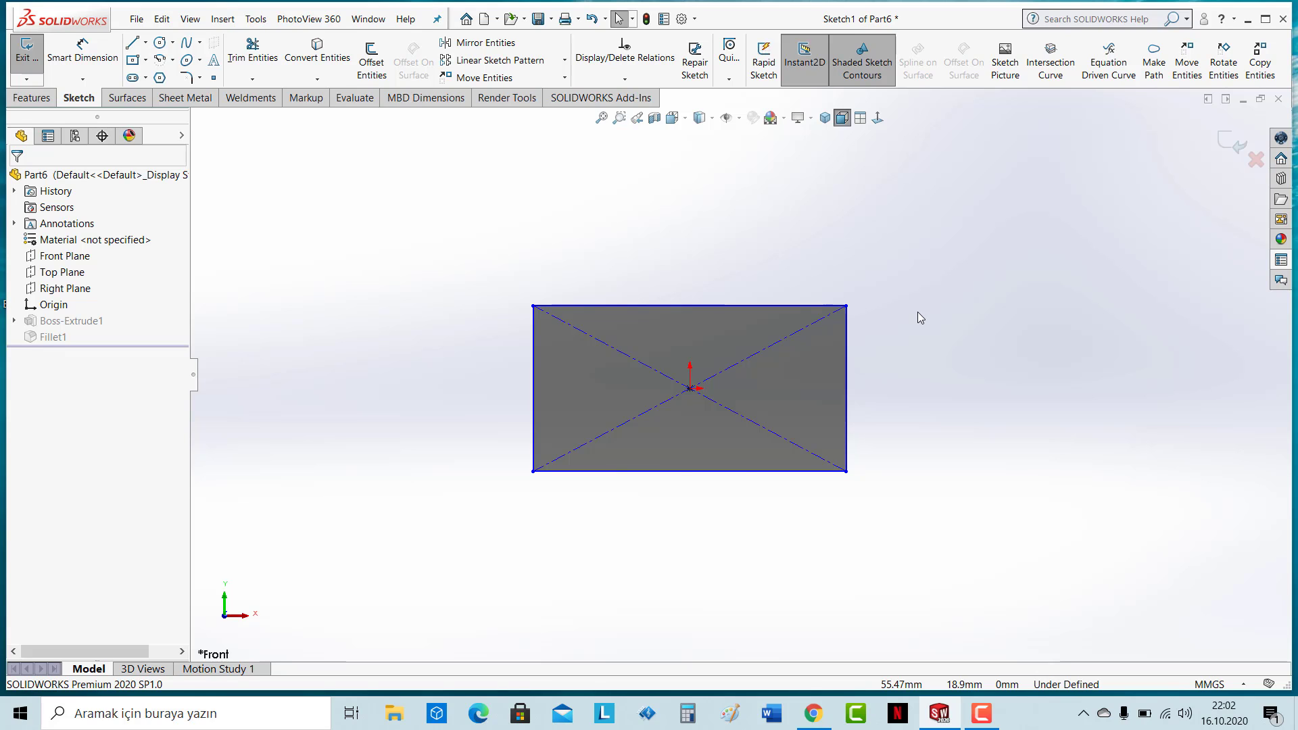
Step: Draw a horizontal Centerpoint Straight Slot from the origin via the sketch gesture, then exit to rebuild
right_click_drag(918, 311, 936, 315)
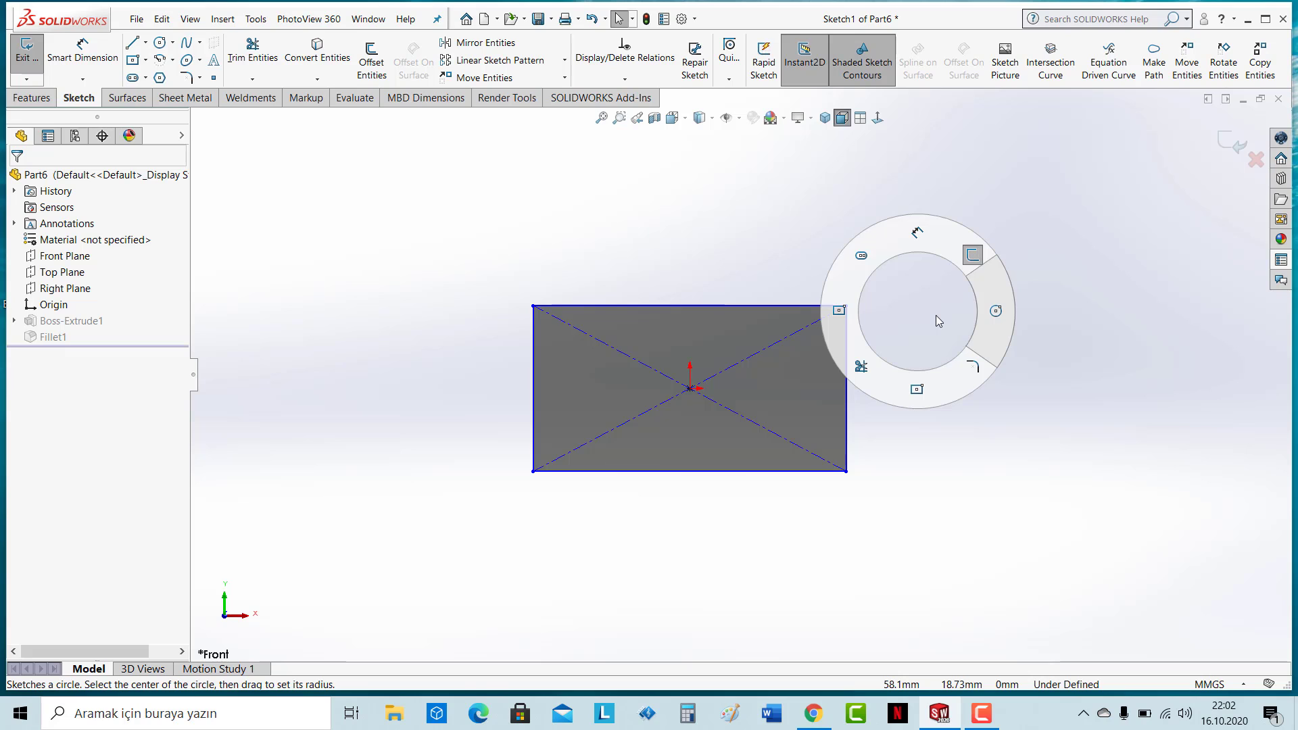
left_click(871, 266)
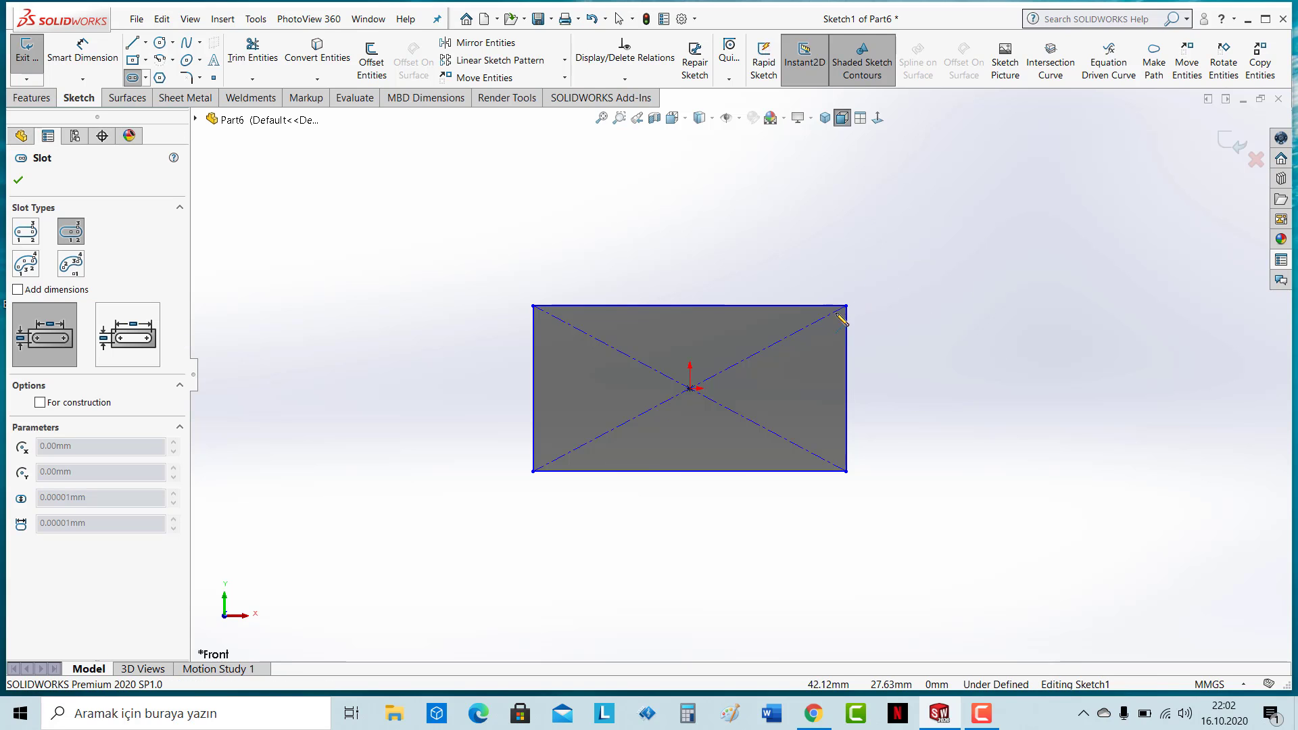
left_click(690, 388)
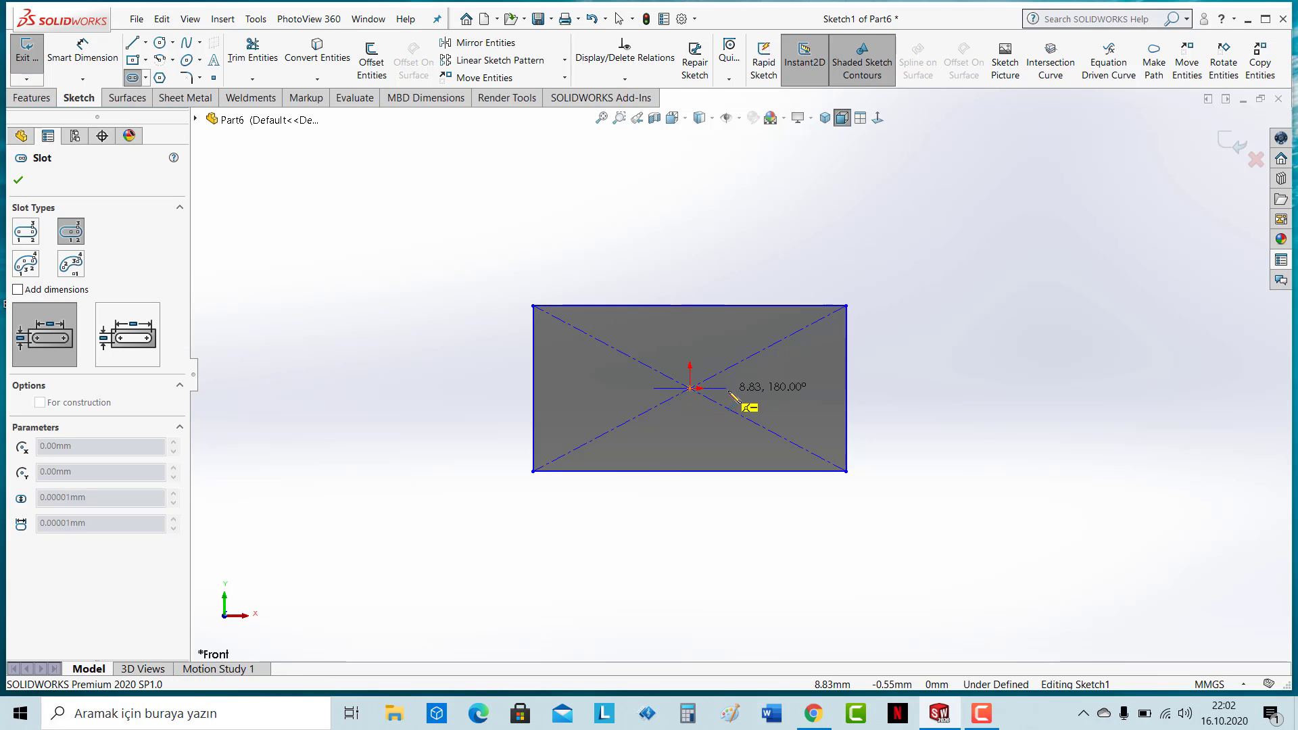
left_click(739, 388)
left_click(743, 373)
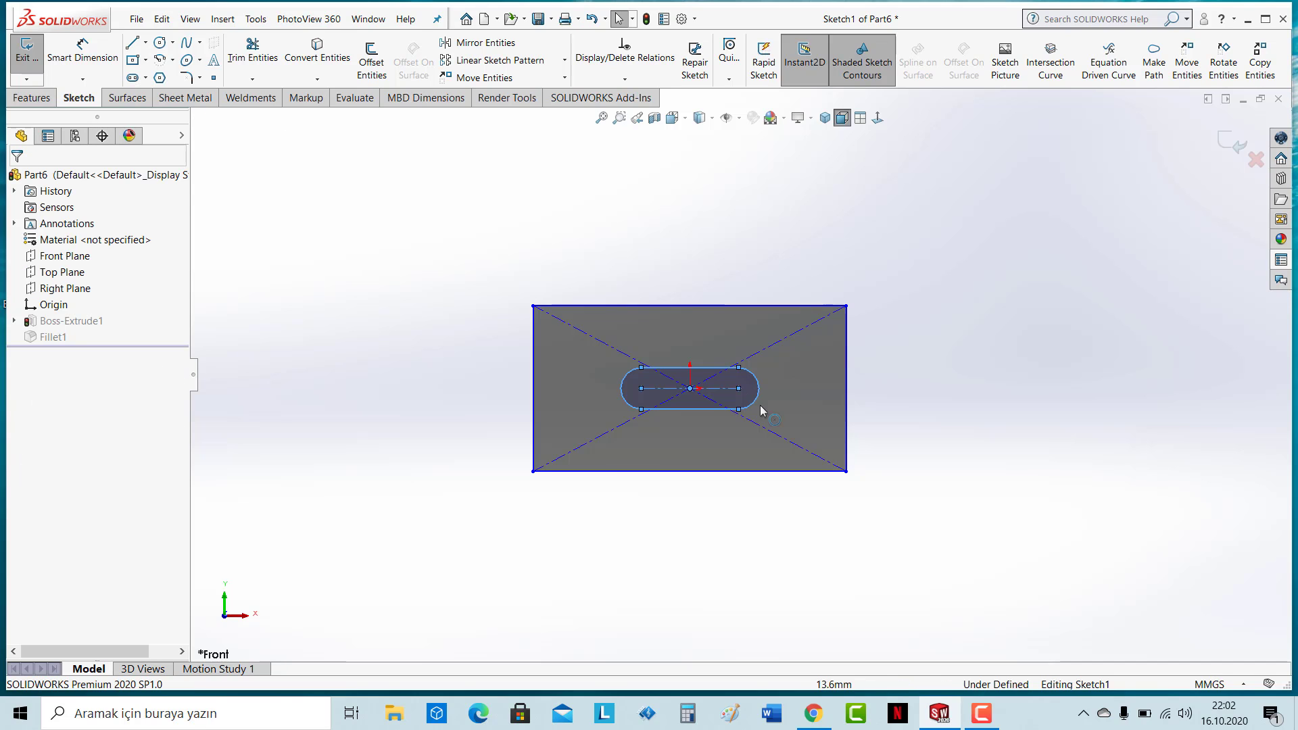
left_click(32, 98)
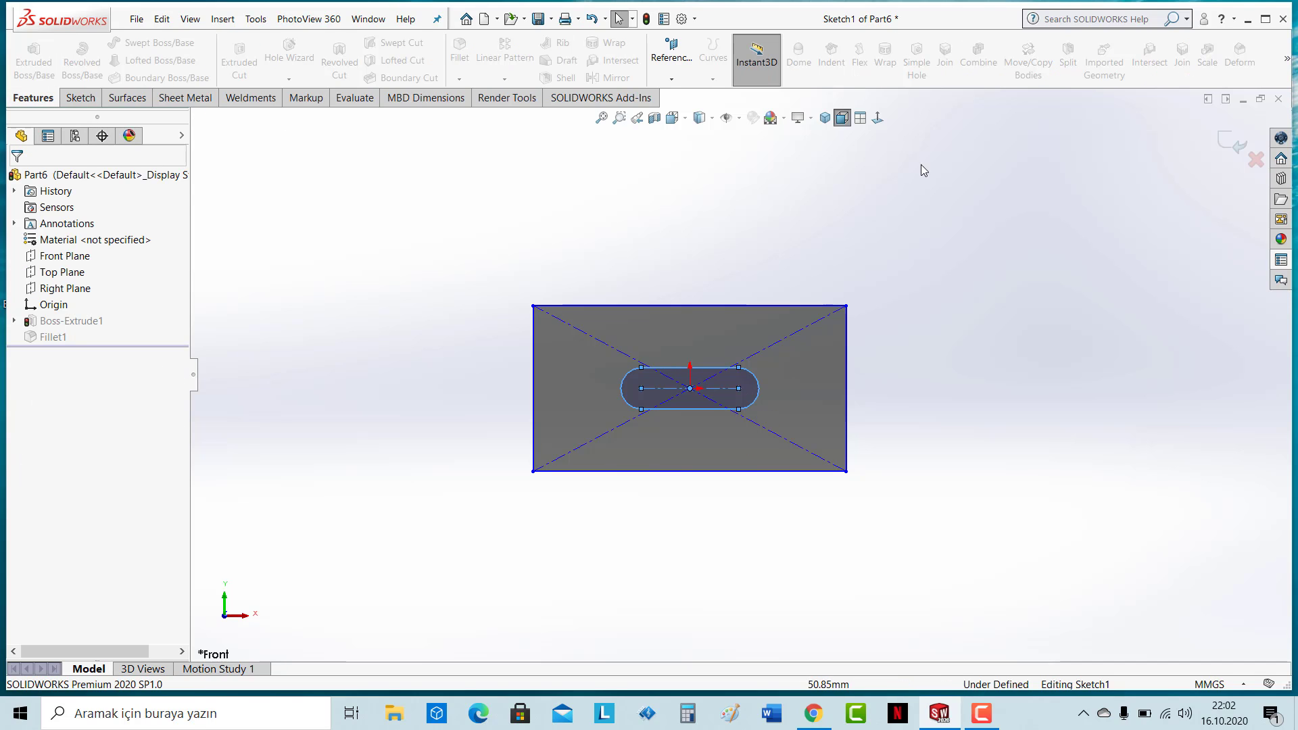
left_click(824, 119)
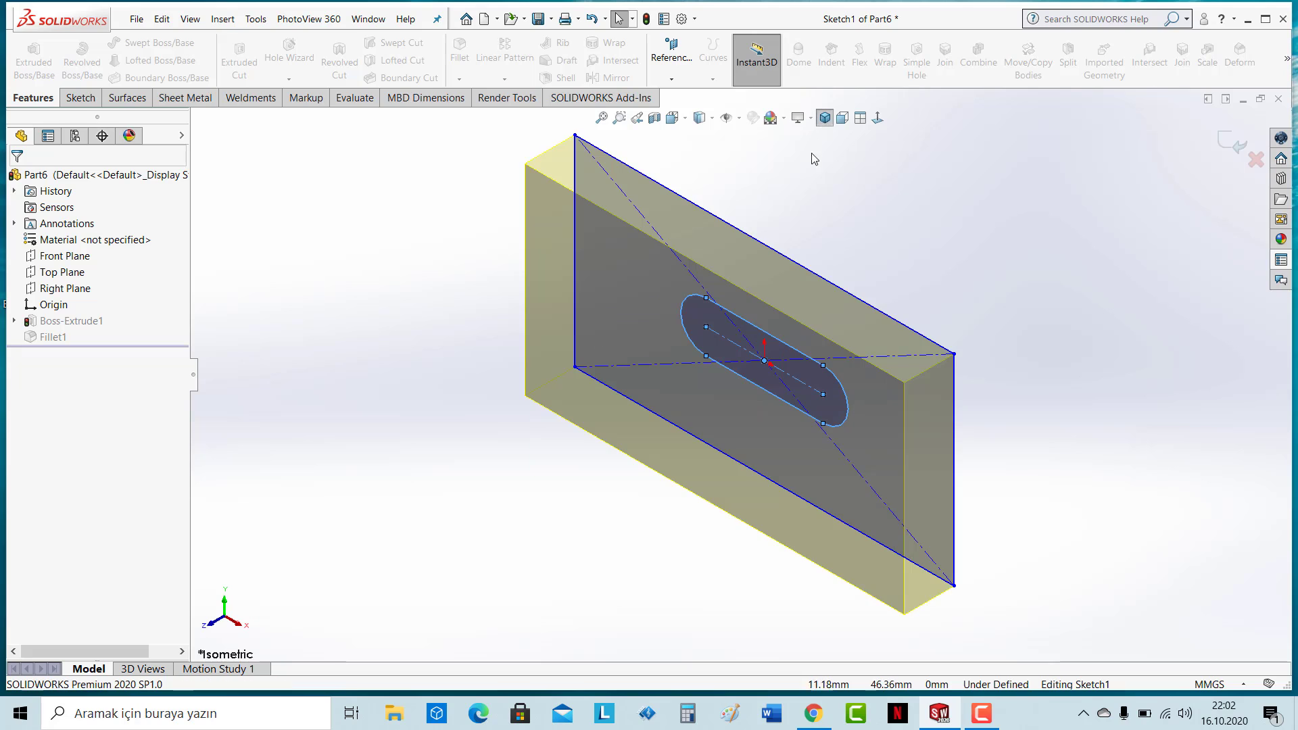
left_click(1231, 142)
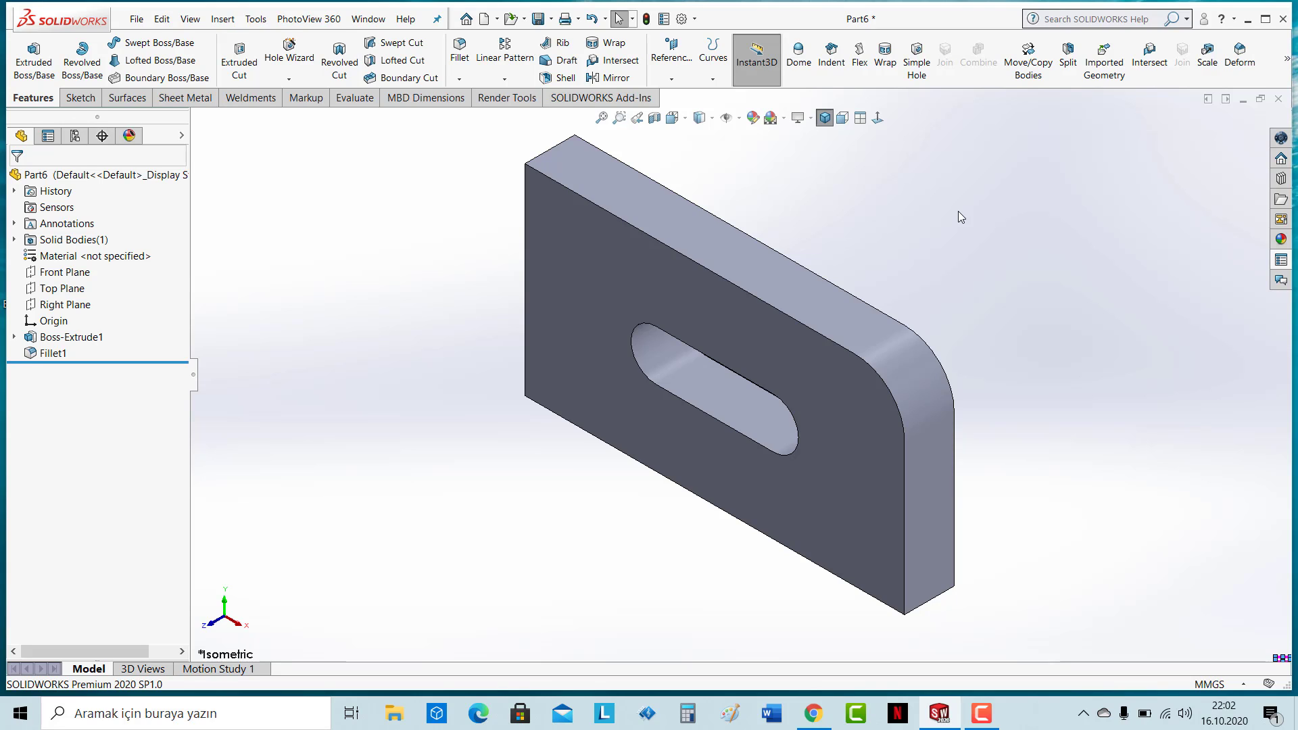
mouse_move(959, 212)
right_mouse_down()
mouse_move(976, 213)
mouse_move(1010, 156)
mouse_move(935, 134)
mouse_move(937, 201)
right_mouse_up()
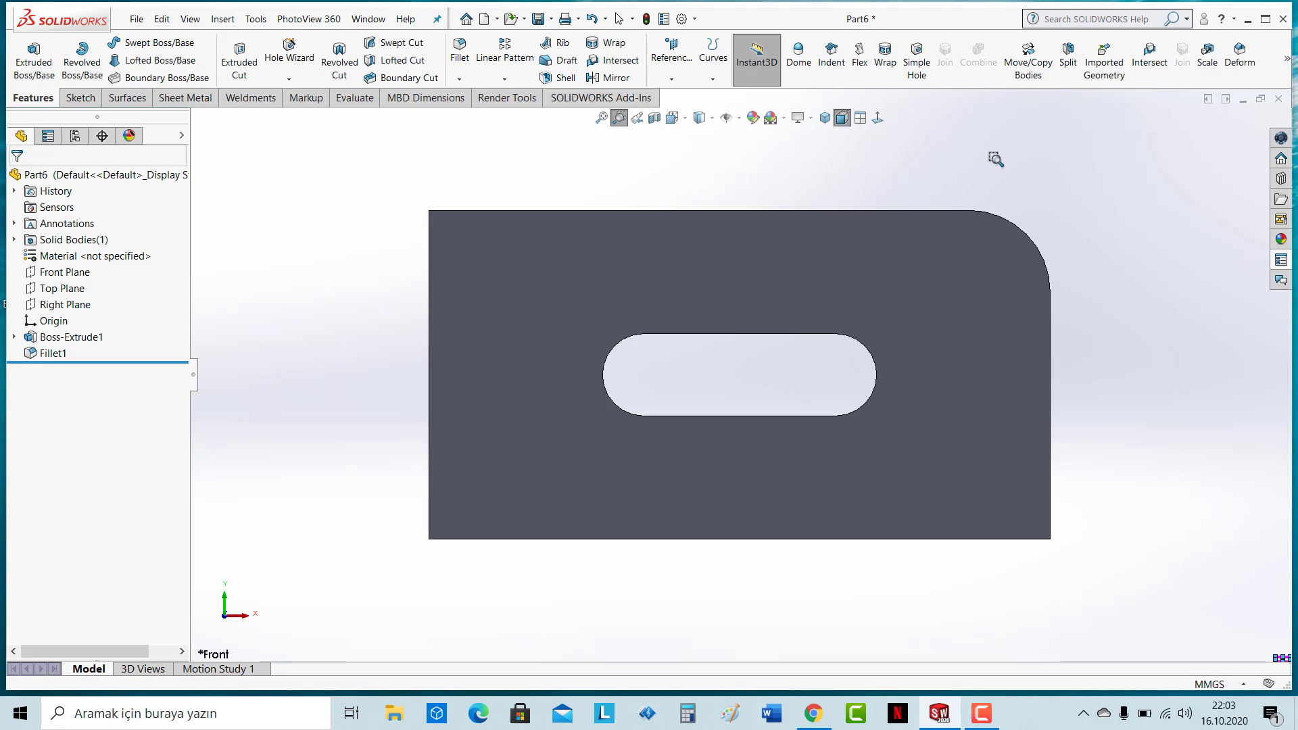
left_click(825, 117)
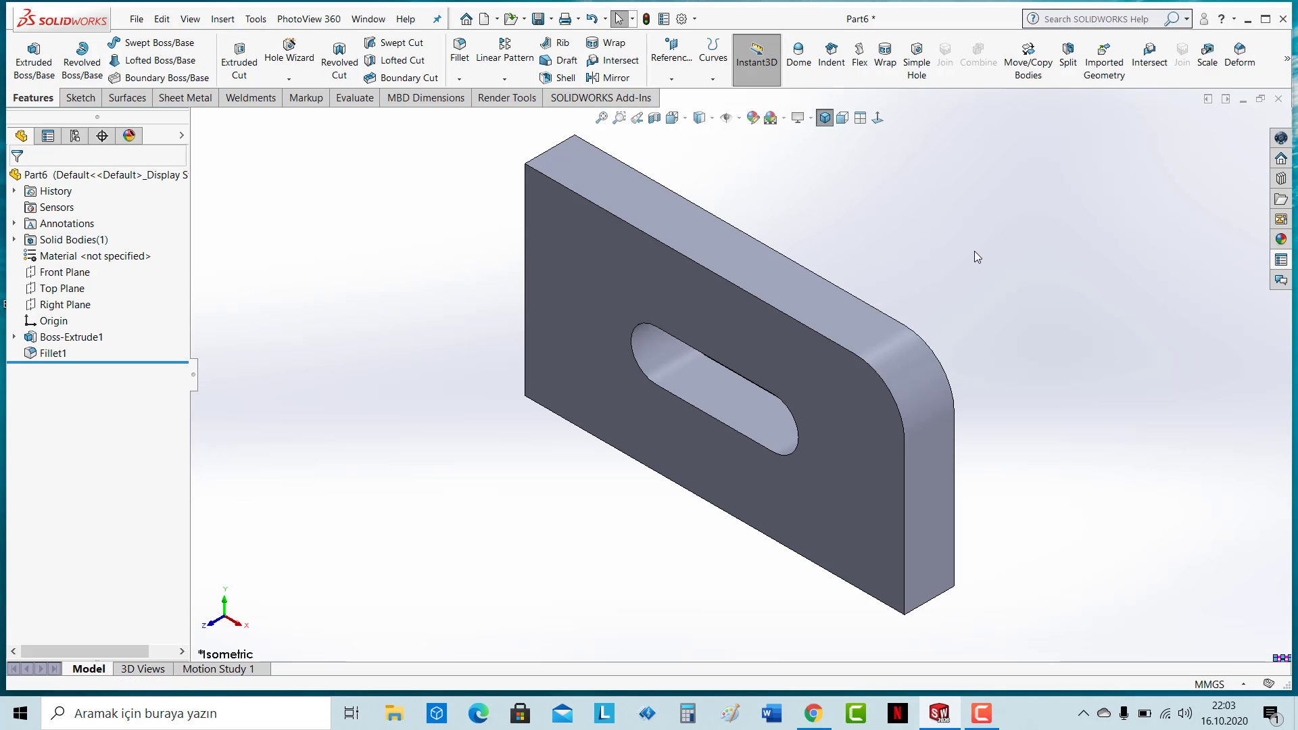
key("space")
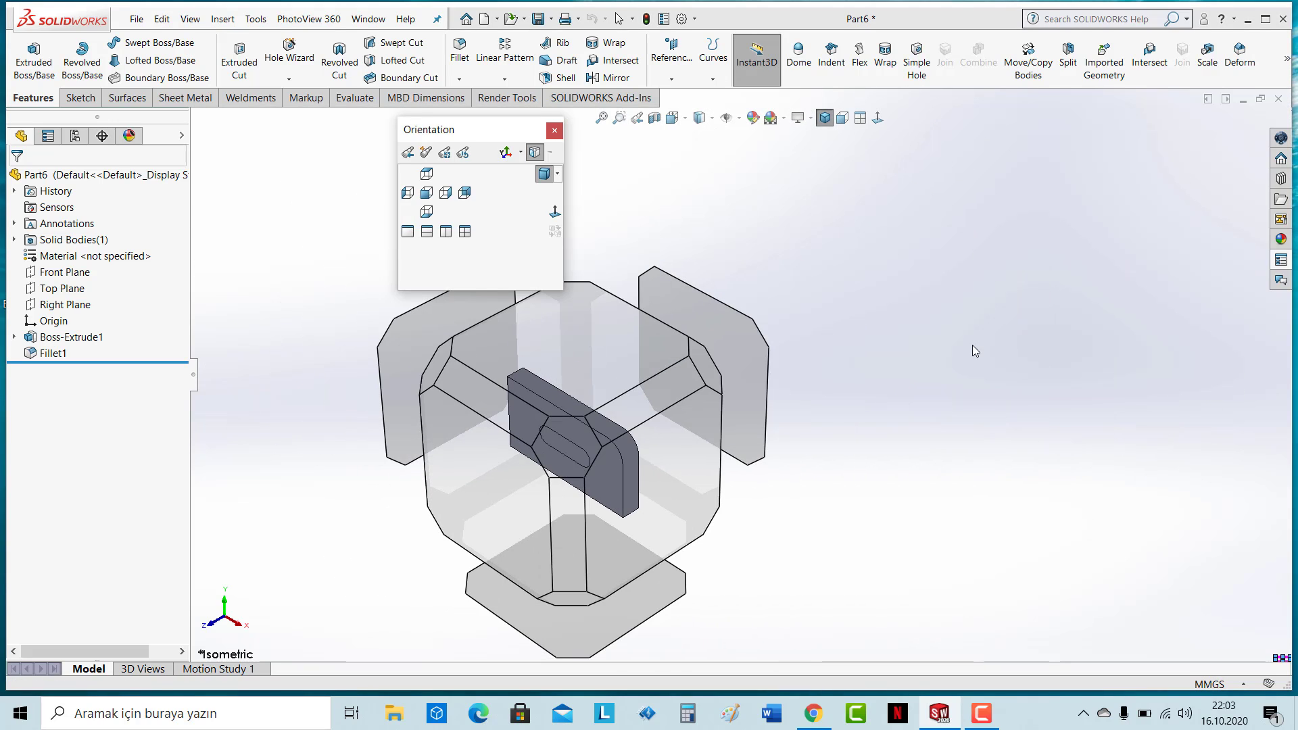
mouse_move(667, 365)
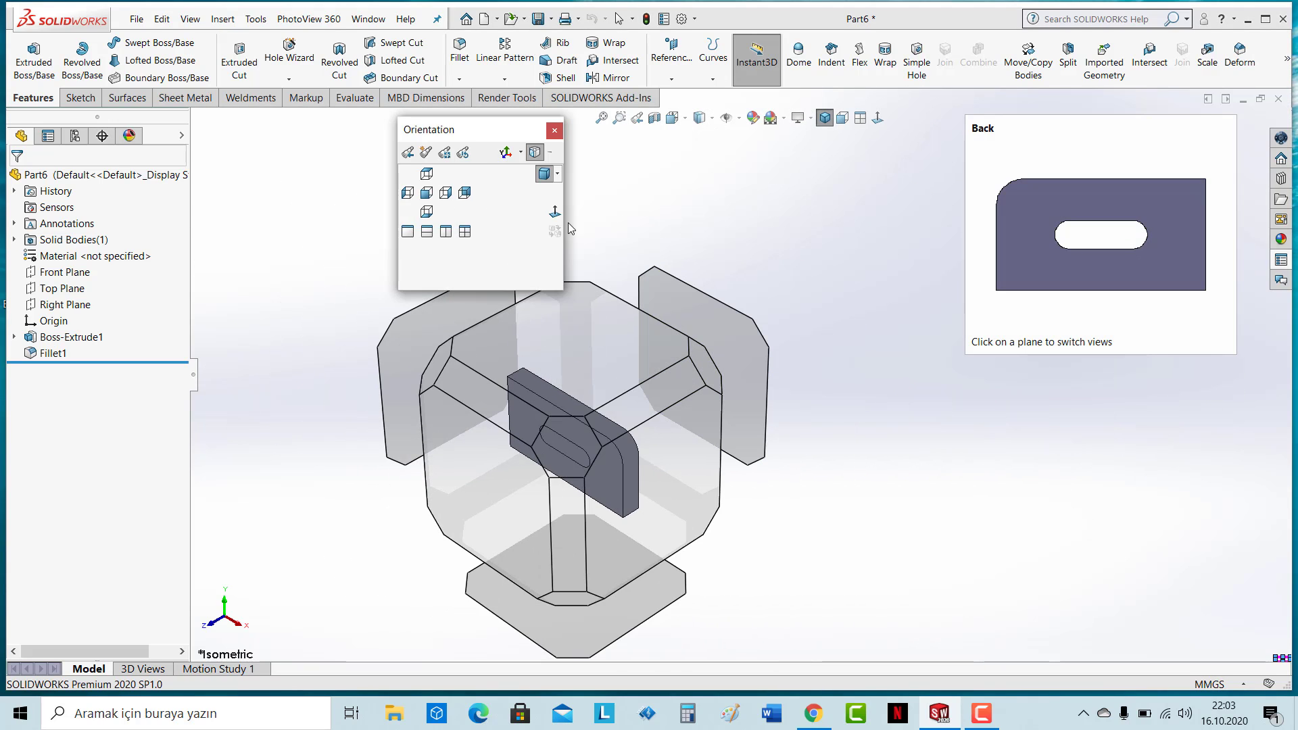
left_click(554, 131)
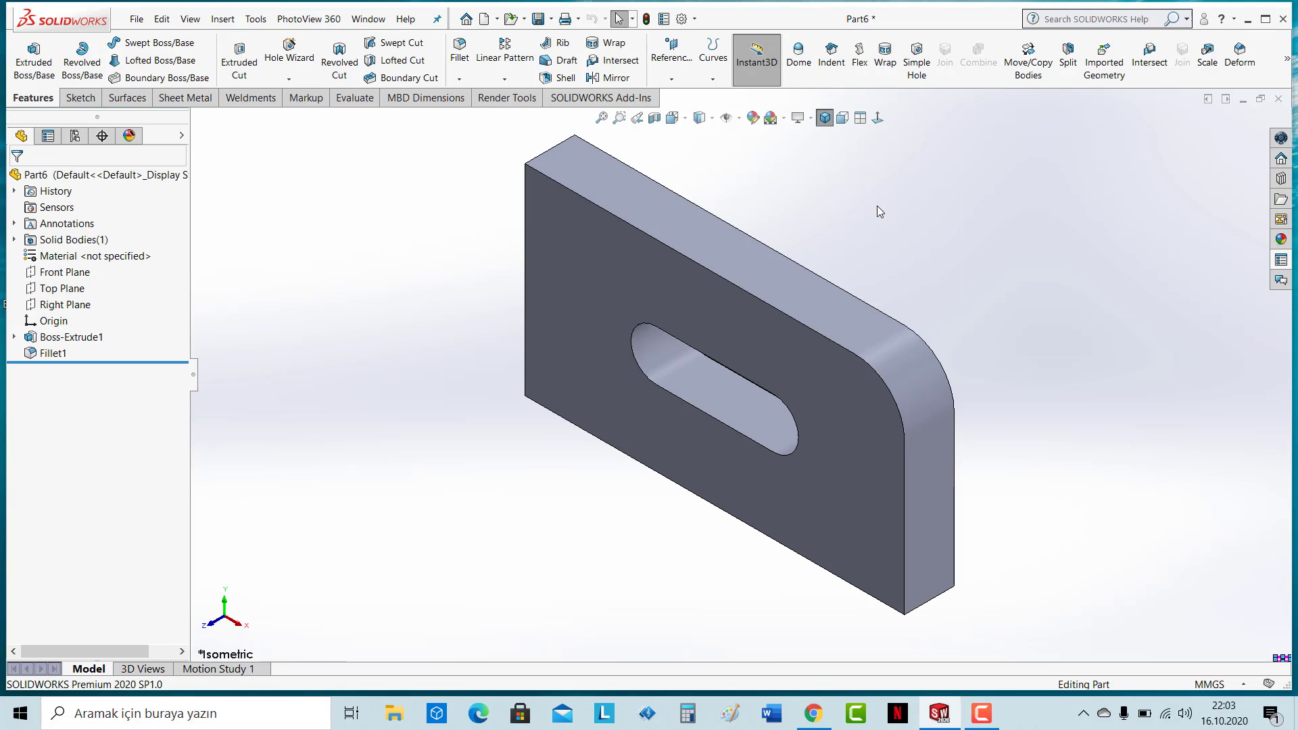
key("ctrl+Left")
key("ctrl+Down")
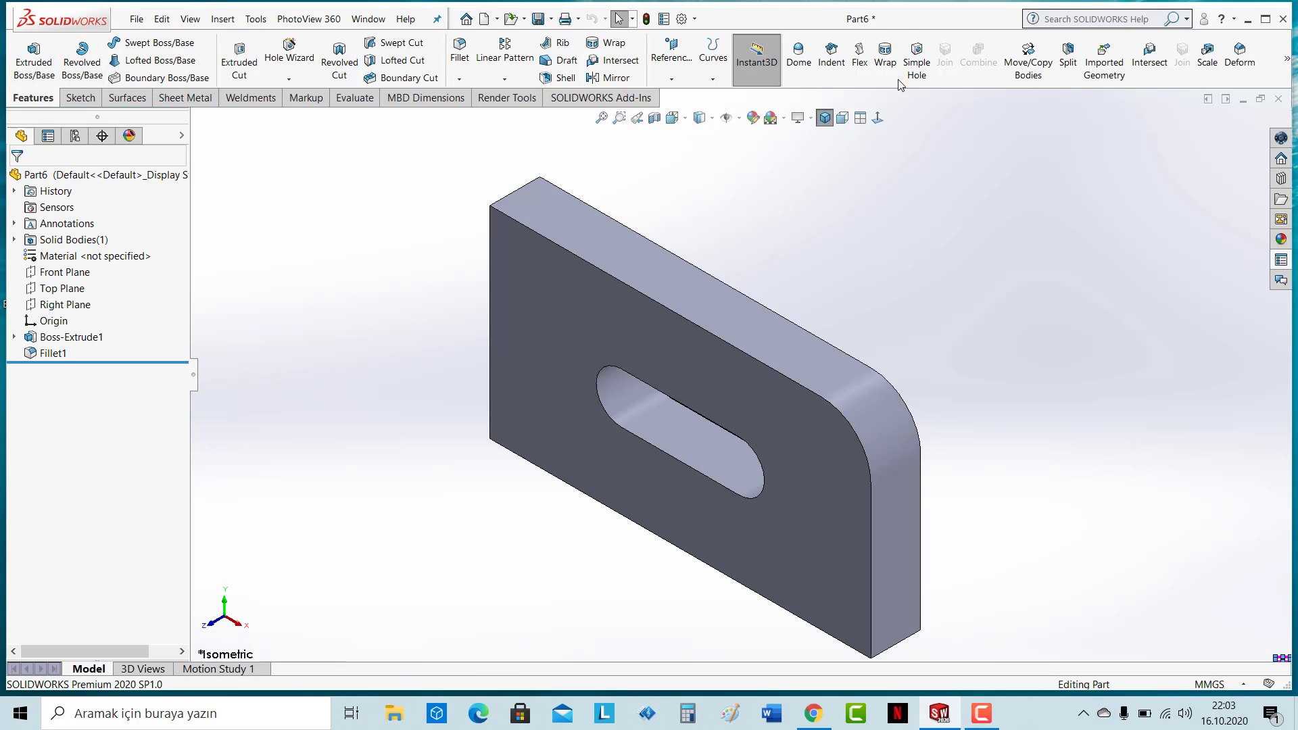
Step: Open the Customize dialog from the CommandManager's right-click menu and move it into view
right_click(956, 46)
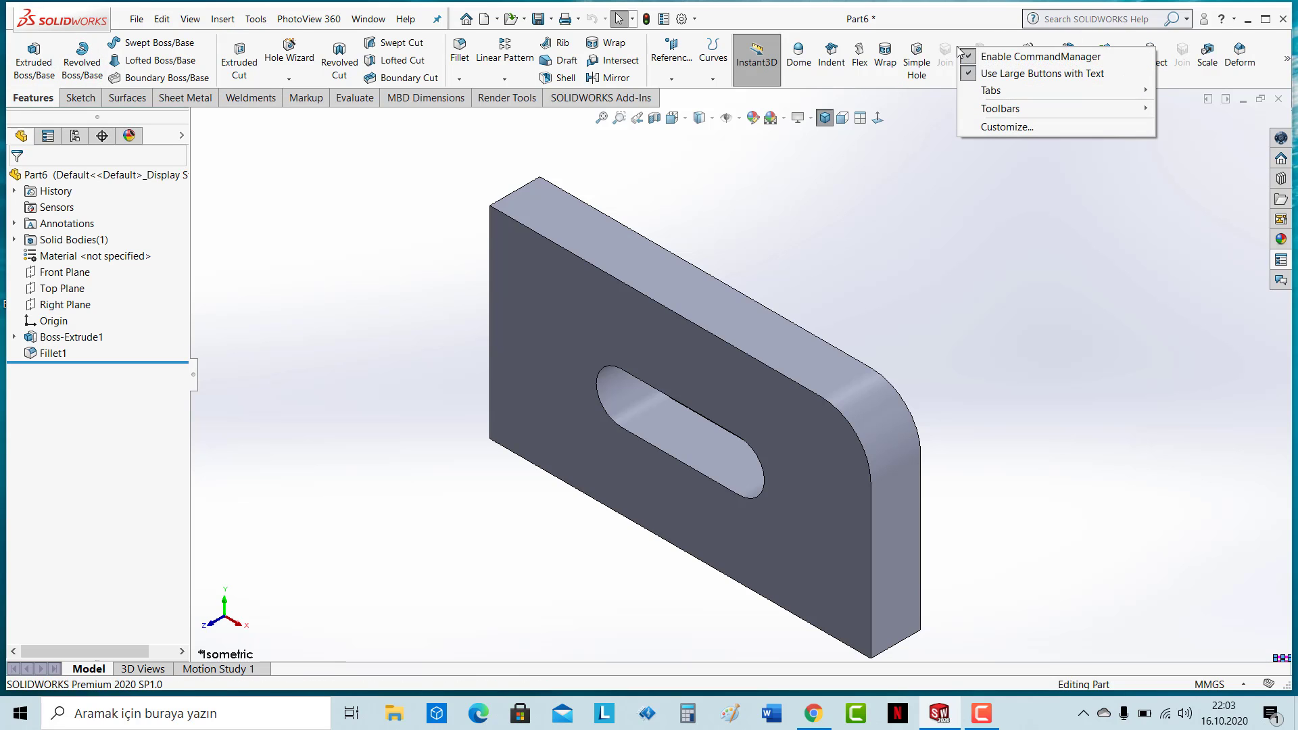
left_click(1008, 127)
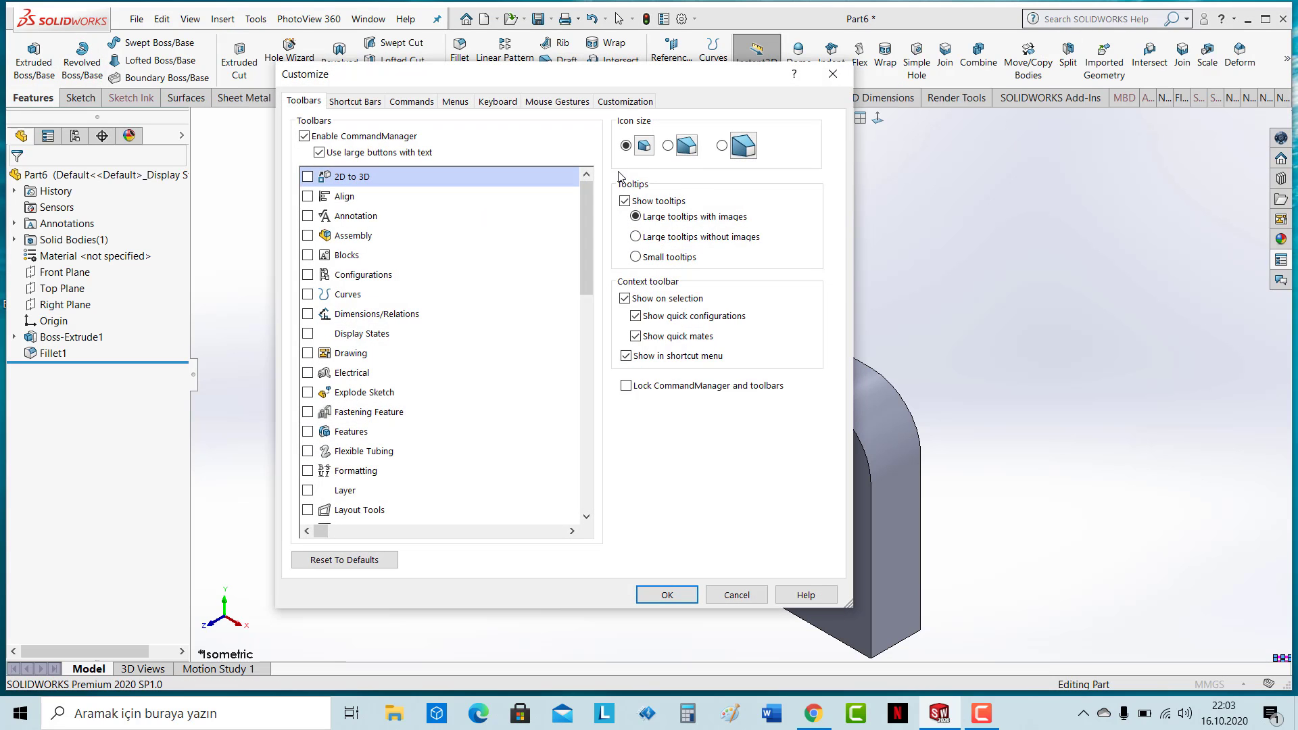
left_click_drag(472, 74, 645, 128)
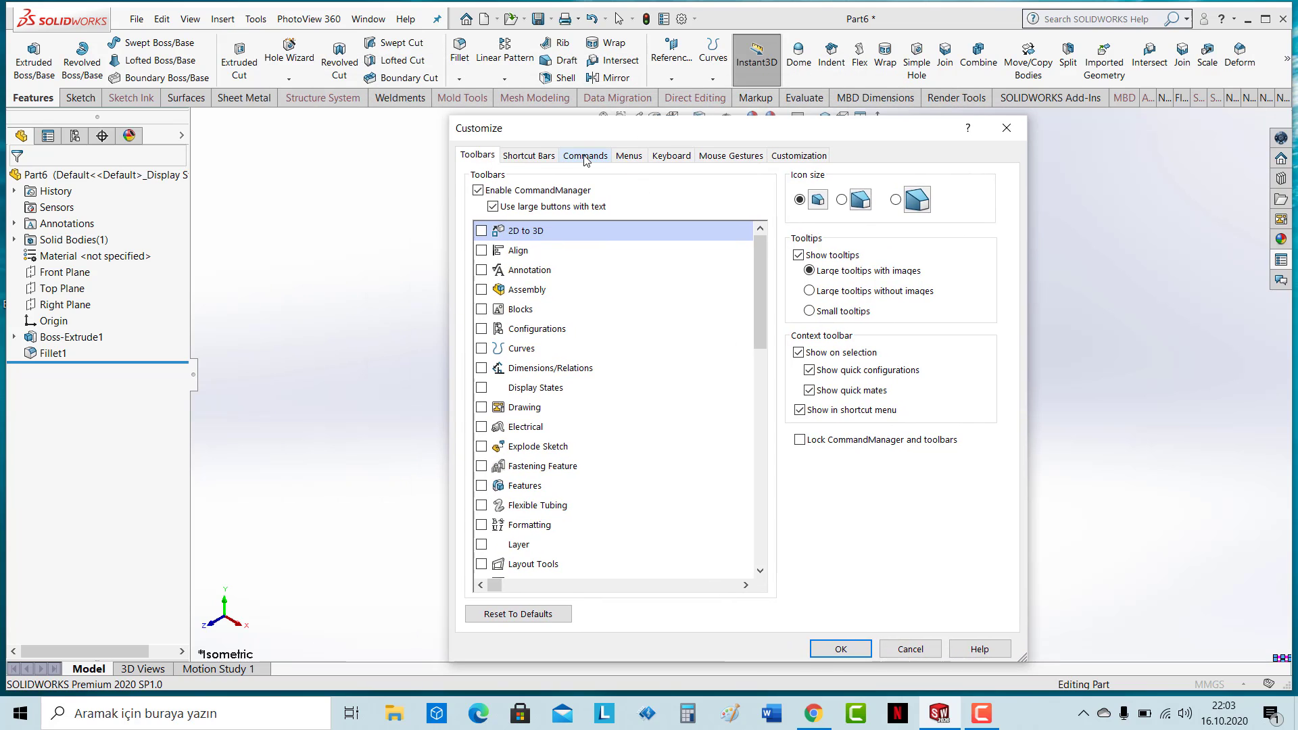
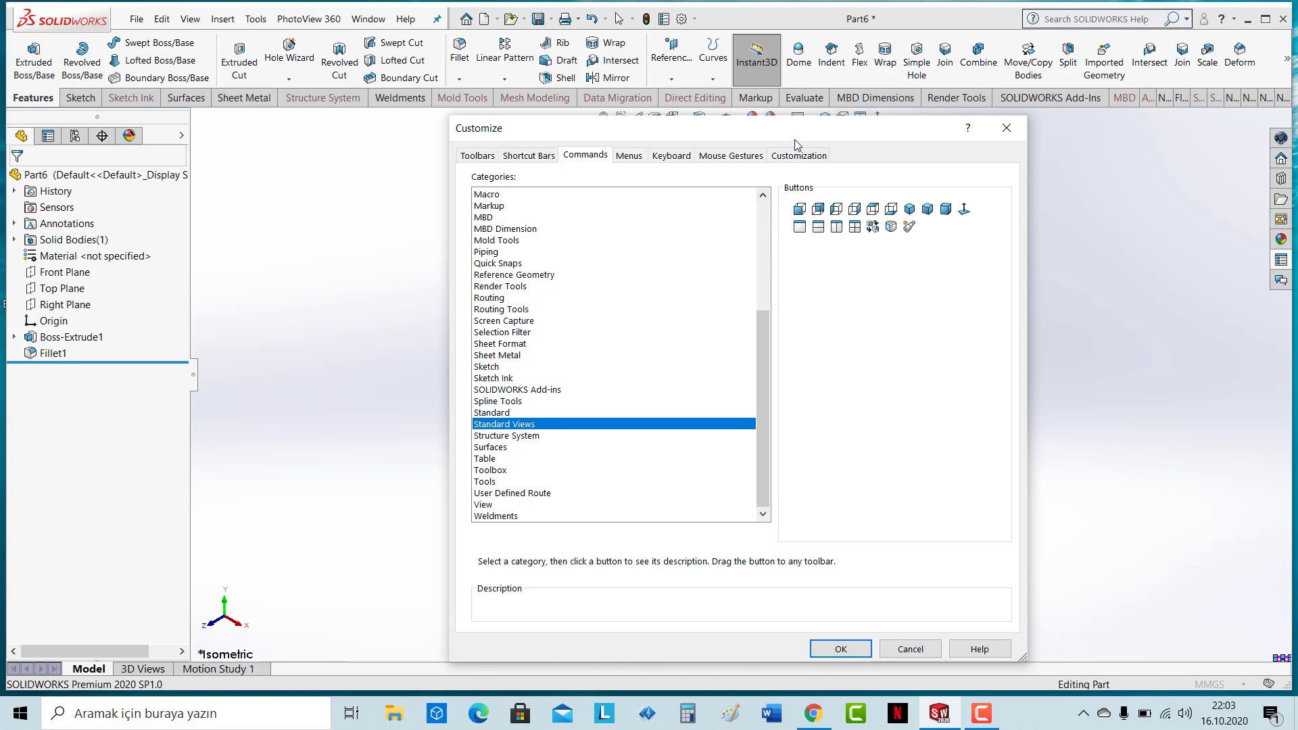
Step: Add the Trimetric and Four View commands to the Heads-up View toolbar
left_click_drag(805, 138, 642, 203)
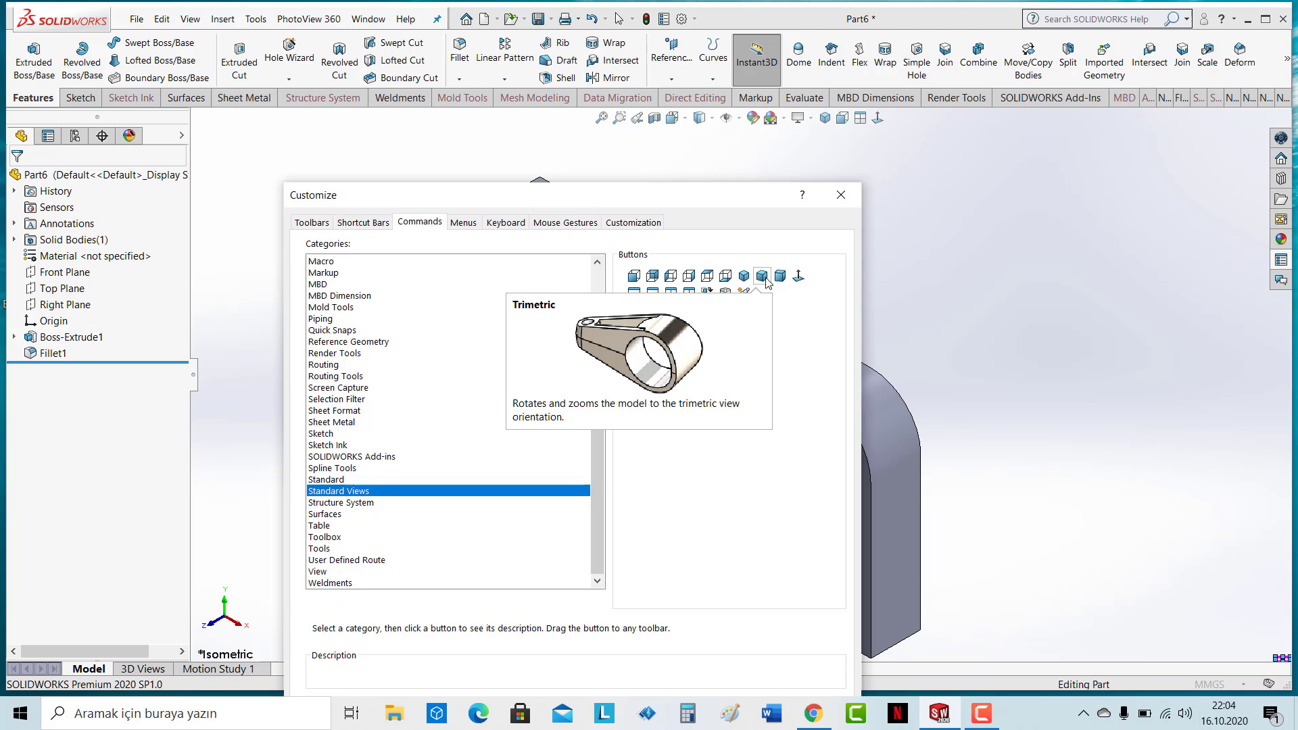
left_click_drag(766, 282, 842, 121)
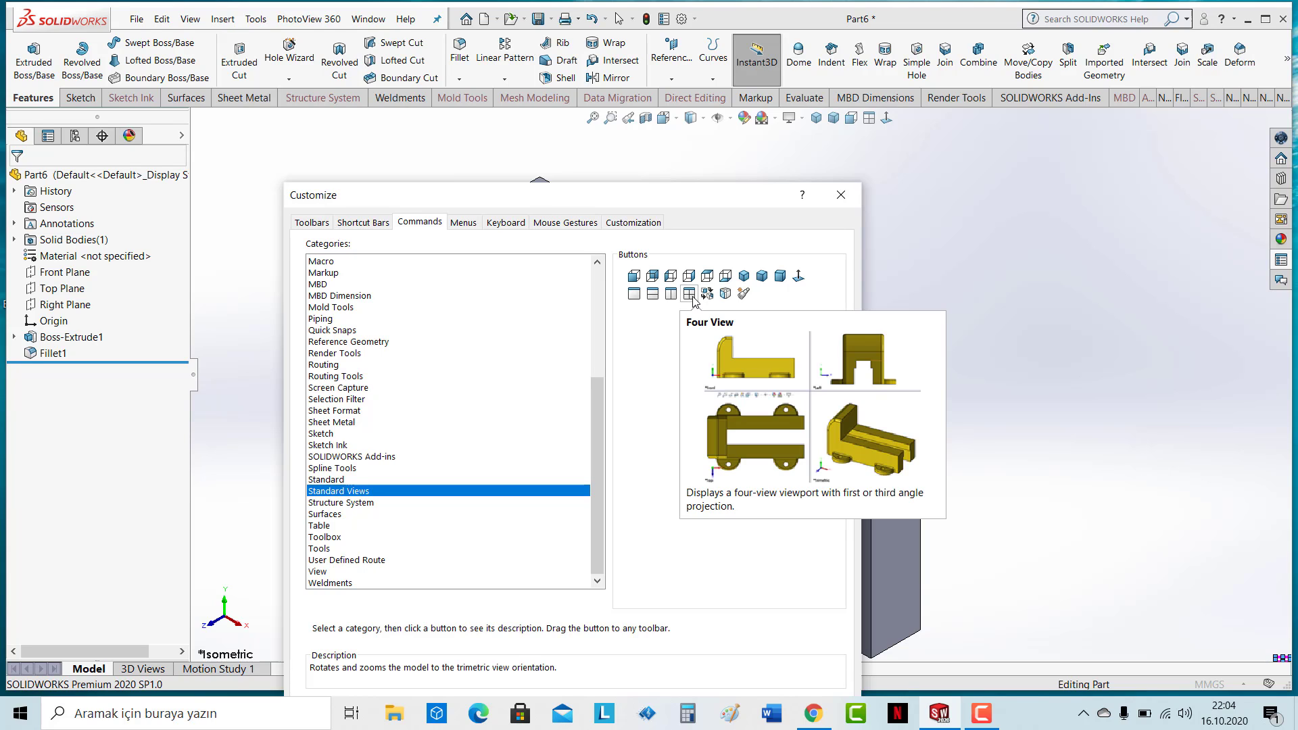
left_click_drag(689, 293, 879, 123)
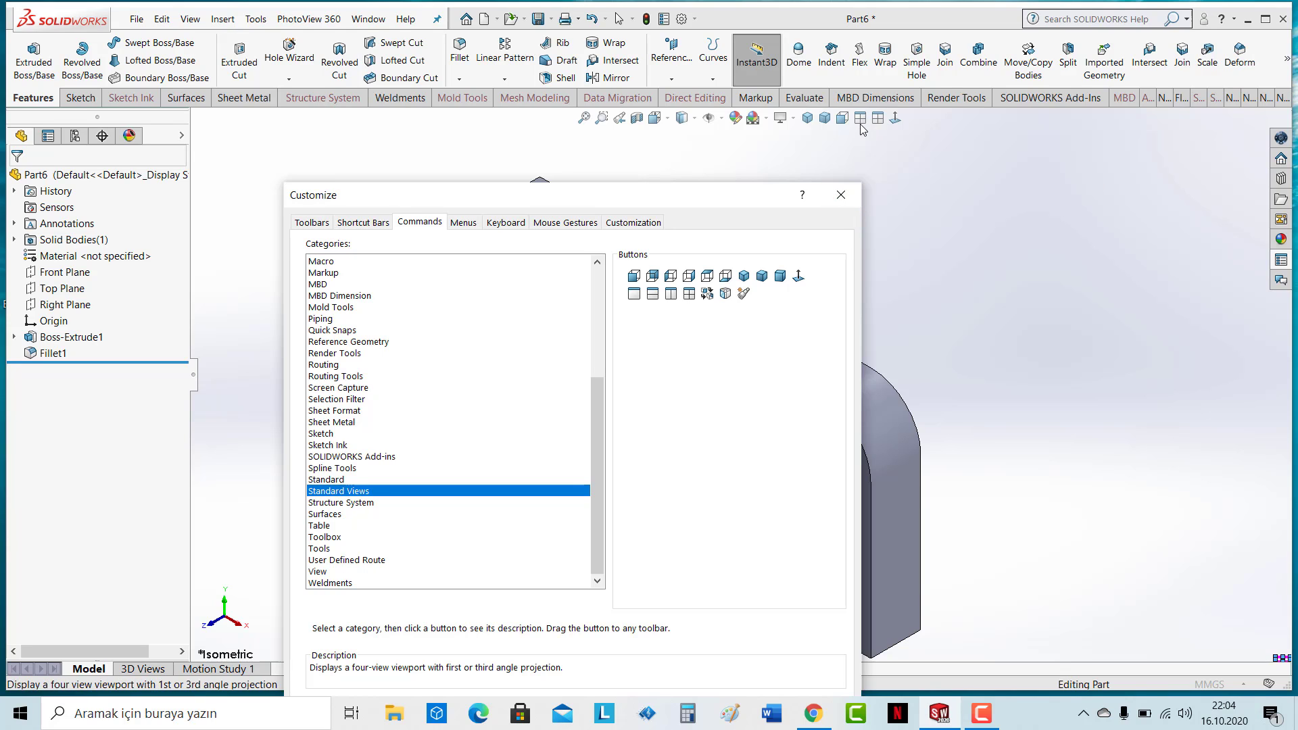
mouse_move(879, 121)
left_mouse_down()
mouse_move(837, 190)
mouse_move(689, 298)
left_mouse_up()
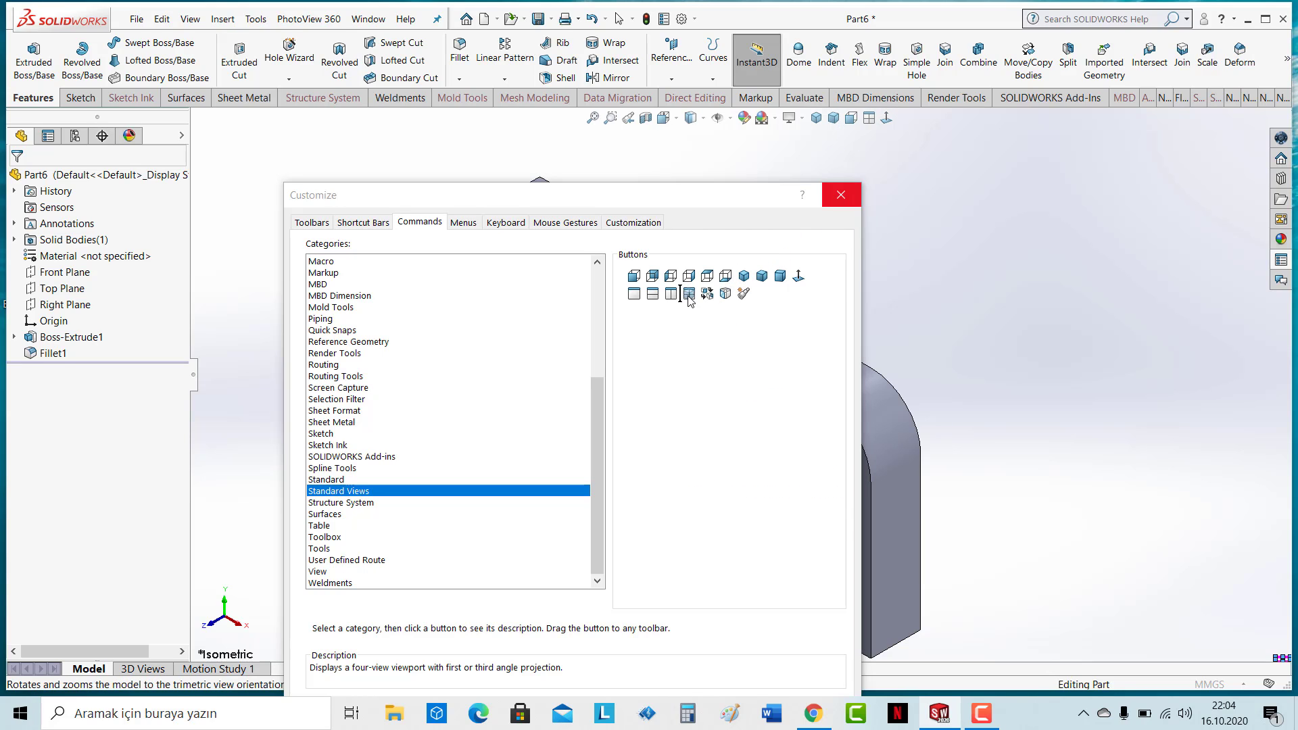
left_click_drag(686, 205, 683, 108)
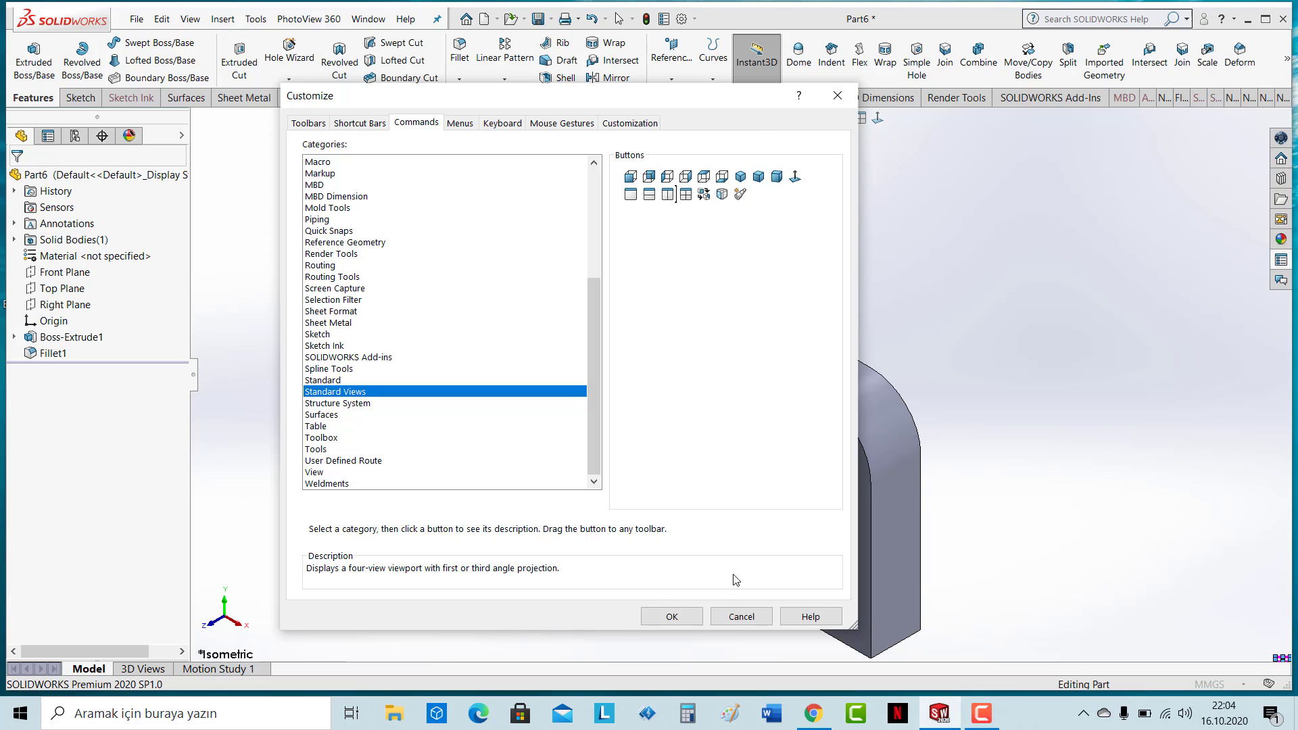
Step: Close customization and turn off 'Auto-rotate view normal to sketch plane' in Sketch system options
left_click(669, 617)
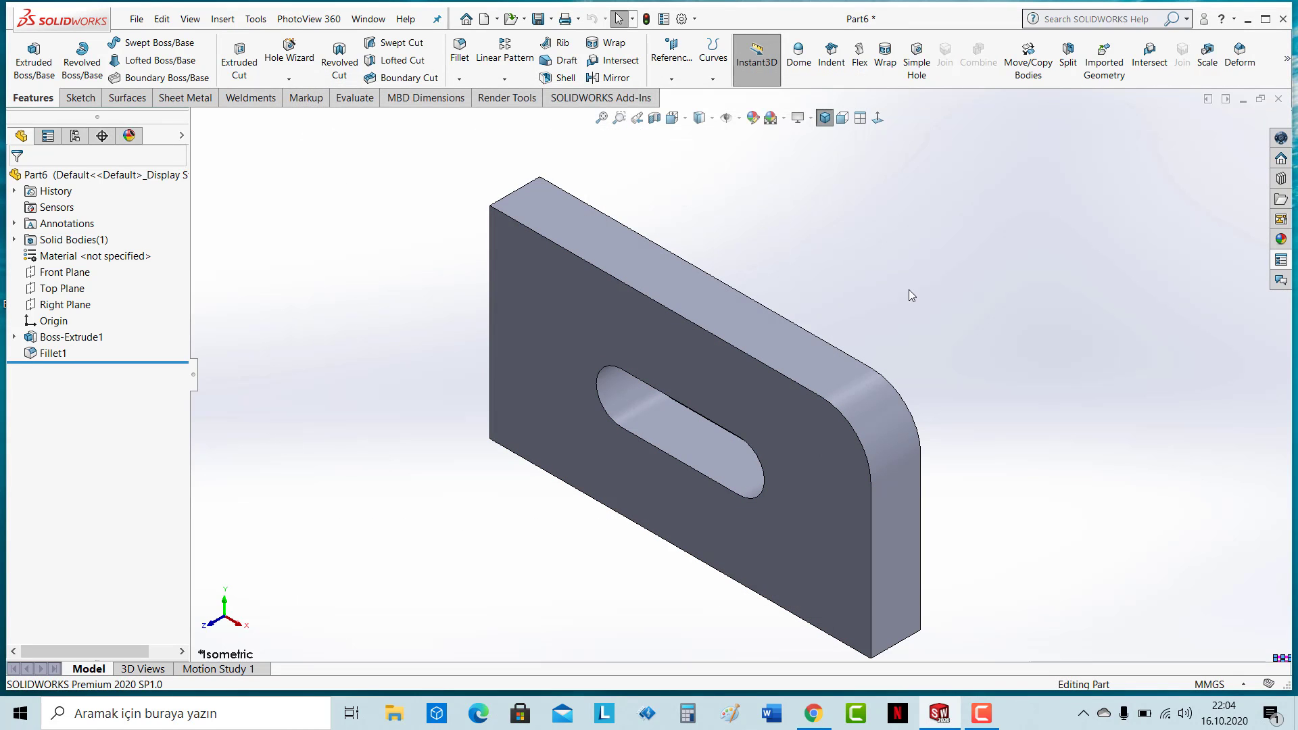
left_click(693, 20)
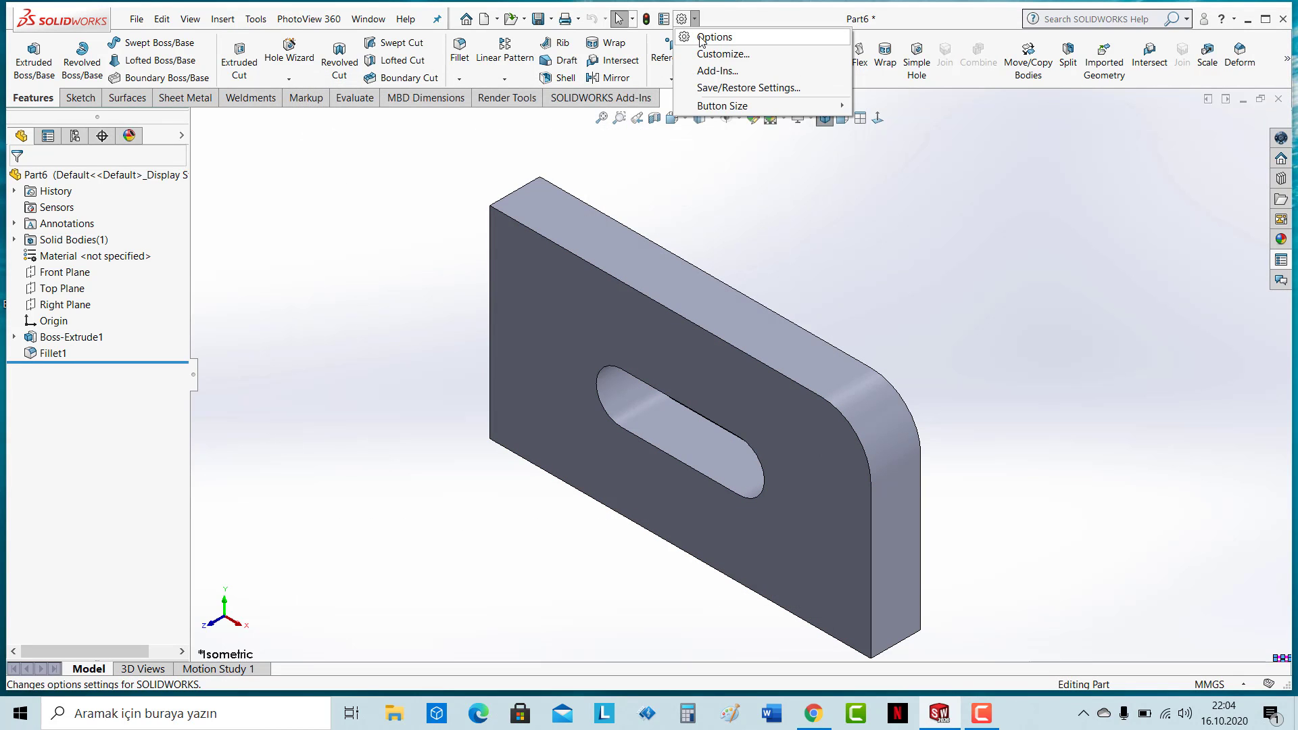
left_click(700, 38)
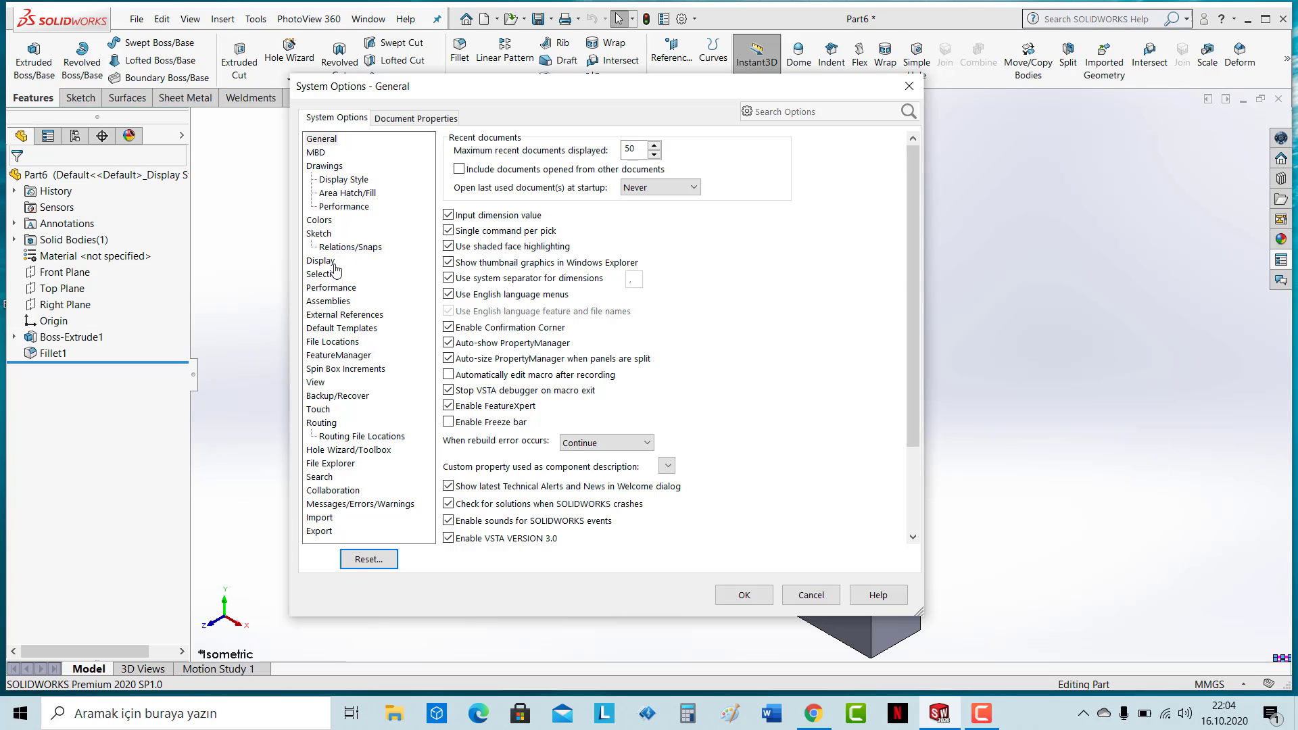
left_click(324, 238)
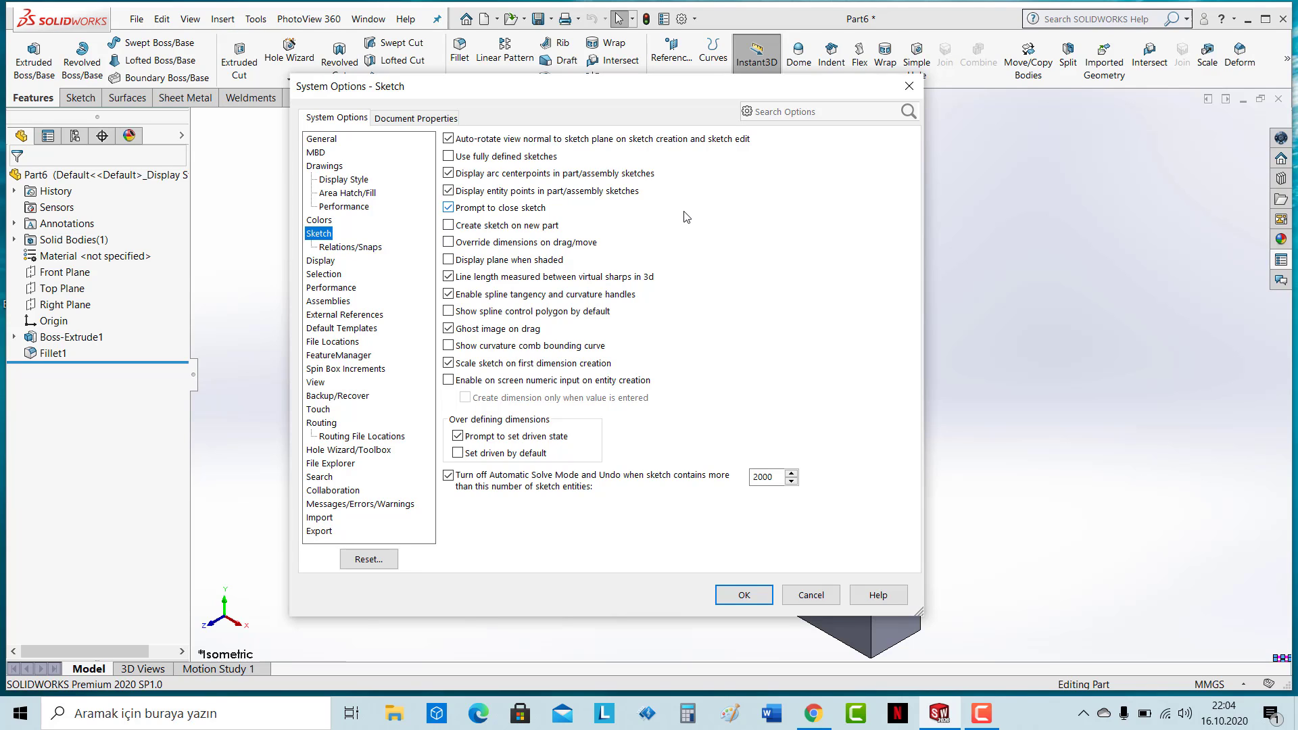
left_click(448, 140)
key("Return")
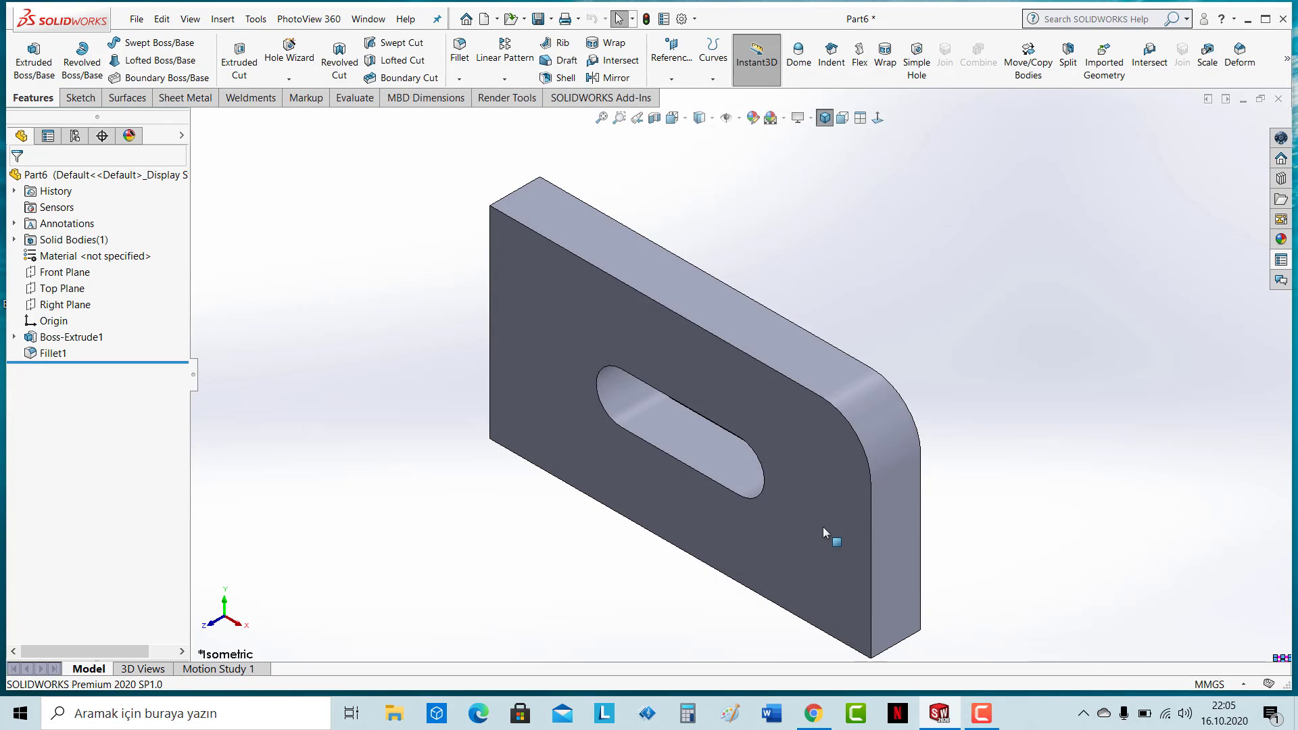
Step: Draw a circle left of the slot in the plate's sketch, rebuild, and return to isometric
left_click(573, 308)
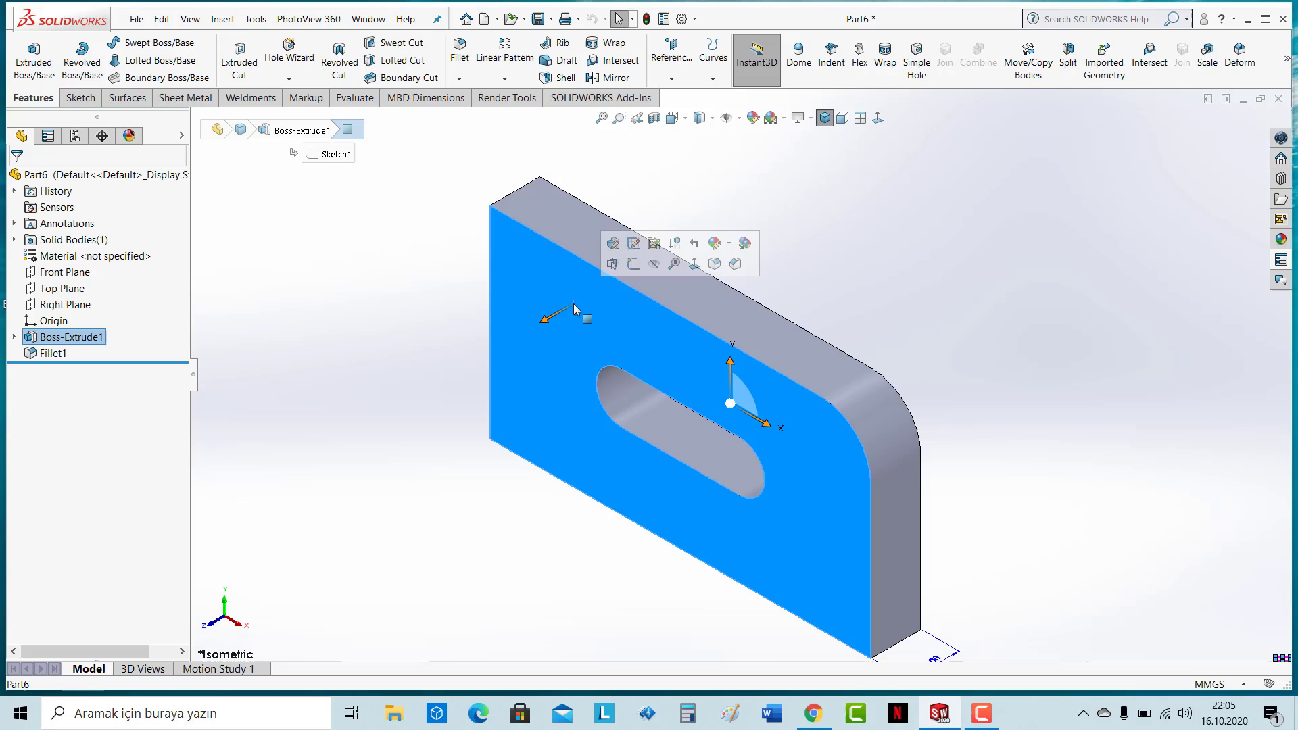
left_click(638, 246)
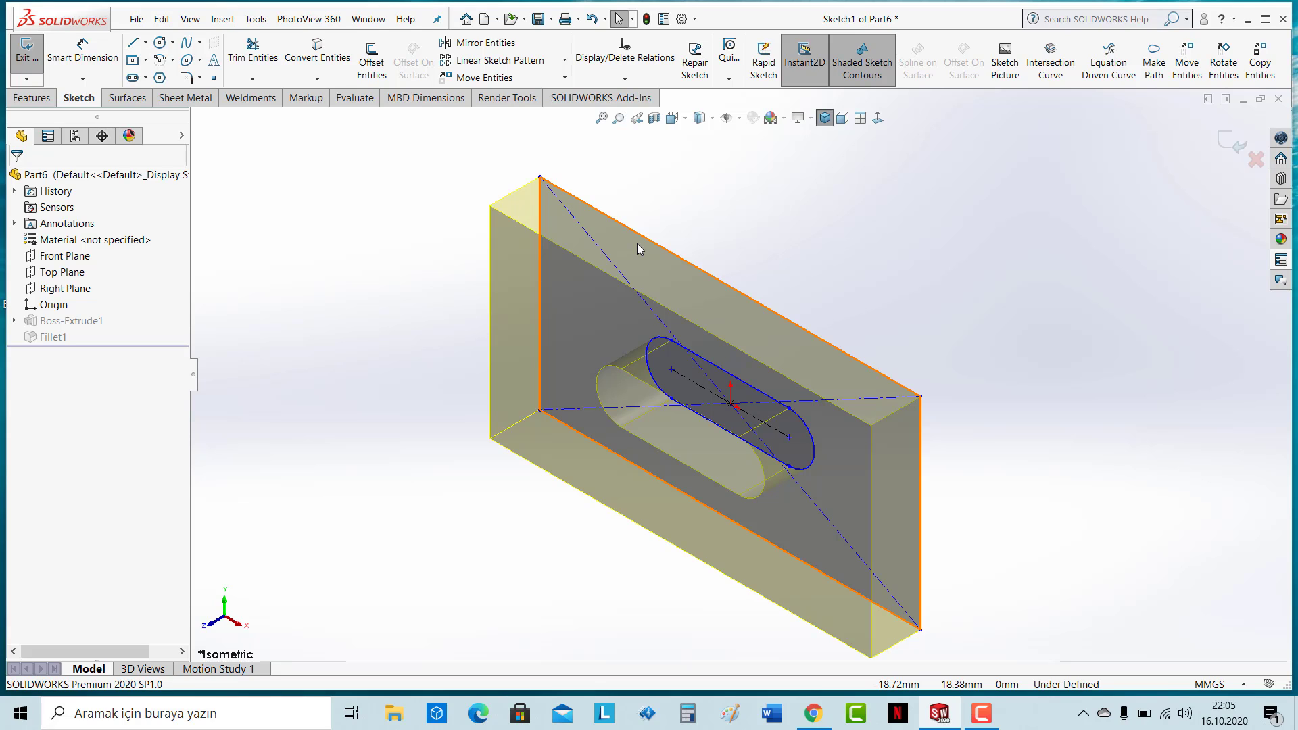
left_click(637, 249)
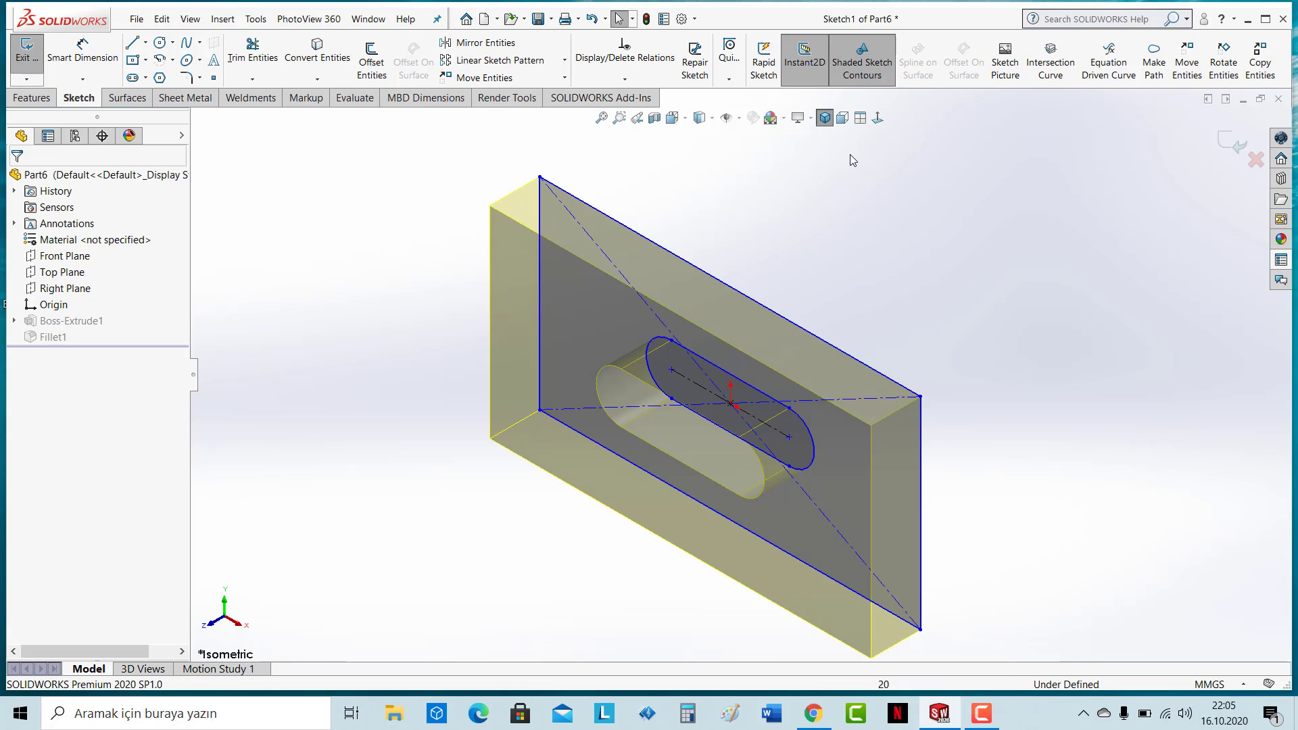
left_click(877, 119)
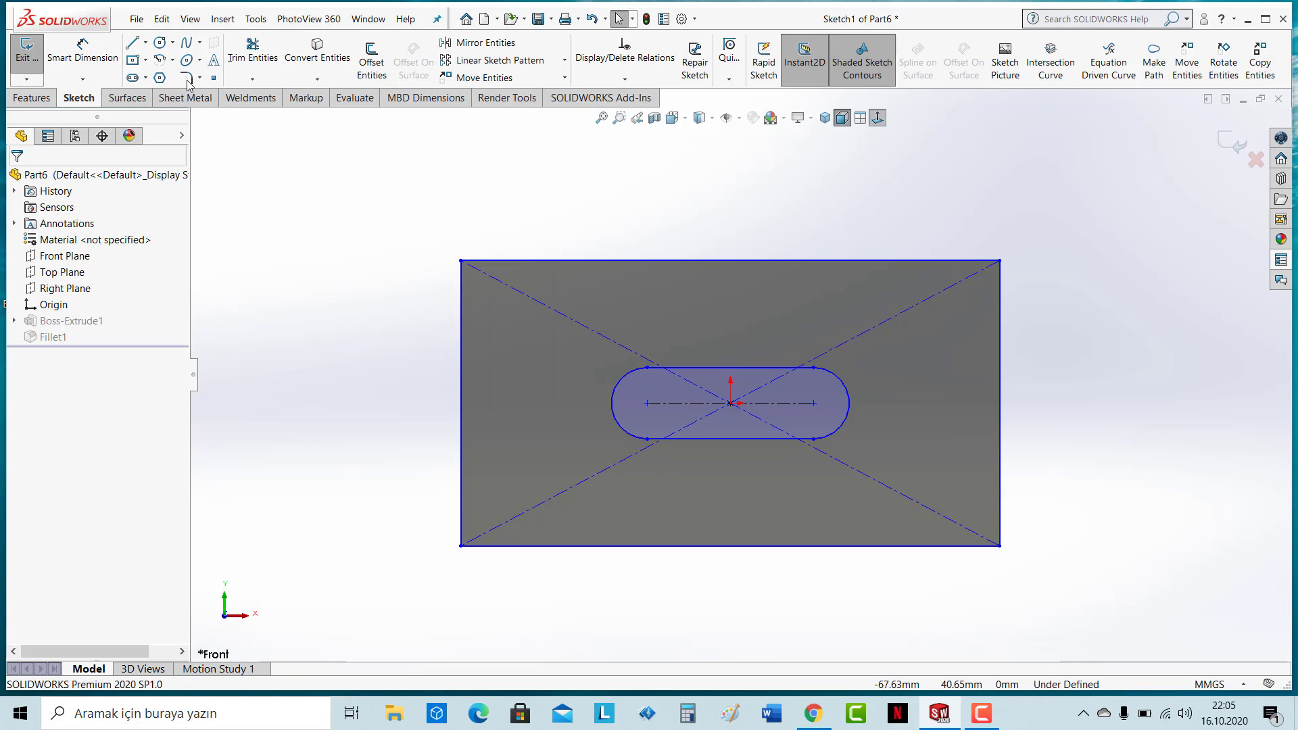
left_click(159, 42)
left_click(541, 403)
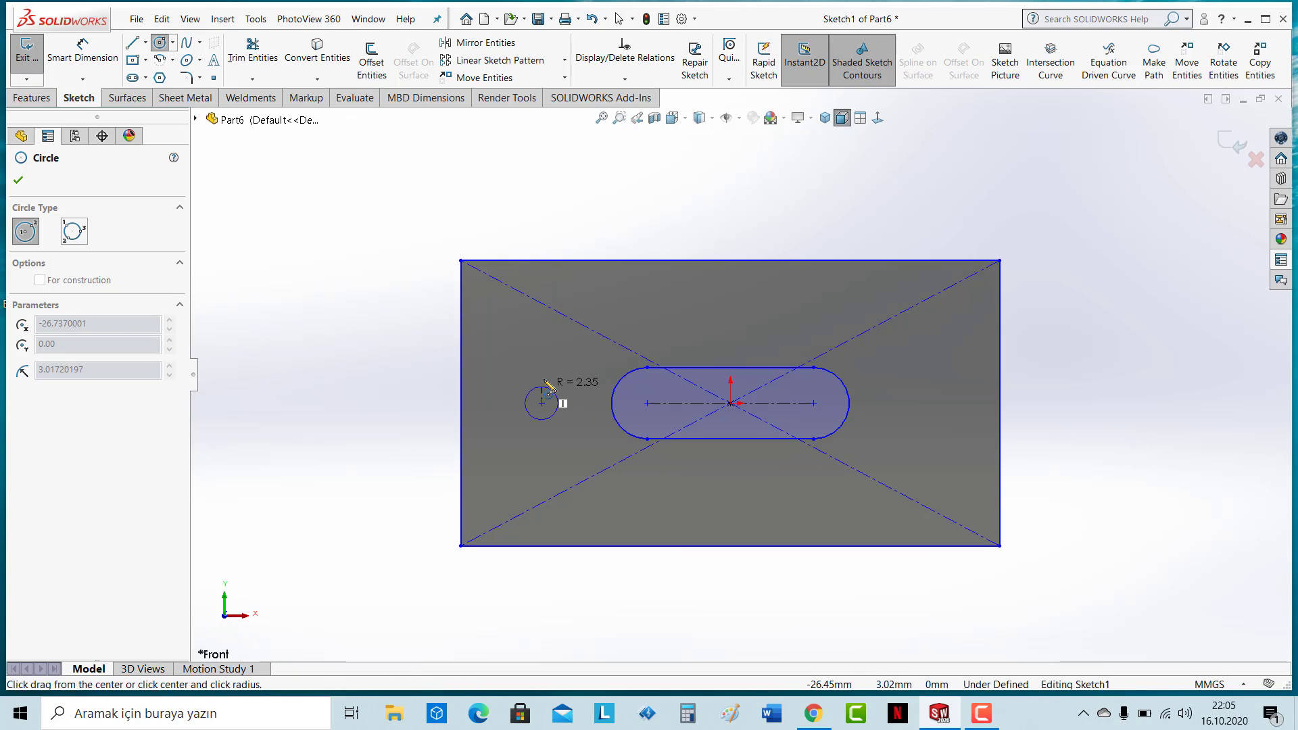
left_click(562, 374)
left_click(32, 98)
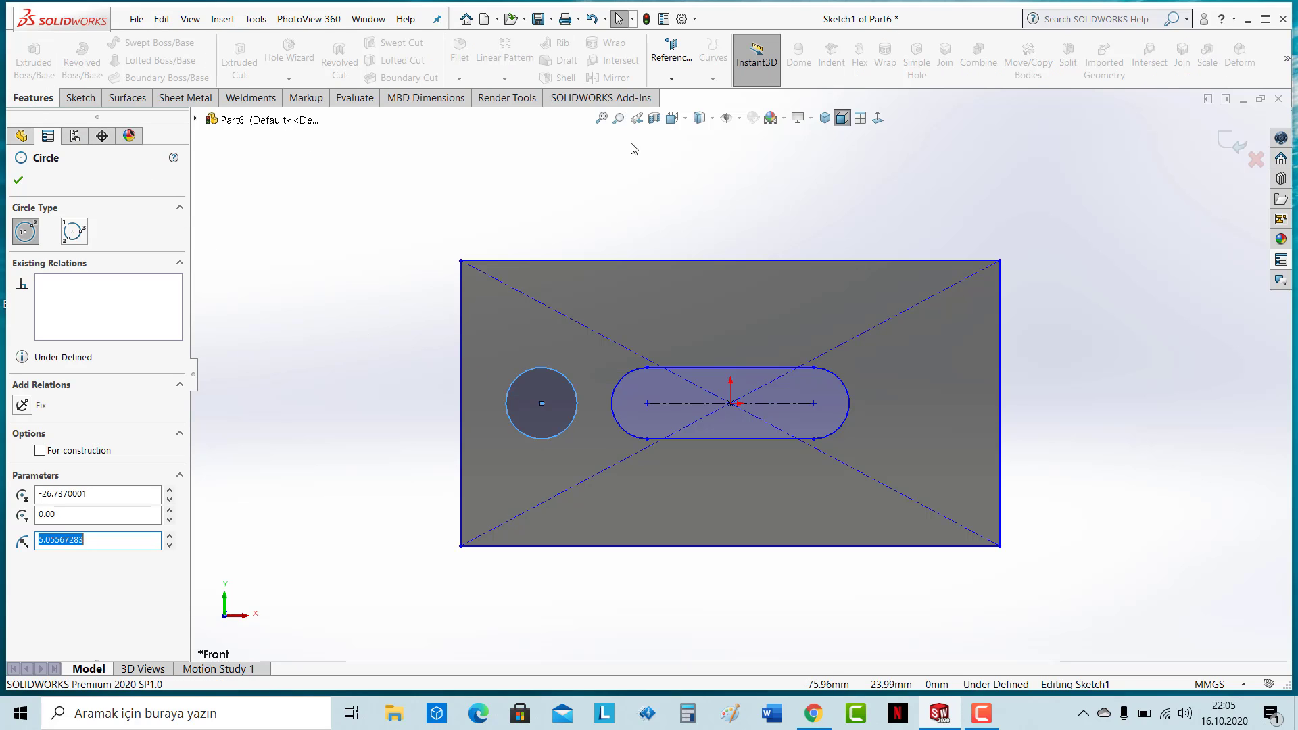
left_click(1232, 142)
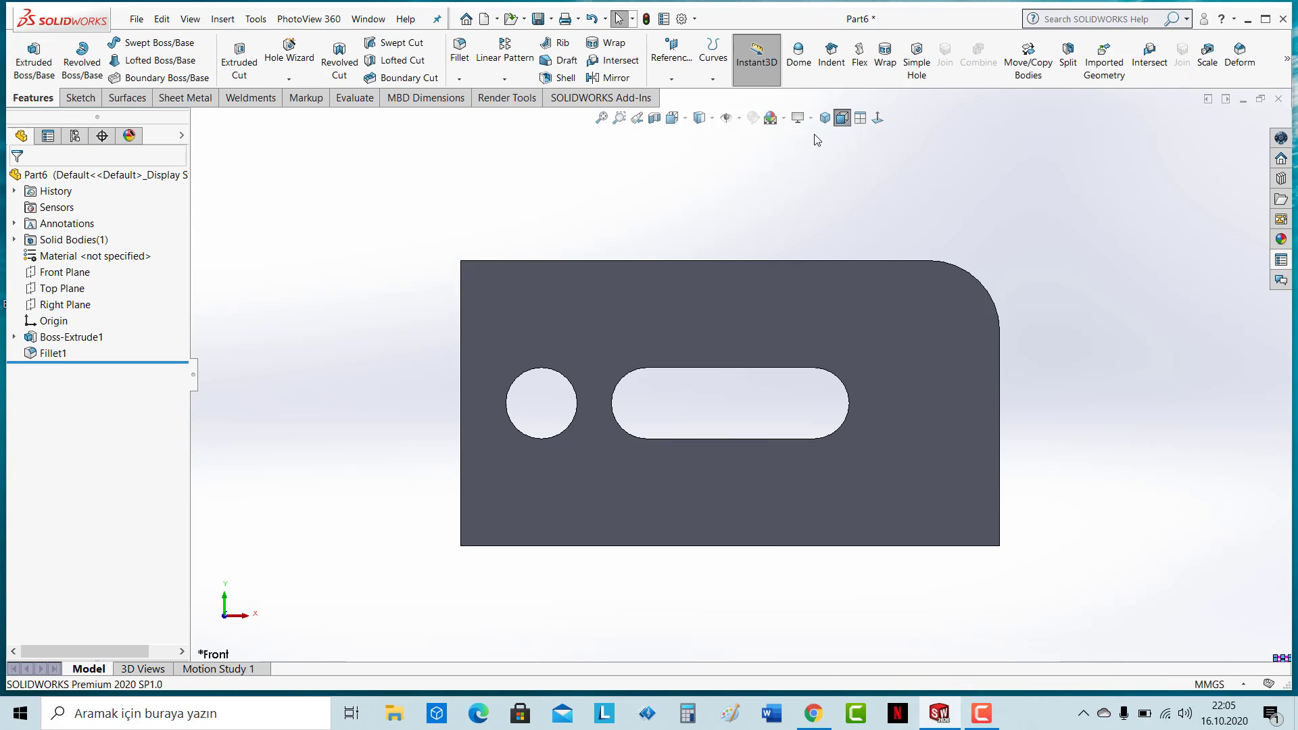
left_click(824, 118)
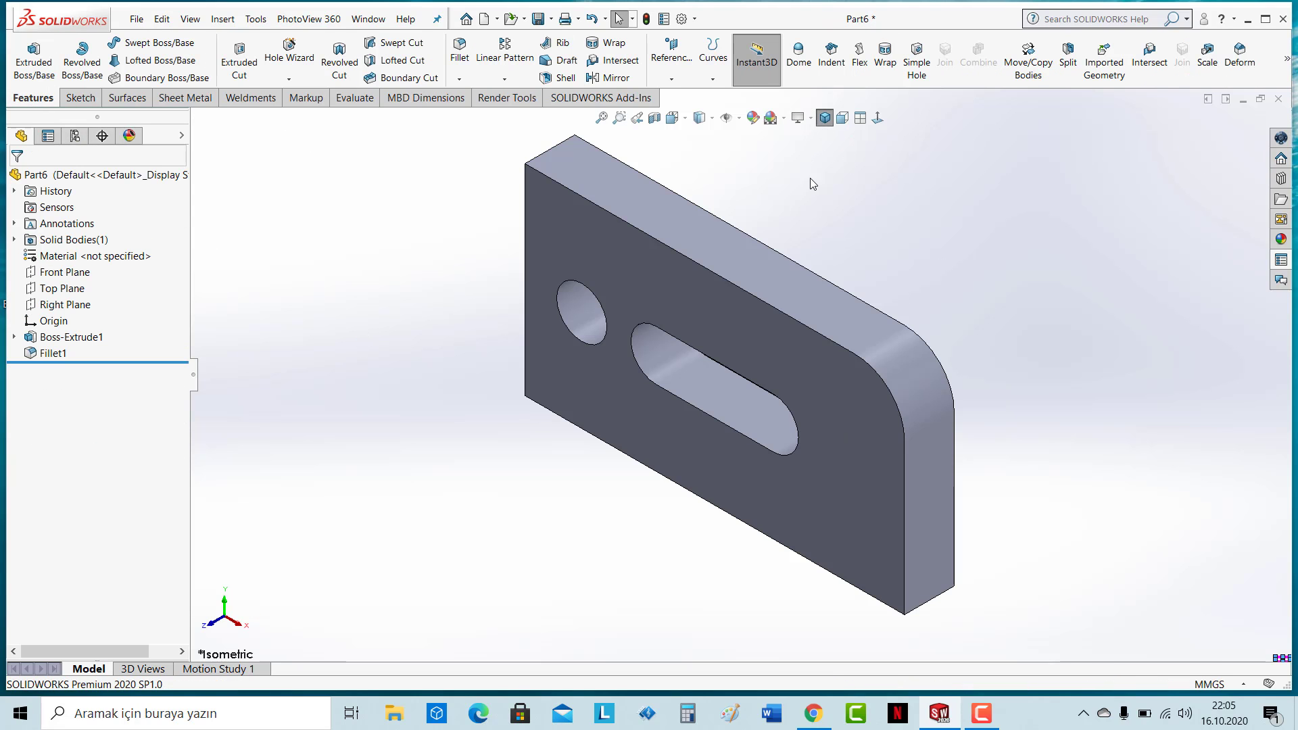
Step: Re-enable 'Auto-rotate view normal to sketch plane' in Sketch system options
left_click(693, 19)
left_click(703, 70)
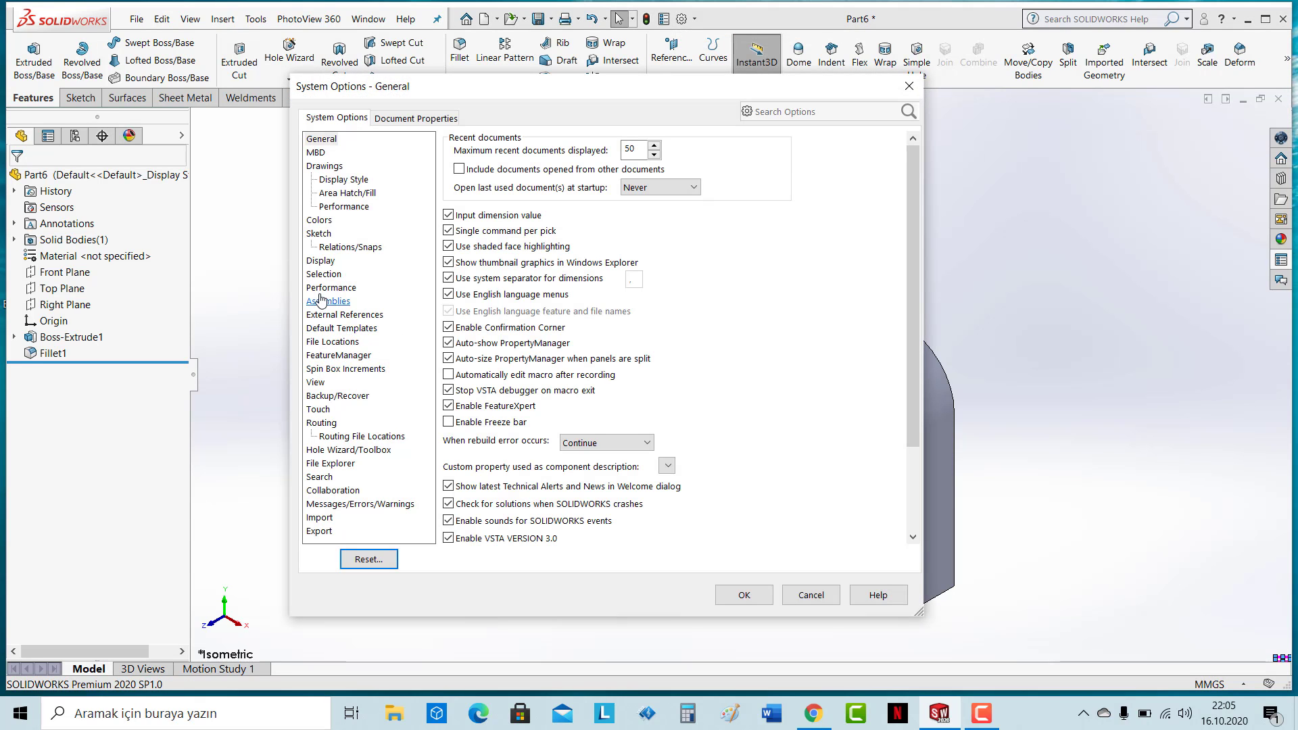
left_click(319, 233)
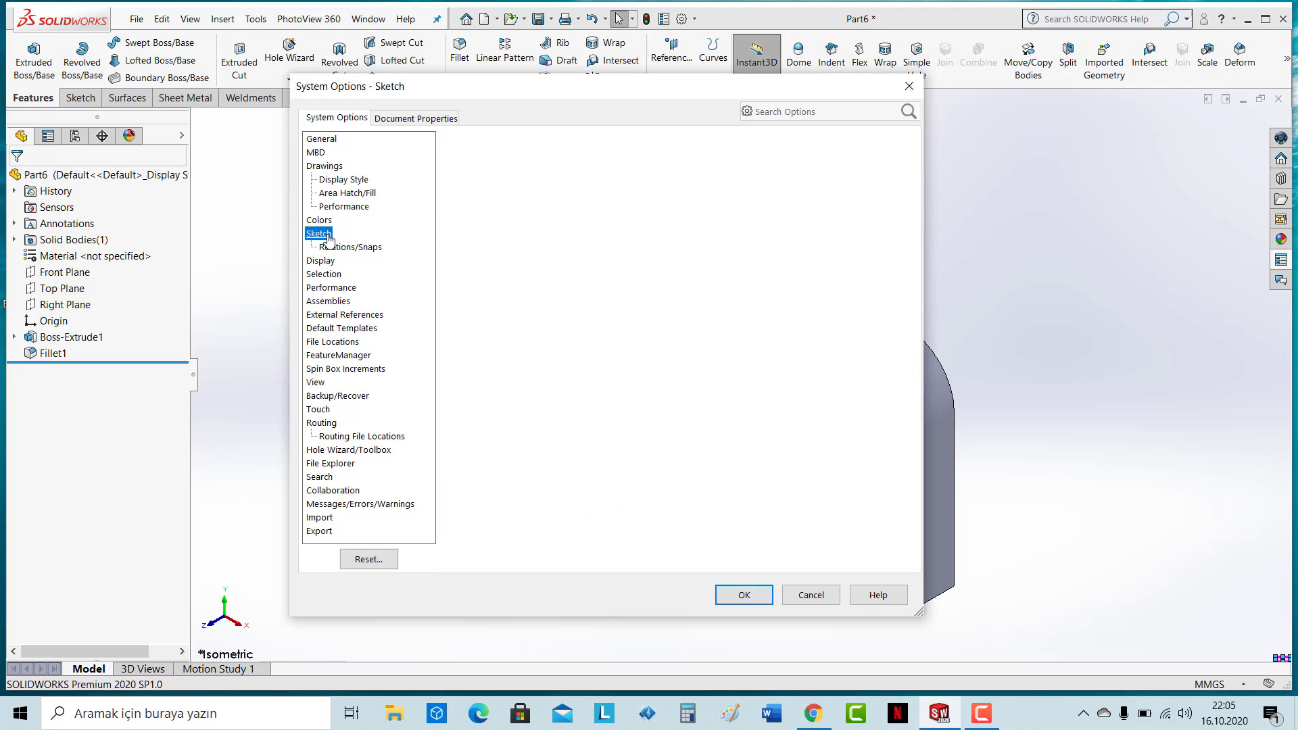
left_click(466, 139)
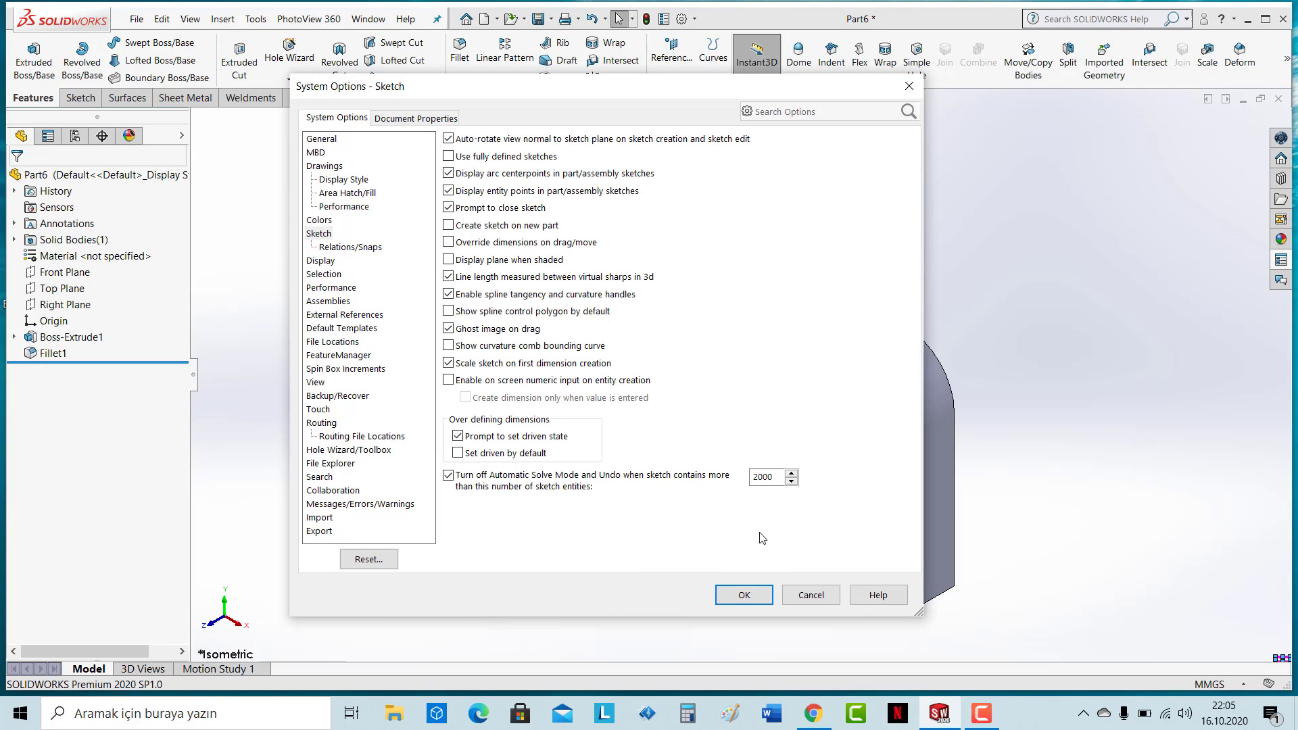
left_click(737, 598)
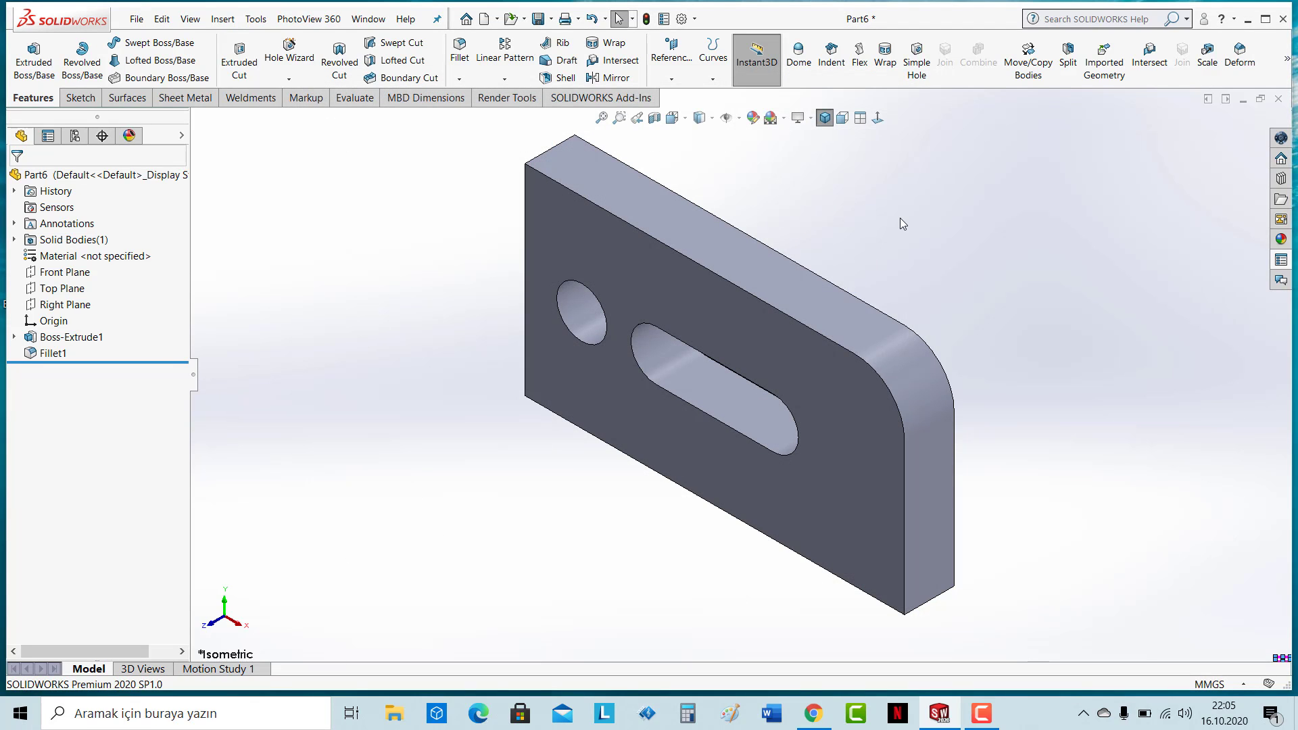
Step: Reopen the plate's extrusion sketch, exit it, and return to isometric view
left_click(663, 280)
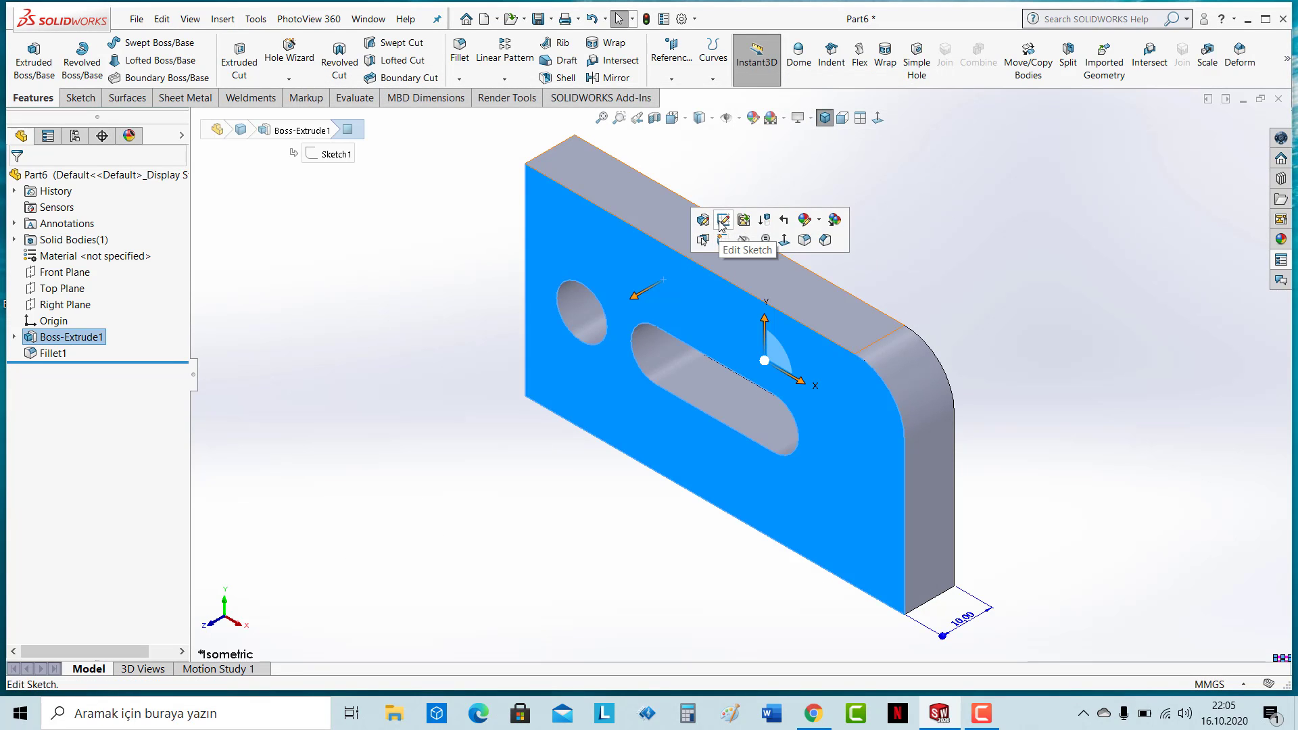
left_click(726, 218)
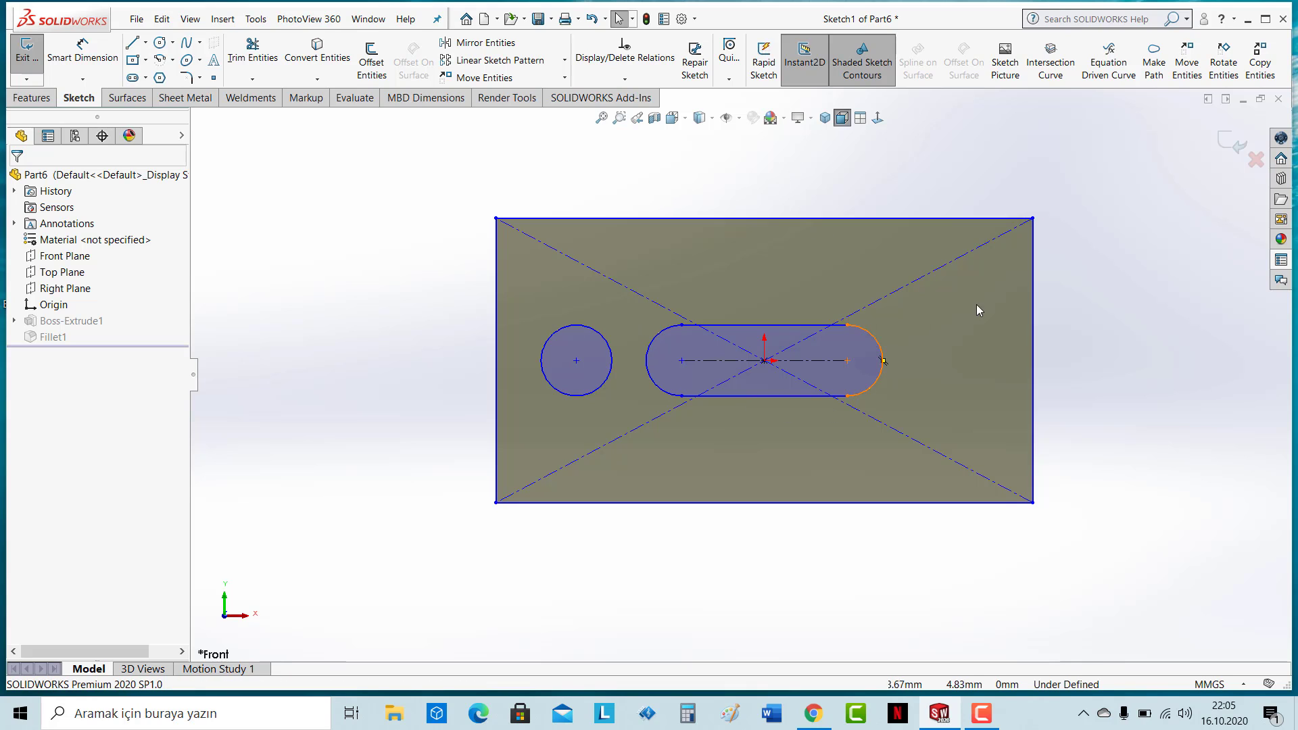
left_click(1230, 144)
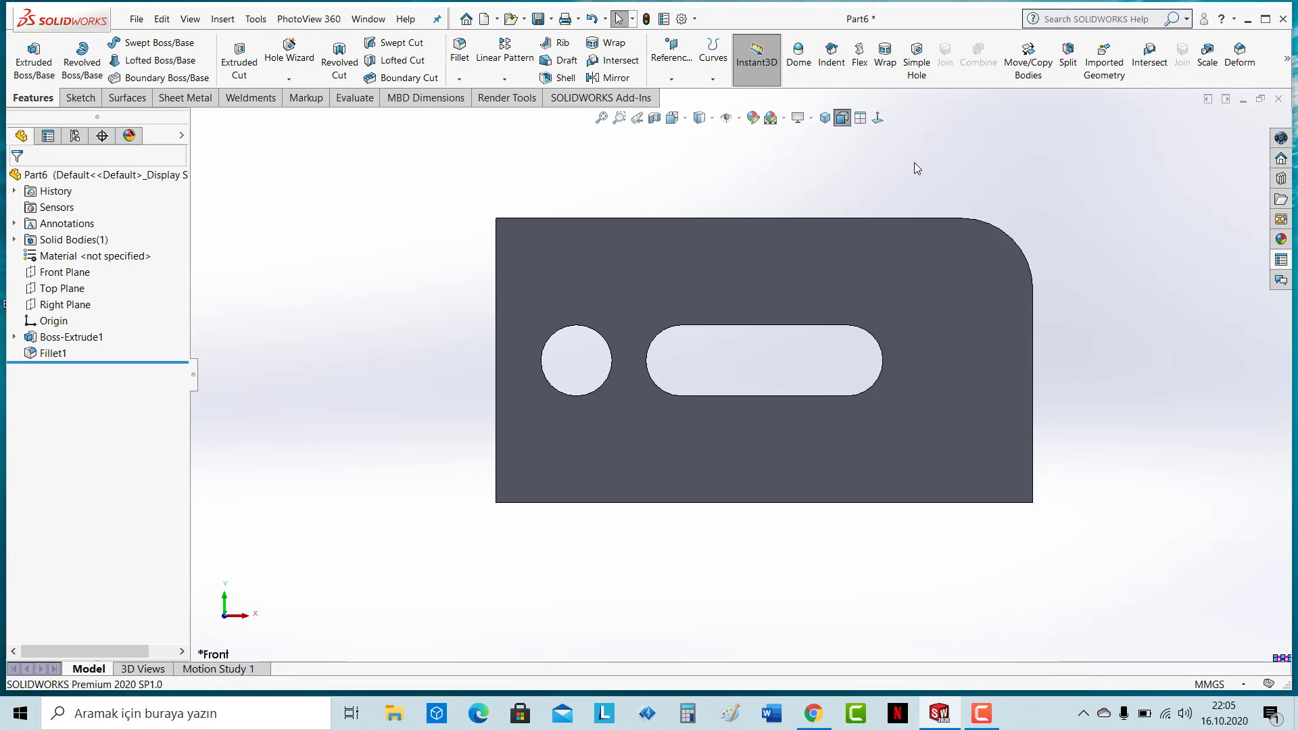
left_click(825, 117)
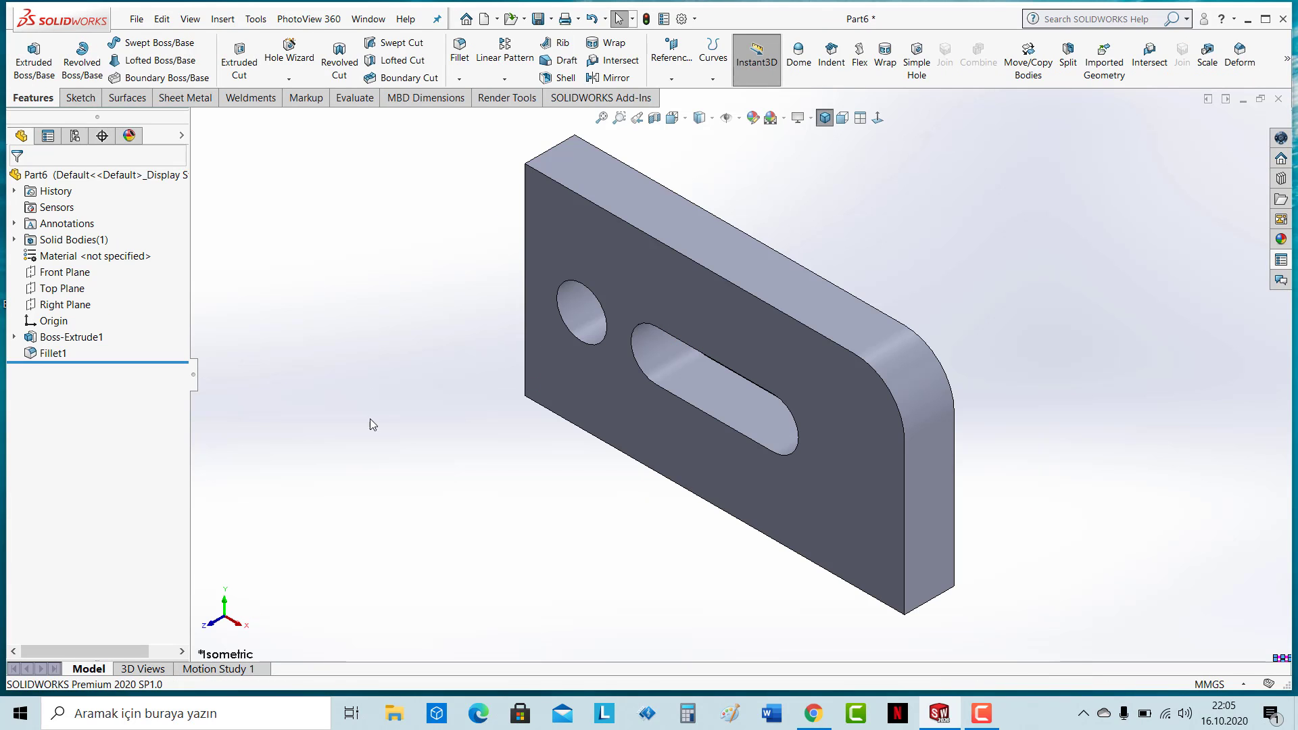
Step: Assign Copper as the plate's material and zoom in and out to inspect it
right_click(110, 257)
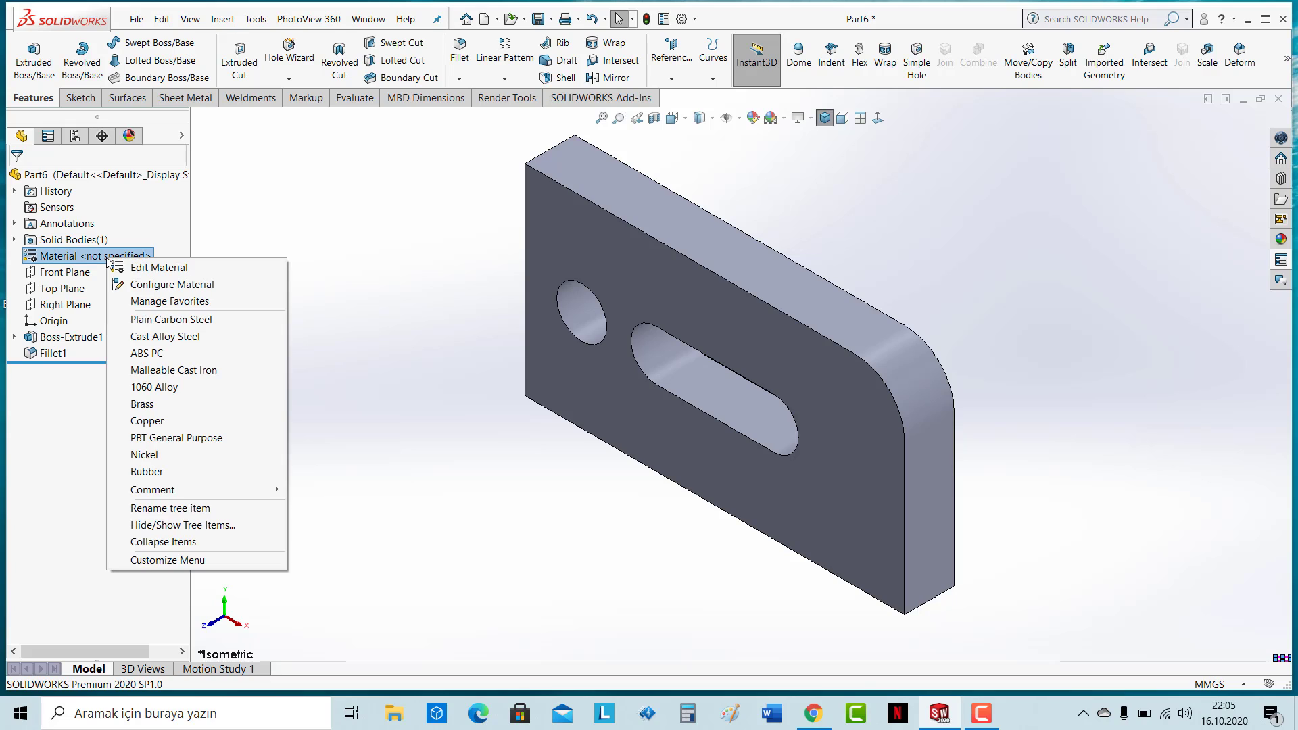
left_click(147, 420)
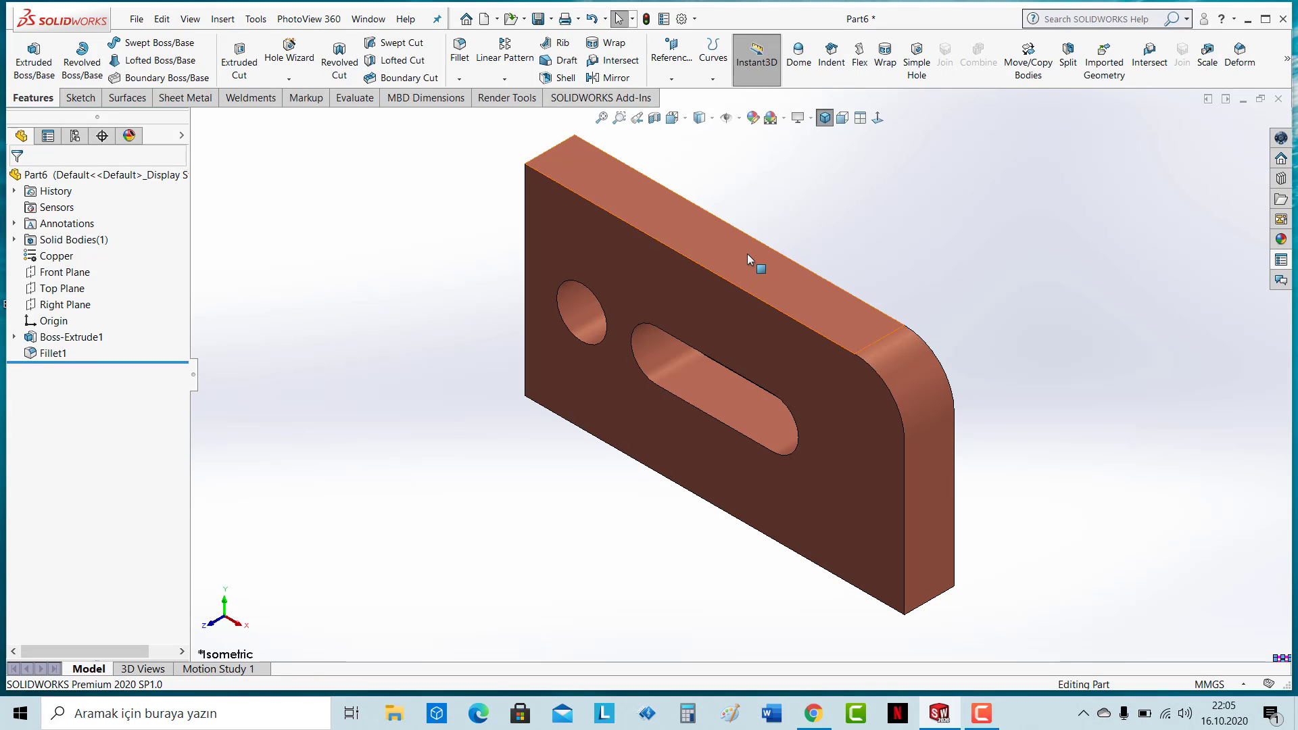
scroll(748, 254, "up", 3)
scroll(784, 283, "down", 3)
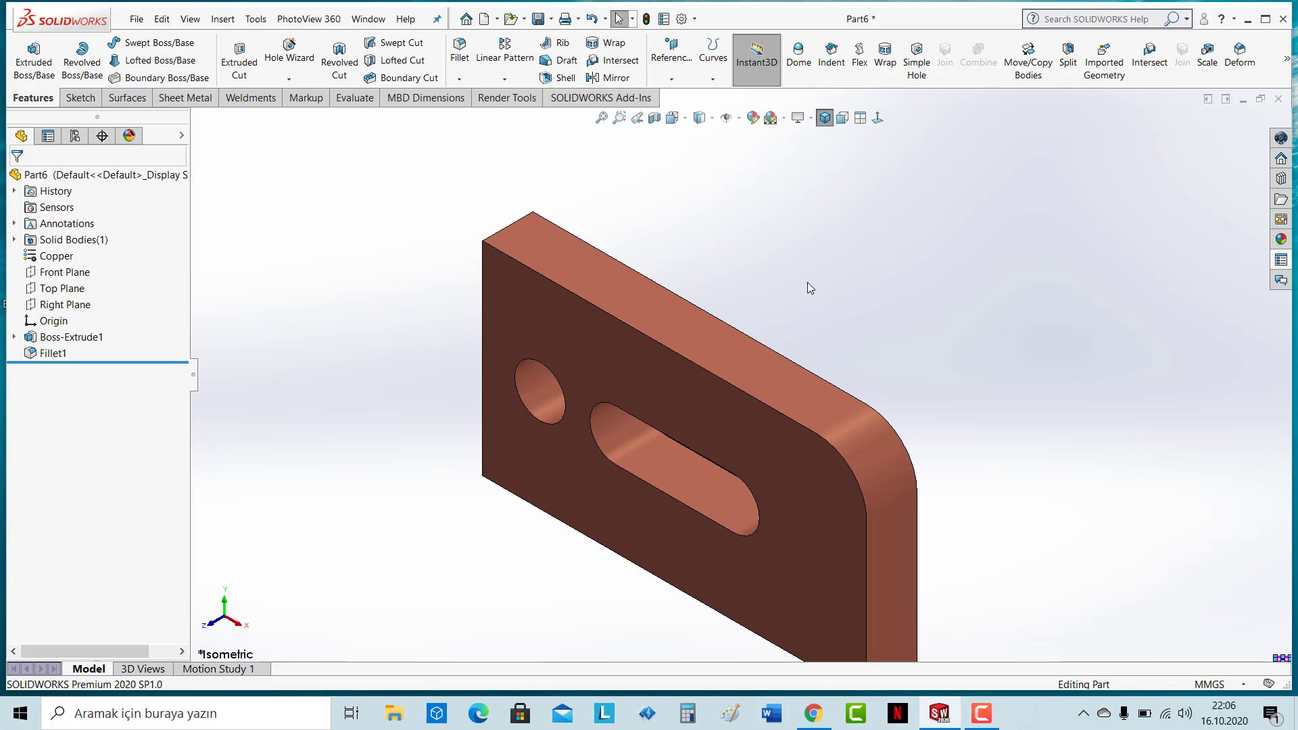
scroll(807, 282, "up", 2)
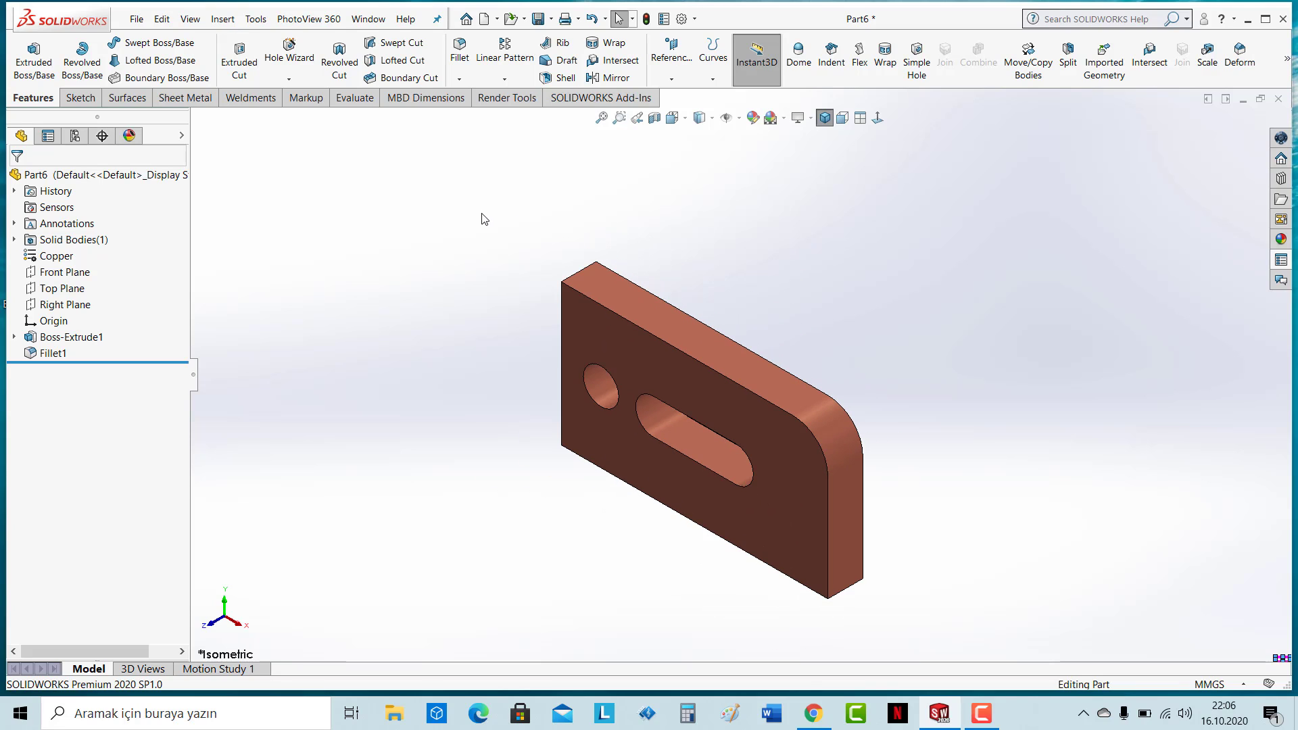
Step: In File Properties' Custom tab, add a Text property Çizen holding the drafter's name
left_click(135, 20)
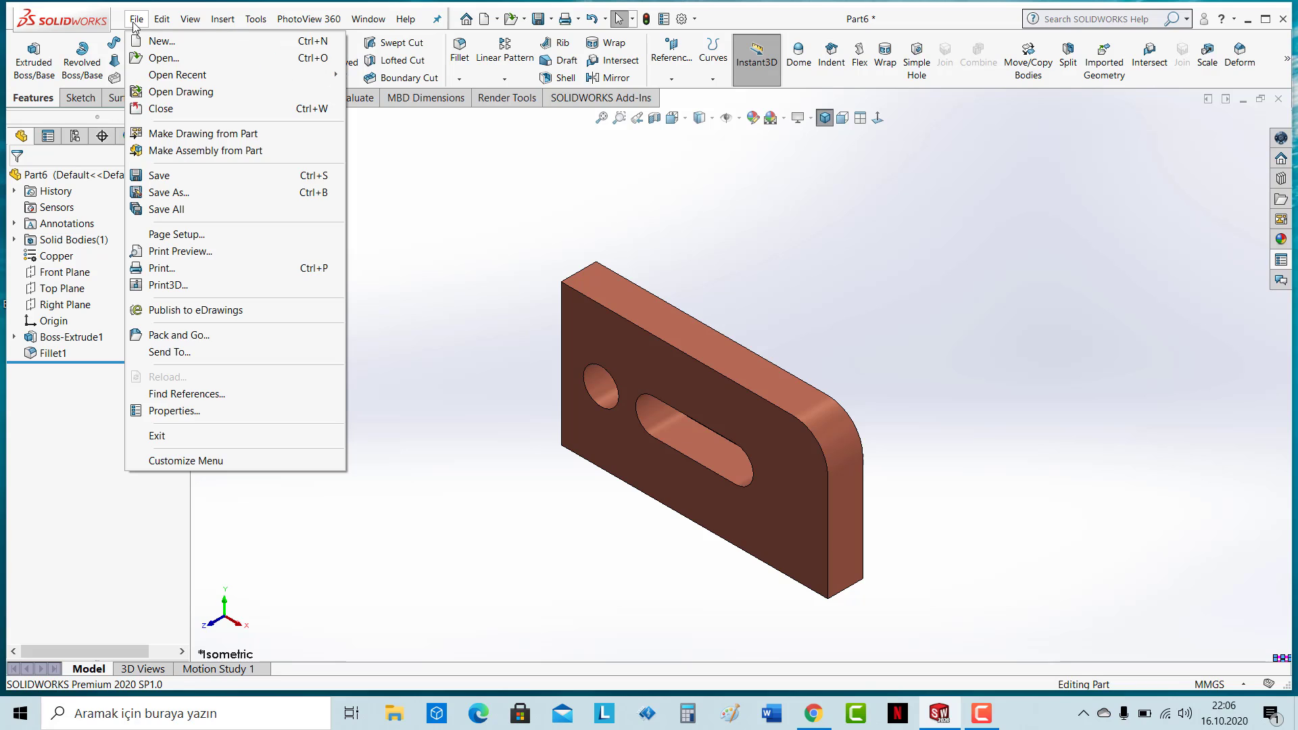
left_click(174, 412)
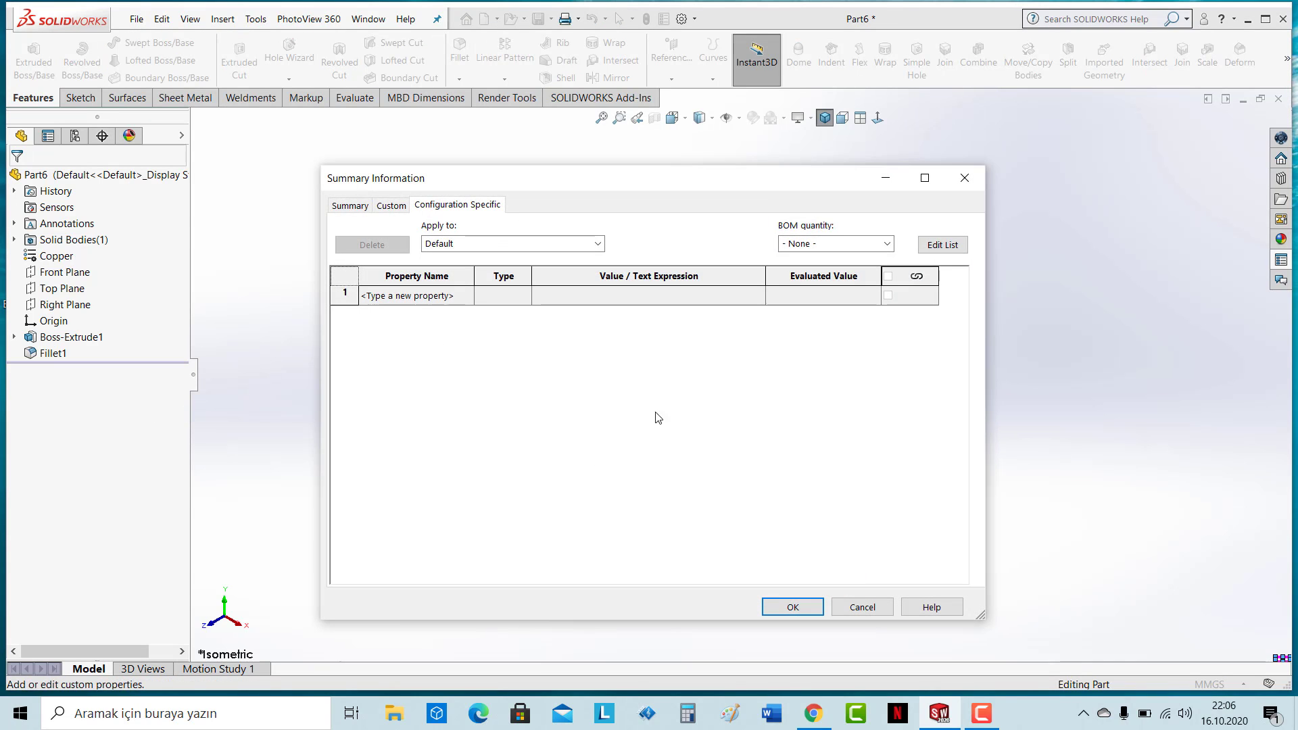
left_click(392, 205)
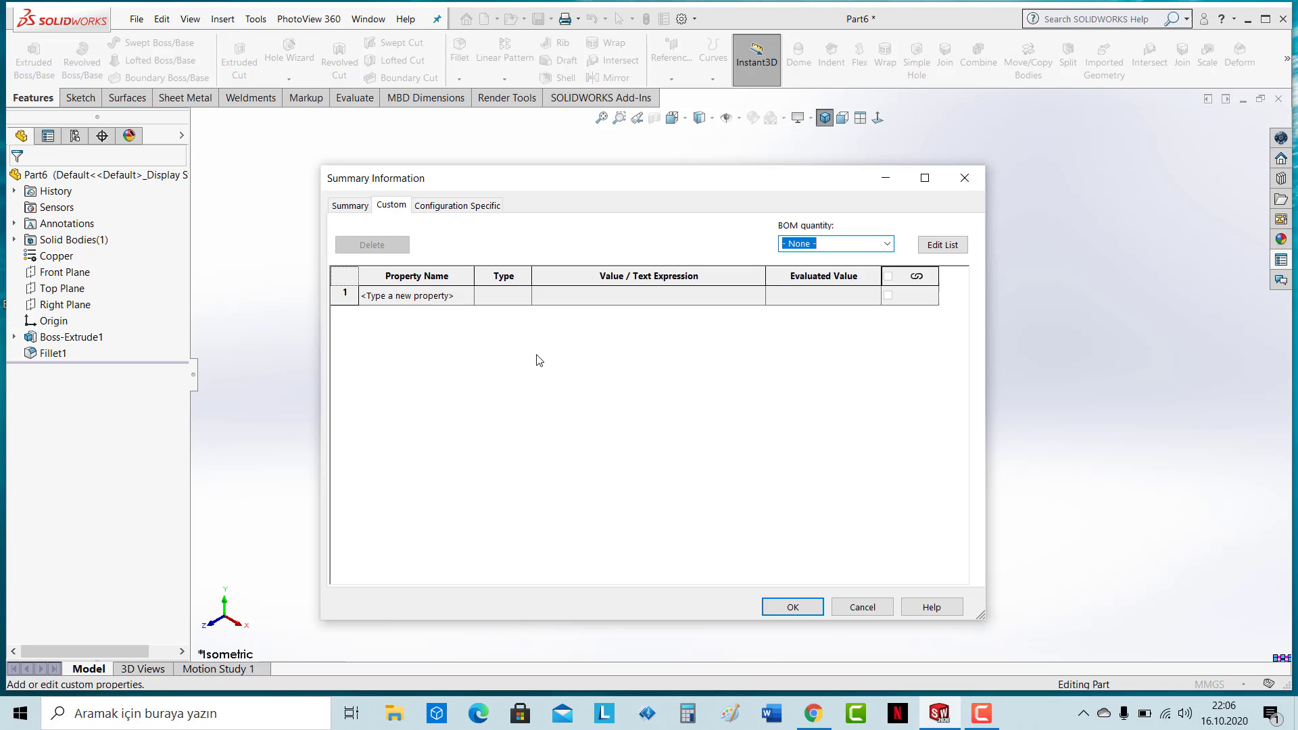
left_click(455, 297)
type("Ç")
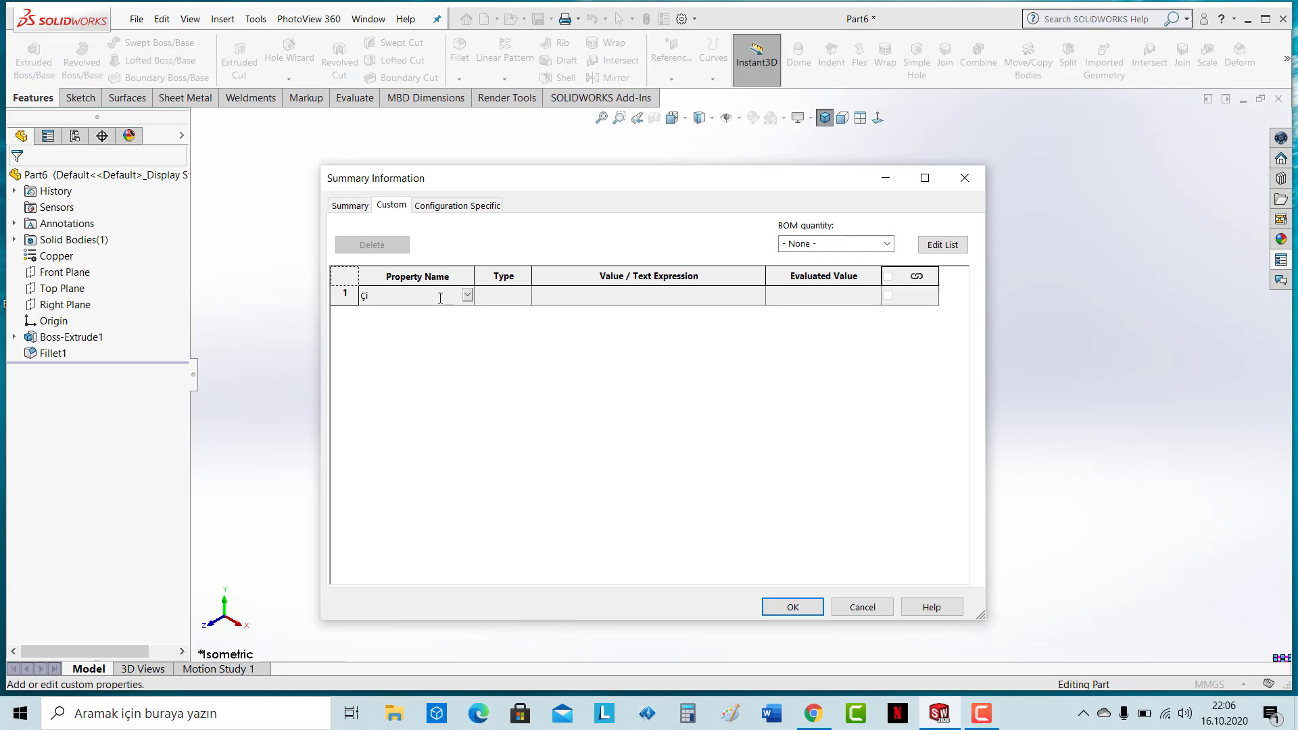
type("zen")
left_click(488, 298)
left_click(496, 313)
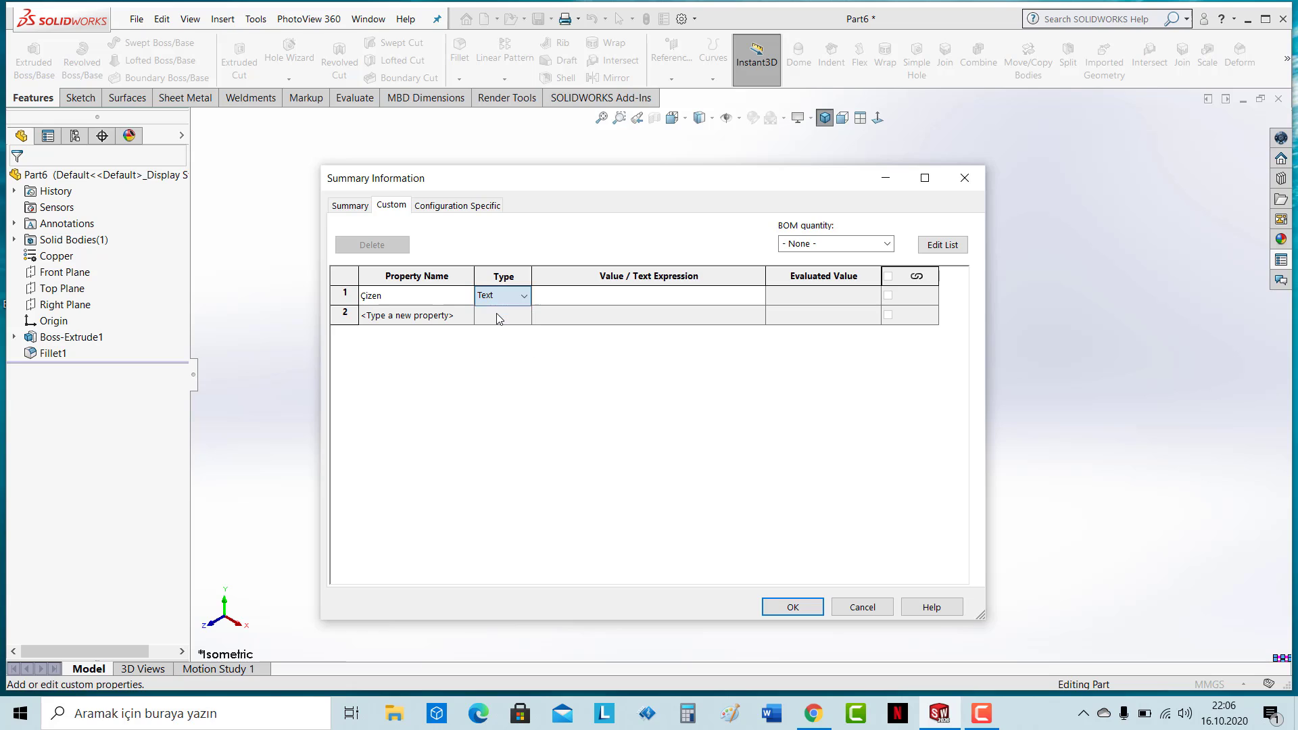
left_click(564, 299)
type("Tur")
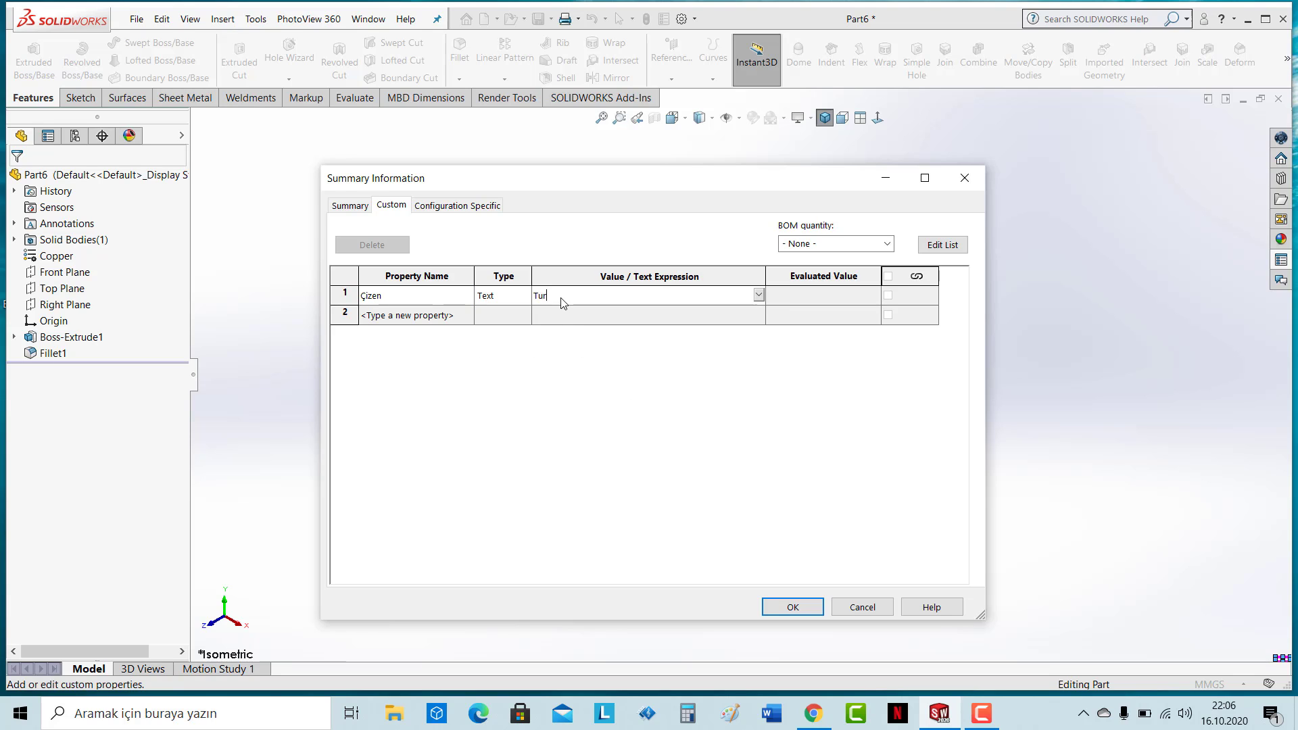
type("han")
key("Caps_Lock")
type("KAYMAK")
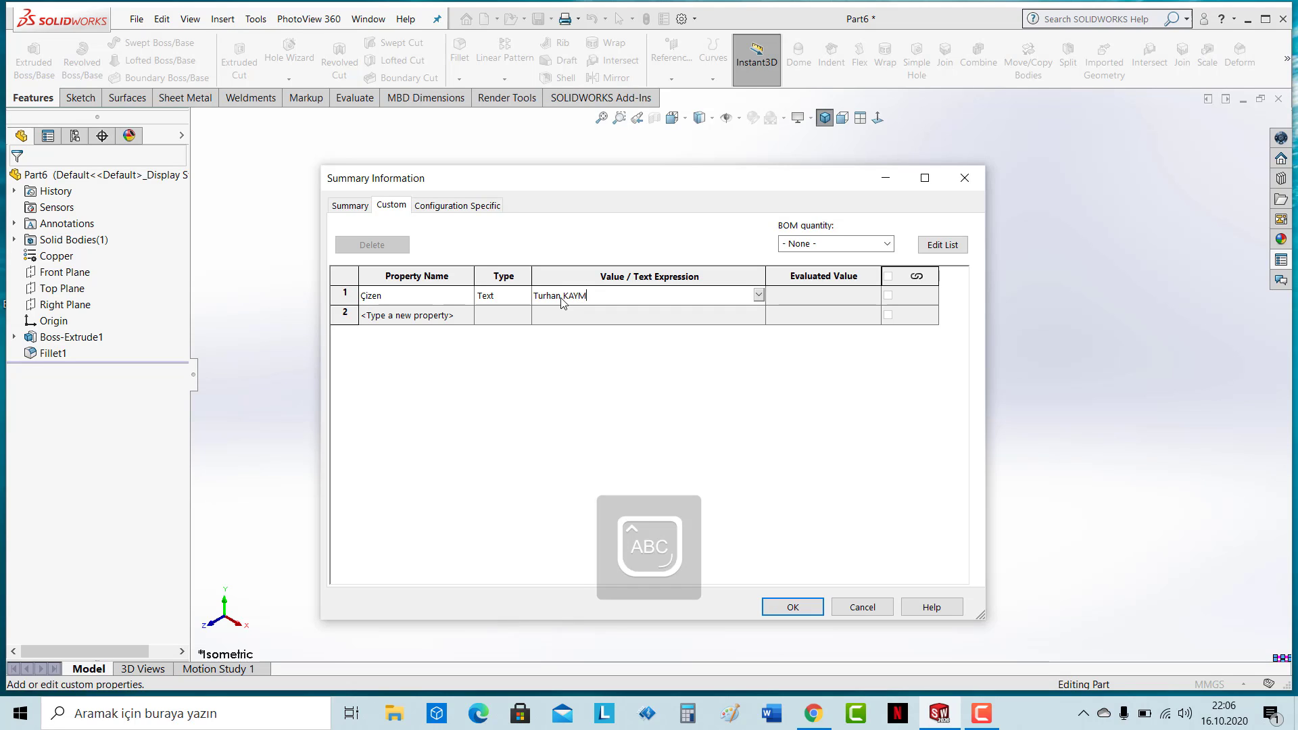
left_click(814, 292)
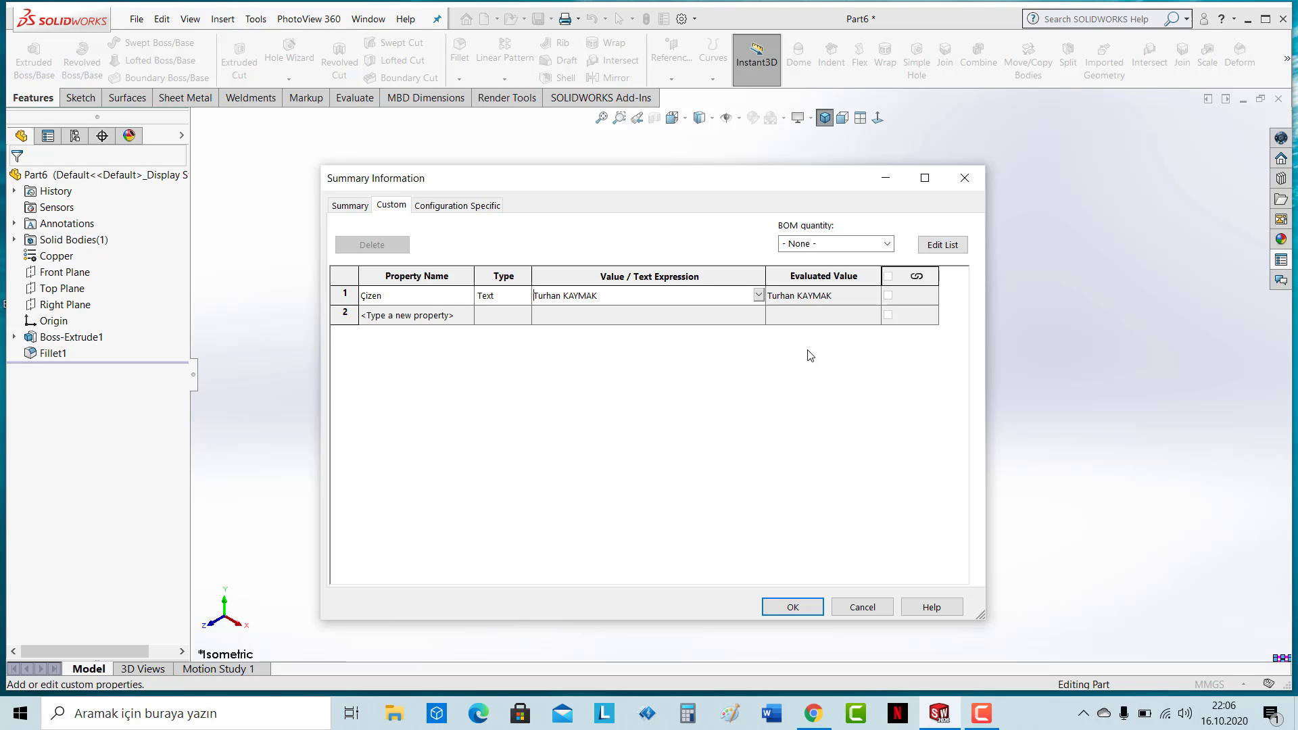
Step: Add a Text property Kontrol holding the checker's name
left_click(406, 319)
type("K")
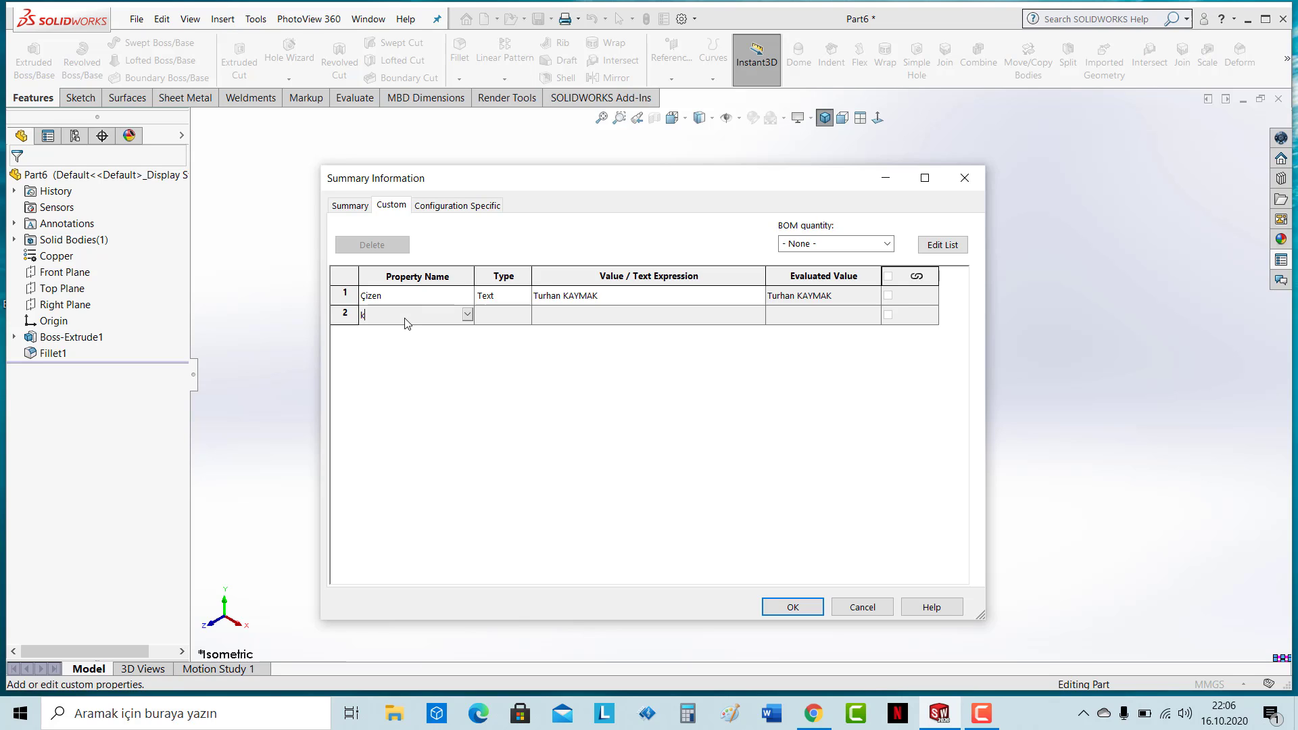
key("Caps_Lock")
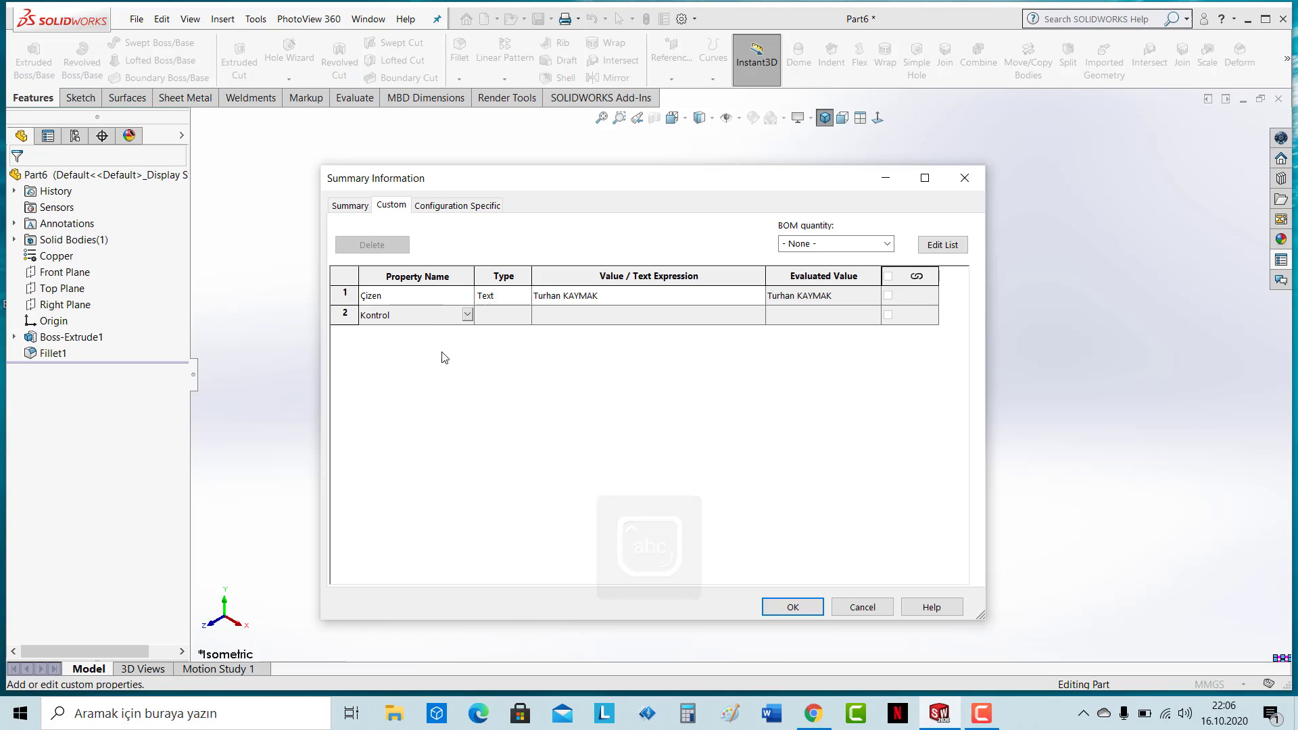
left_click(504, 315)
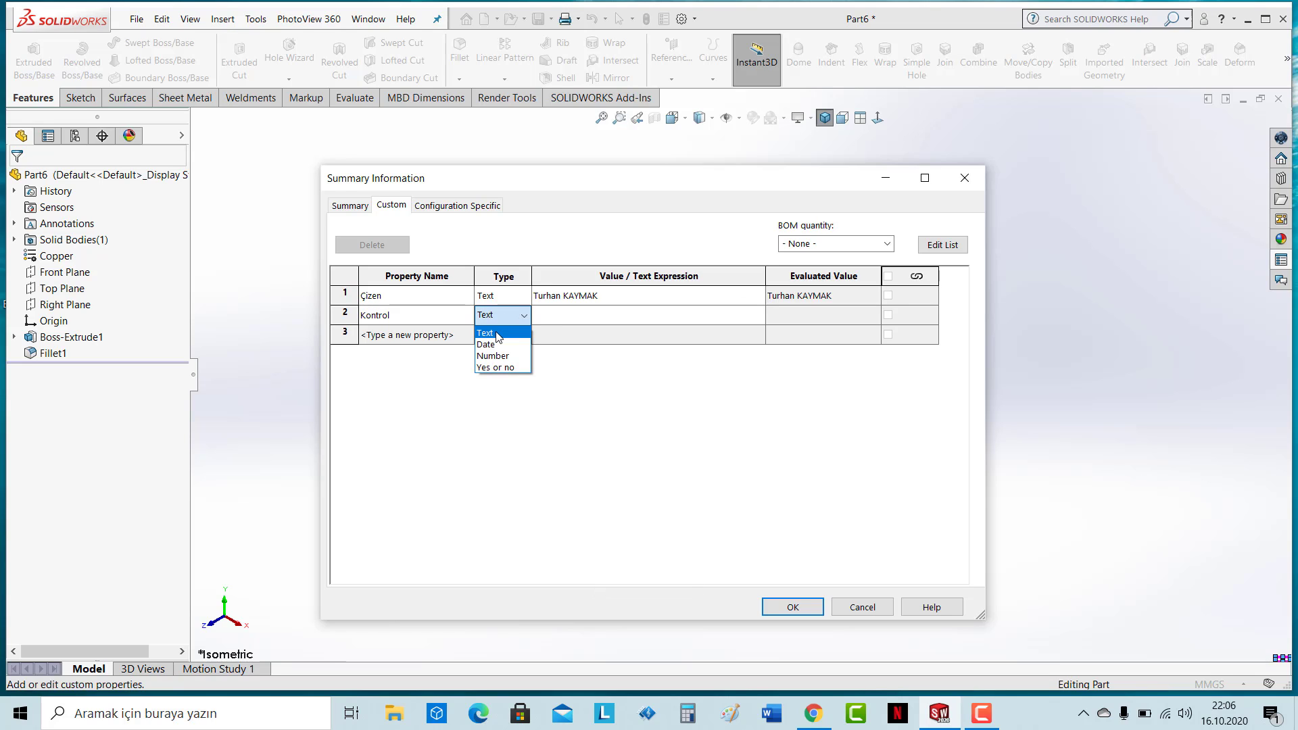
left_click(504, 331)
left_click(547, 317)
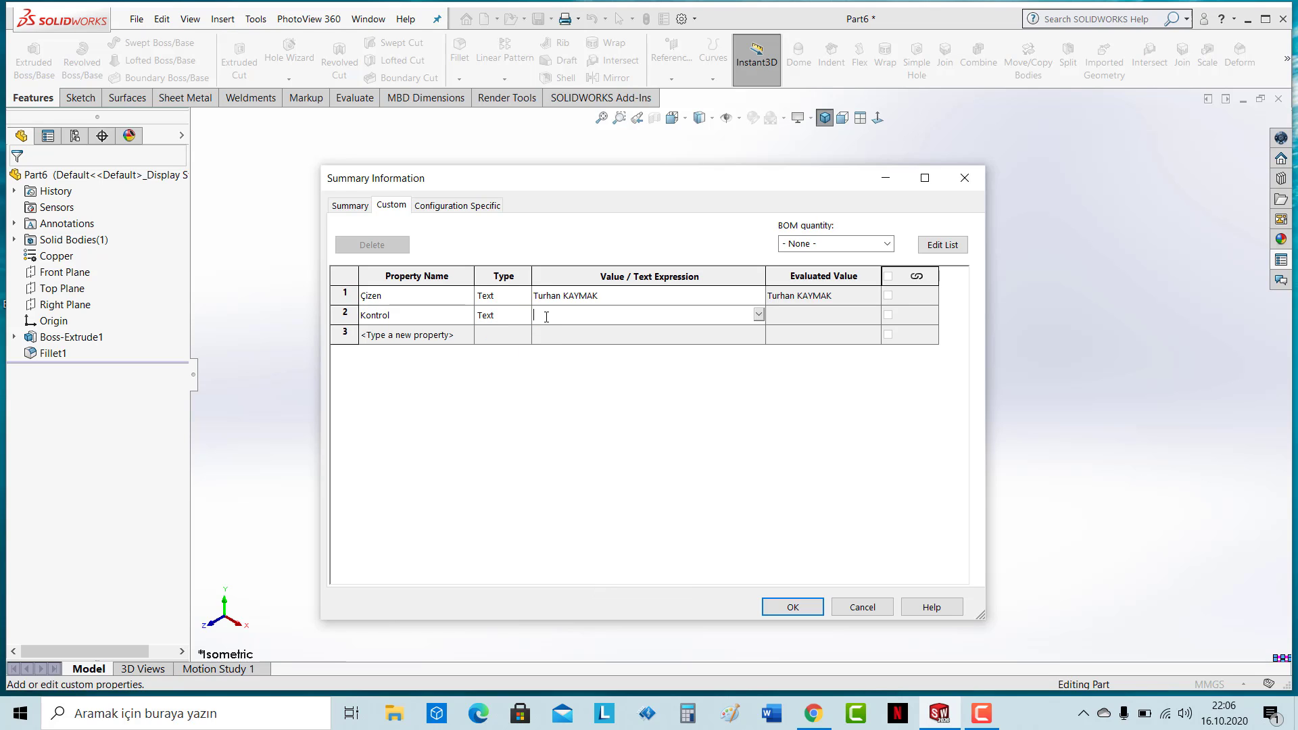
type("Çağrı")
key("Caps_Lock")
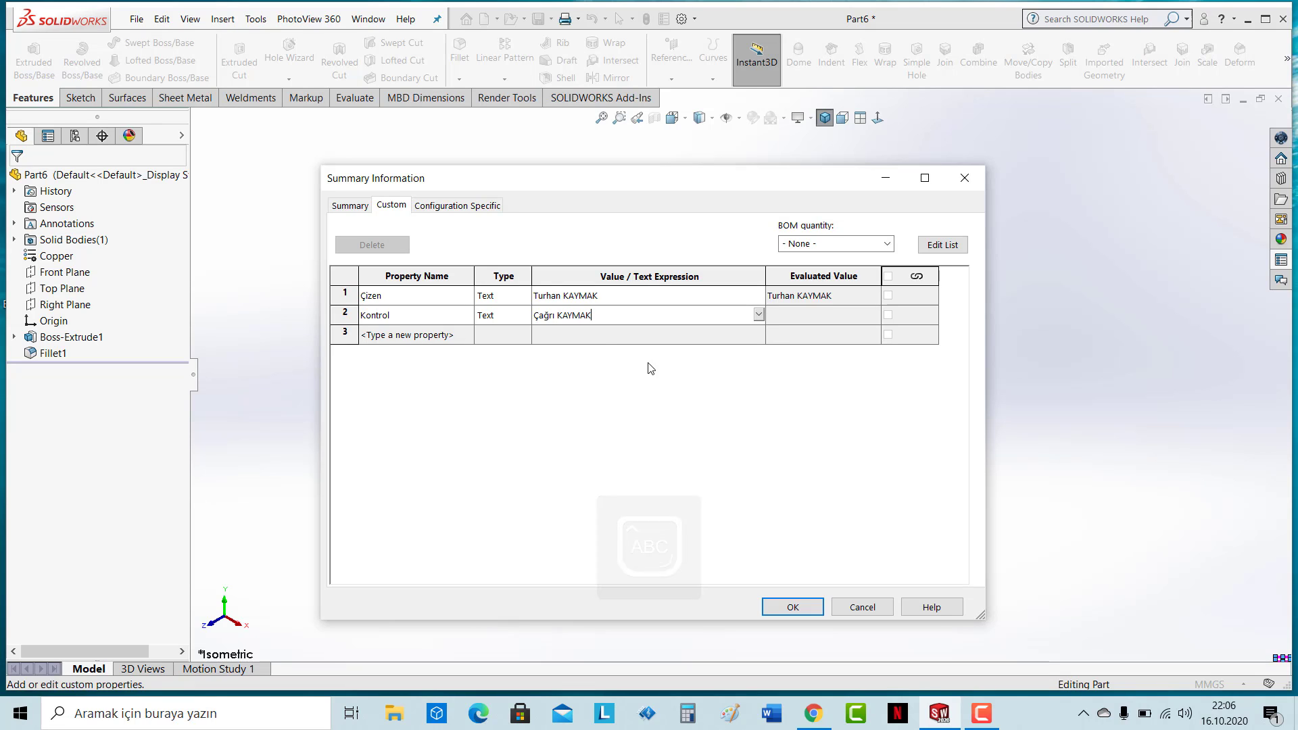
left_click(806, 316)
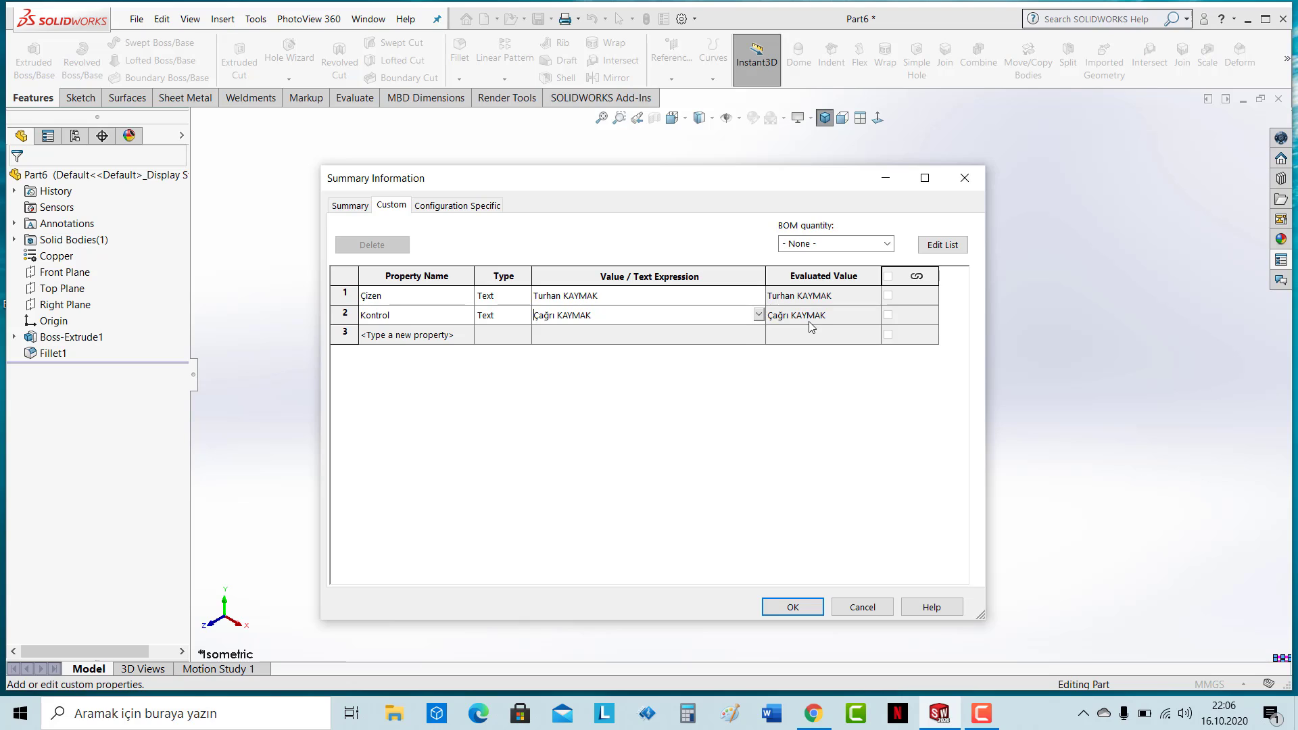
Step: Add a Malzeme property linked to the part's Material (Copper)
left_click(423, 338)
type("m")
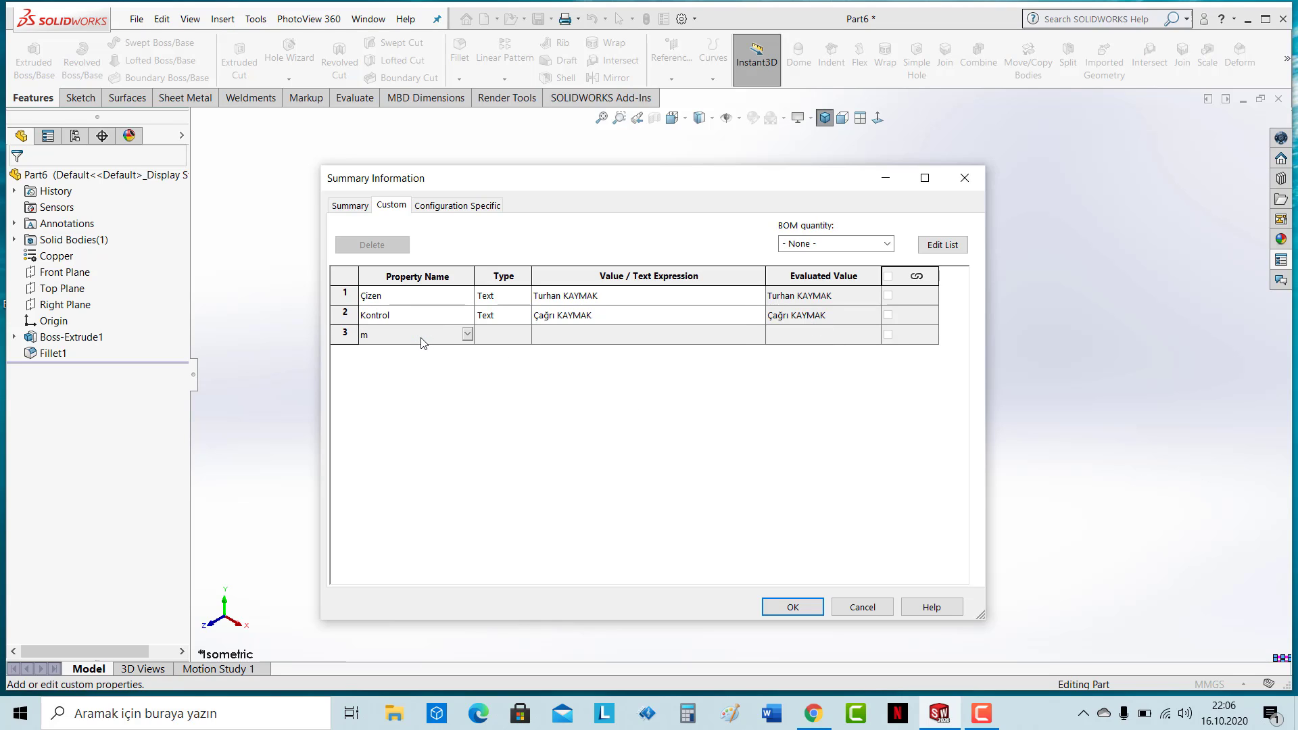
key("BackSpace")
type("M")
key("Caps_Lock")
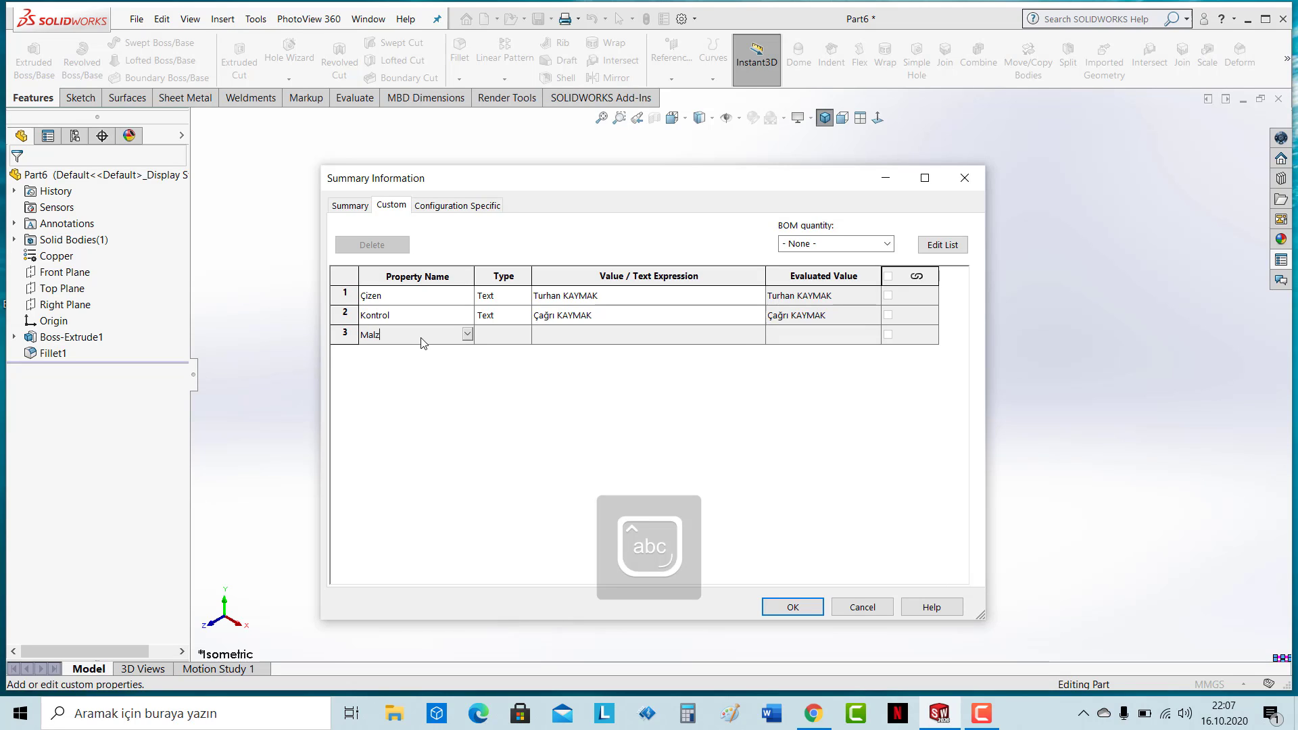
left_click(502, 336)
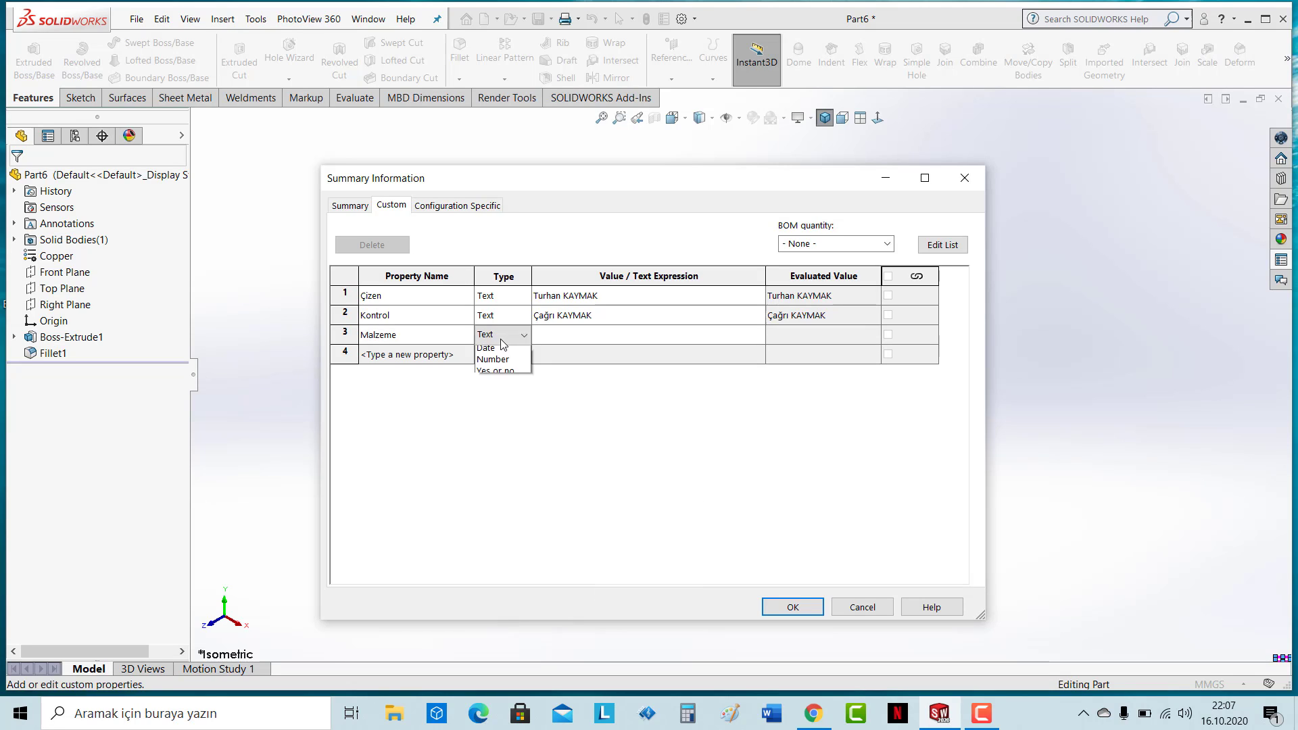
left_click(497, 353)
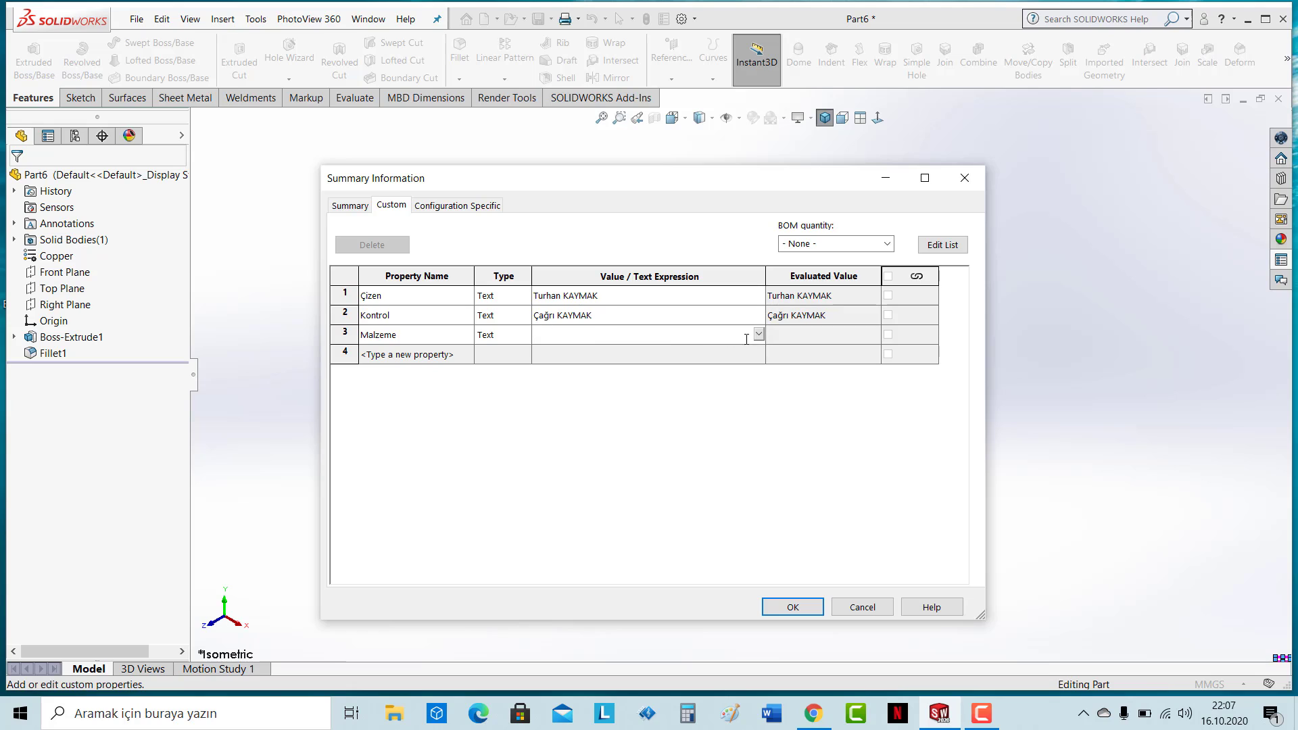
left_click(758, 335)
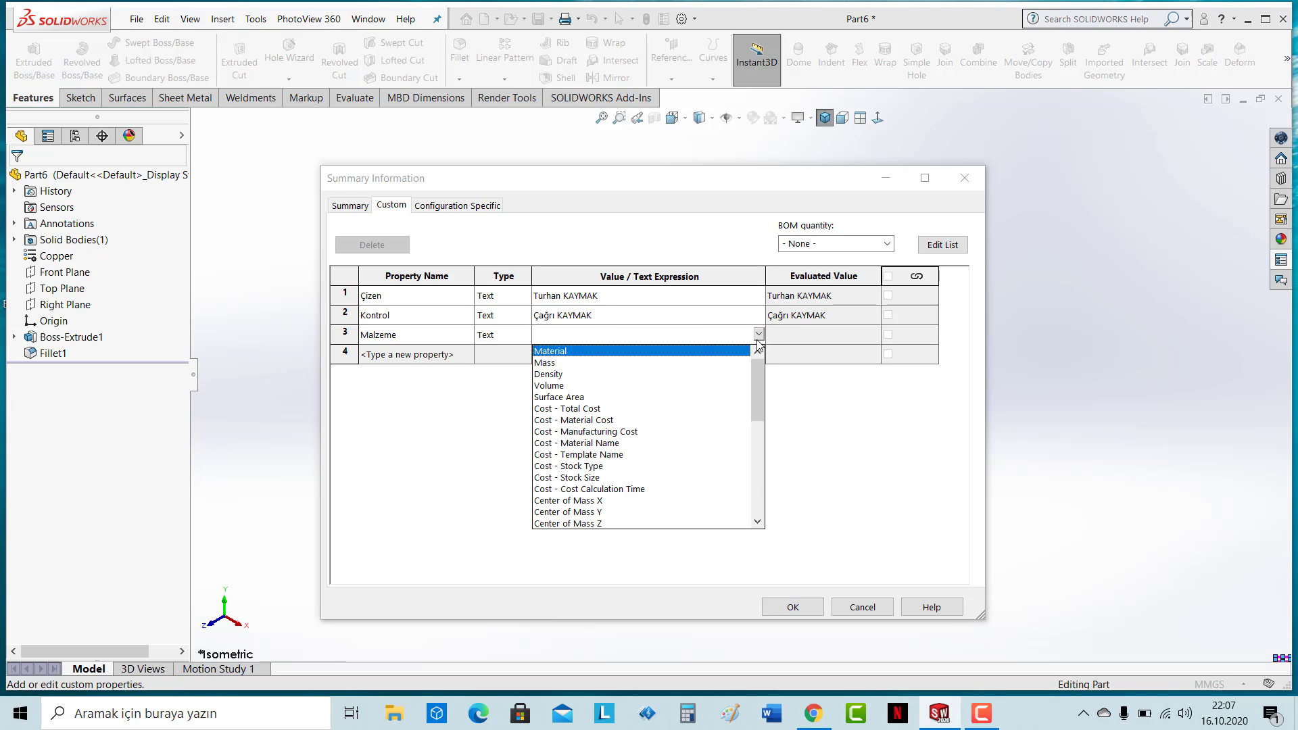
left_click(565, 353)
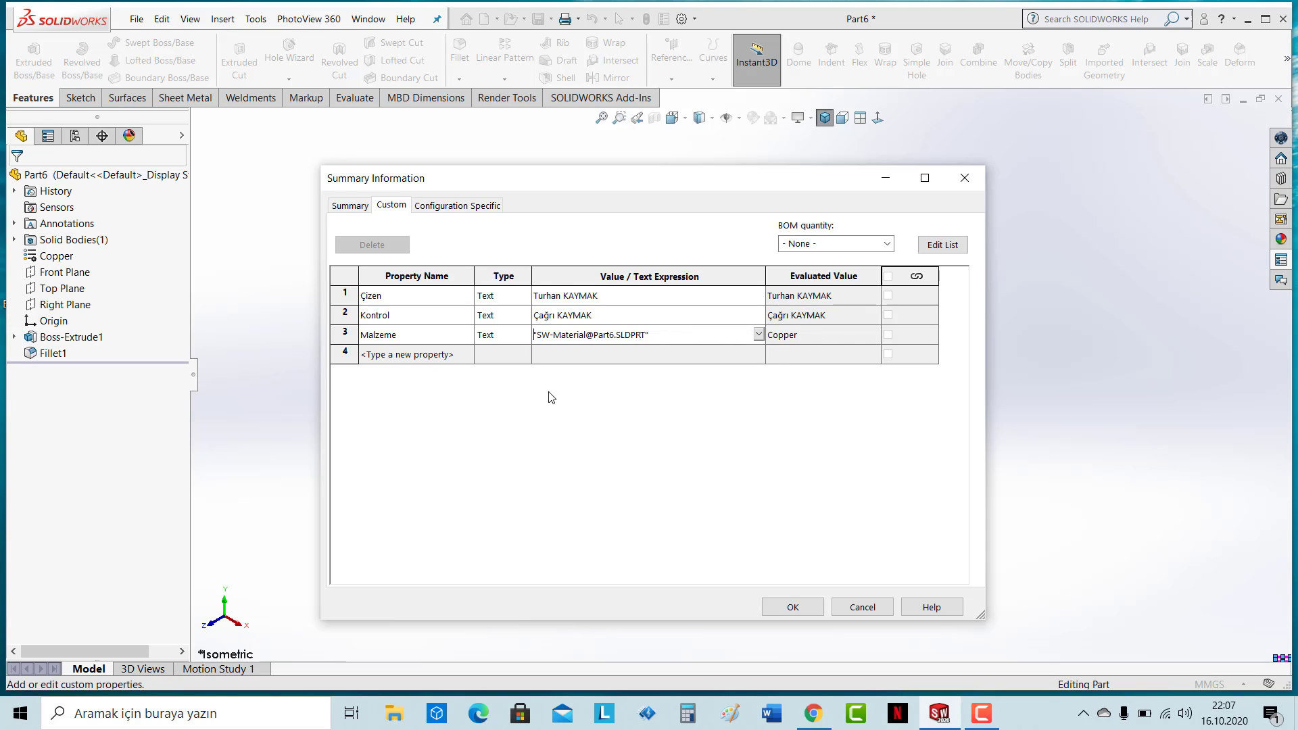
Step: Add an Ağırlık property linked to the part's Mass (237.19) and close the dialog
left_click(417, 355)
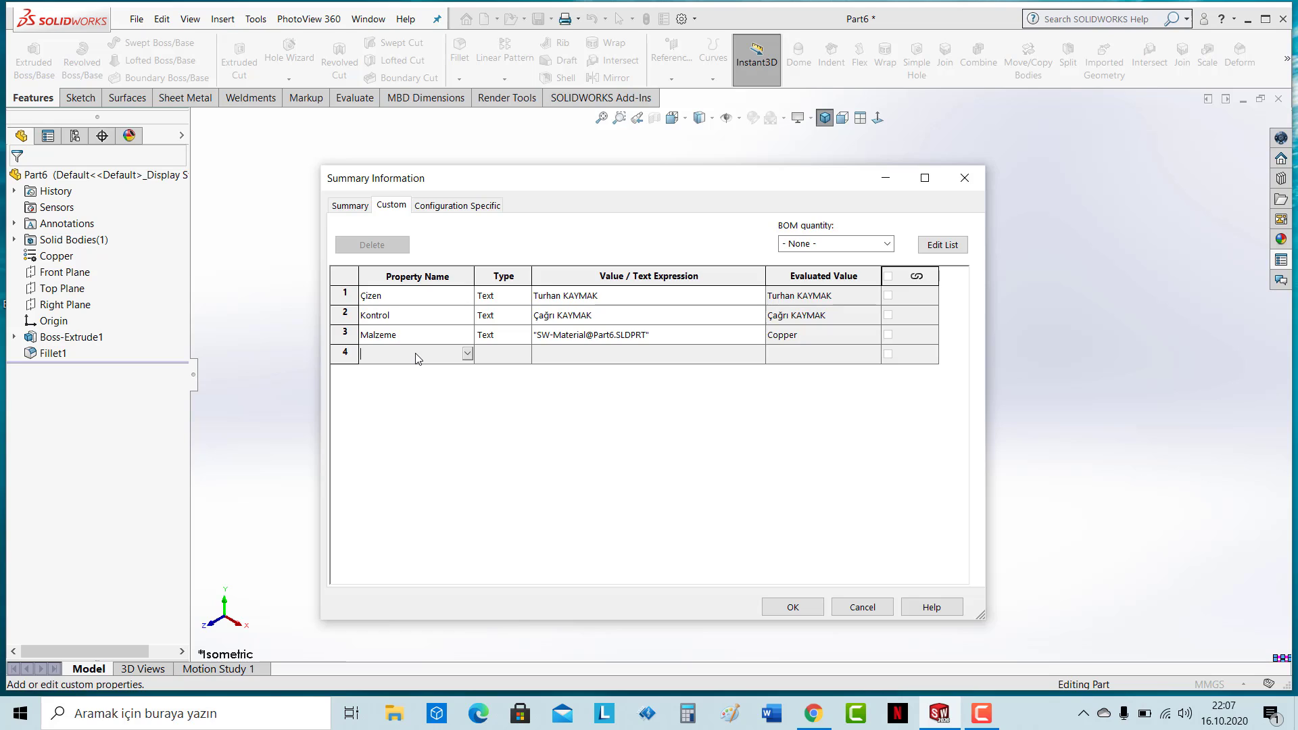
type("Ağırlık")
left_click(512, 355)
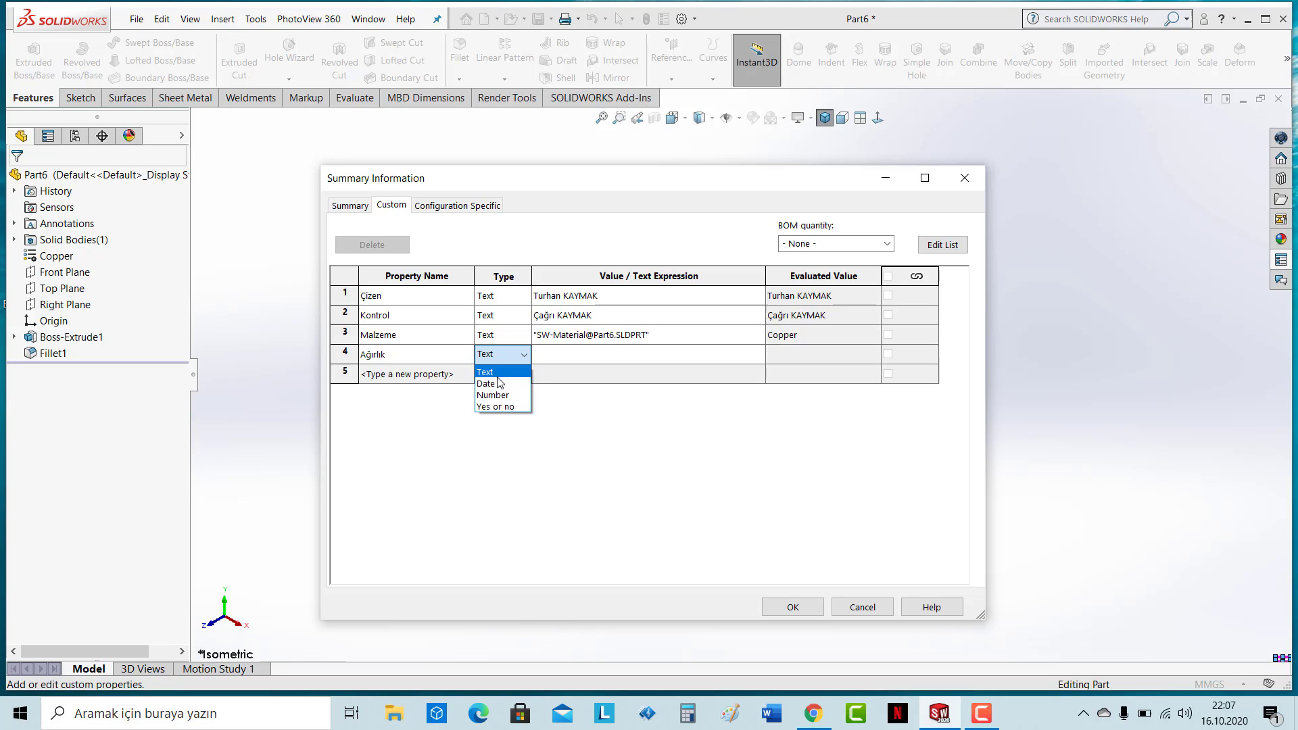
left_click(497, 372)
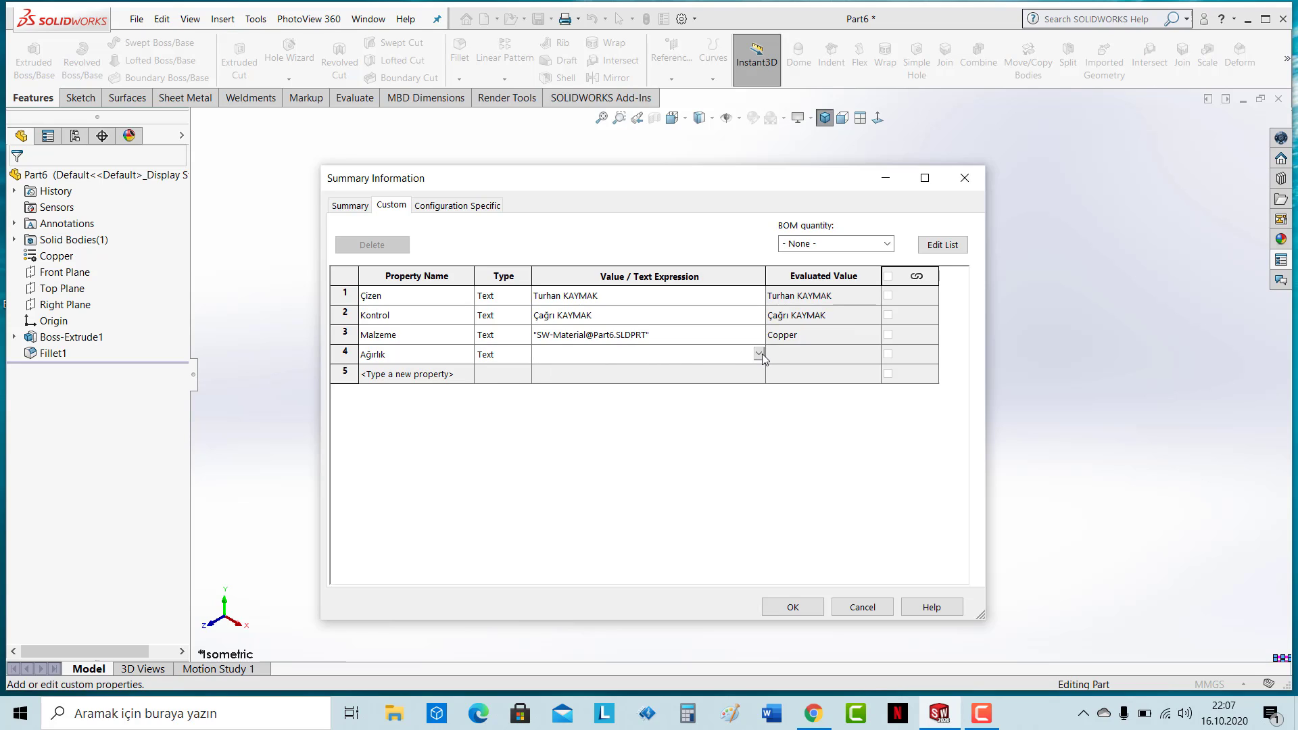
left_click(760, 354)
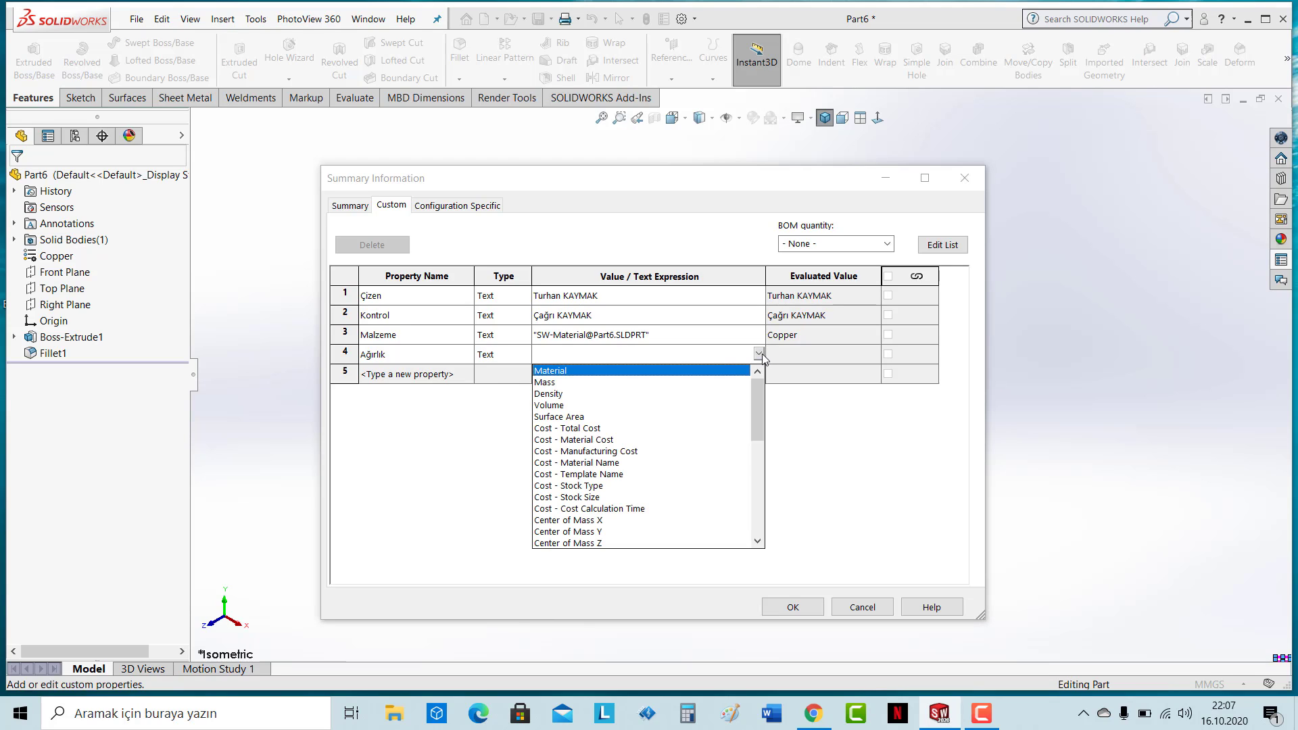
left_click(552, 382)
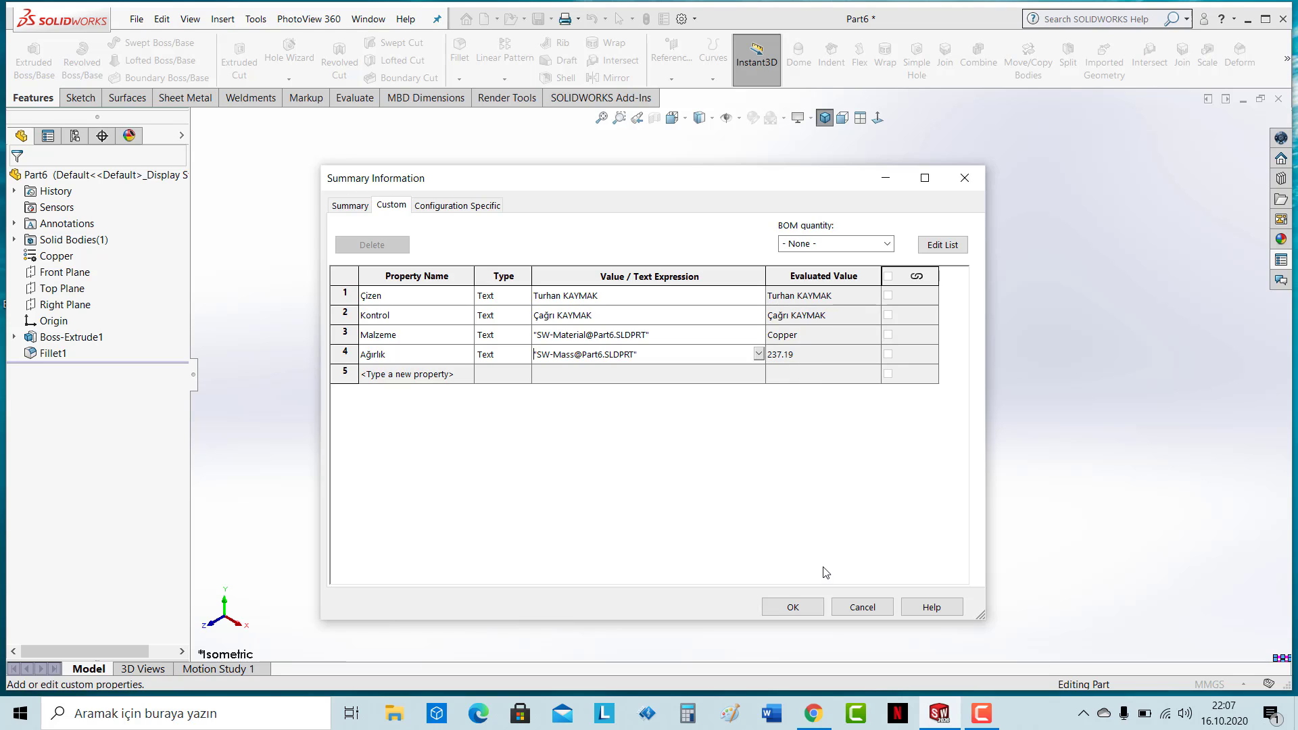
left_click(812, 608)
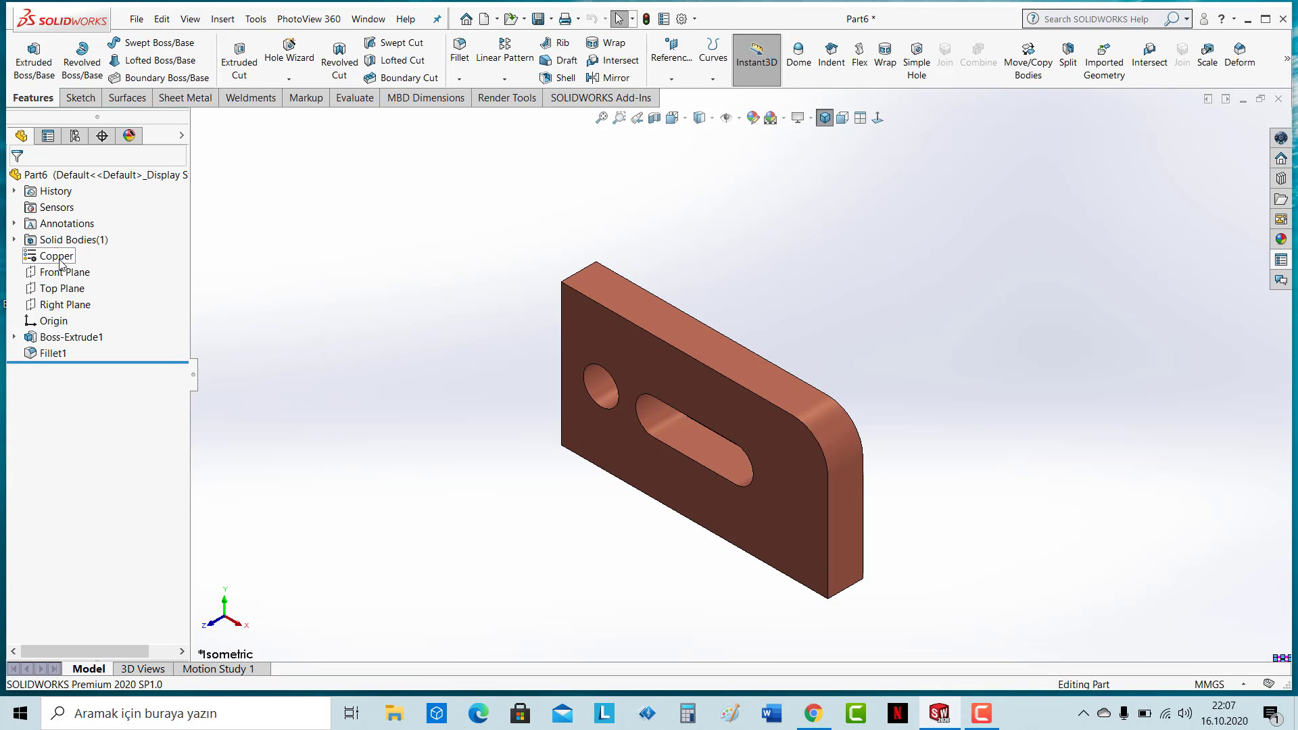
Step: Switch the Copper material's units to Metric (MKS), apply it, and close the dialog
right_click(61, 264)
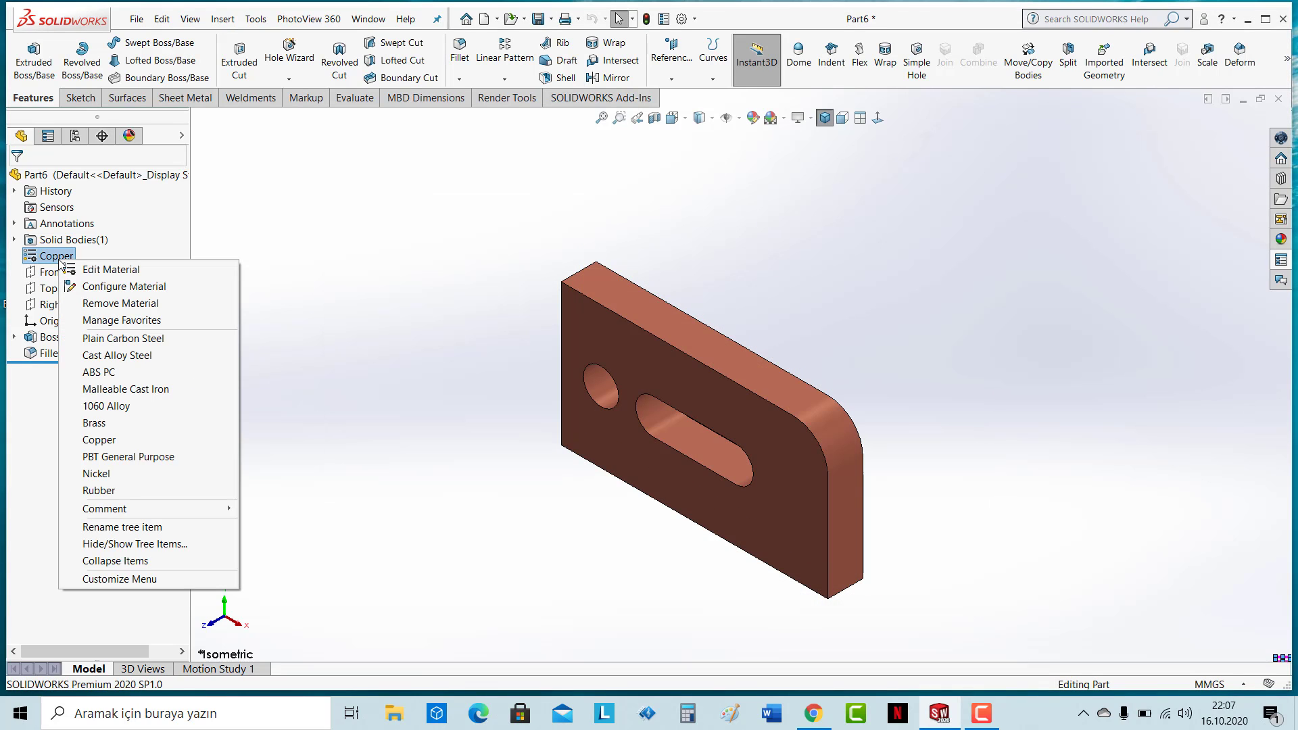
left_click(99, 271)
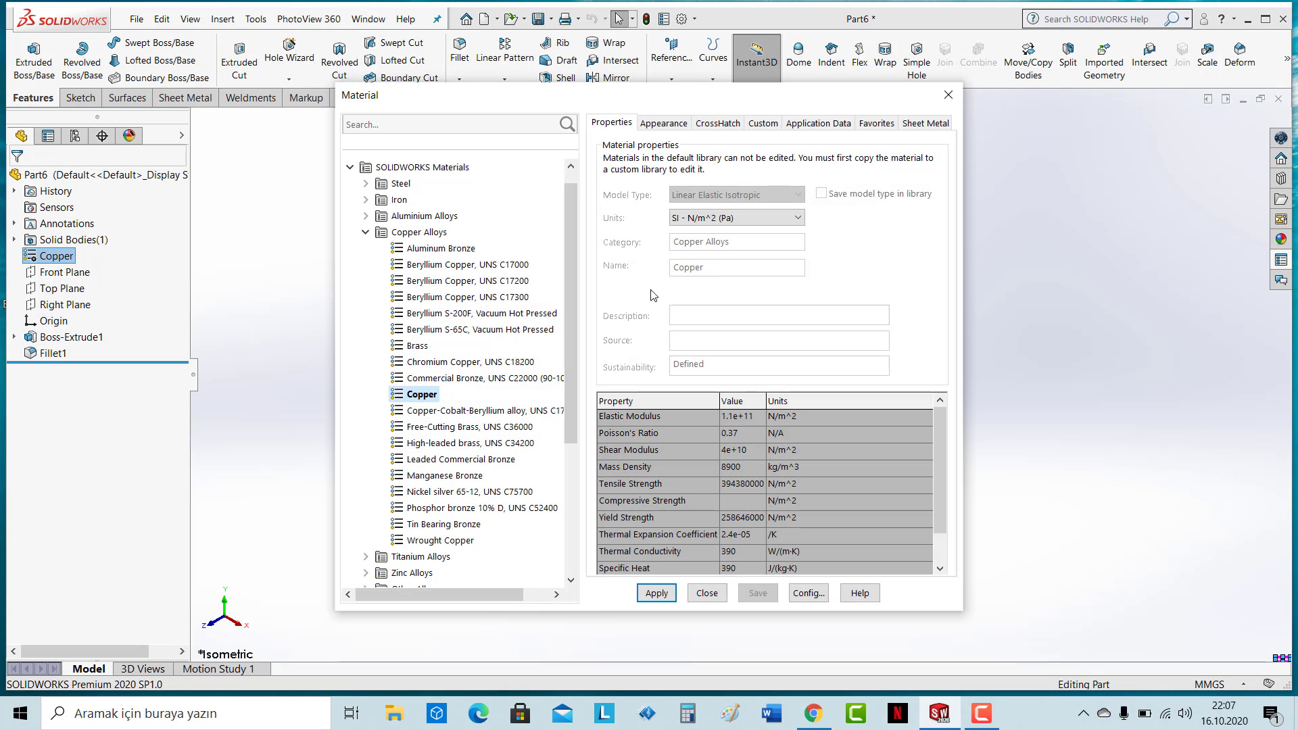
left_click(753, 218)
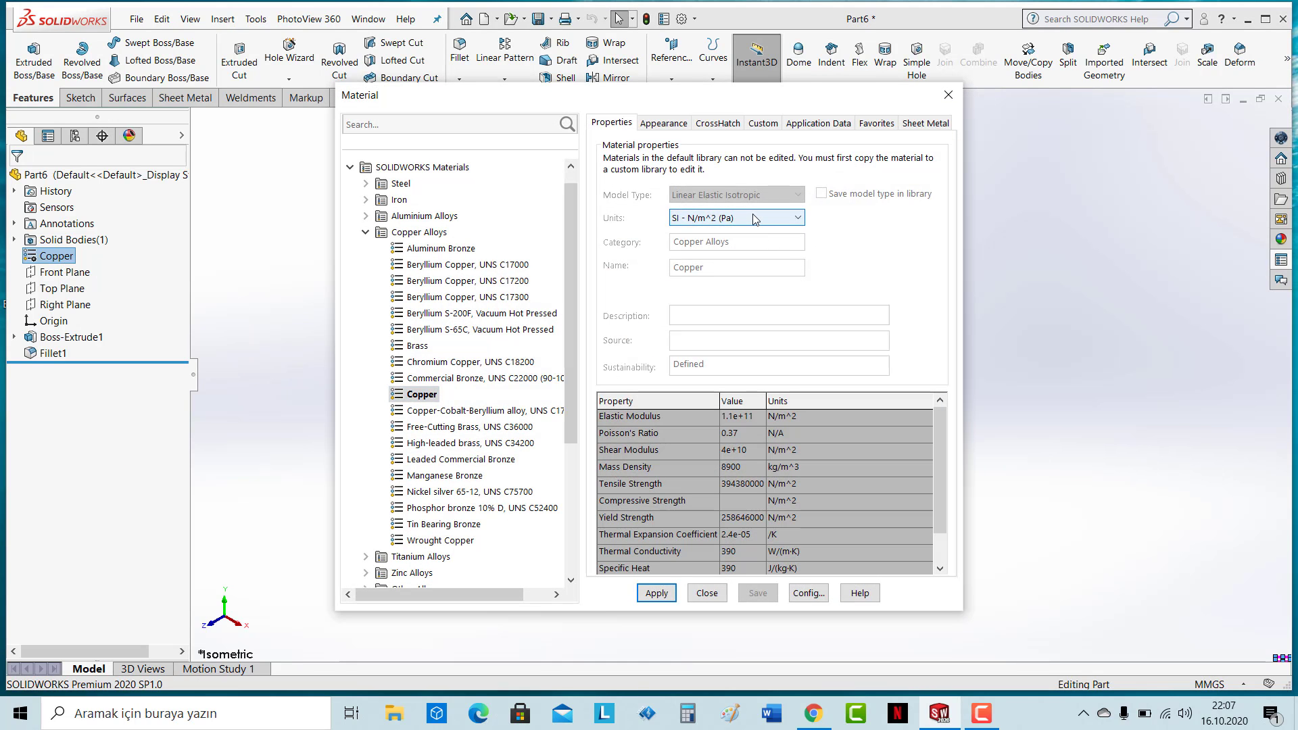
left_click(733, 255)
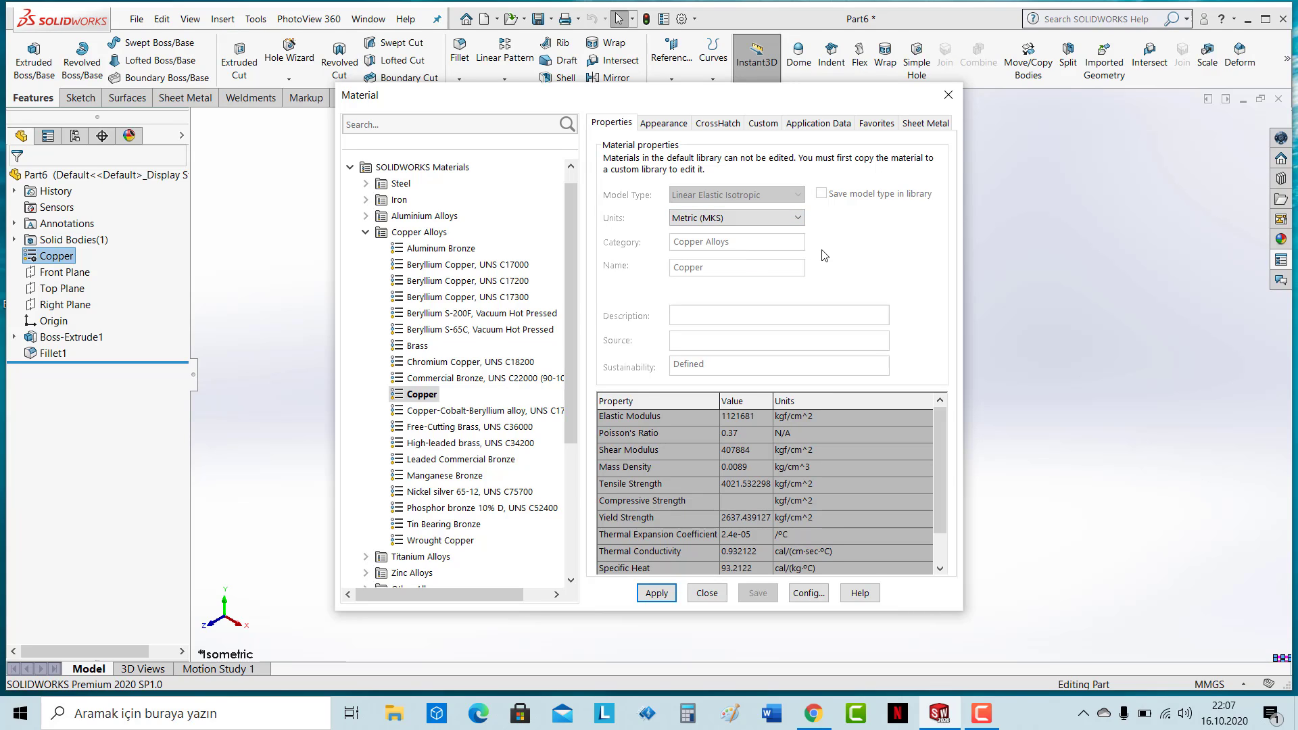
left_click(654, 595)
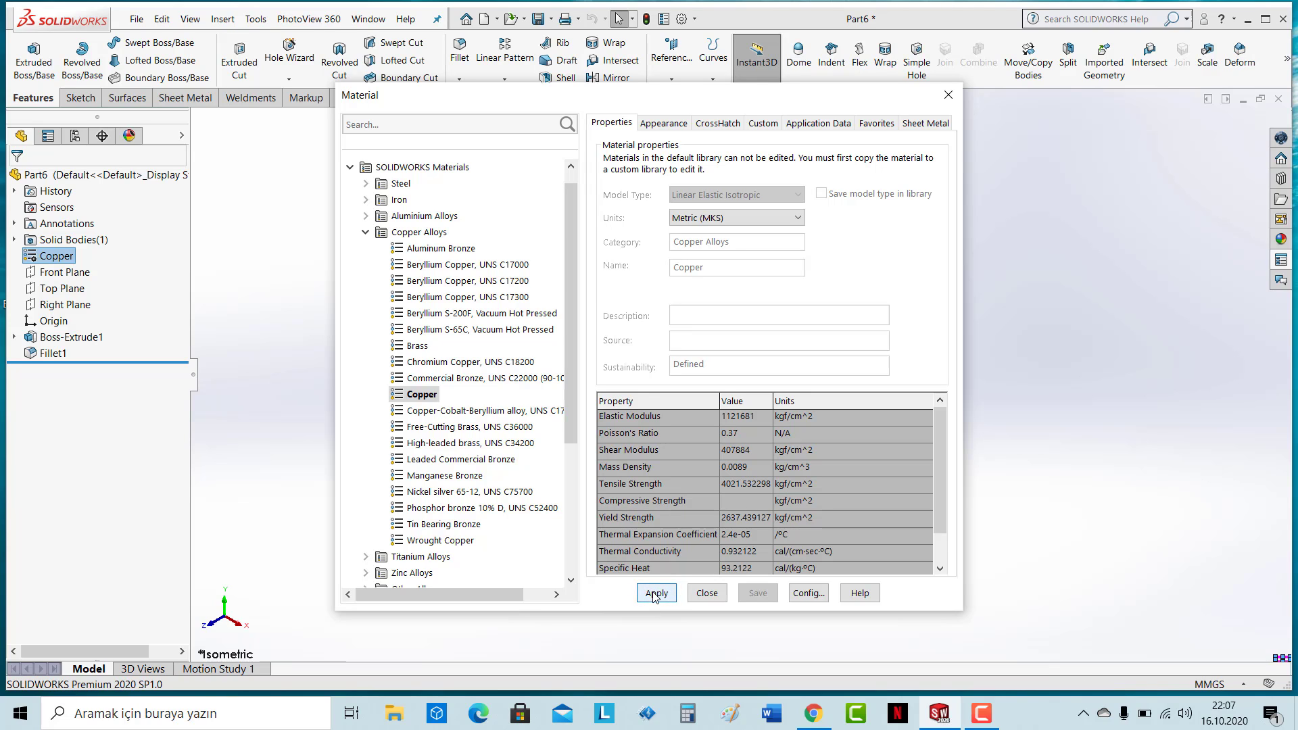
left_click(707, 595)
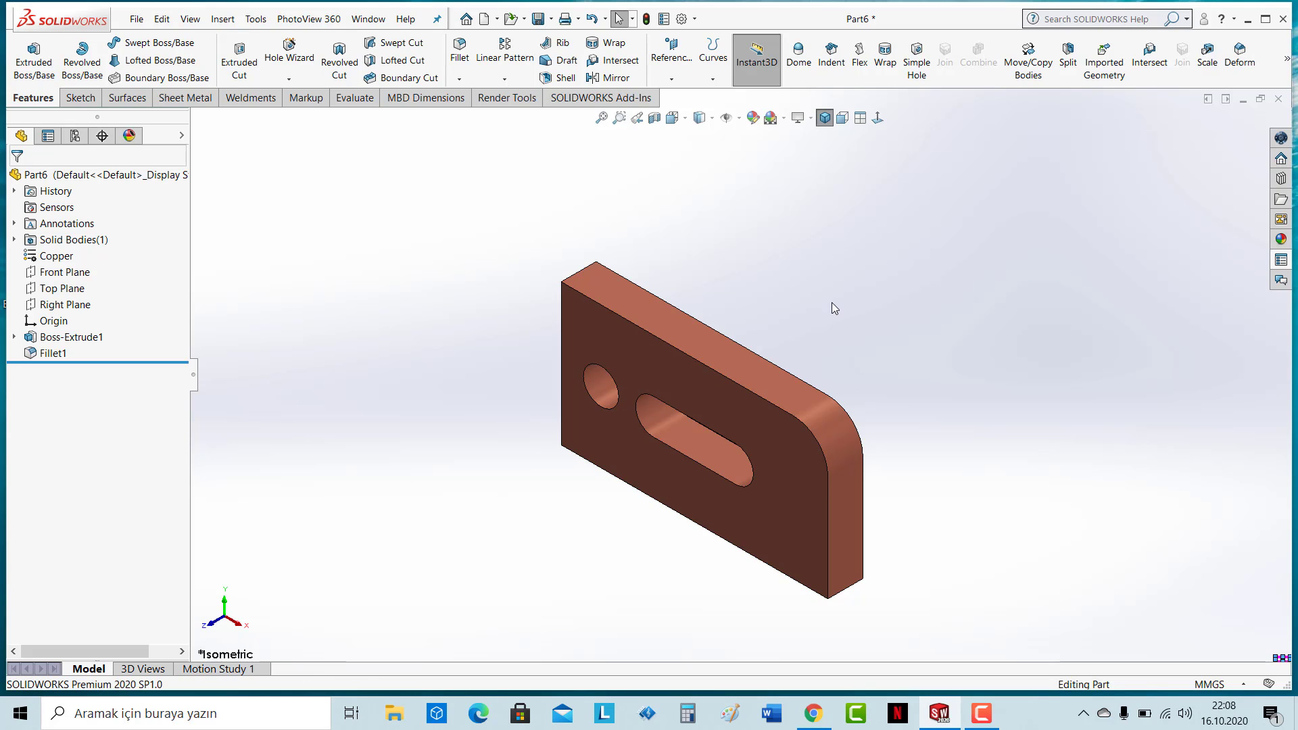
Step: Delete Boss-Extrude1 with its Fillet1, then delete Sketch1
key("z")
scroll(837, 374, "down", 2)
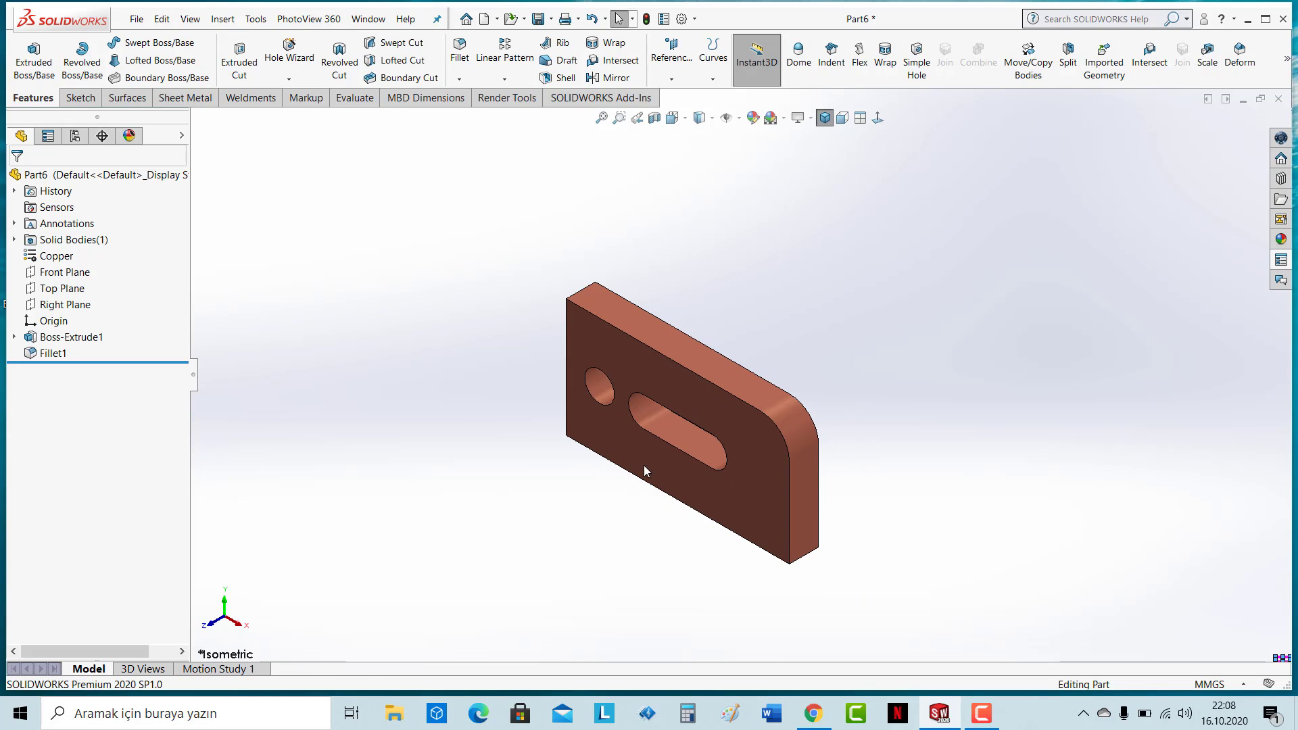
left_click(687, 390)
key("Delete")
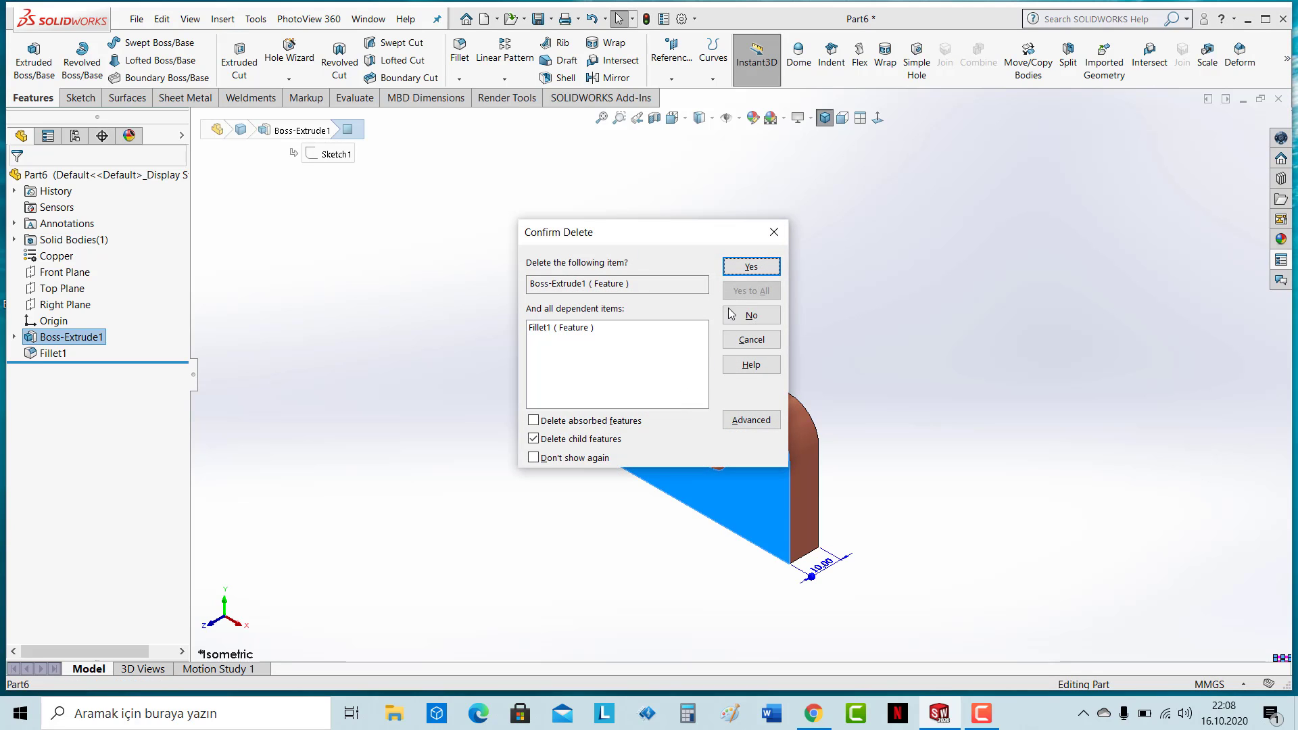
left_click(756, 271)
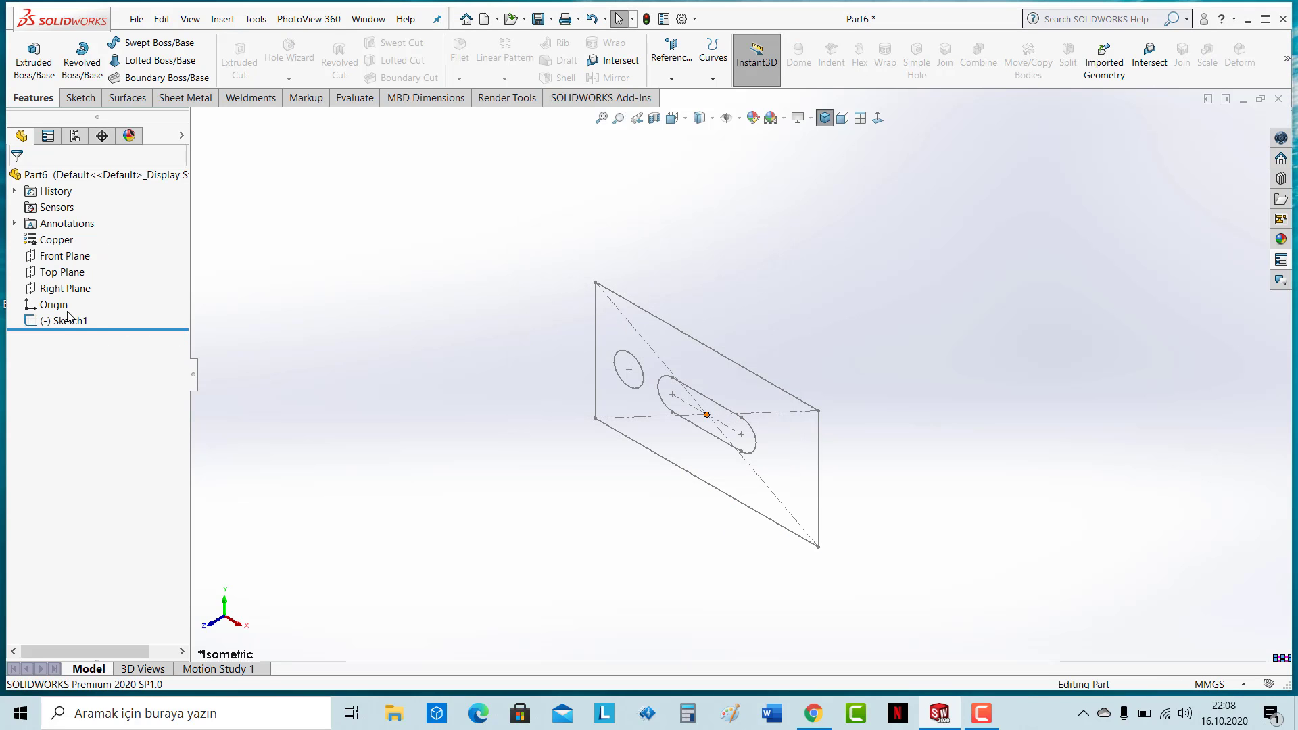
left_click(68, 321)
key("Delete")
key("Return")
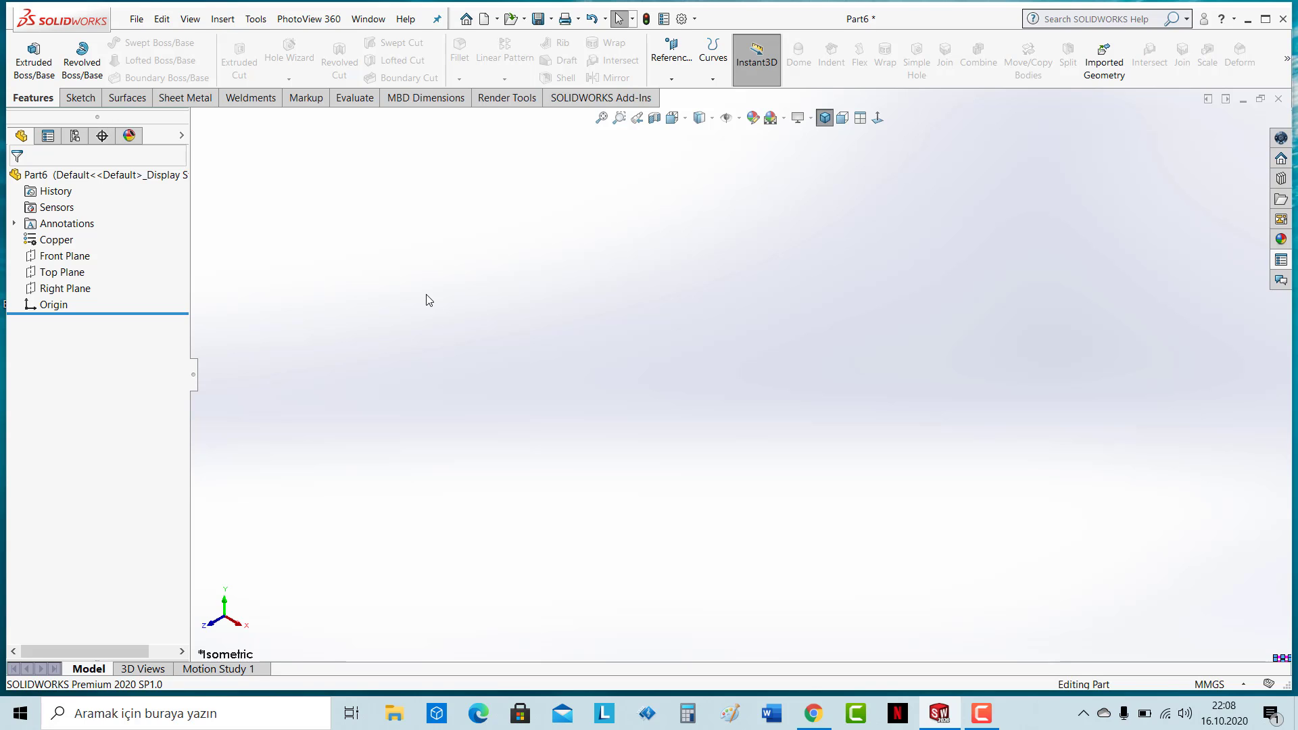
Step: Save the part as a Part Templates (*.prtdot) file named DENEME1
key("ctrl+s")
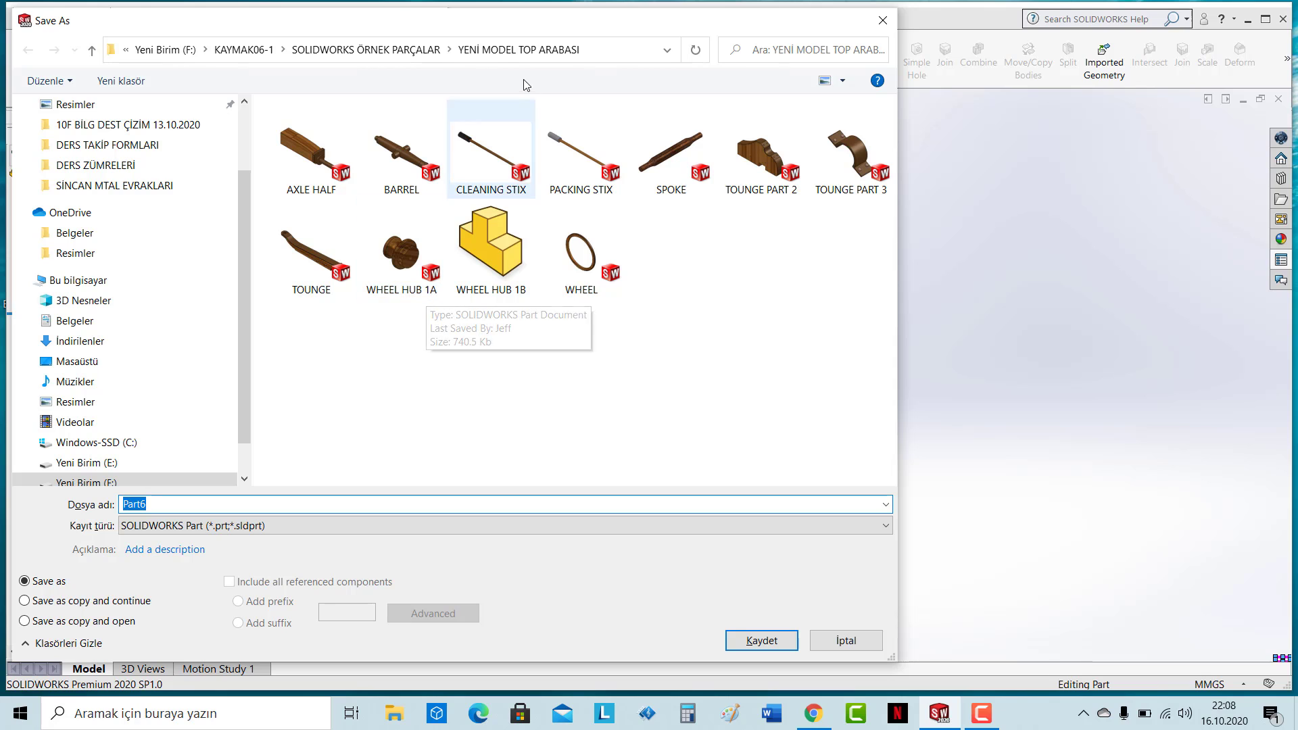
left_click_drag(507, 30, 653, 24)
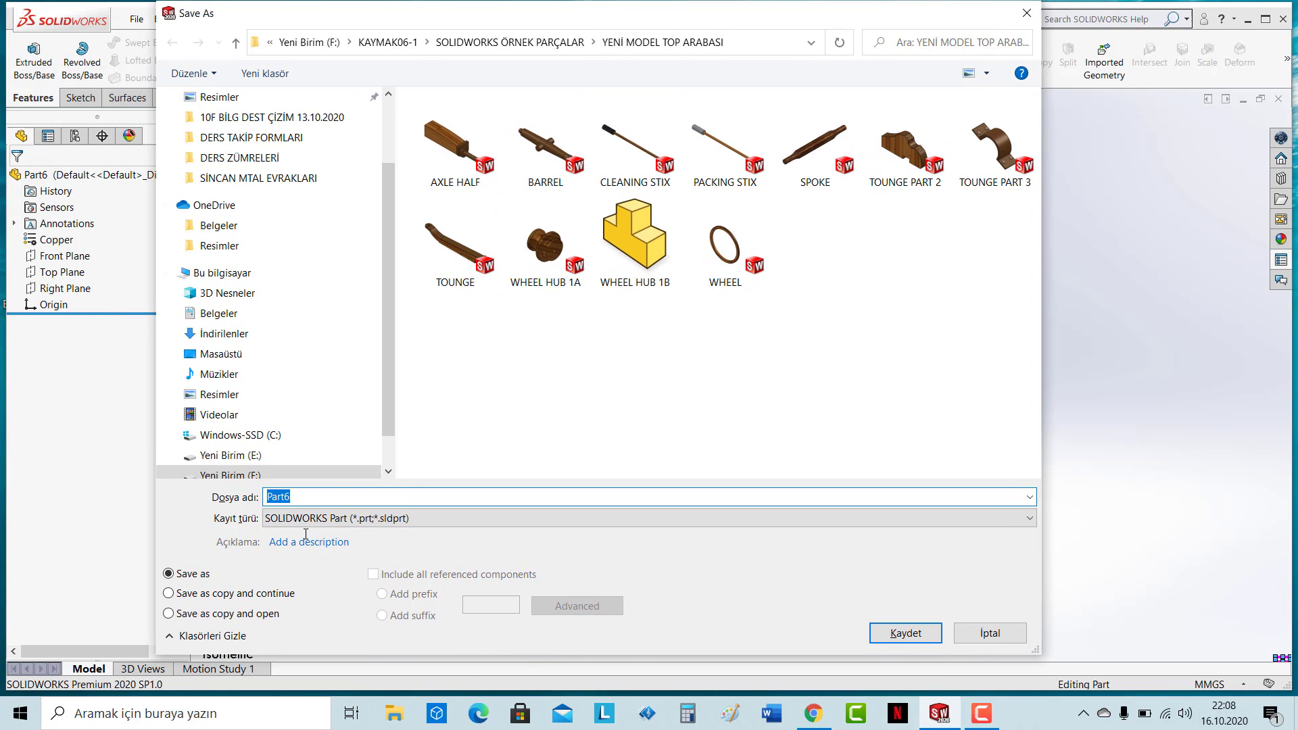
left_click(416, 520)
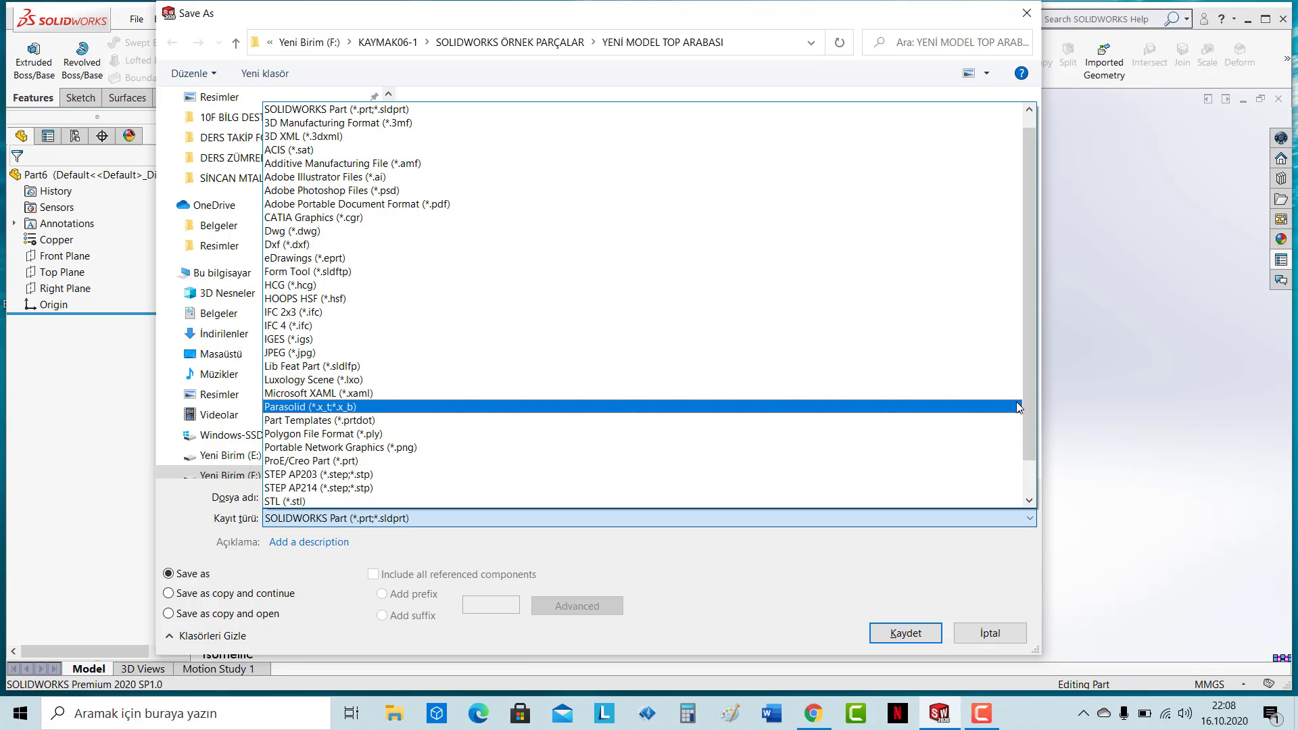
left_click_drag(1032, 391, 1031, 302)
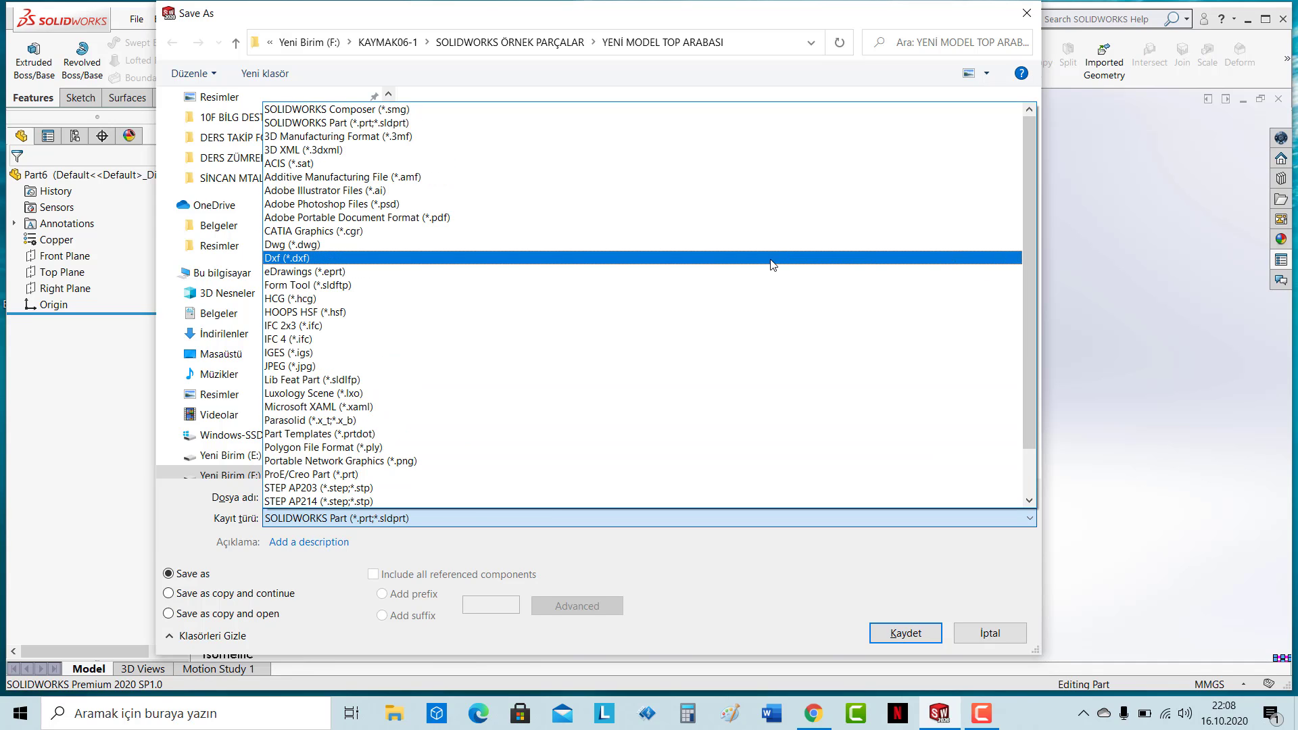
left_click(352, 434)
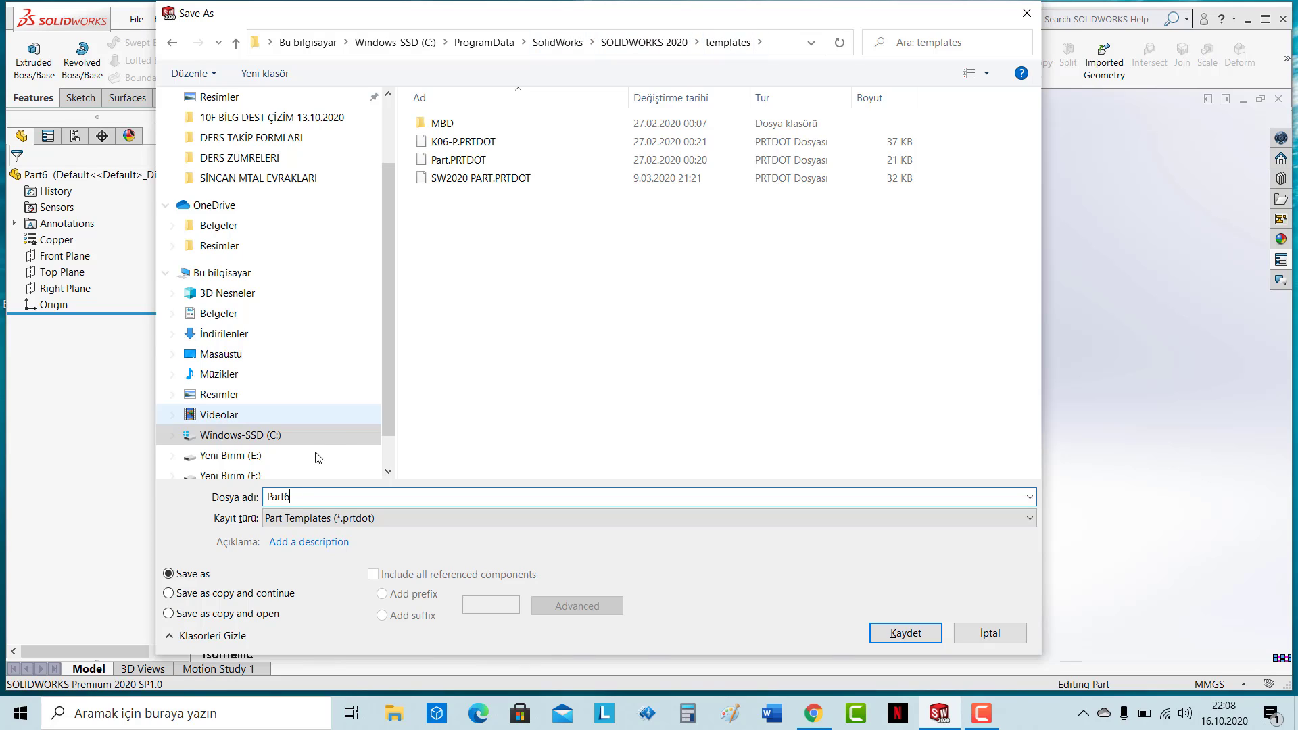
key("ctrl+a")
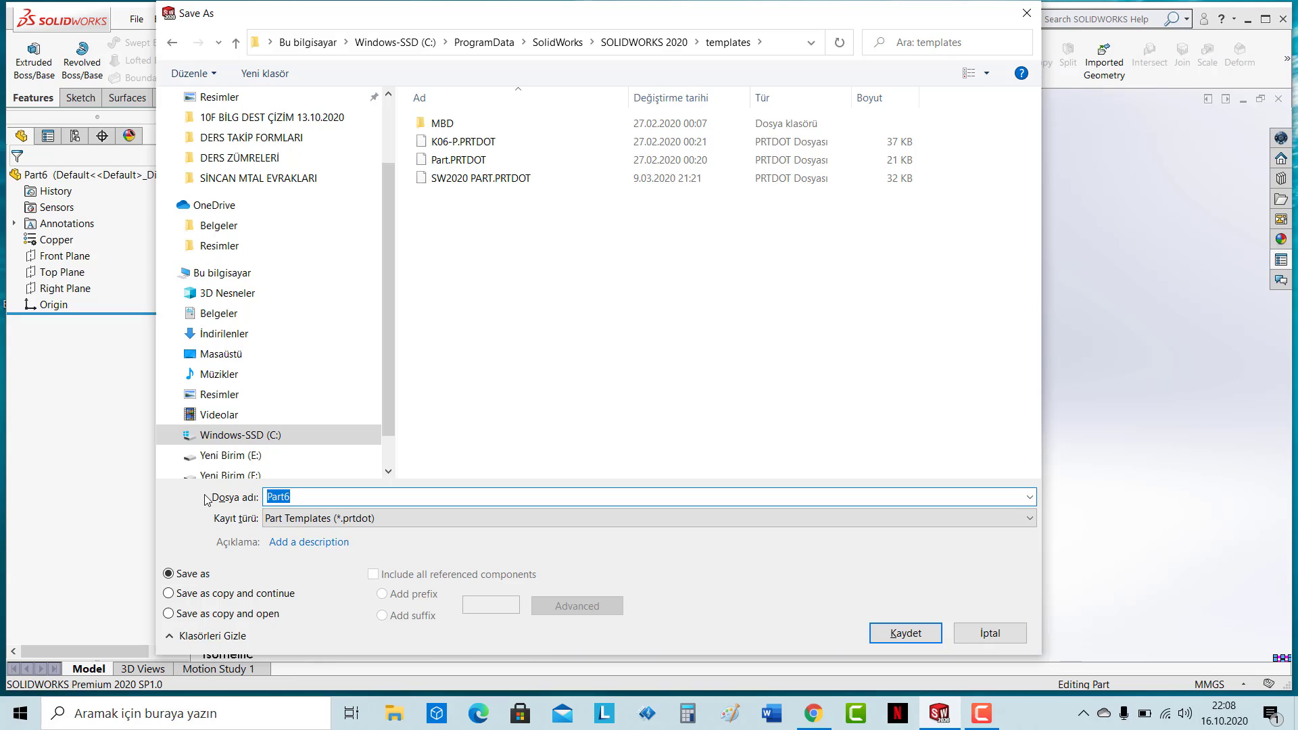
key("Caps_Lock")
type("DENEME")
type("1")
left_click(904, 633)
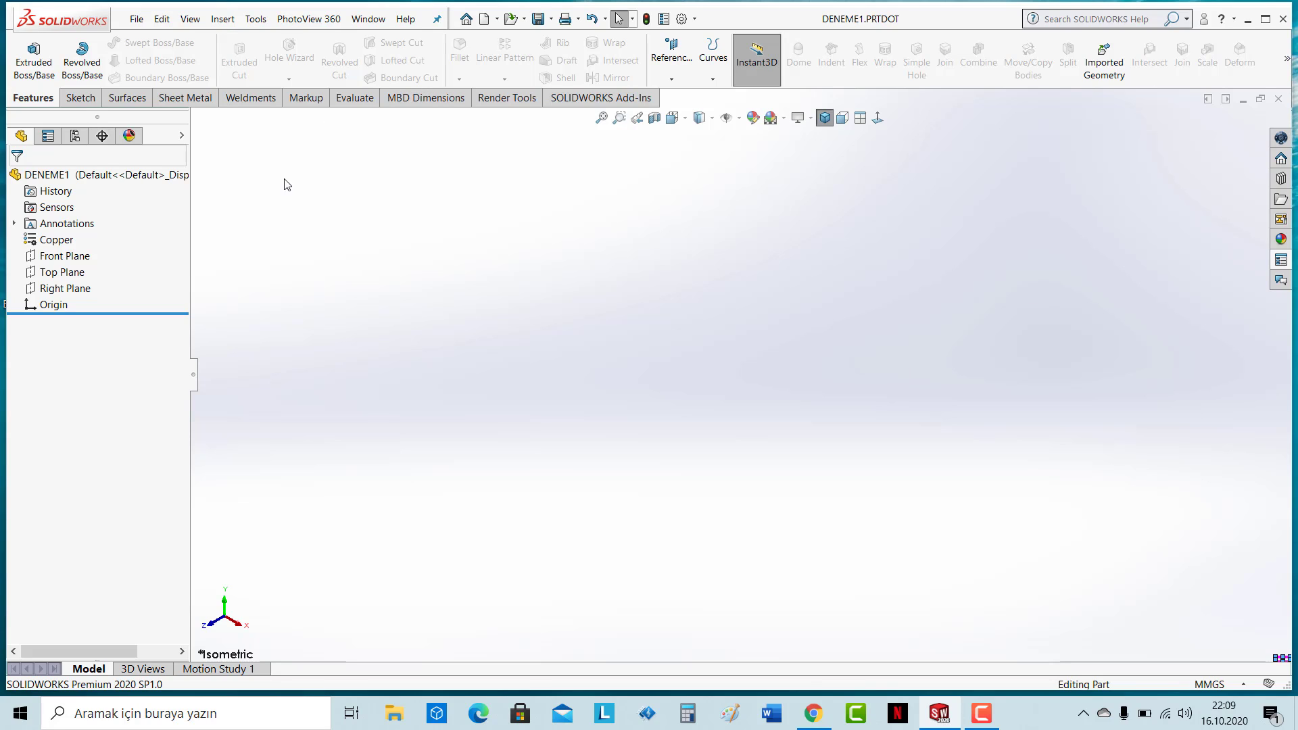
Step: Close DENEME1 and create new part Part7 from the DENEME1 template
left_click(1278, 99)
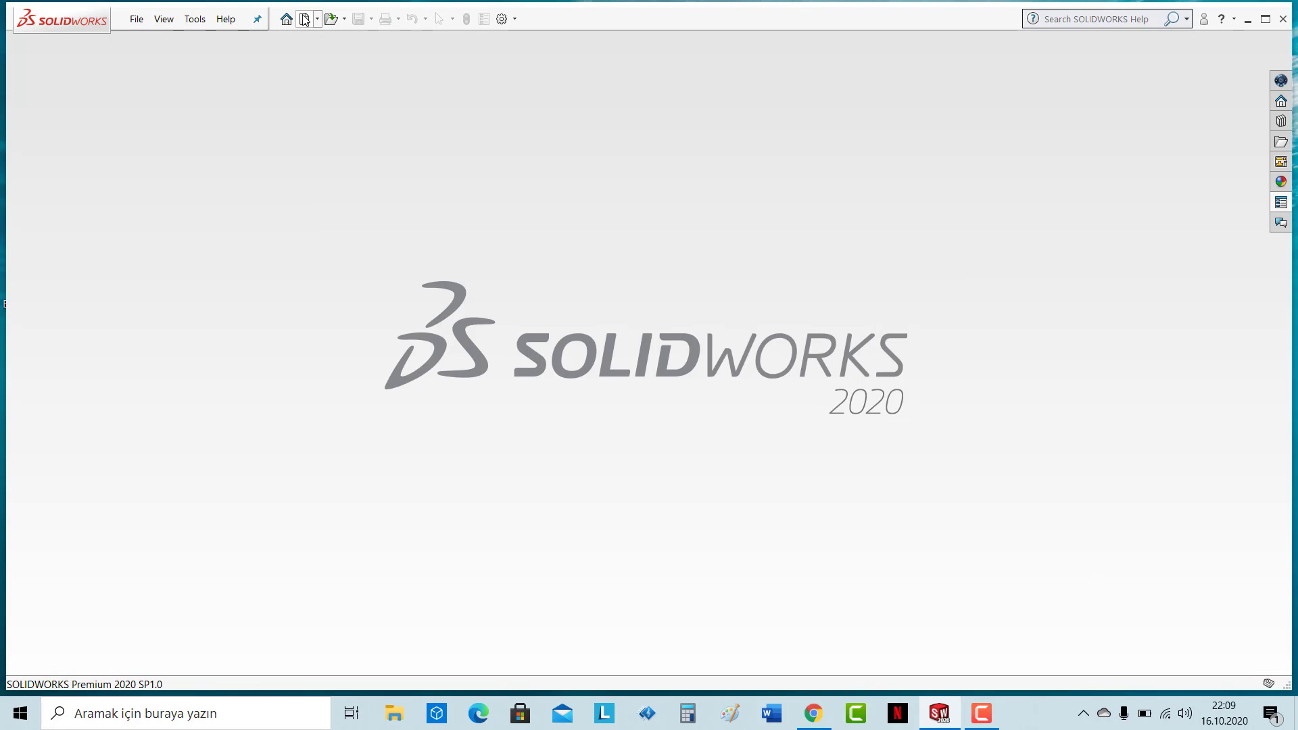
left_click(304, 19)
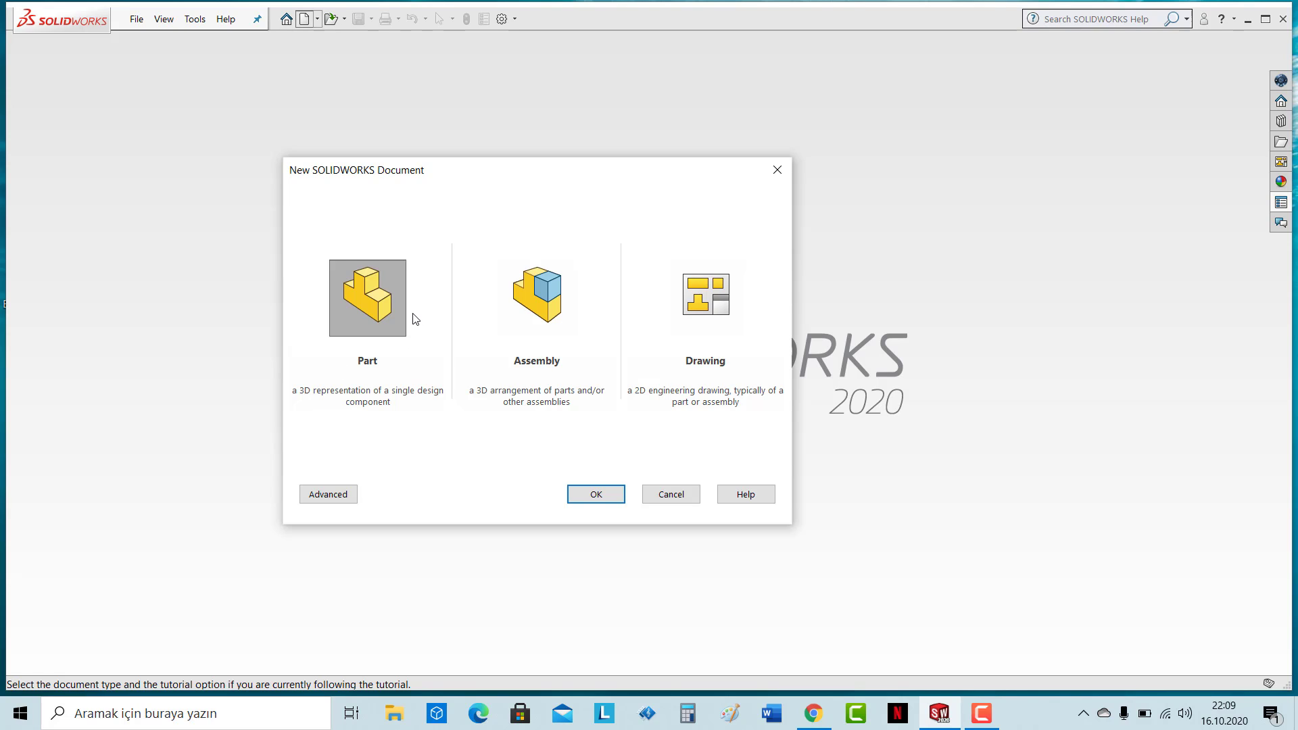
left_click(332, 497)
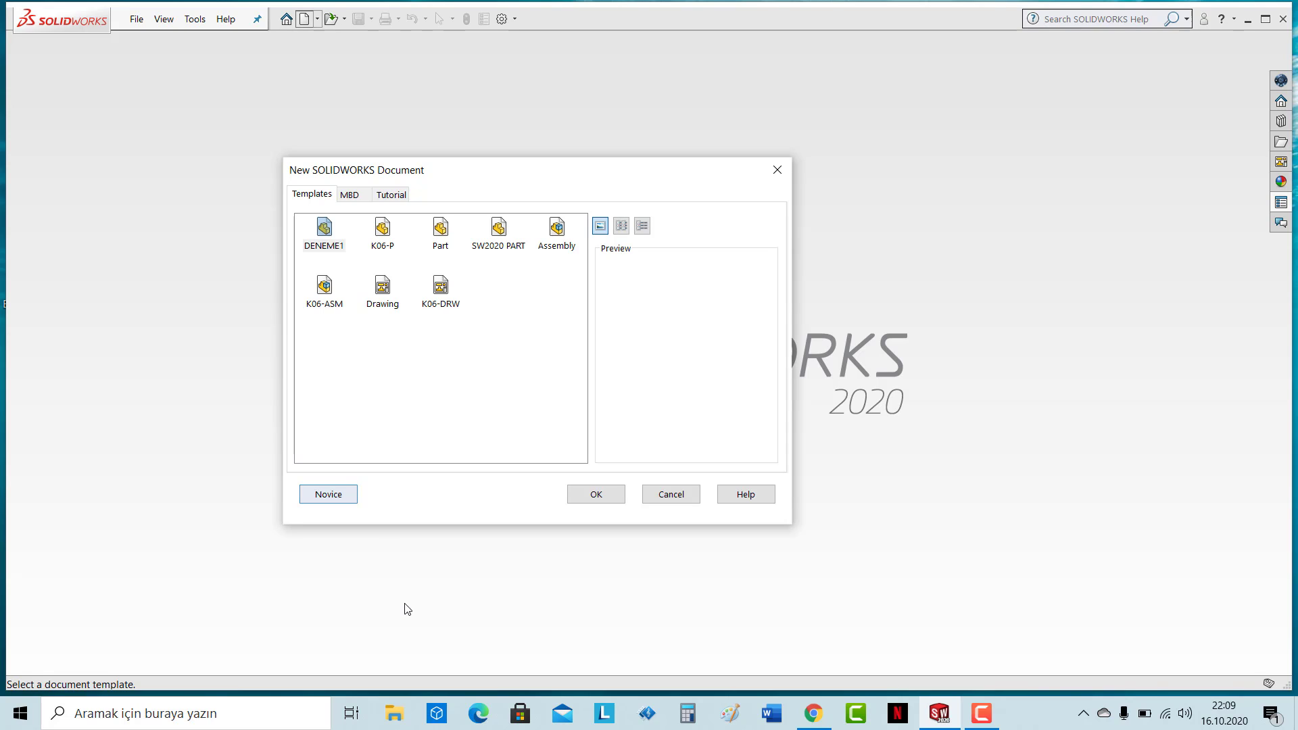
left_click(325, 233)
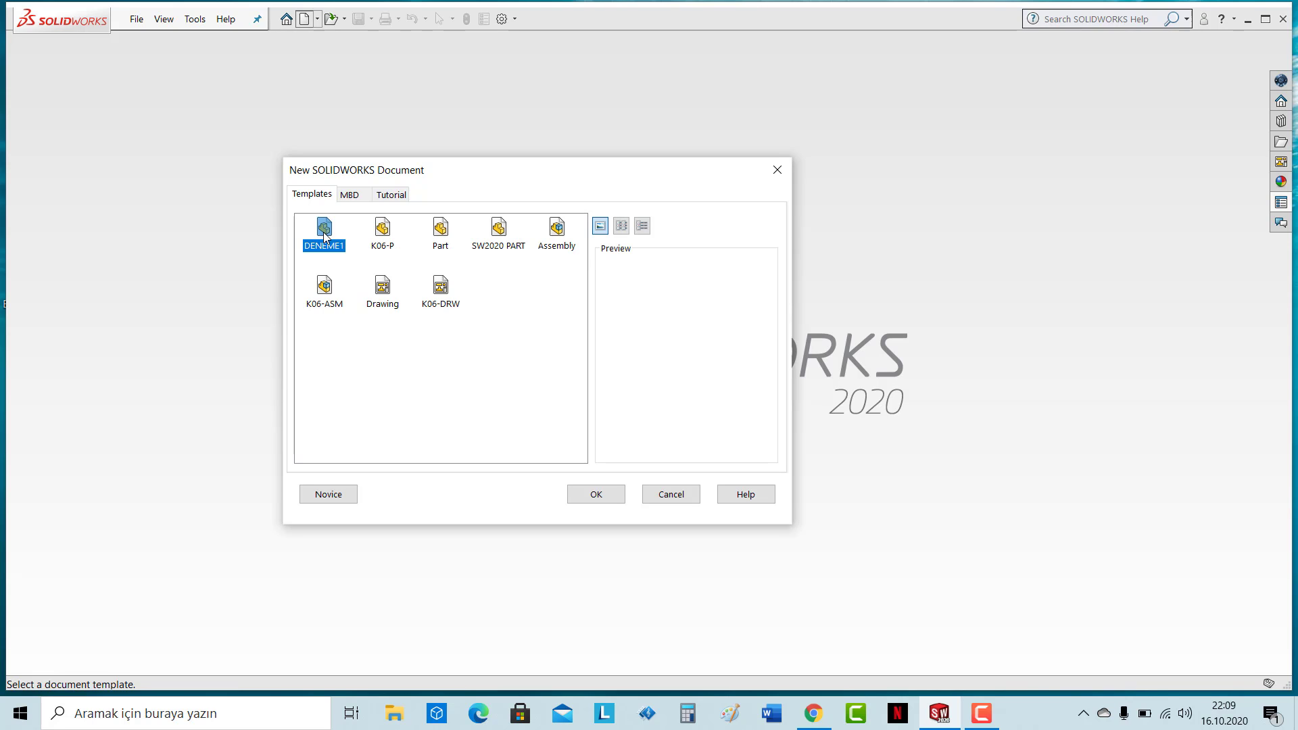
left_click(589, 499)
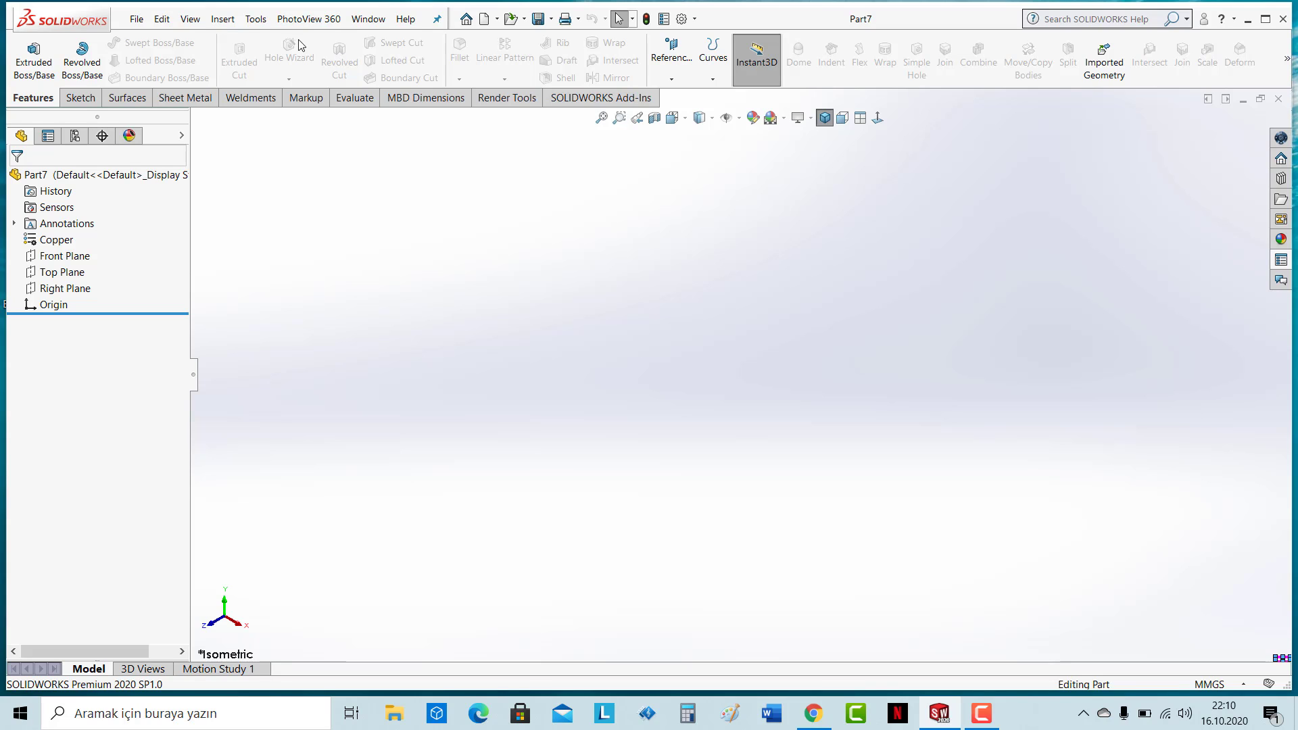
left_click(136, 18)
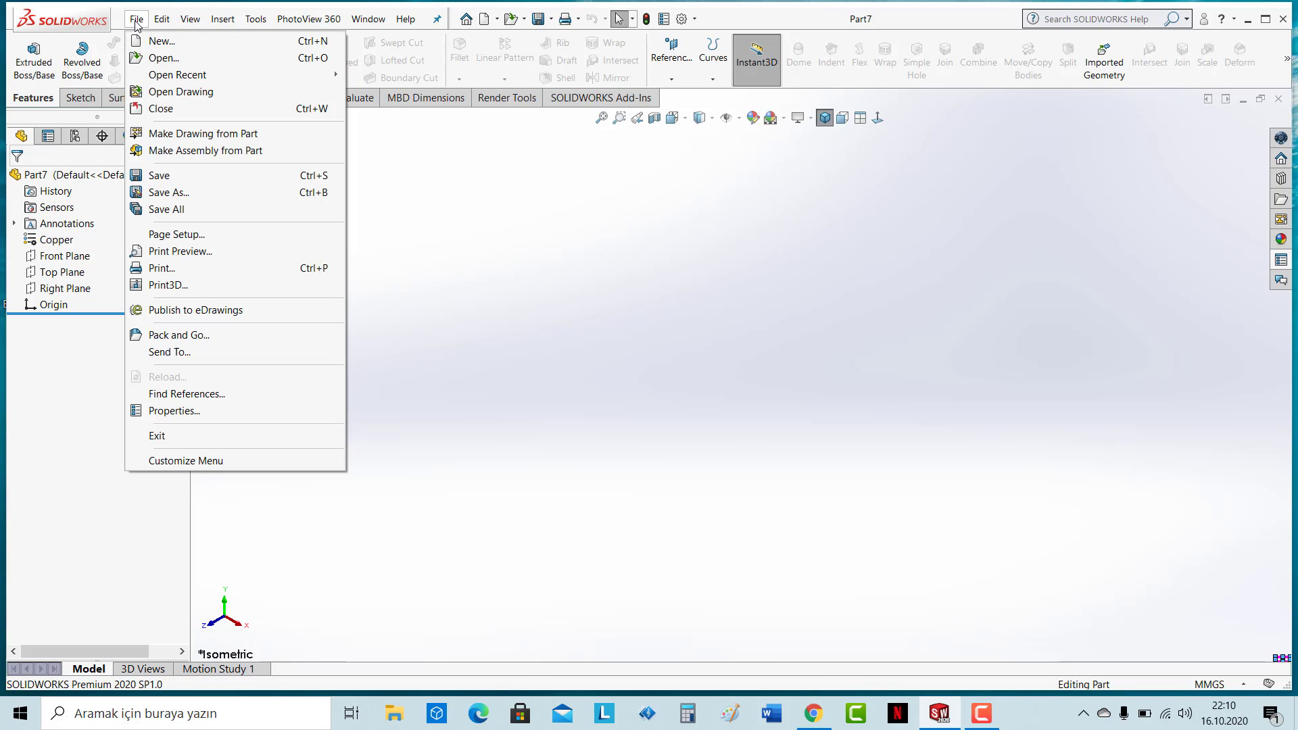
left_click(160, 411)
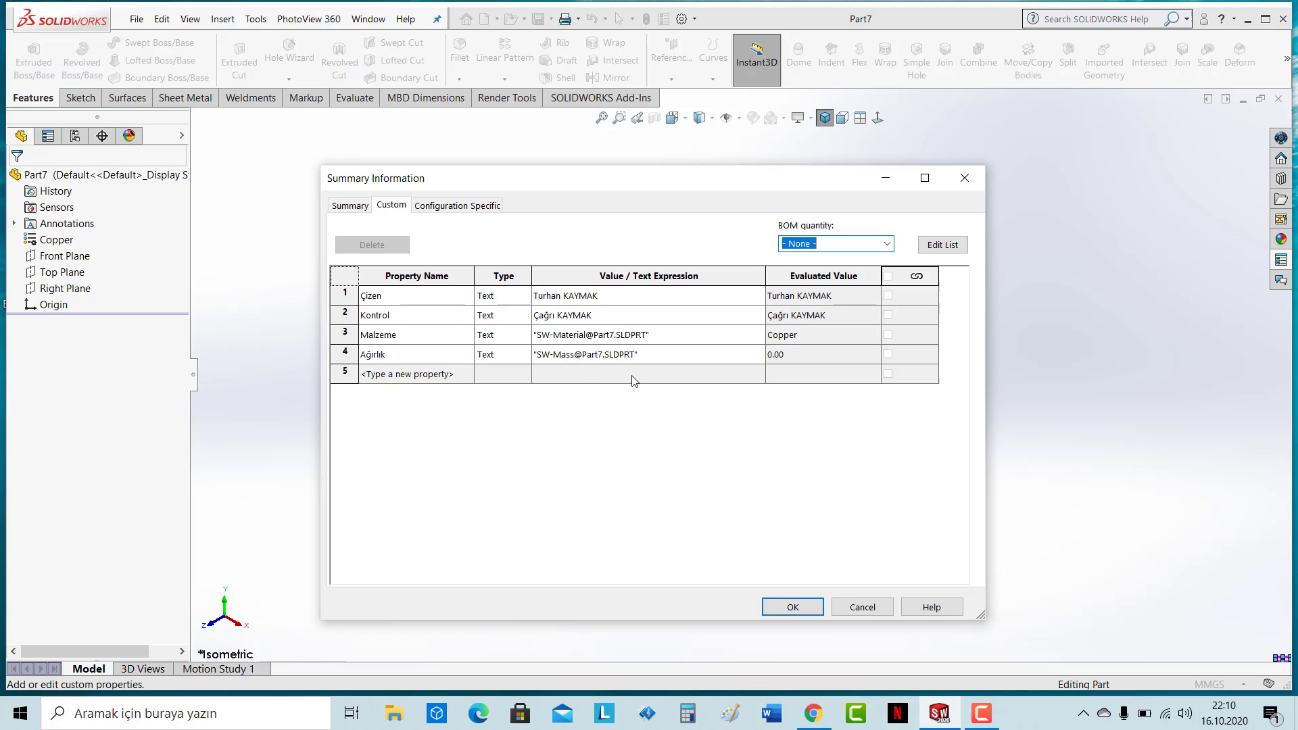
left_click(797, 610)
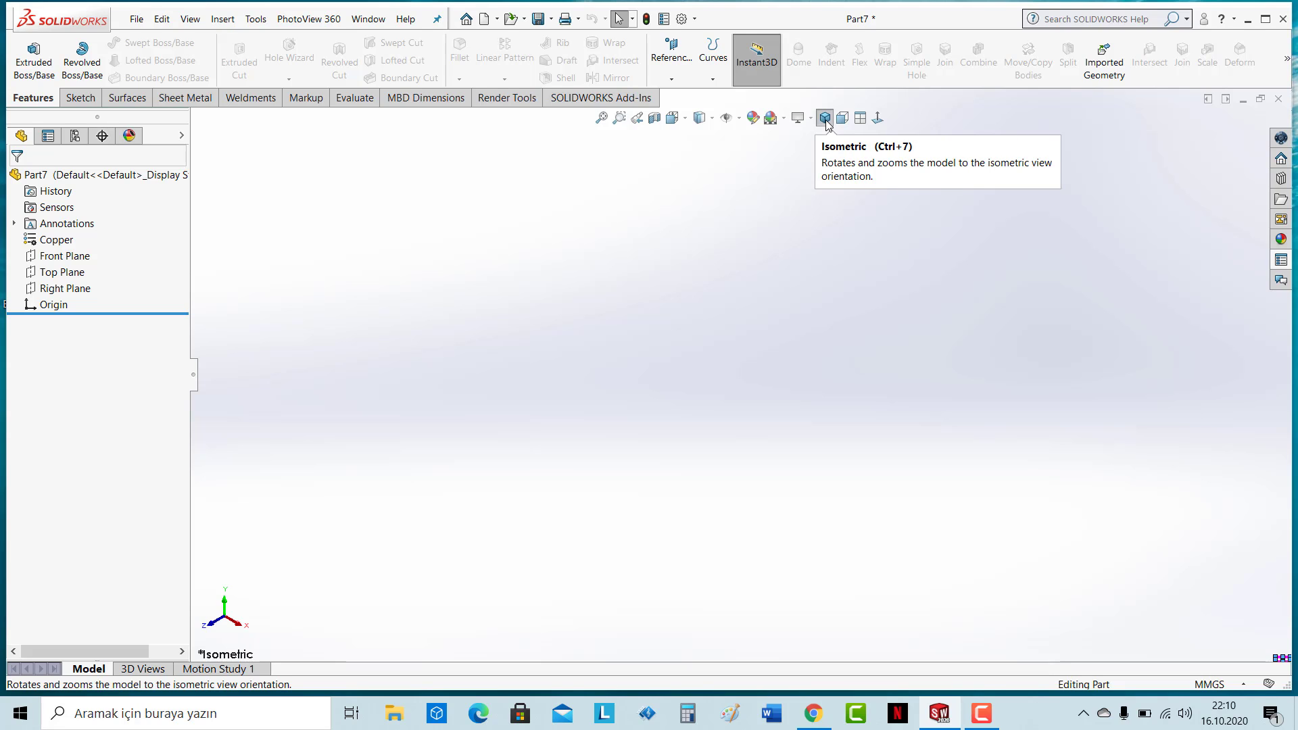
left_click(826, 124)
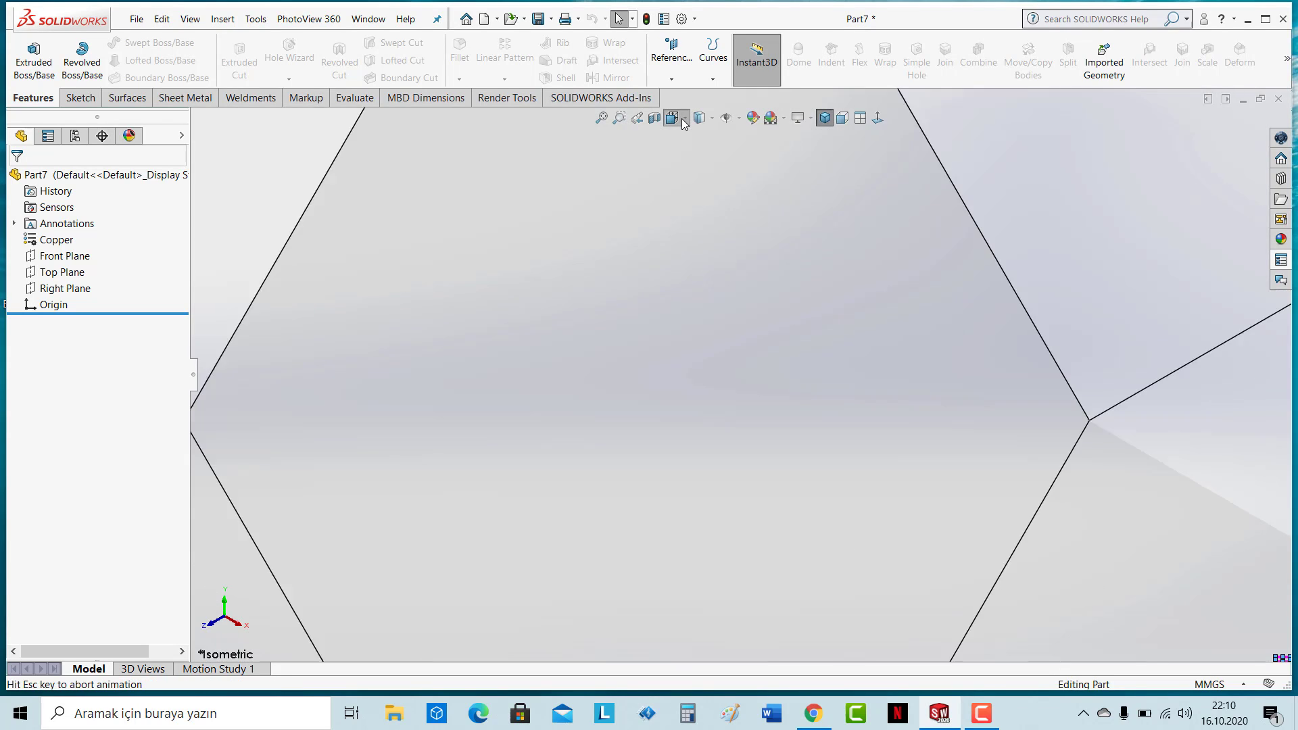
left_click(684, 121)
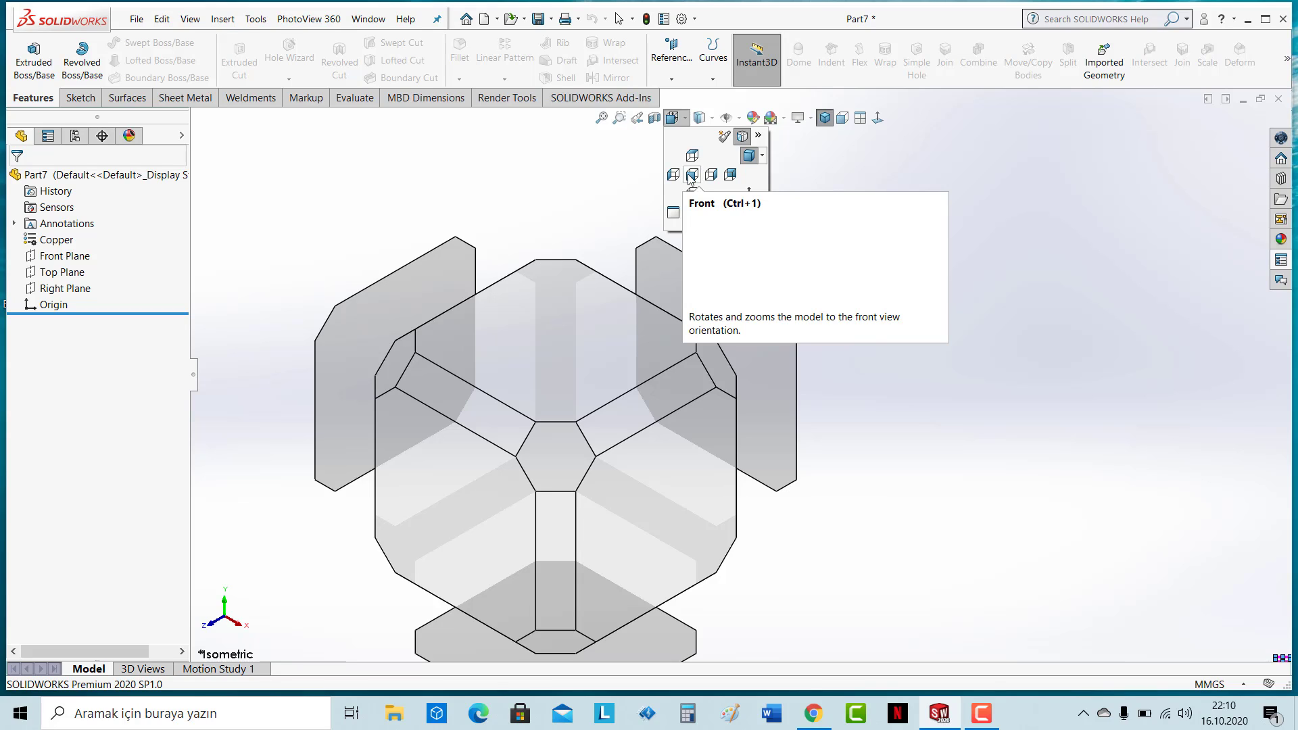
left_click(757, 158)
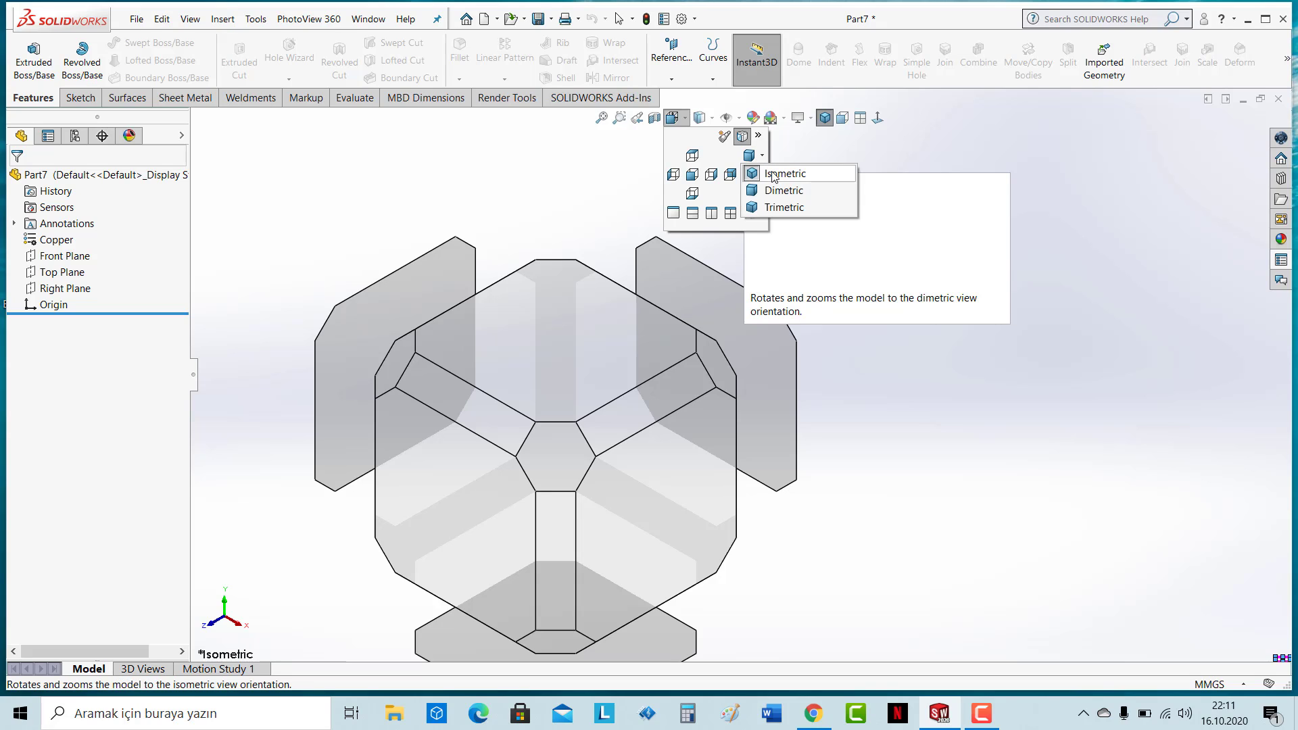
left_click(826, 147)
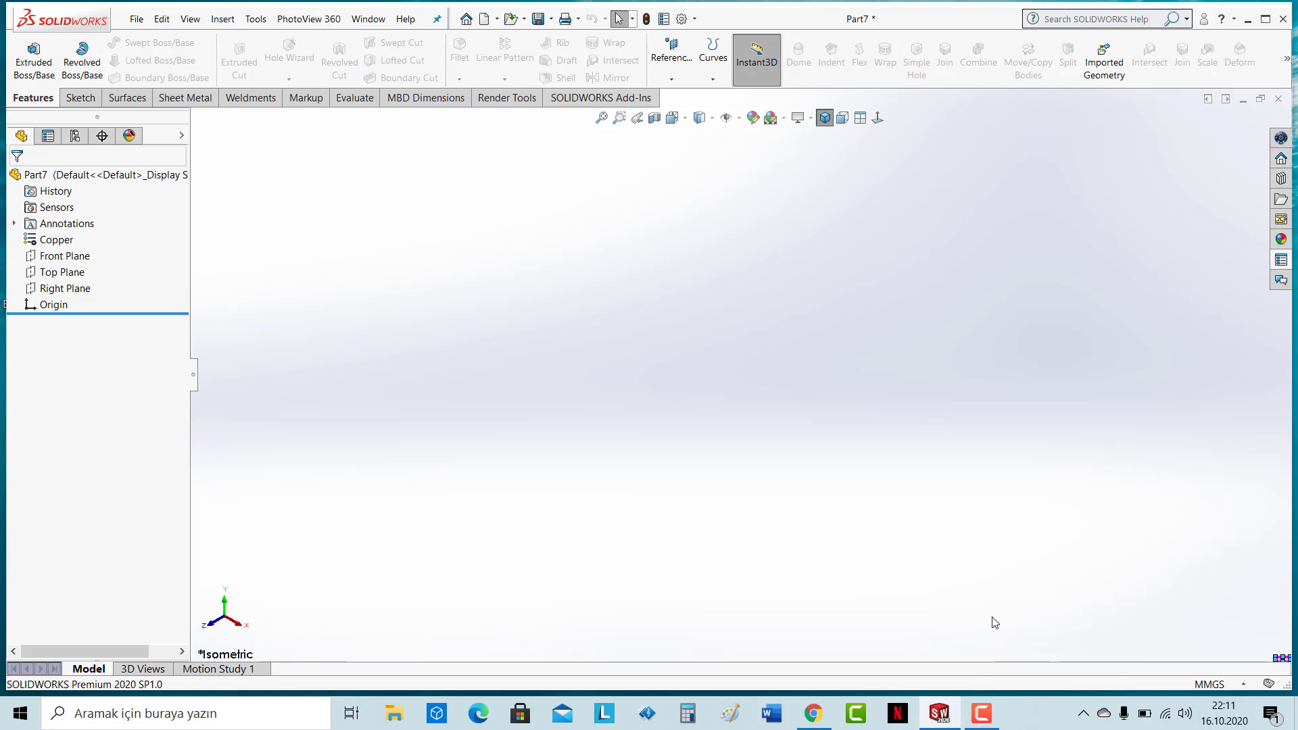
left_click(1084, 719)
left_click(996, 707)
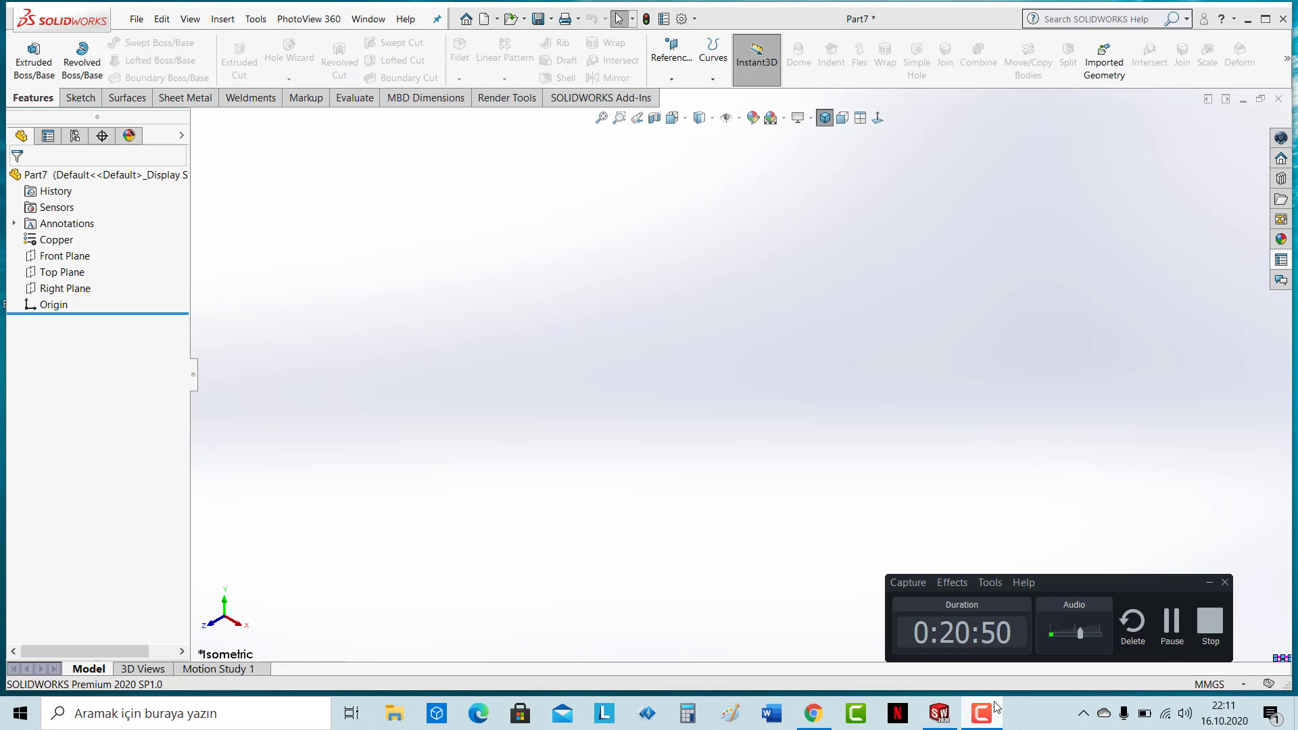